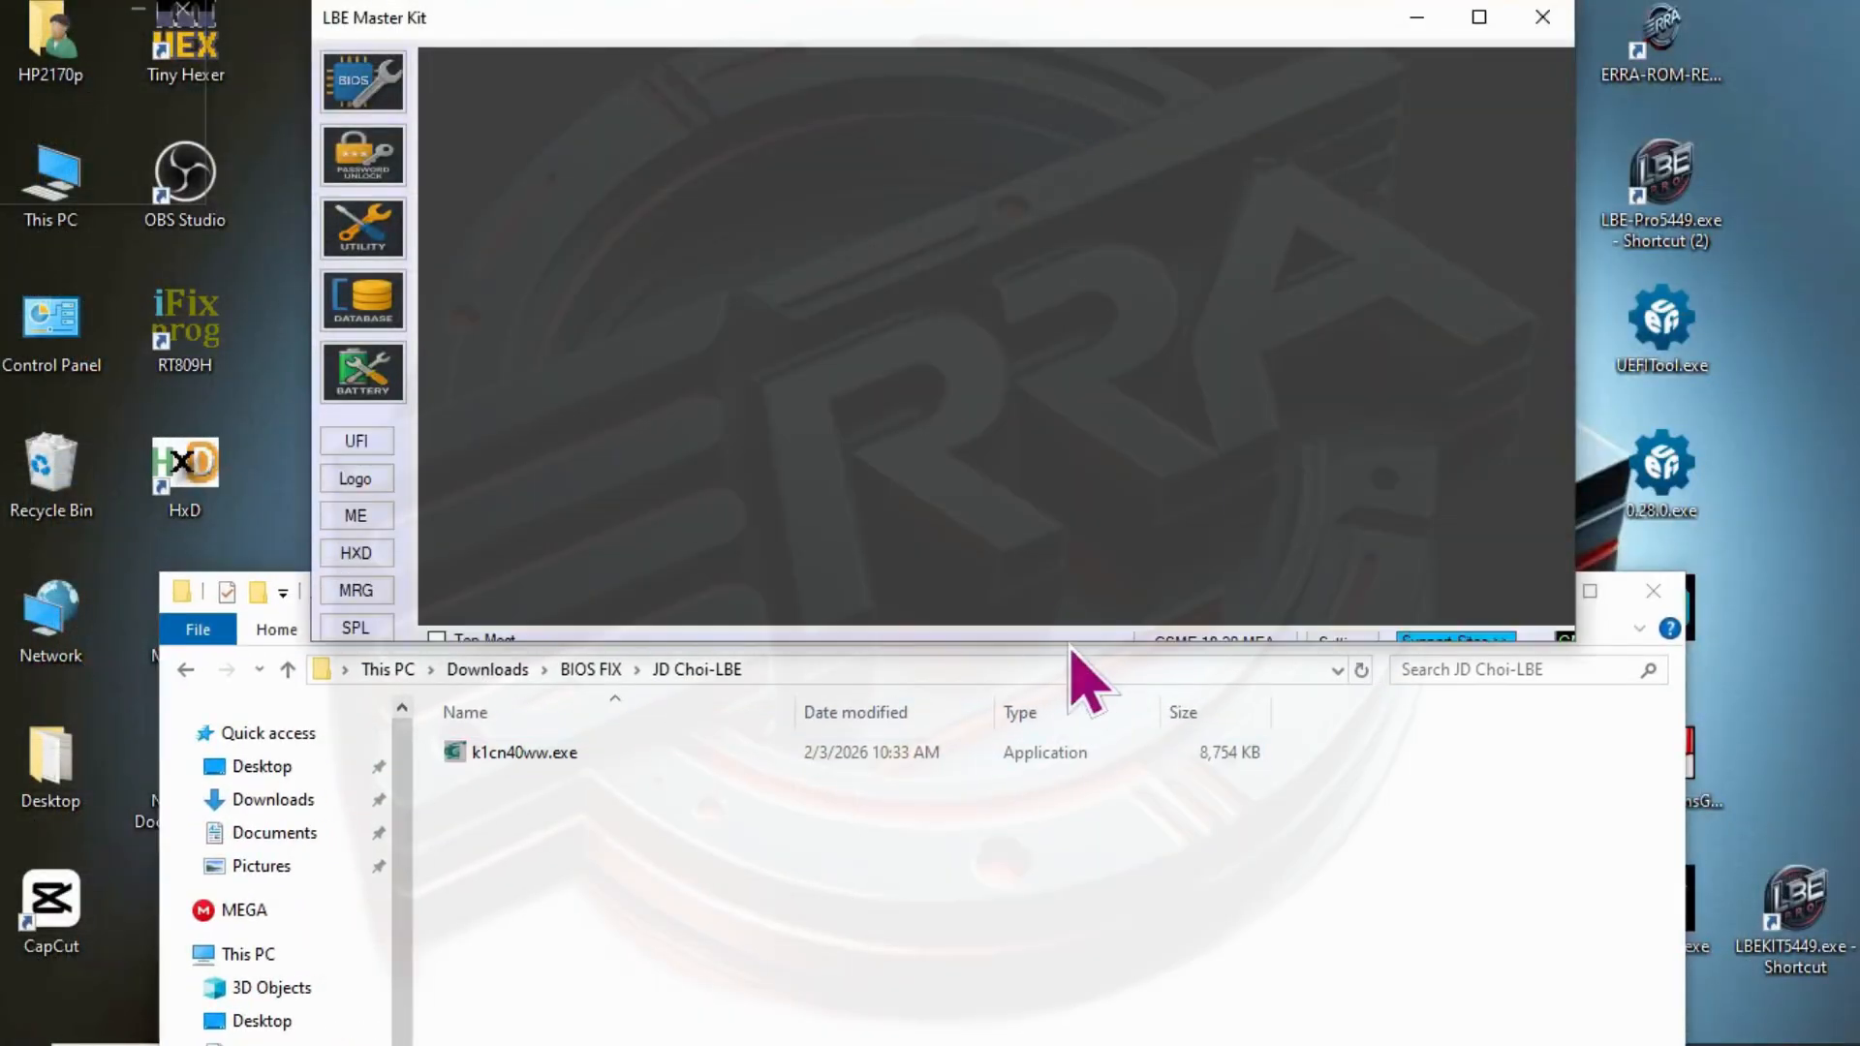
- Switch to Telegram and read the LBE Community request about getting the EC file from k1cn40ww.exe
{"action": "left_click_drag", "start_coordinate": [1073, 643], "coordinate": [1063, 580]}
{"action": "left_click", "coordinate": [564, 738]}
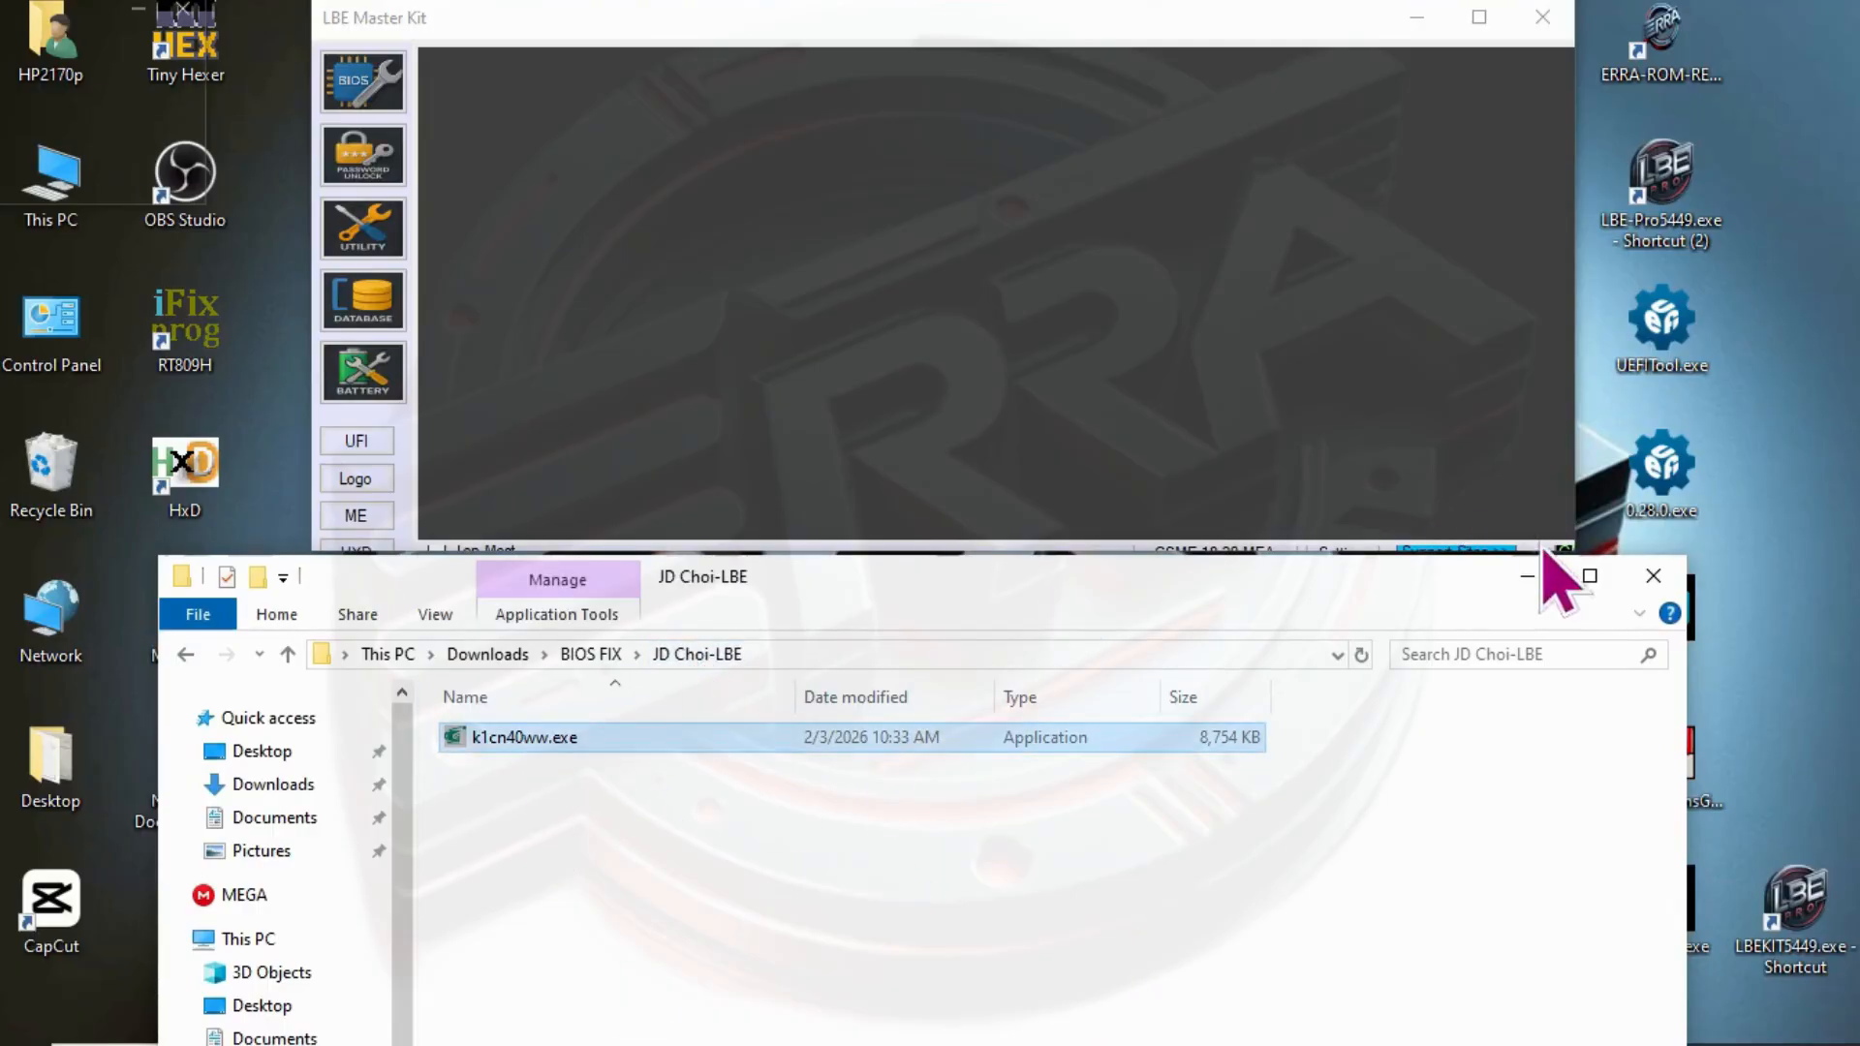
{"action": "left_click", "coordinate": [1527, 576]}
{"action": "left_click", "coordinate": [765, 1033]}
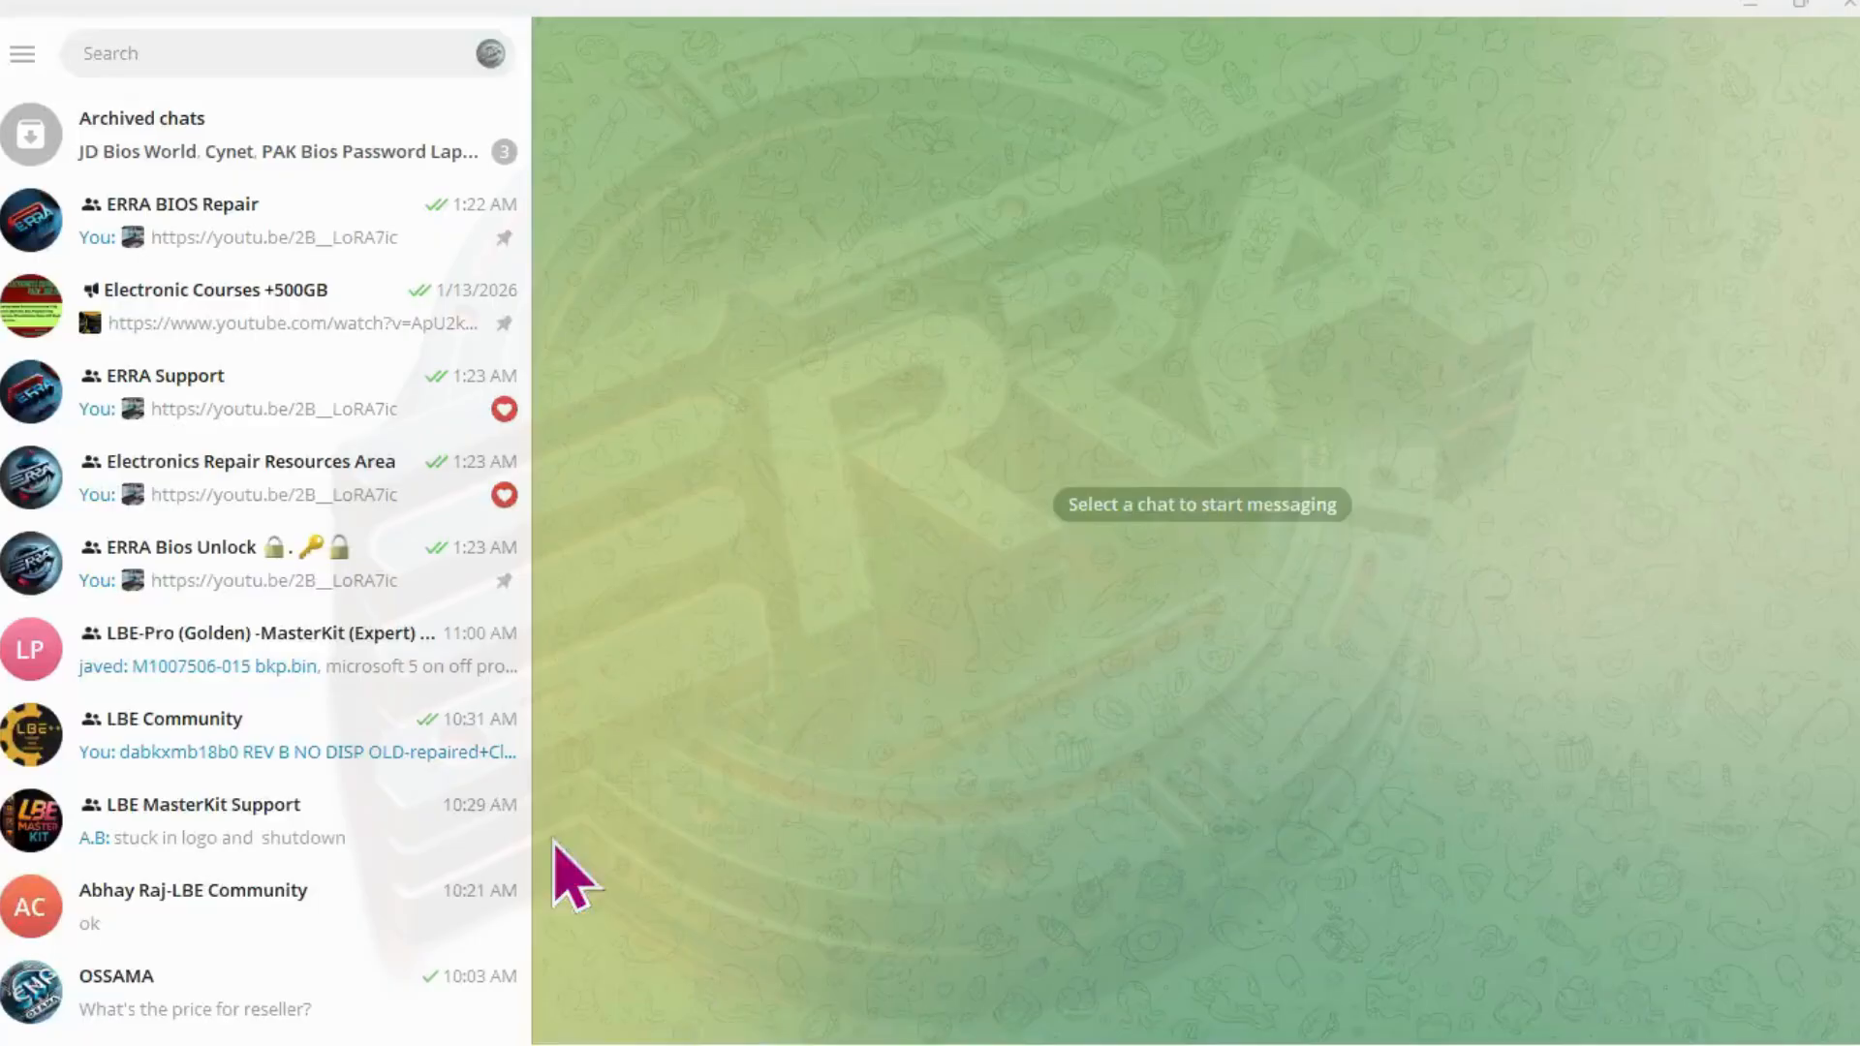
{"action": "left_click_drag", "start_coordinate": [534, 643], "coordinate": [258, 647]}
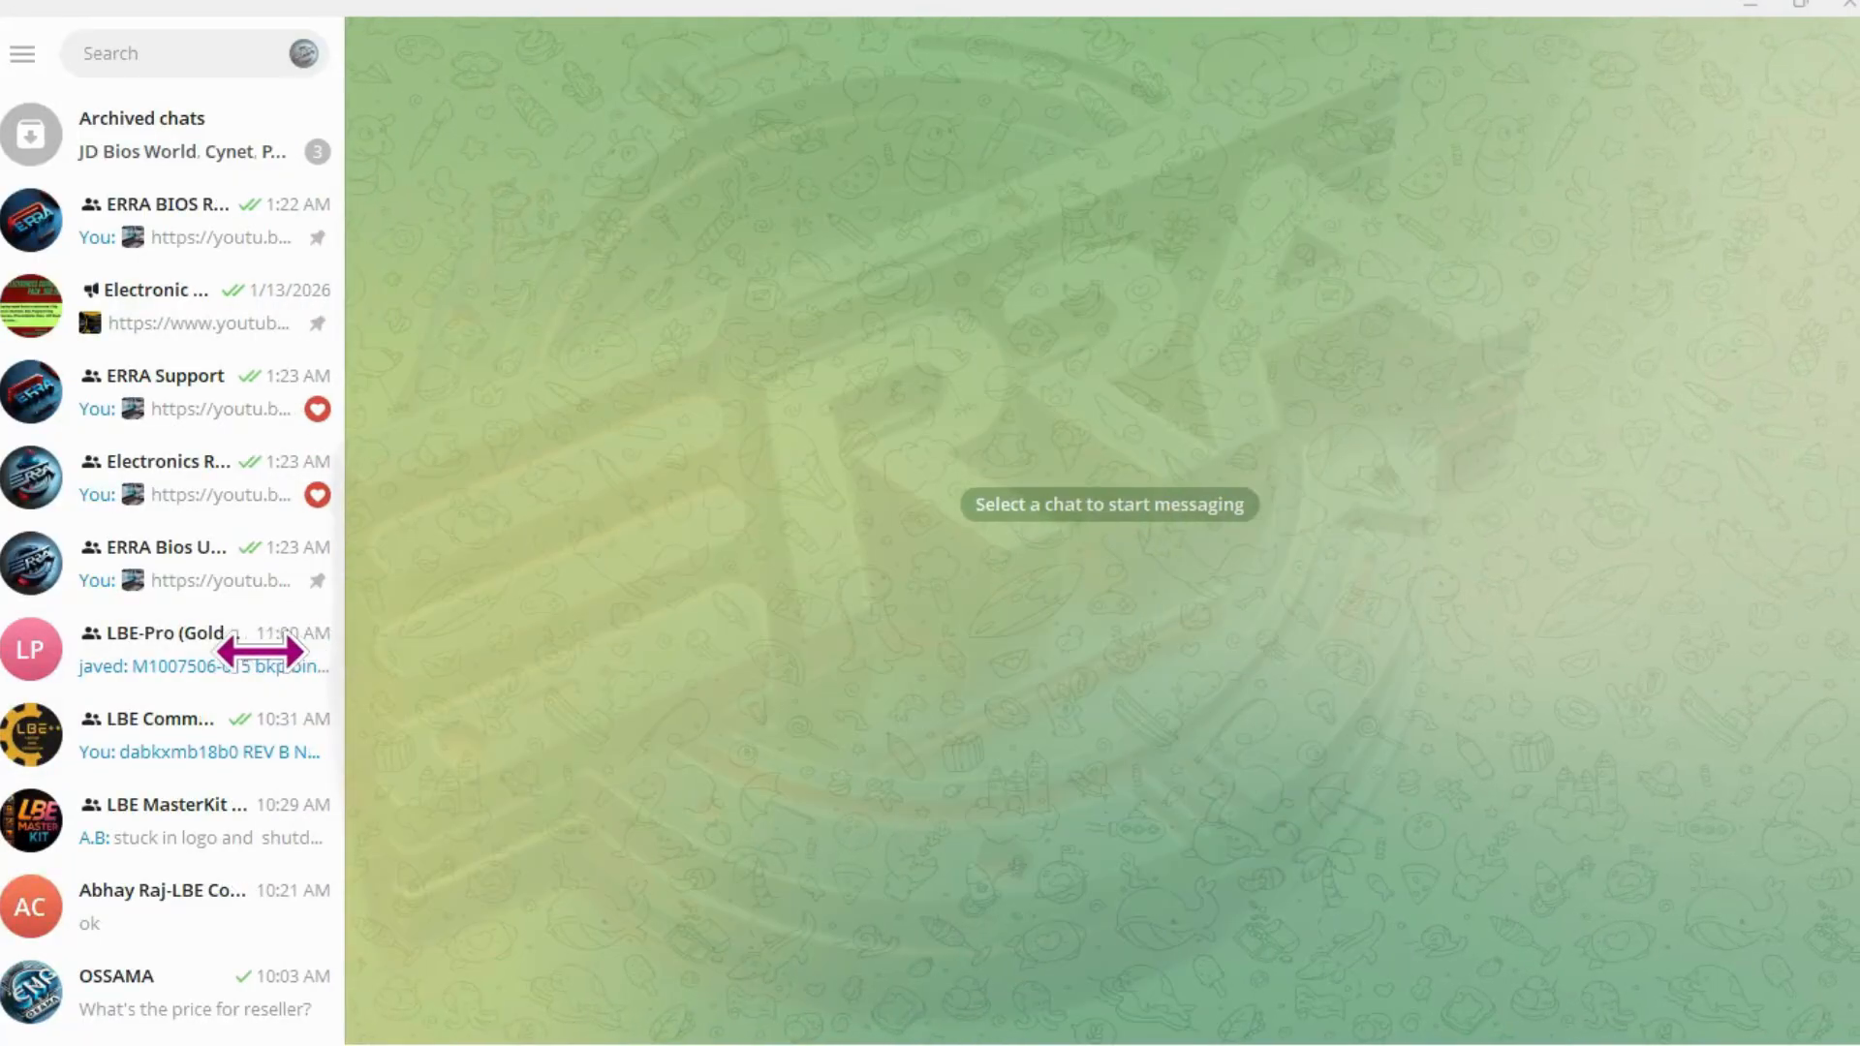
{"action": "left_click", "coordinate": [189, 736]}
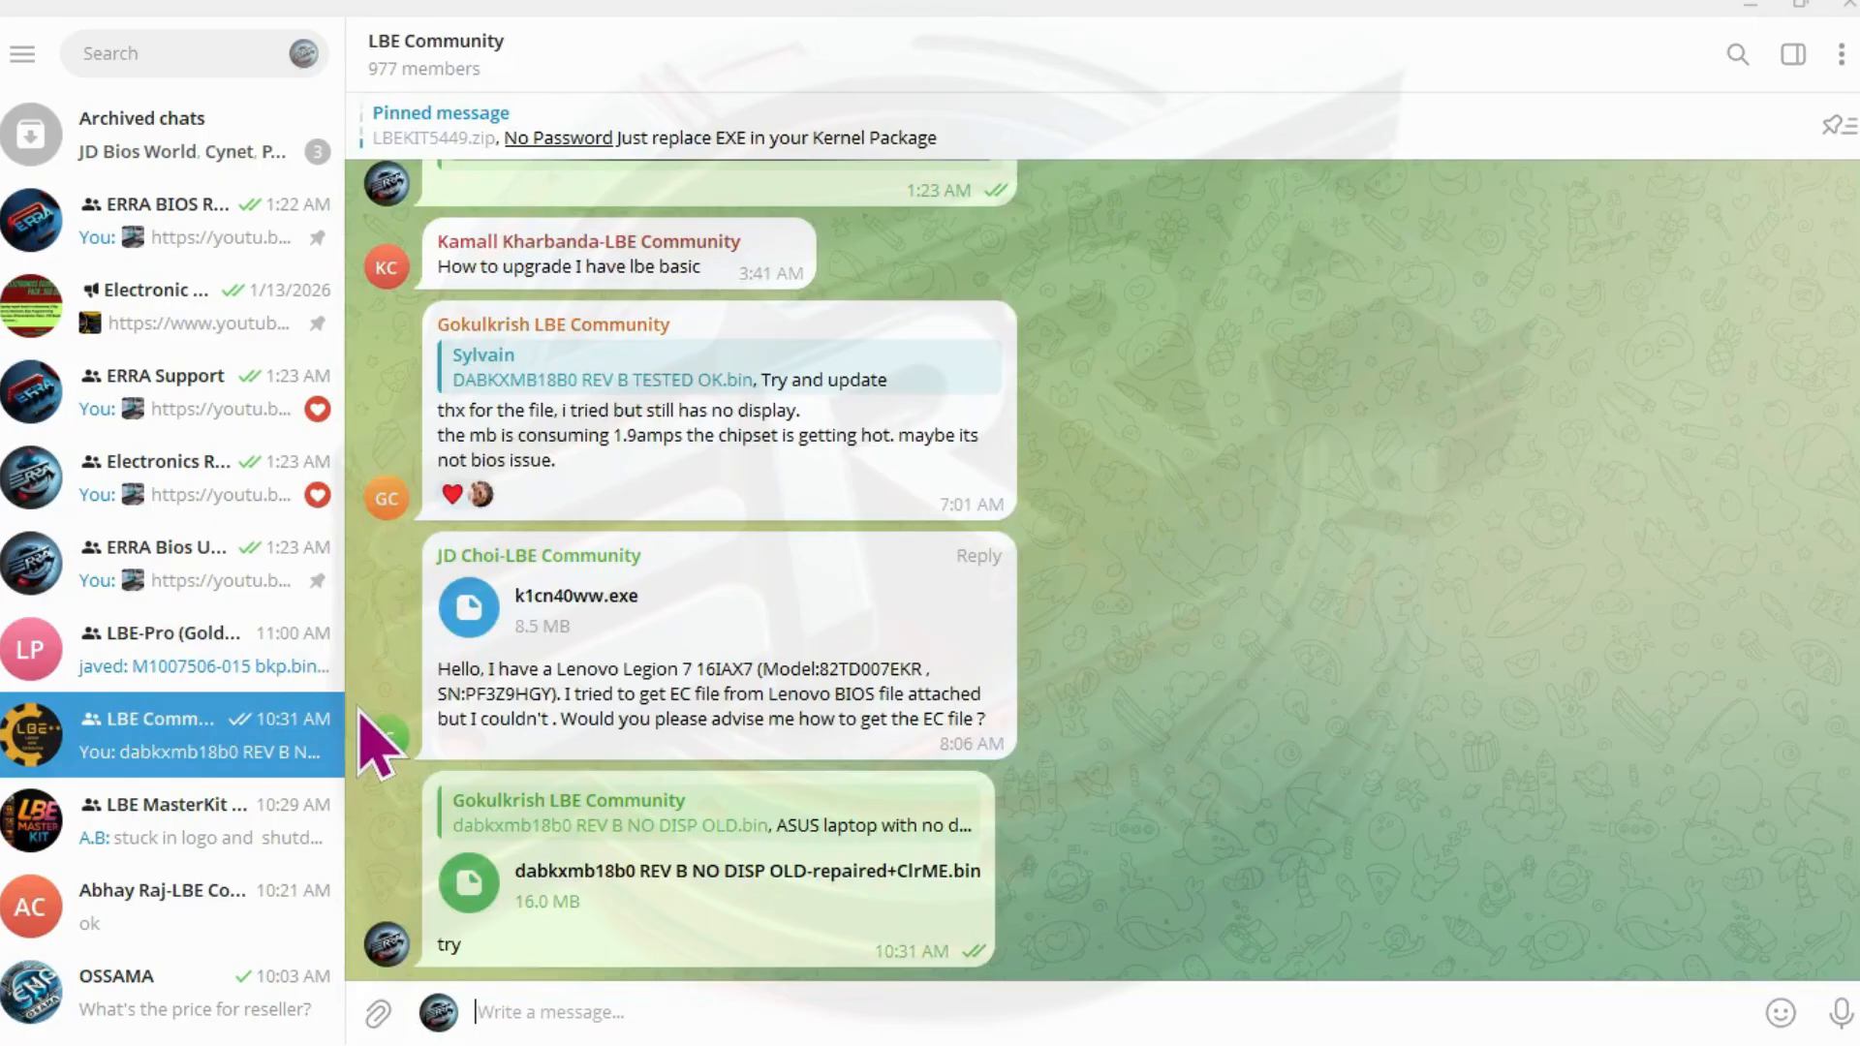
{"action": "left_click_drag", "start_coordinate": [345, 724], "coordinate": [739, 720]}
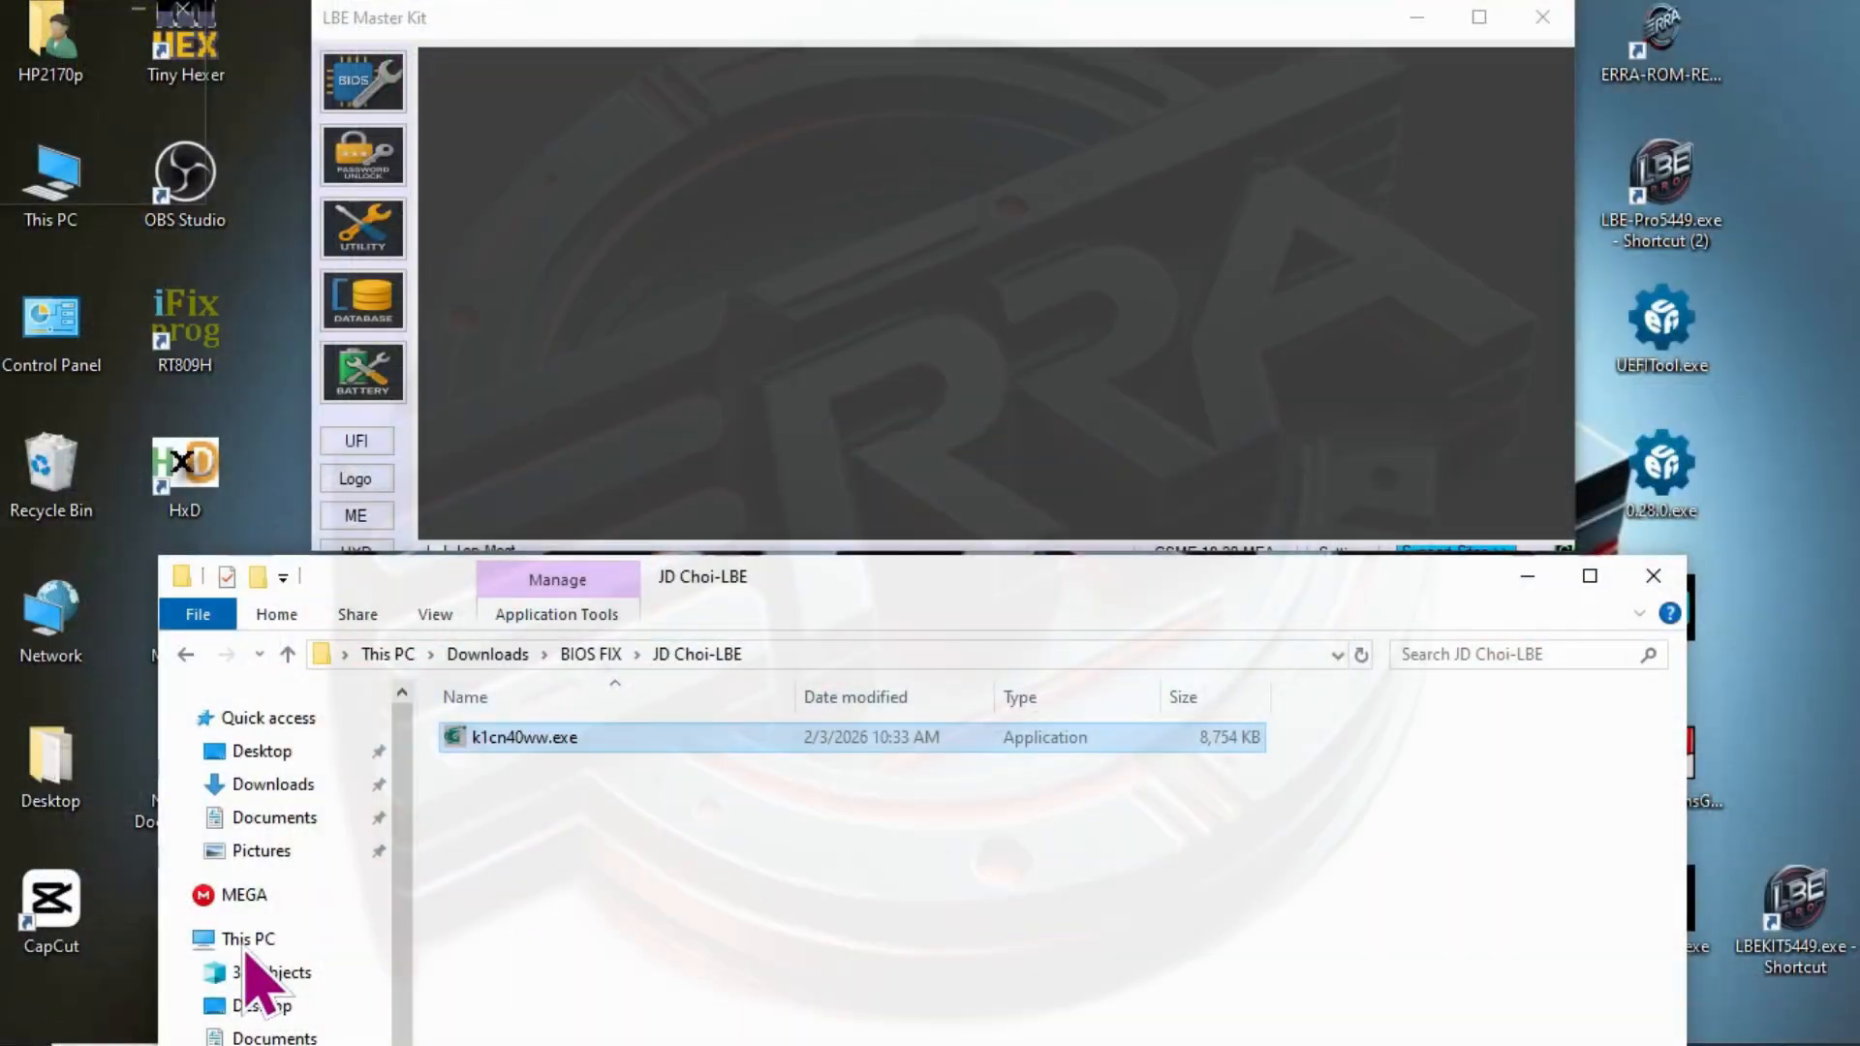
{"action": "right_click", "coordinate": [502, 740]}
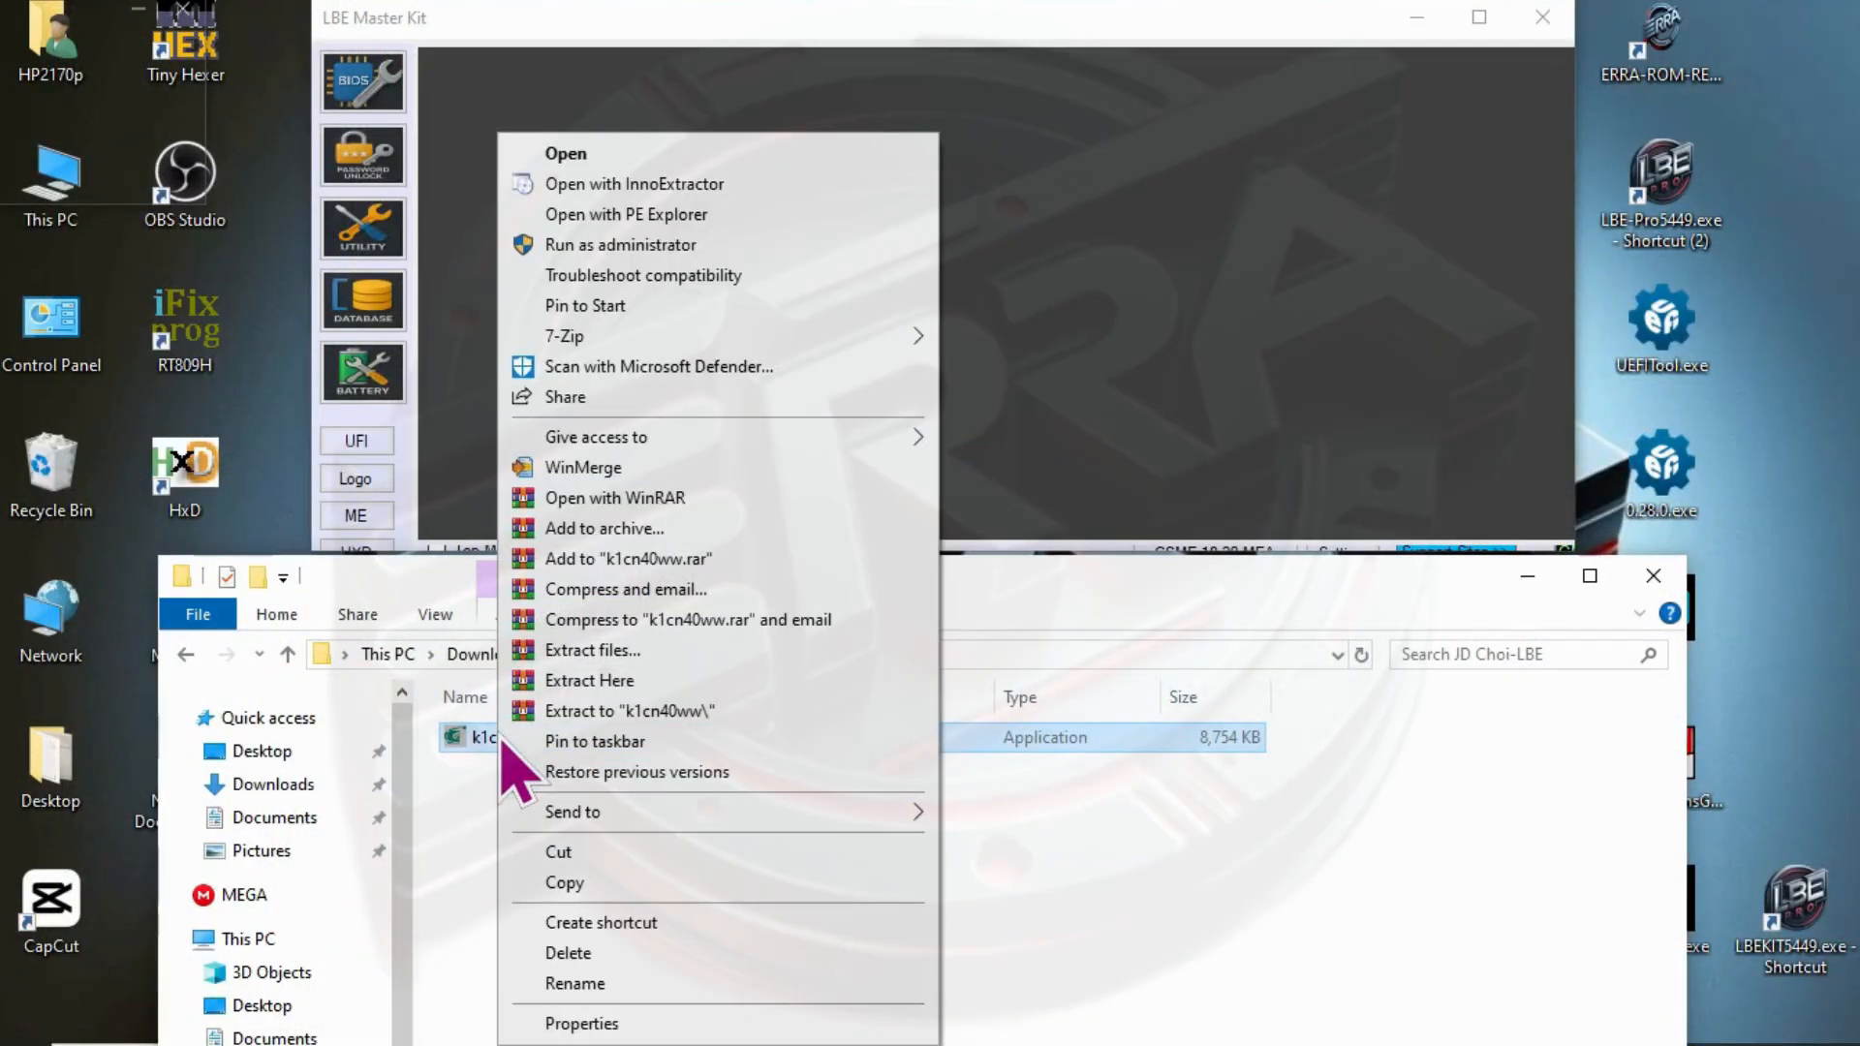
{"action": "left_click", "coordinate": [1129, 944]}
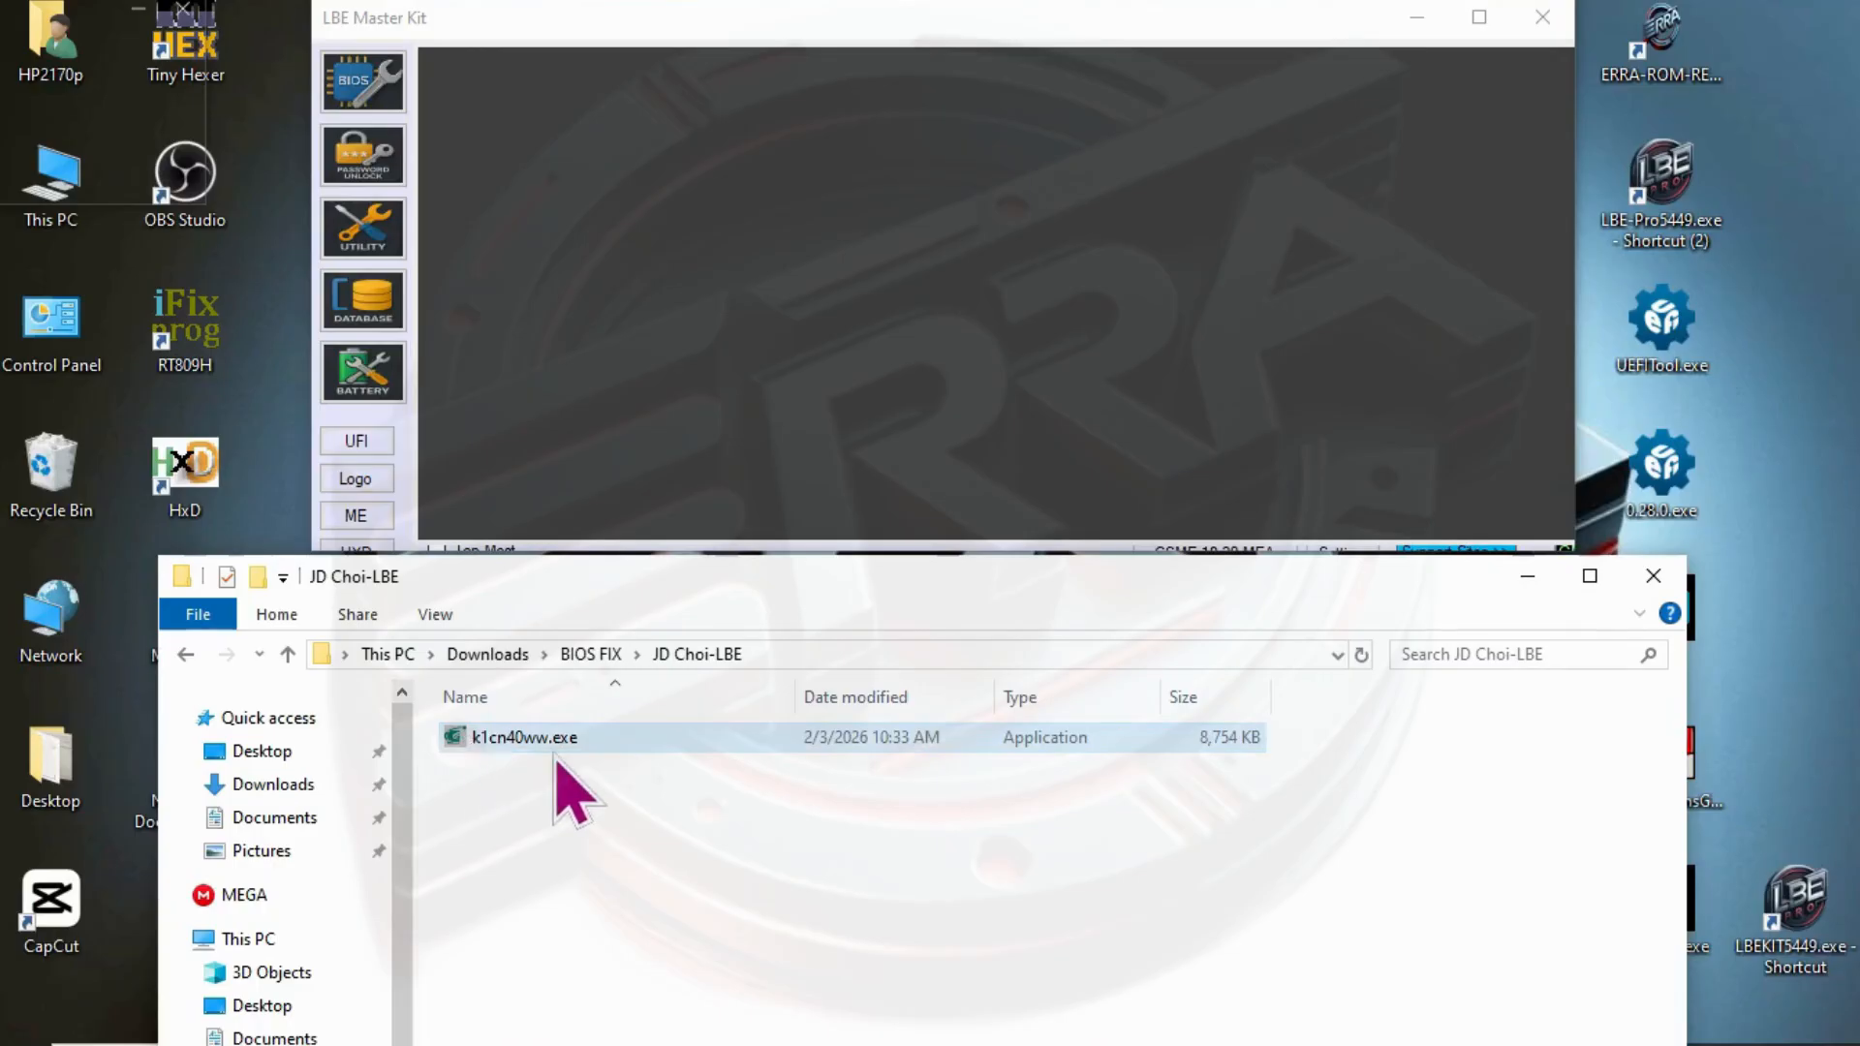
{"action": "left_click_drag", "start_coordinate": [836, 588], "coordinate": [849, 194]}
{"action": "left_click", "coordinate": [1679, 946]}
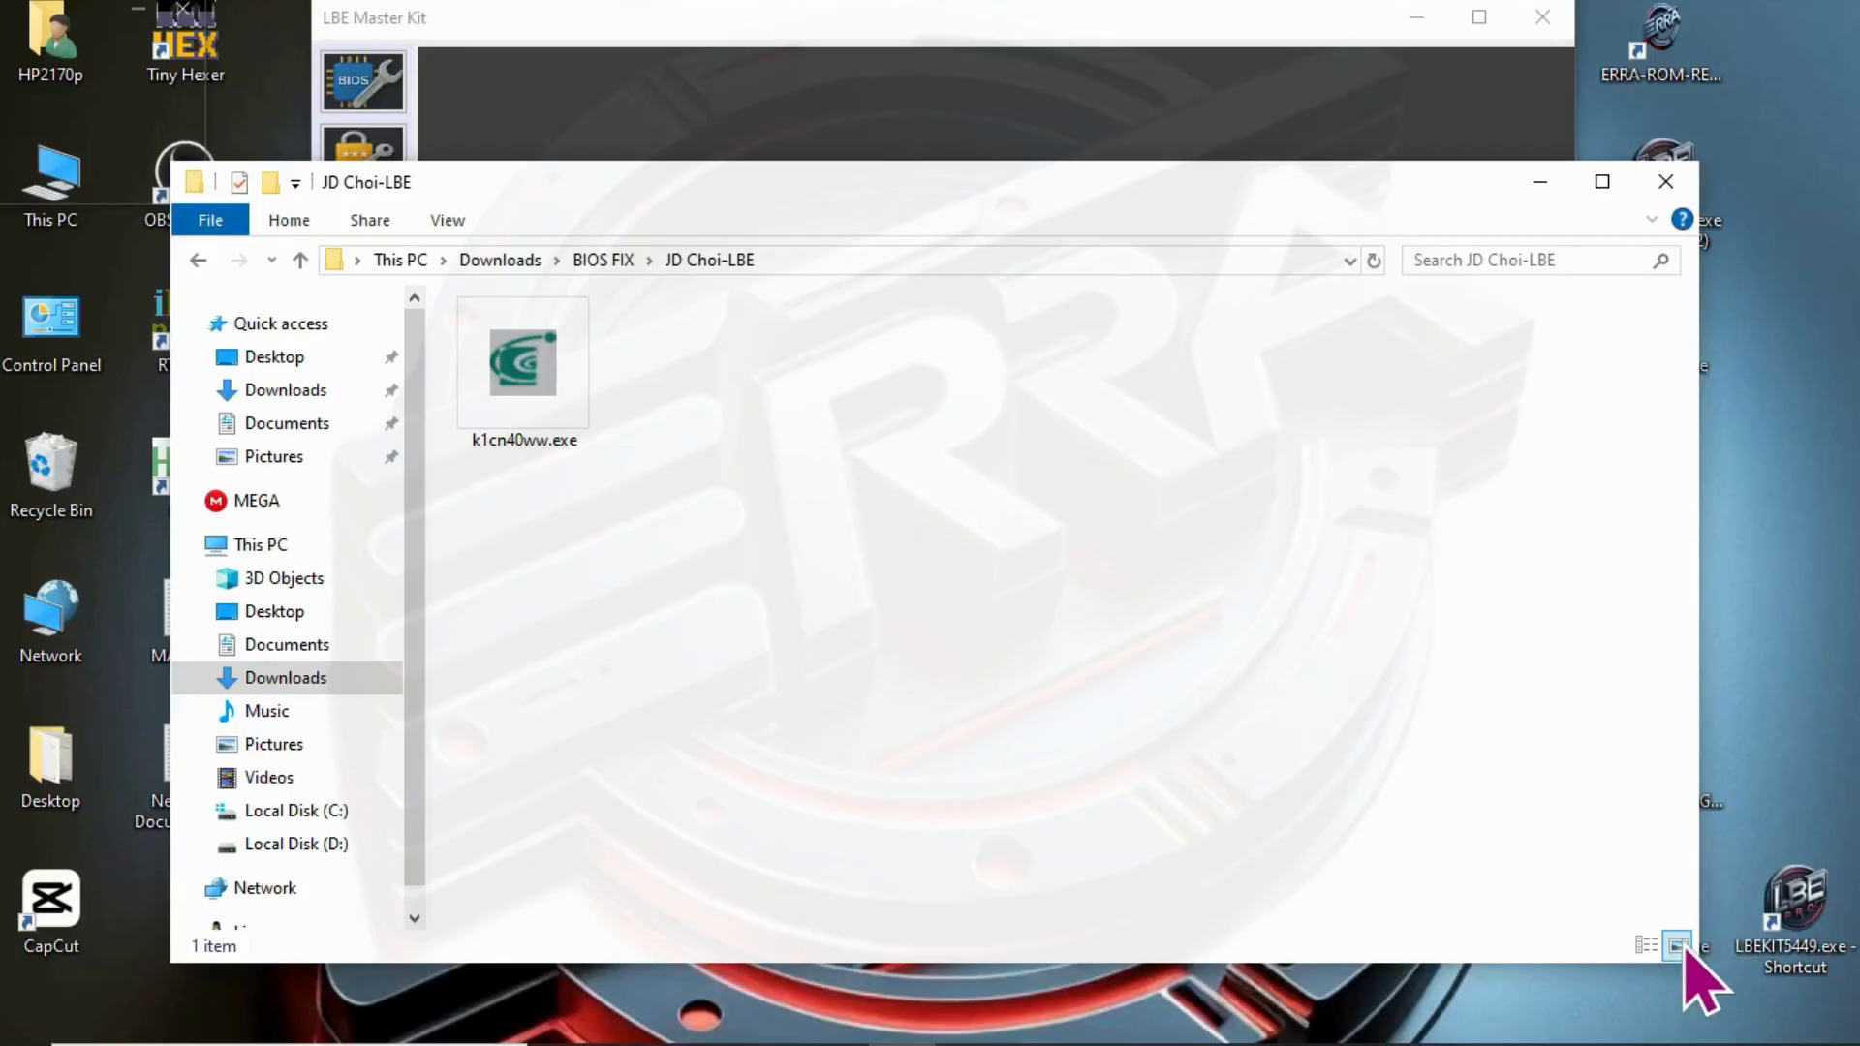
{"action": "left_click", "coordinate": [1645, 946]}
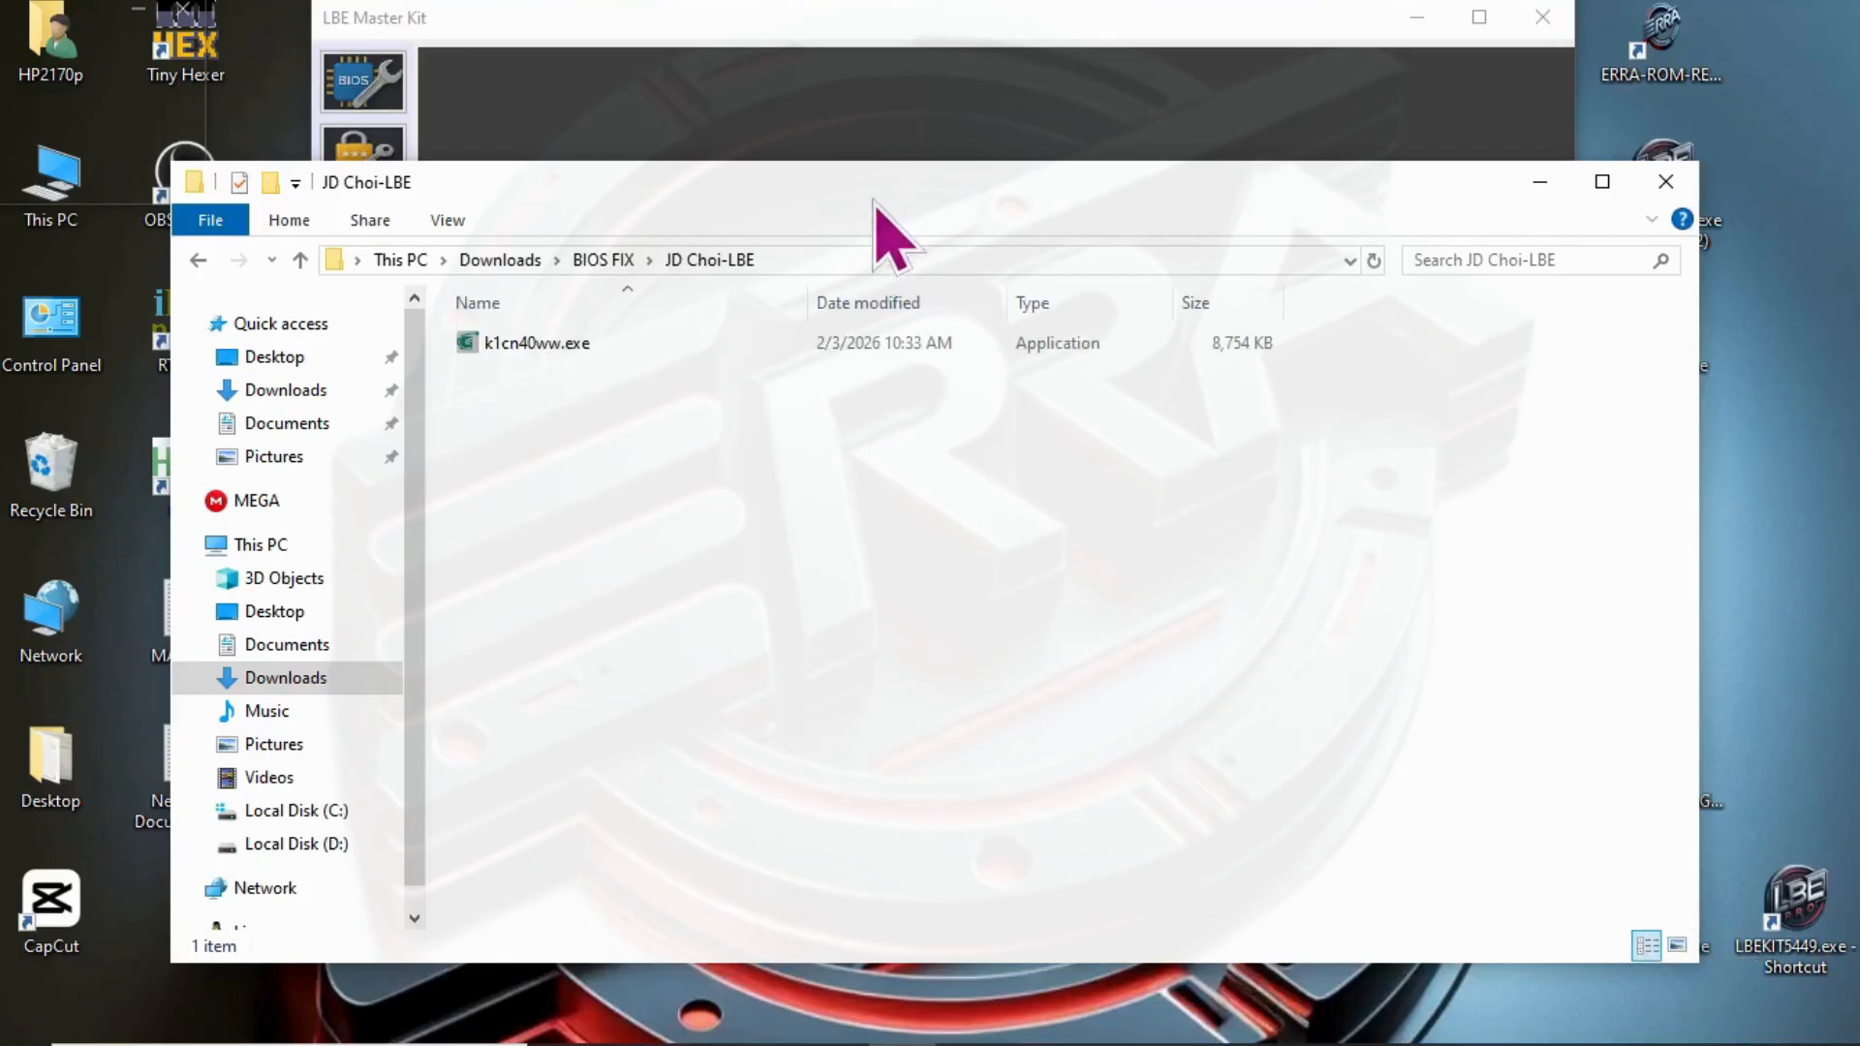
{"action": "left_click_drag", "start_coordinate": [875, 205], "coordinate": [900, 628]}
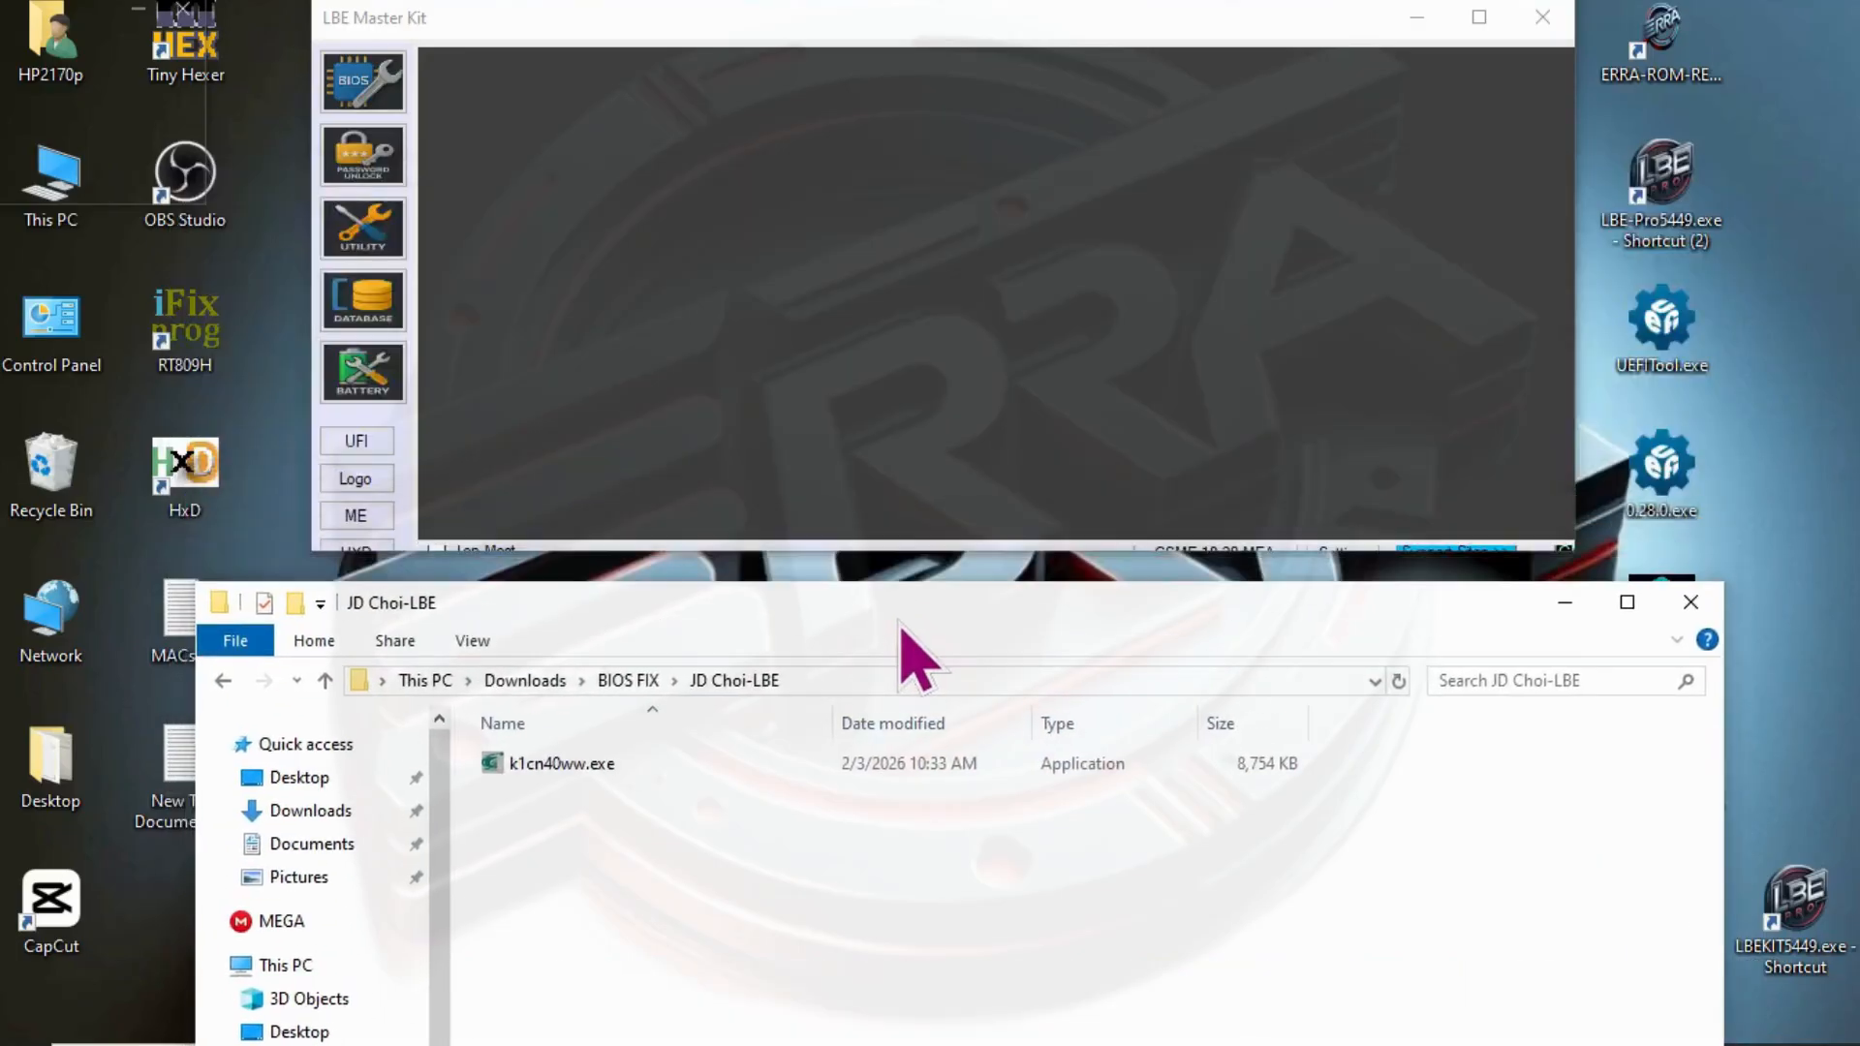
- Extract k1cn40ww.exe with WinRAR into a k1cn40ww subfolder and open that folder
{"action": "left_click", "coordinate": [540, 765]}
{"action": "right_click", "coordinate": [541, 765]}
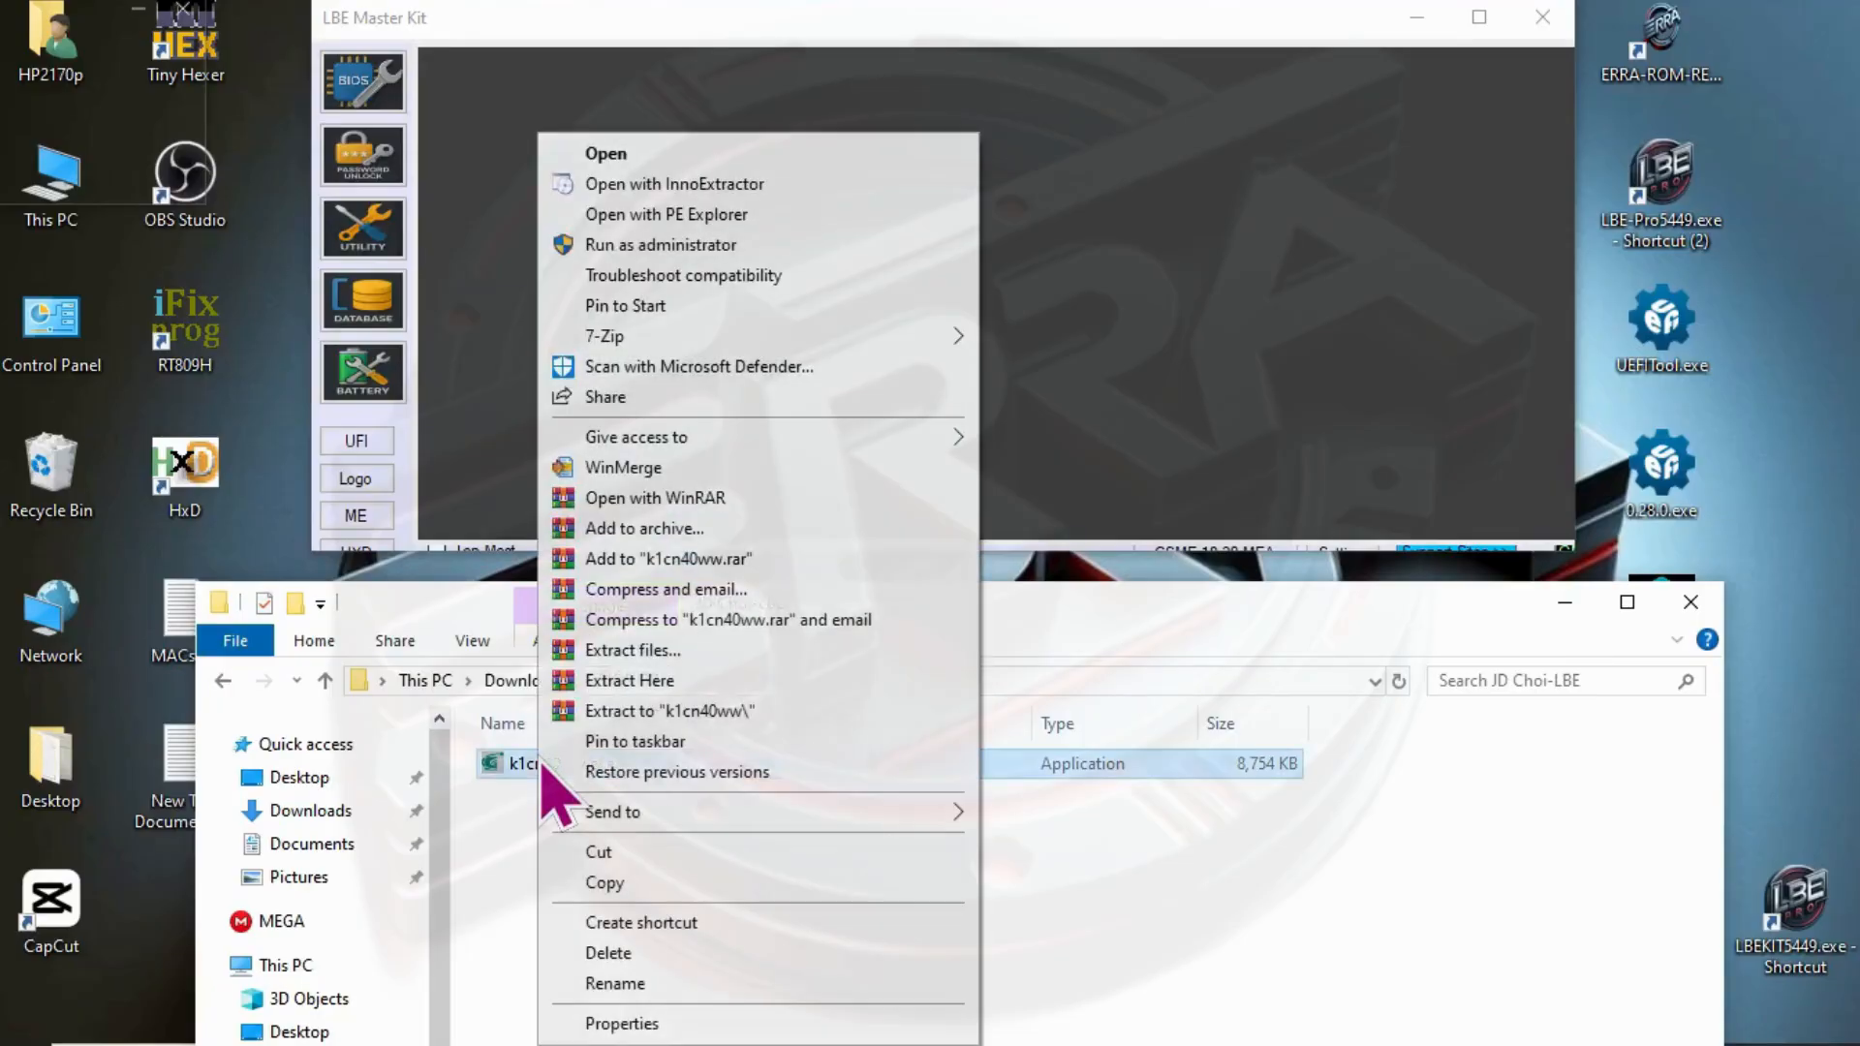
{"action": "left_click", "coordinate": [678, 711]}
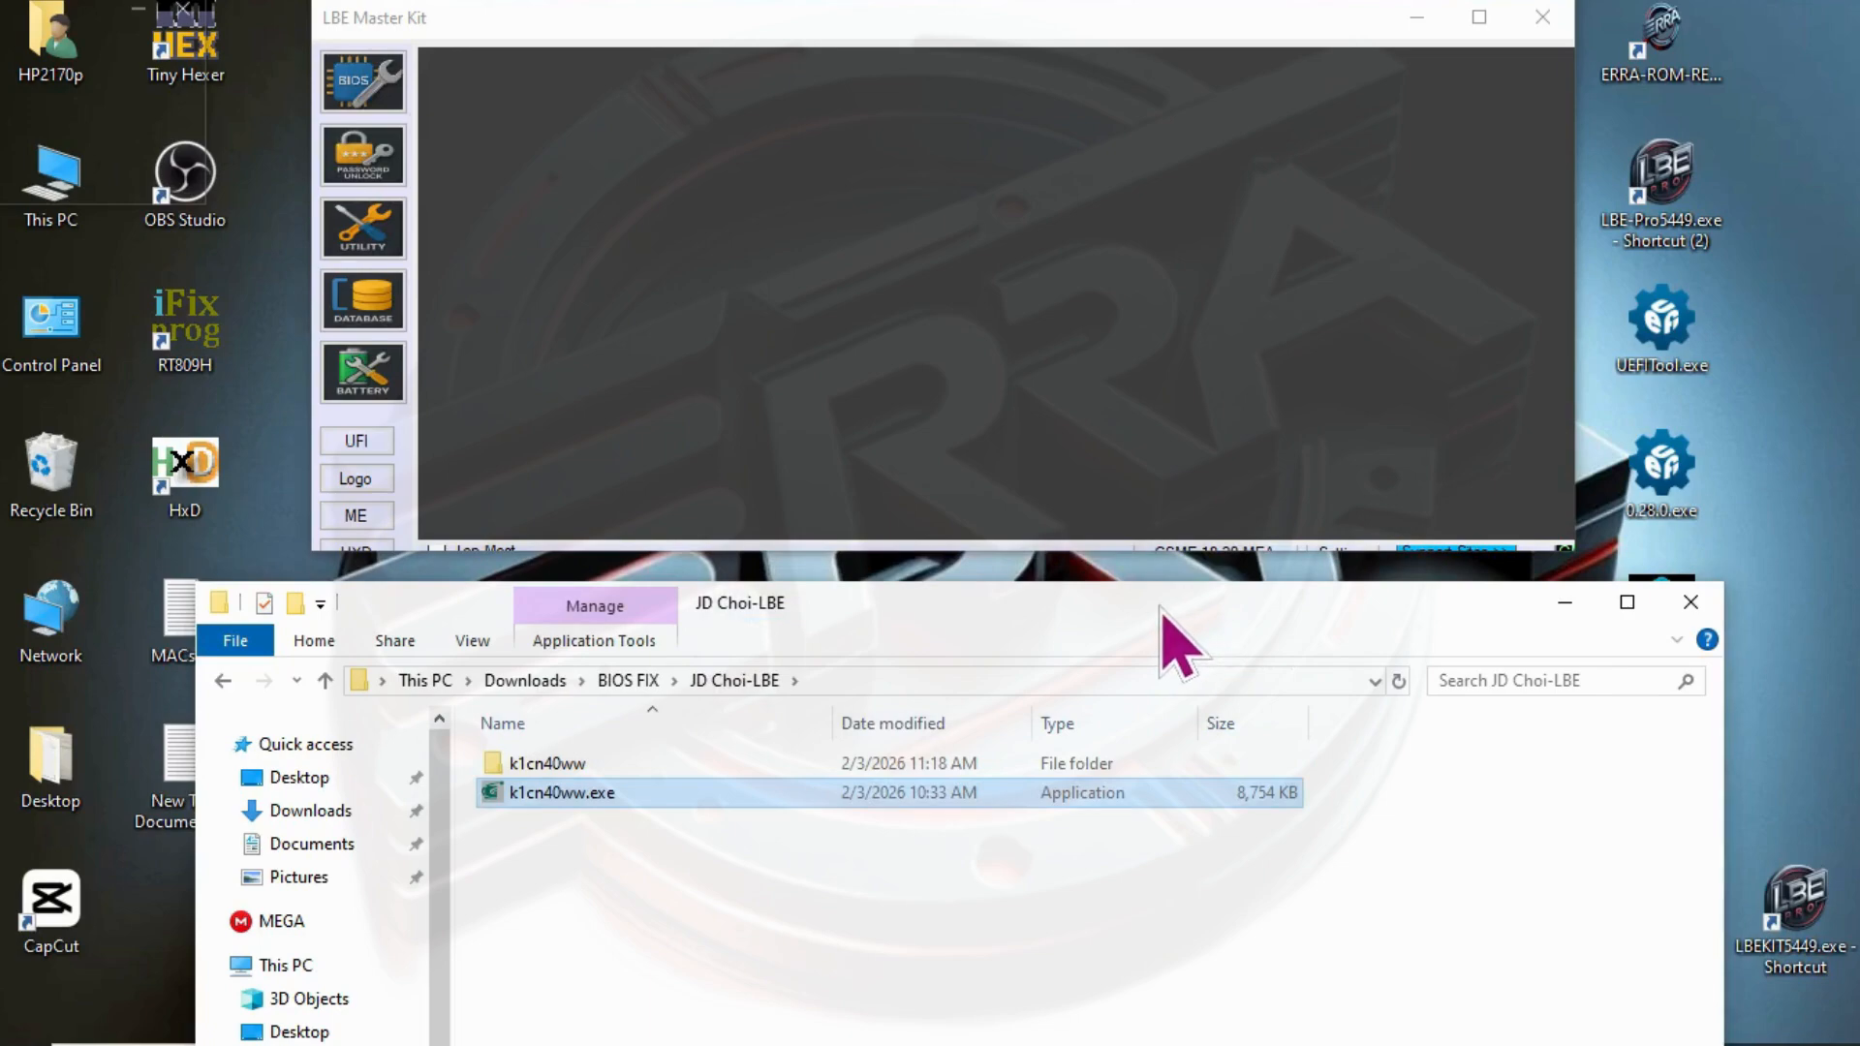
{"action": "left_click_drag", "start_coordinate": [1162, 610], "coordinate": [1162, 577]}
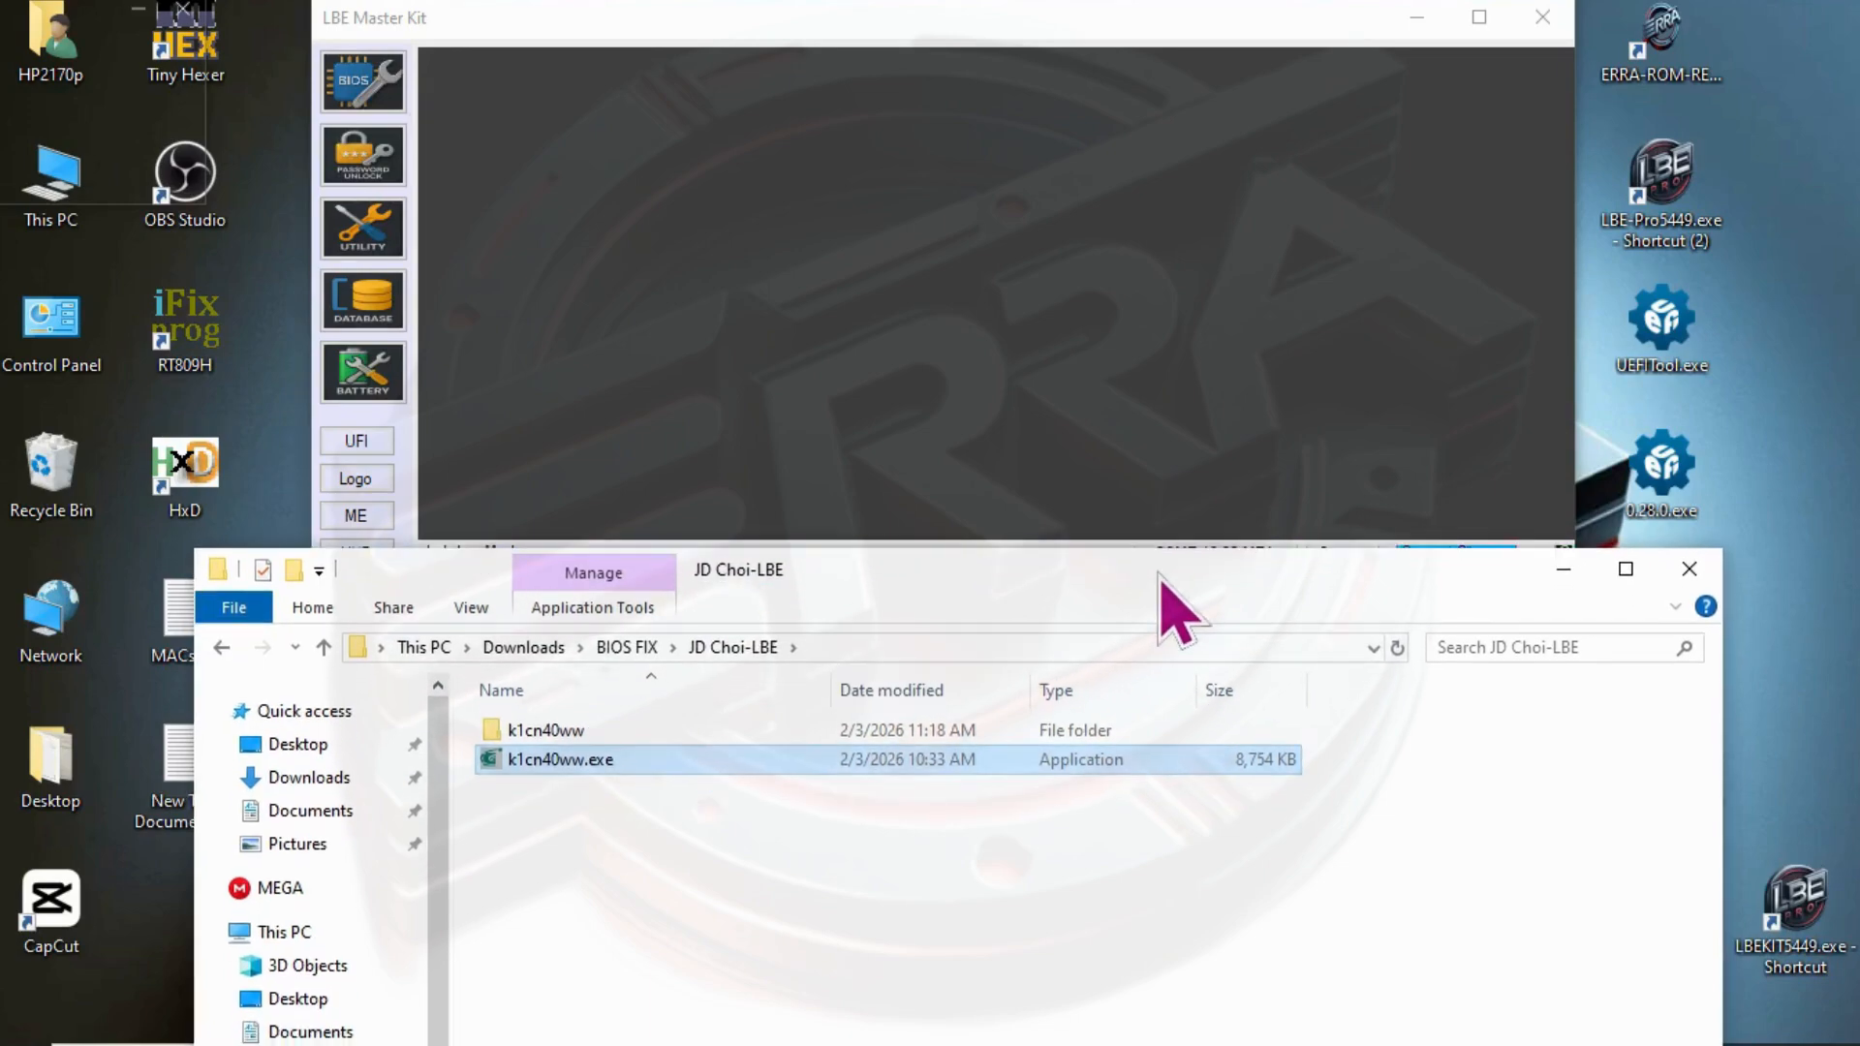
{"action": "double_click", "coordinate": [564, 738]}
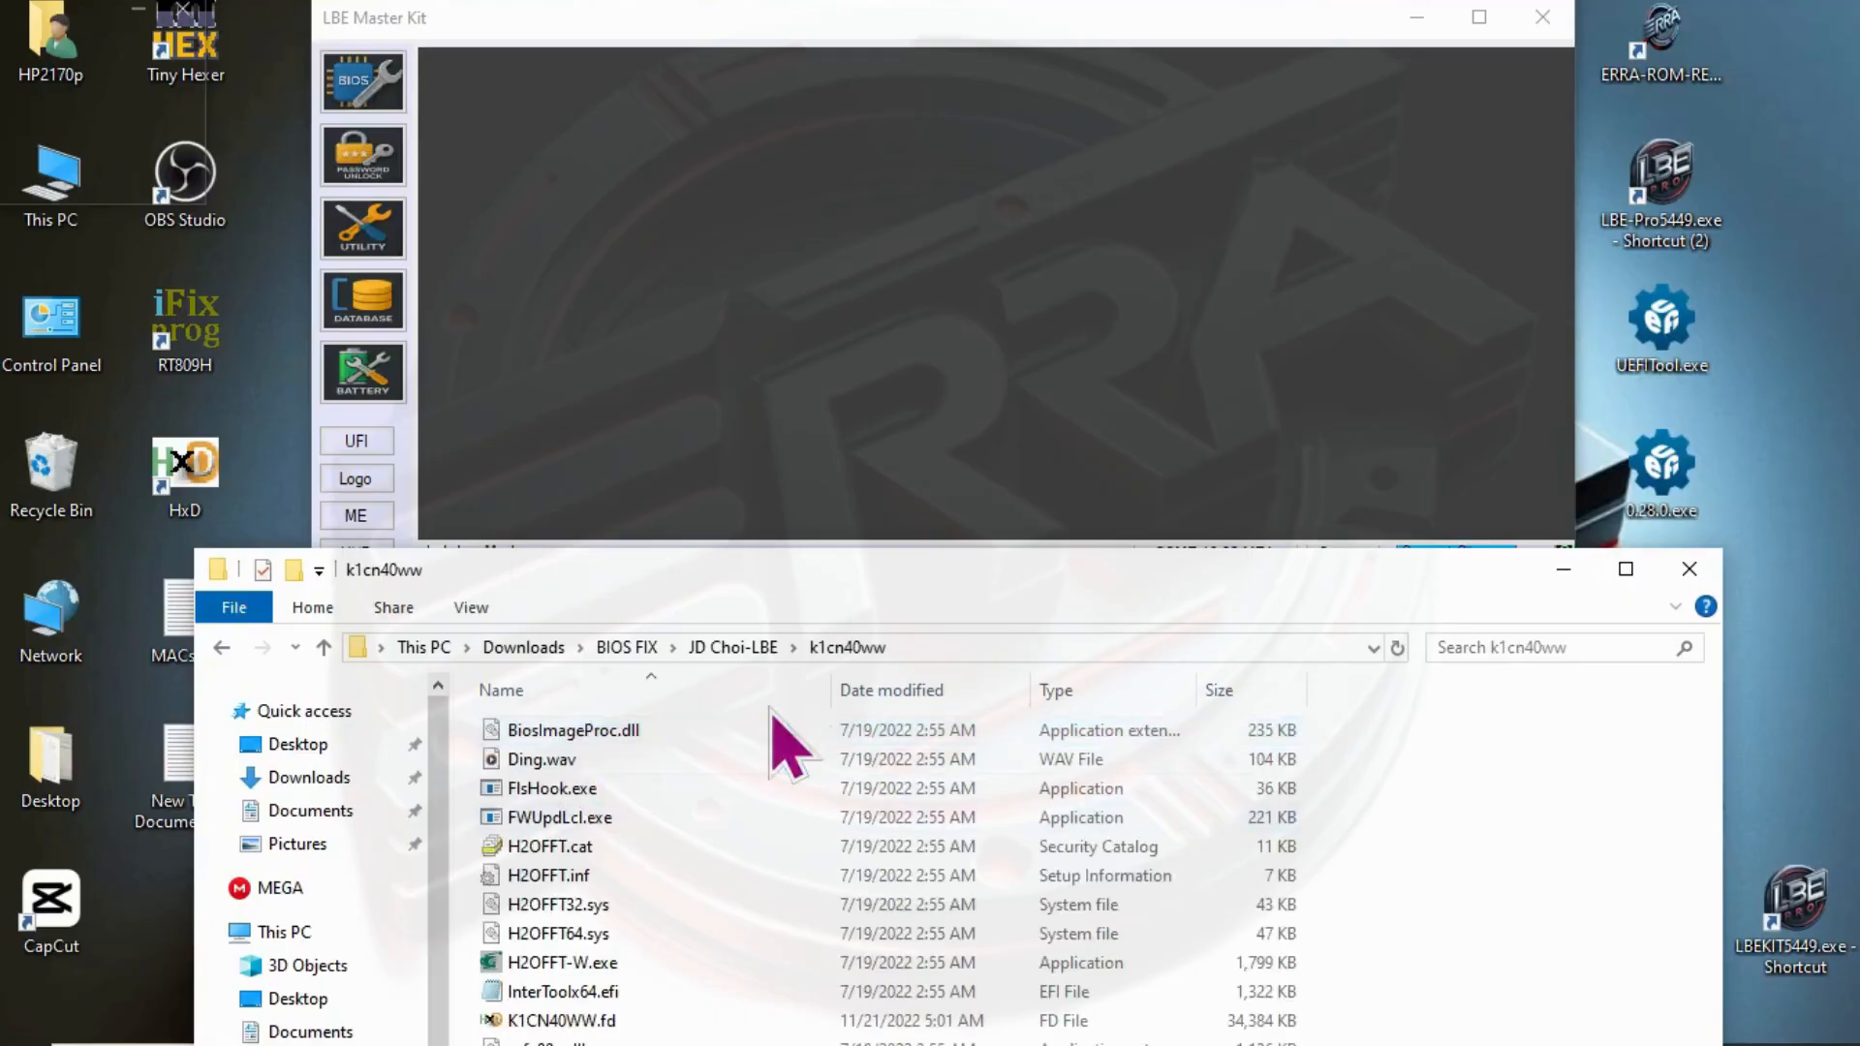
{"action": "left_click_drag", "start_coordinate": [935, 568], "coordinate": [906, 191]}
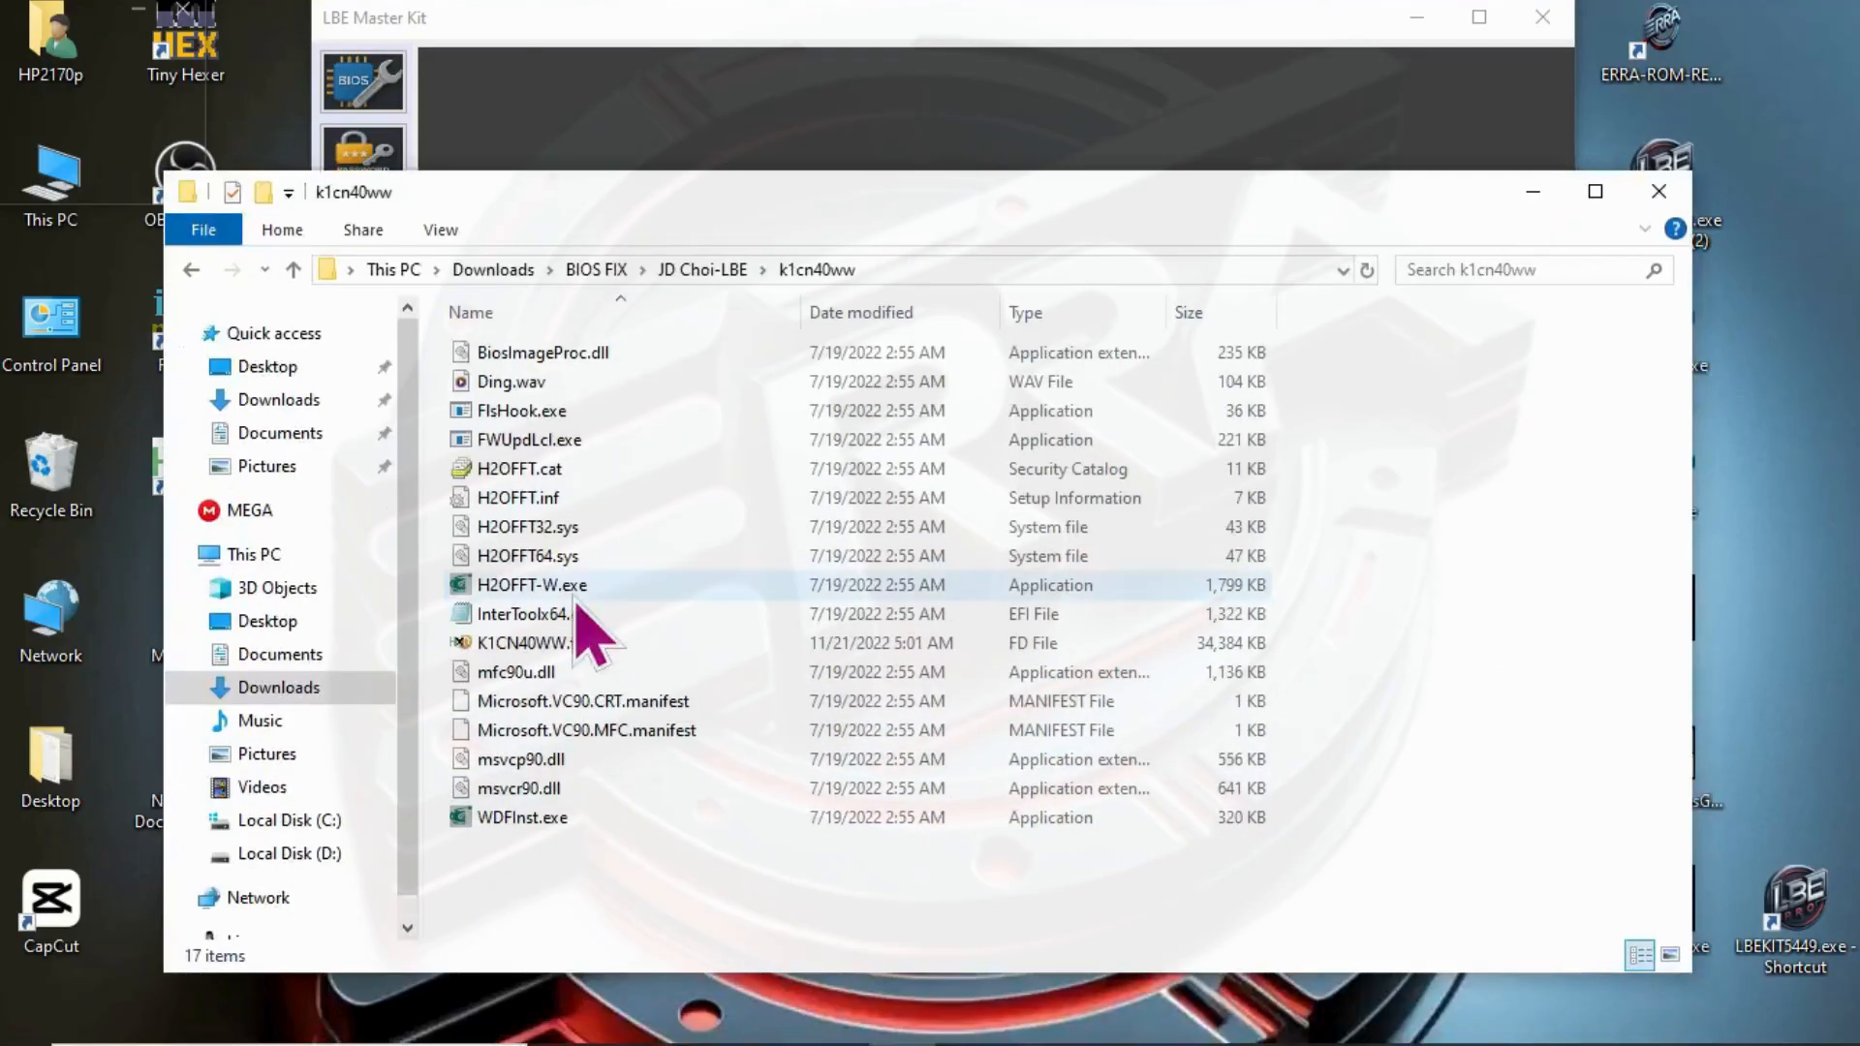
- Delete all extracted files in the k1cn40ww folder except K1CN40WW.fd
{"action": "left_click_drag", "start_coordinate": [478, 882], "coordinate": [539, 283]}
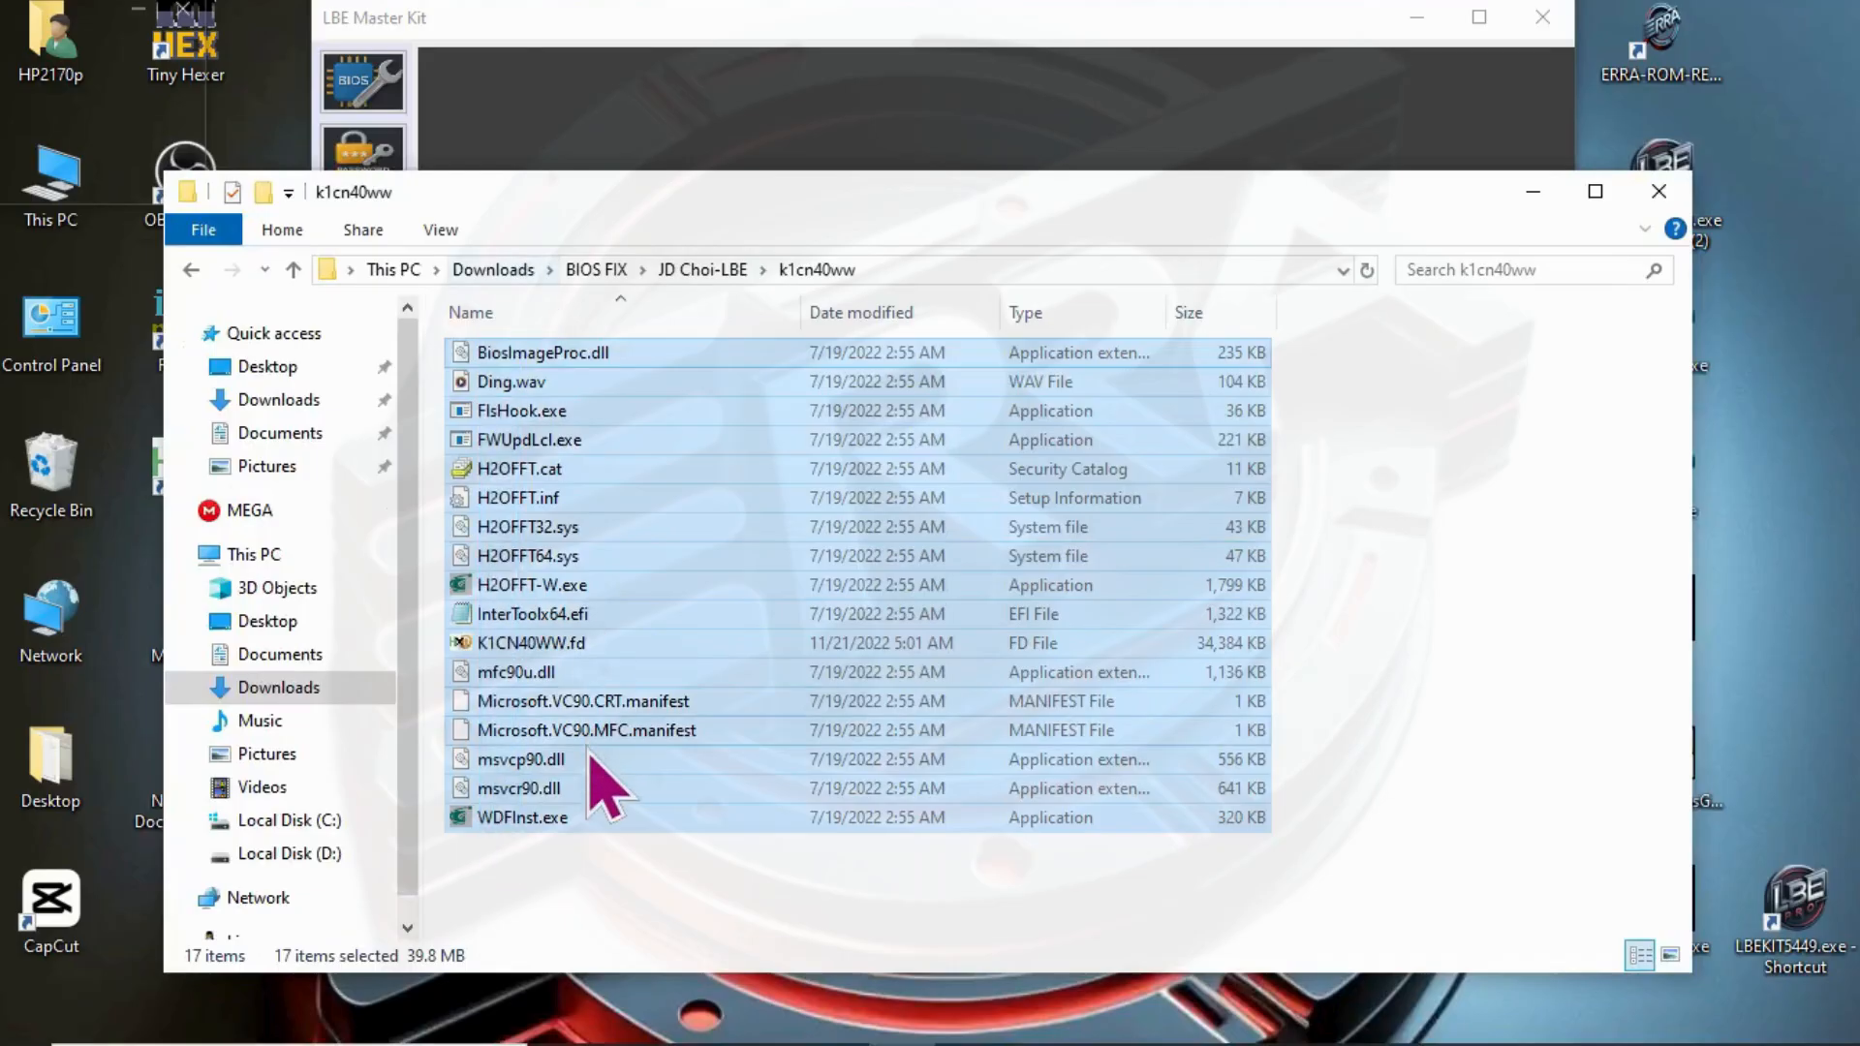
{"action": "left_click", "coordinate": [566, 853]}
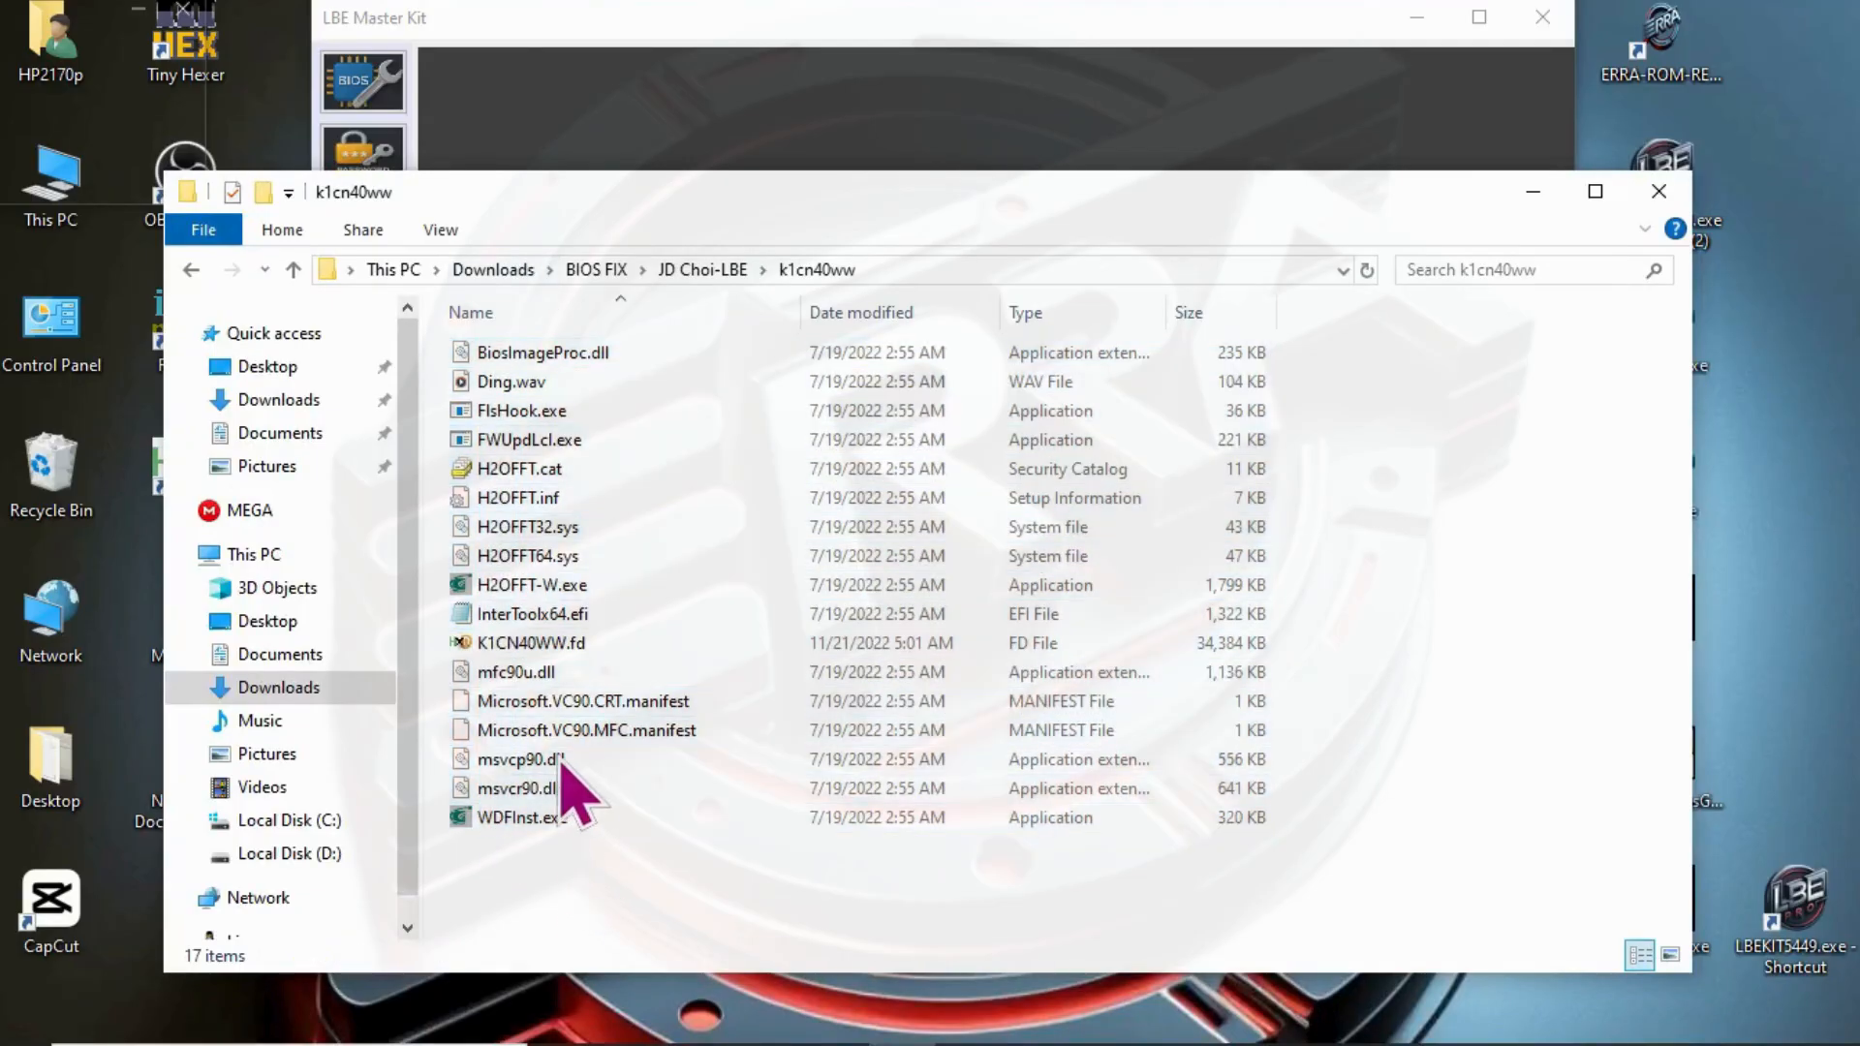
{"action": "left_click", "coordinate": [579, 647]}
{"action": "left_click_drag", "start_coordinate": [532, 884], "coordinate": [552, 350]}
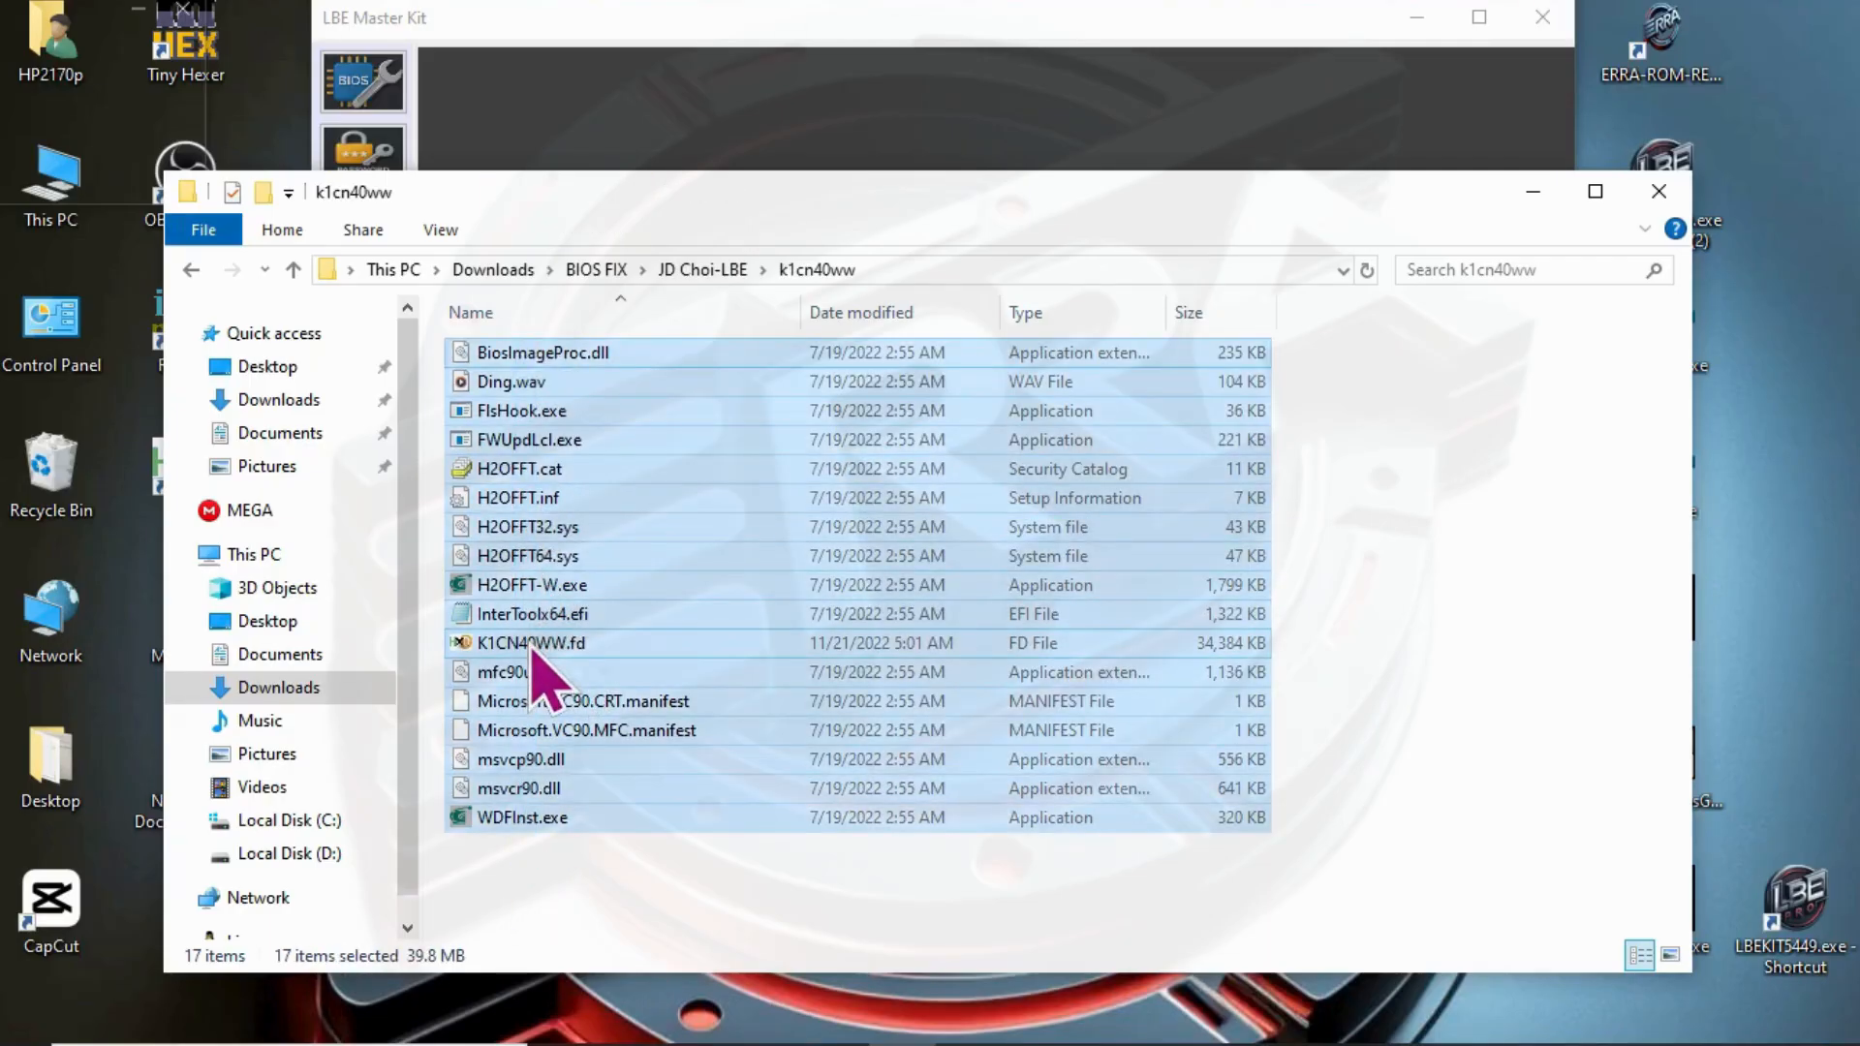
{"action": "left_click", "coordinate": [651, 642], "text": "ctrl"}
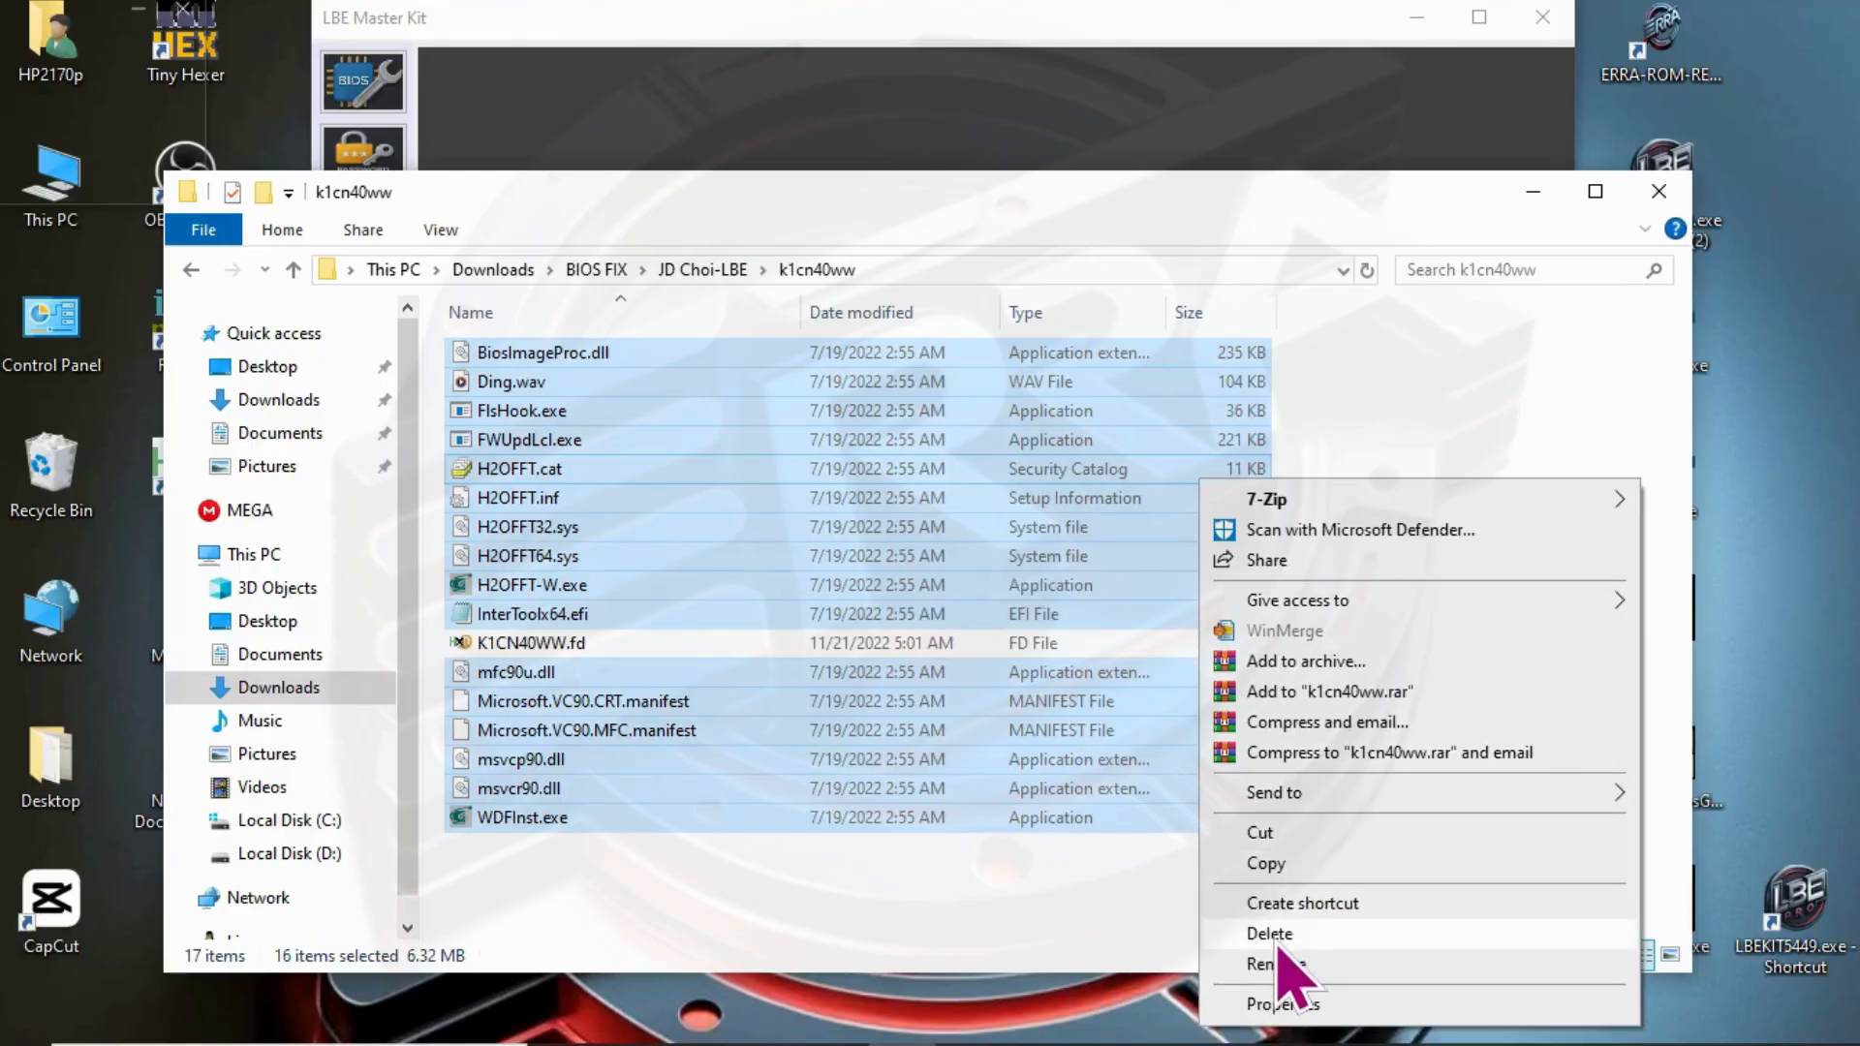
{"action": "left_click", "coordinate": [1277, 935]}
- Open K1CN40WW.fd in HxD and search in all directions for the text string IFLASH
{"action": "left_click", "coordinate": [544, 358]}
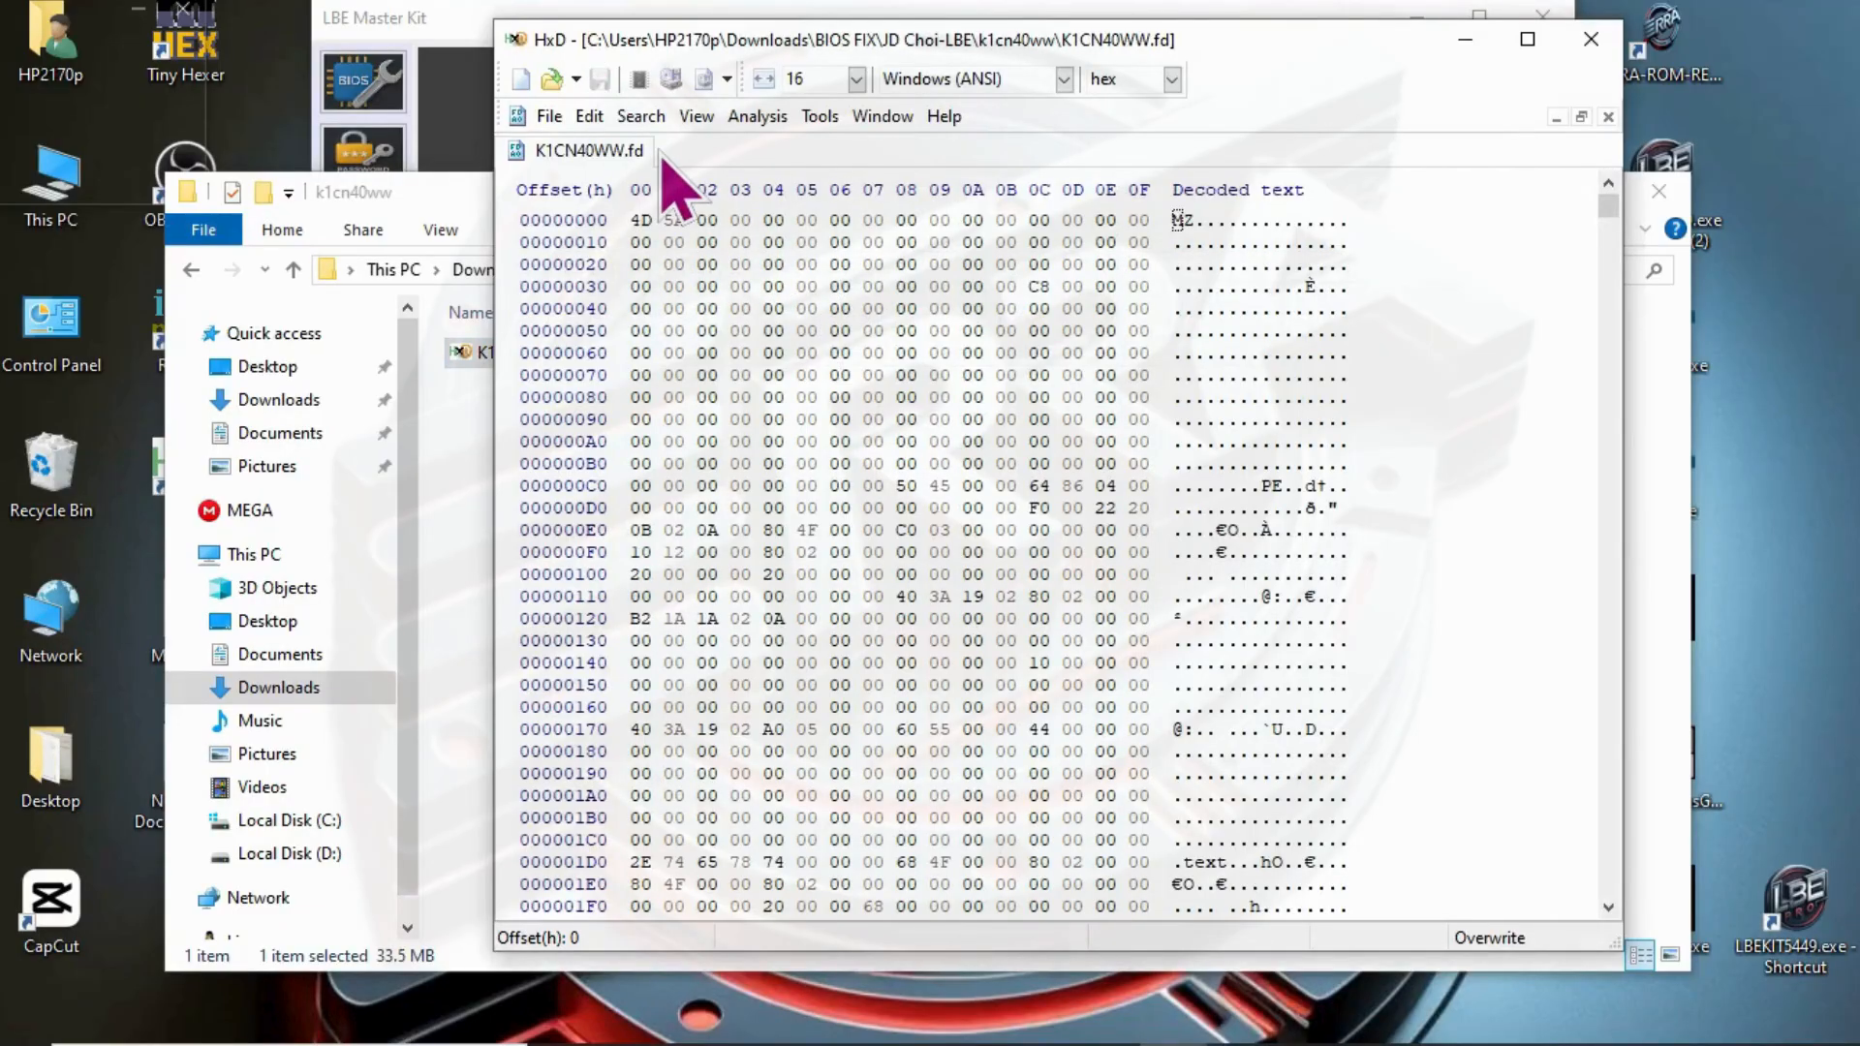
{"action": "left_click", "coordinate": [641, 117]}
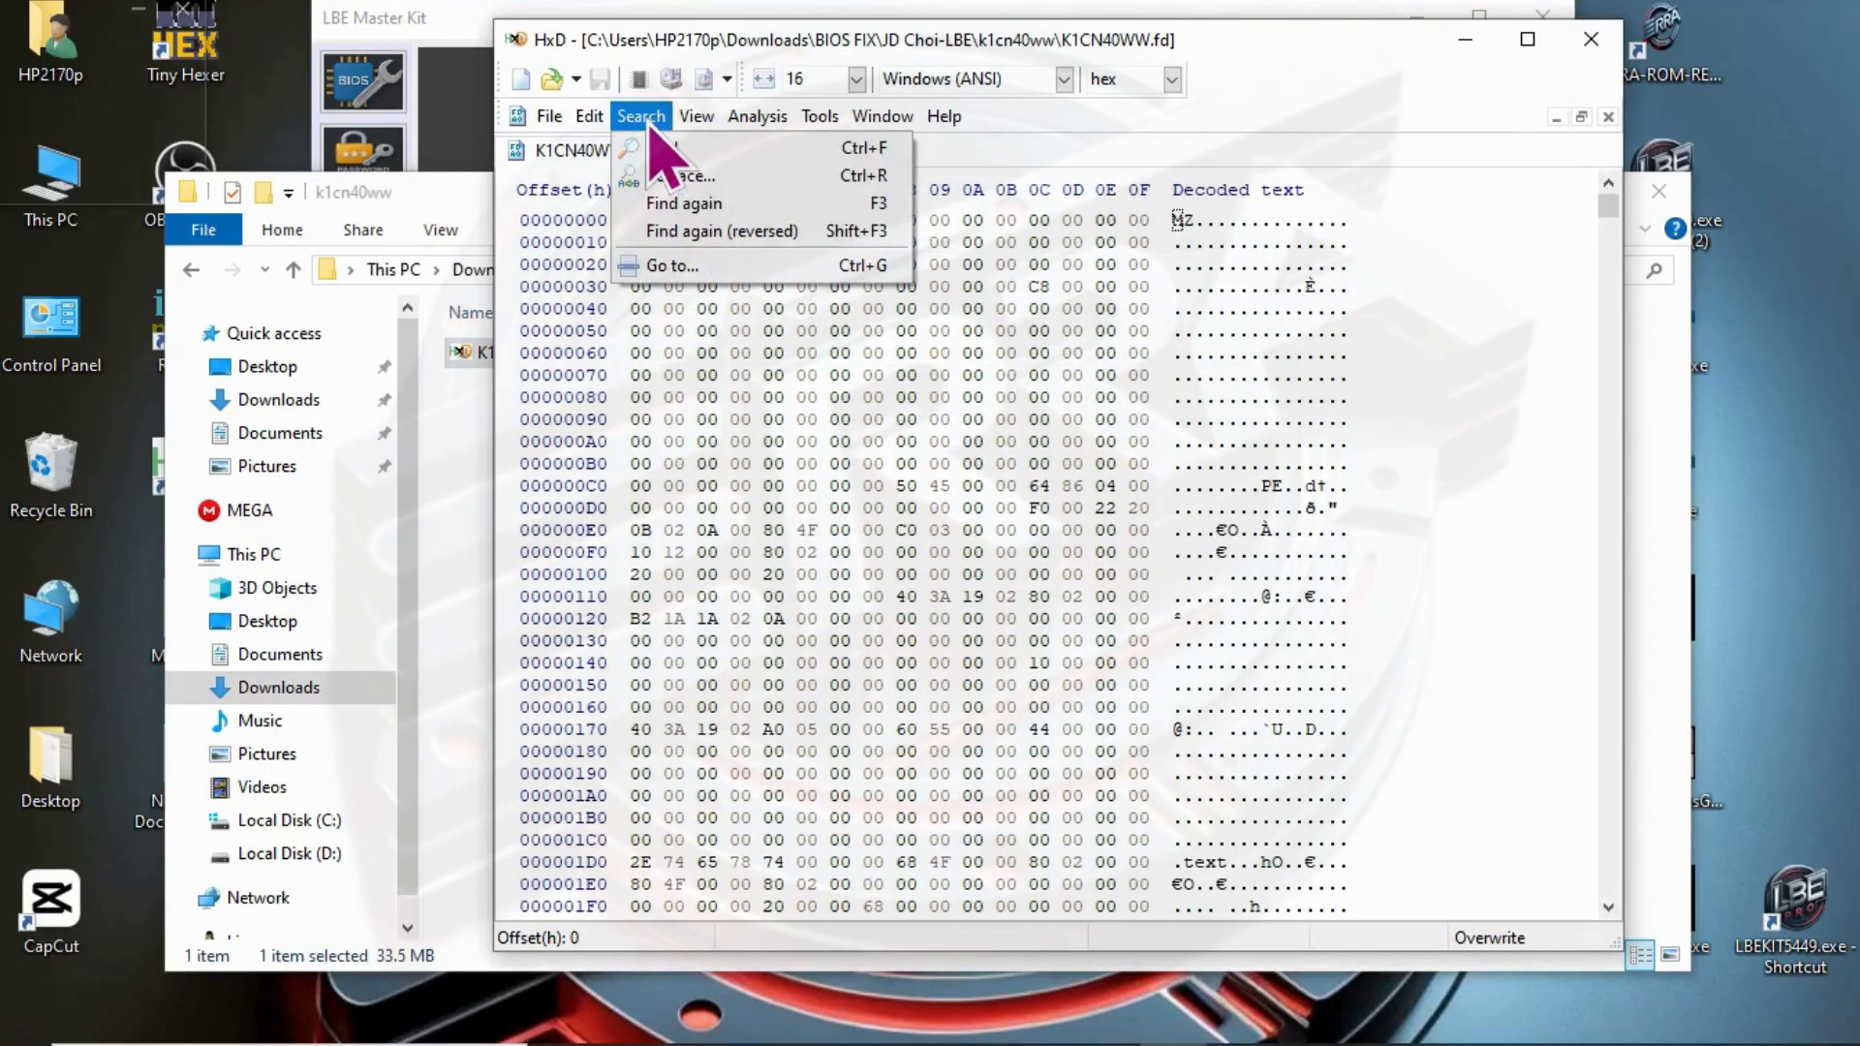
{"action": "left_click", "coordinate": [717, 208]}
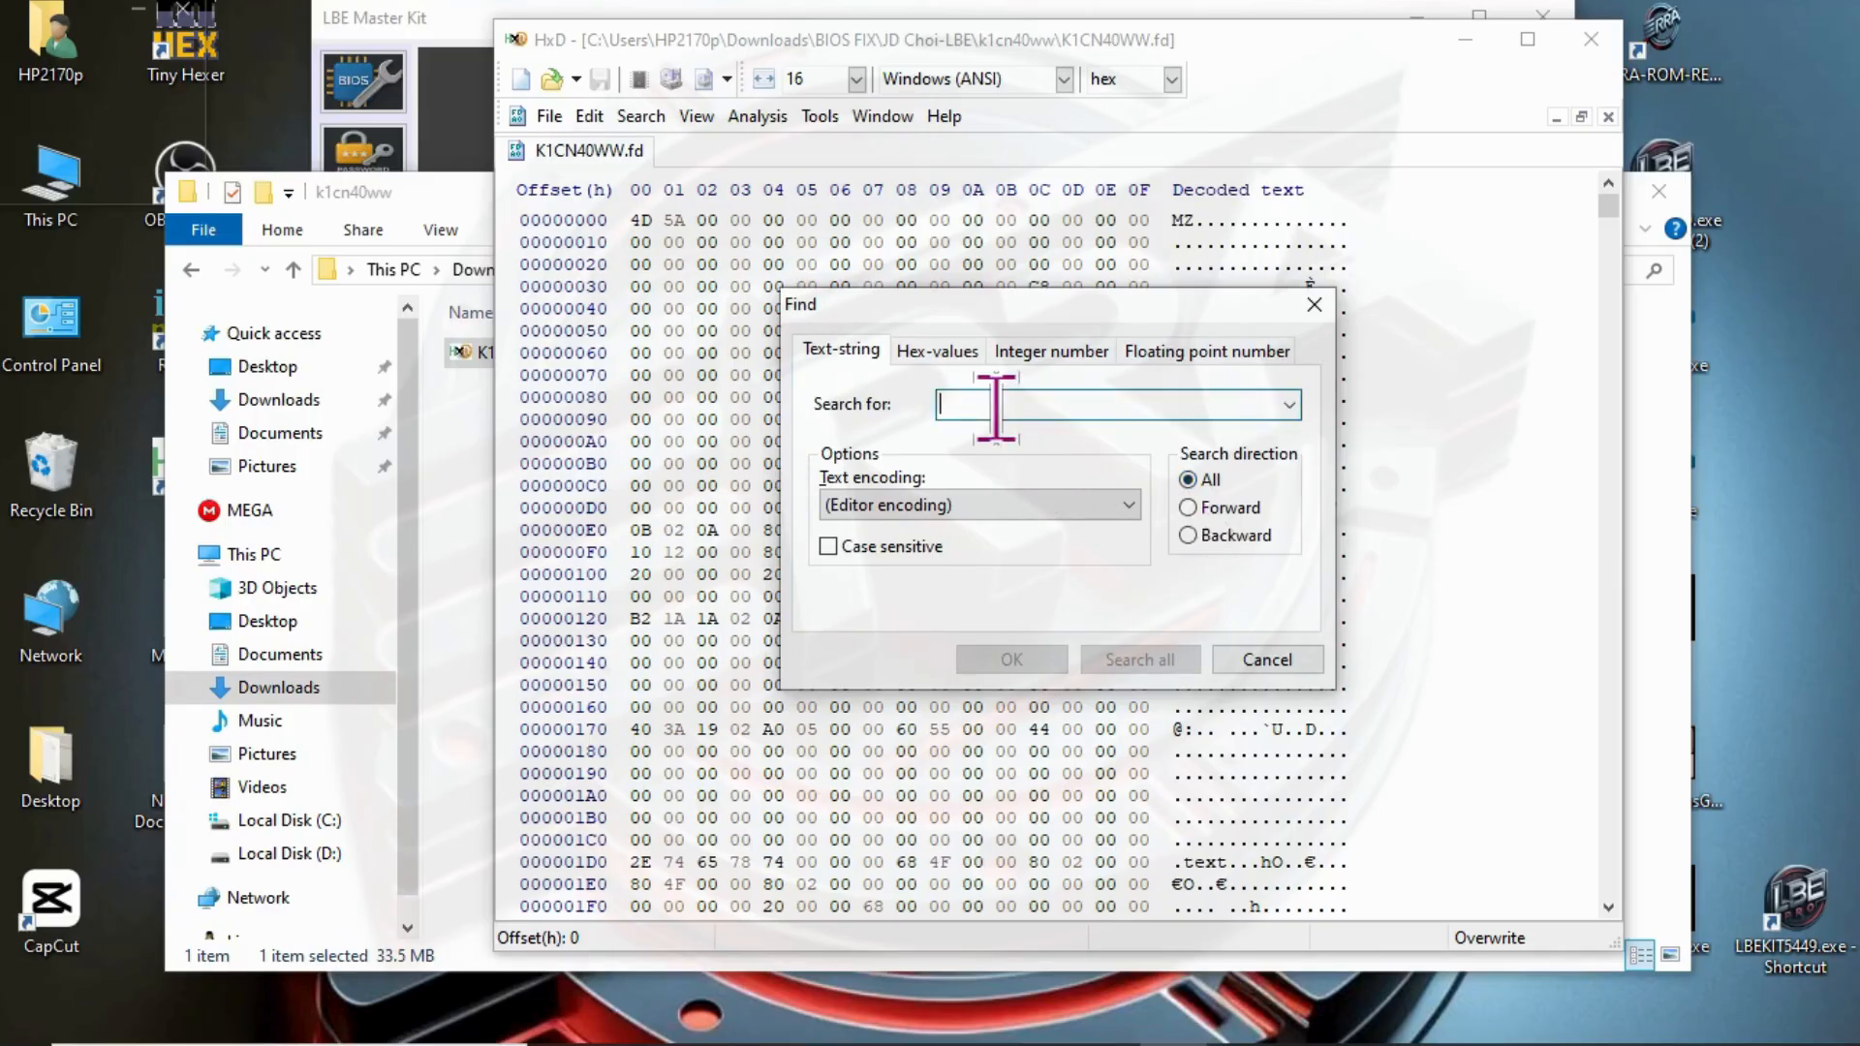
{"action": "type", "text": "IFLASH"}
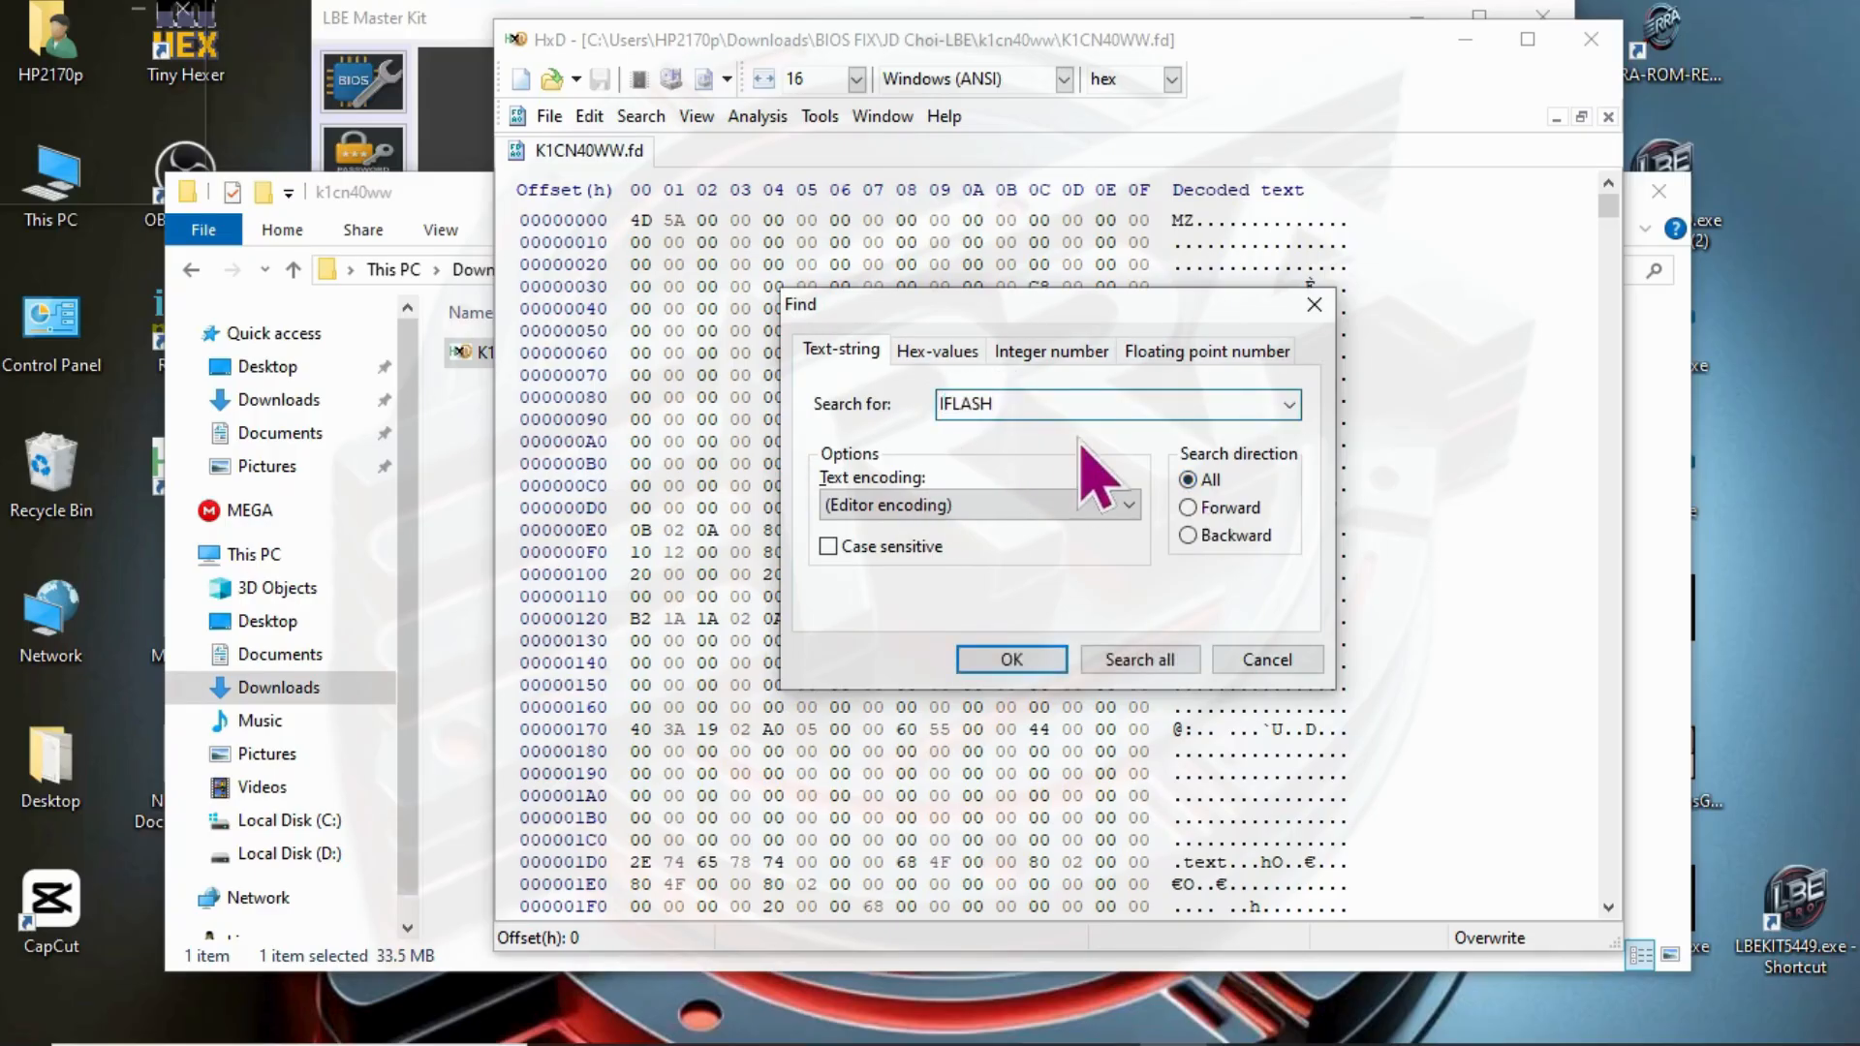
{"action": "left_click_drag", "start_coordinate": [1047, 407], "coordinate": [889, 407]}
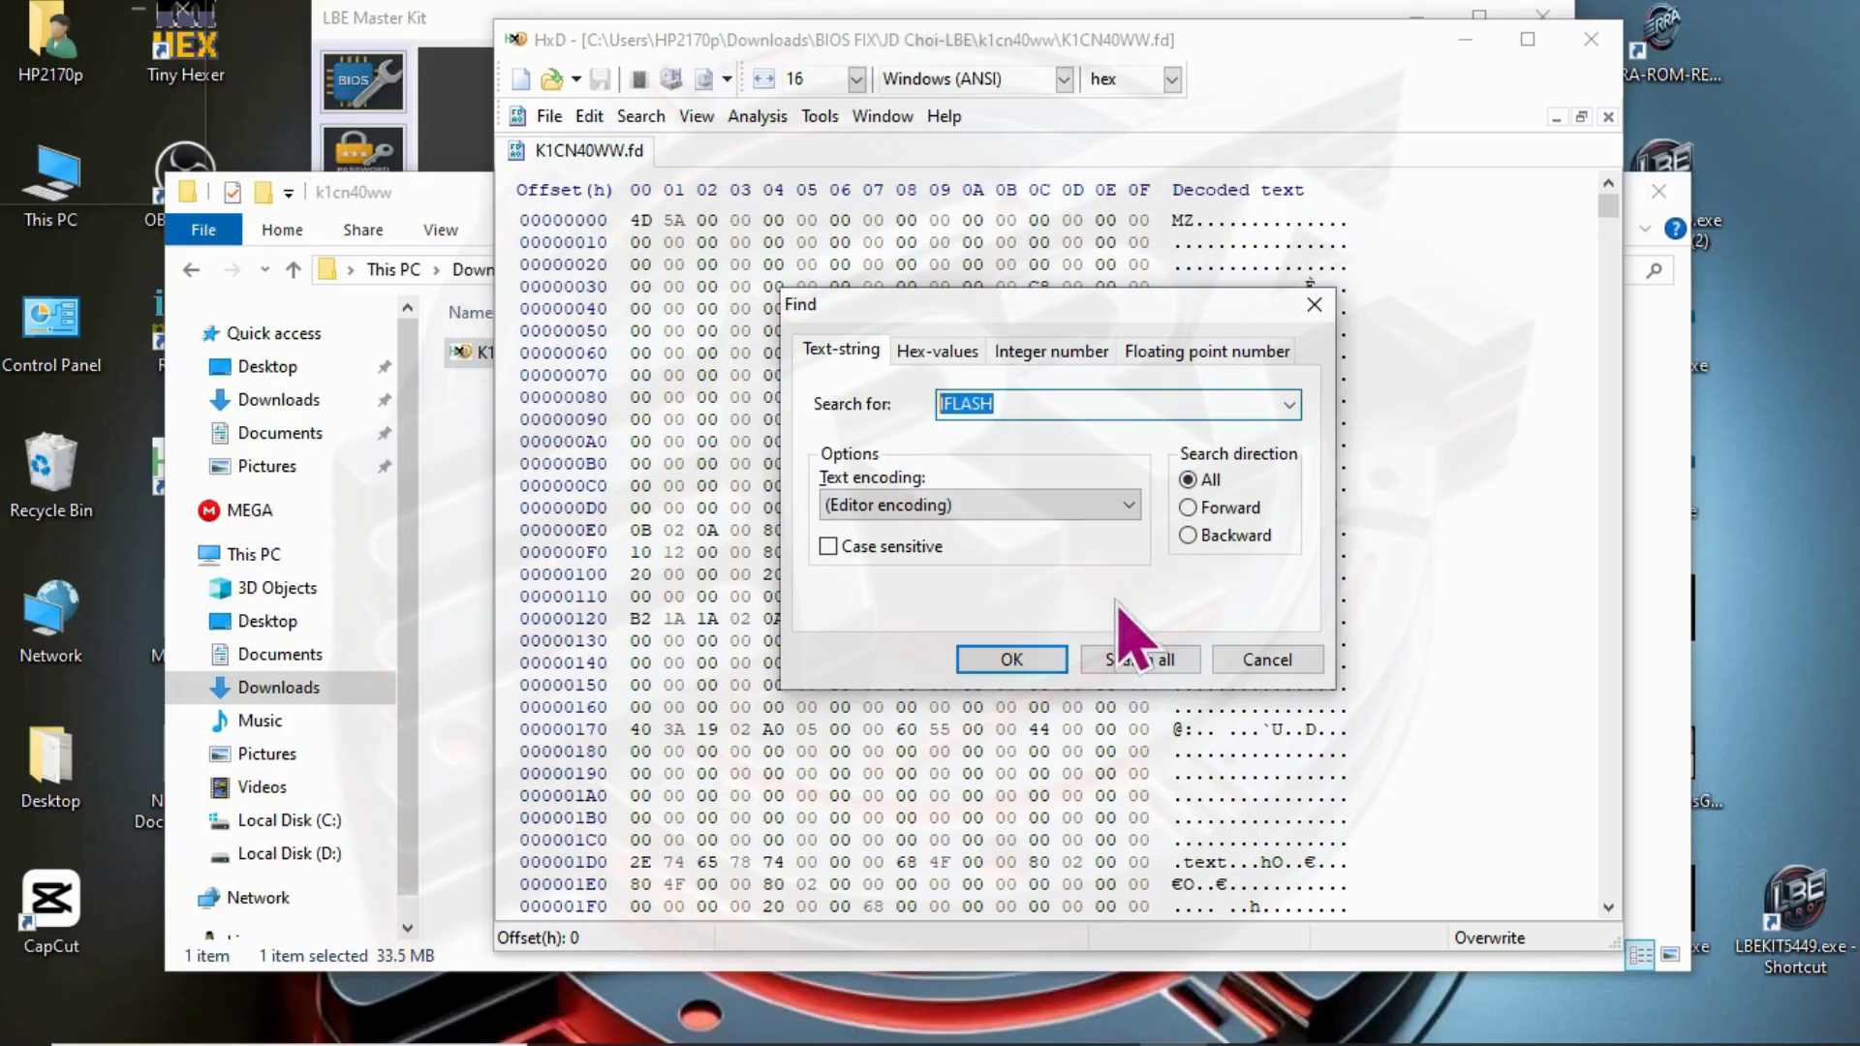
{"action": "left_click", "coordinate": [1013, 661]}
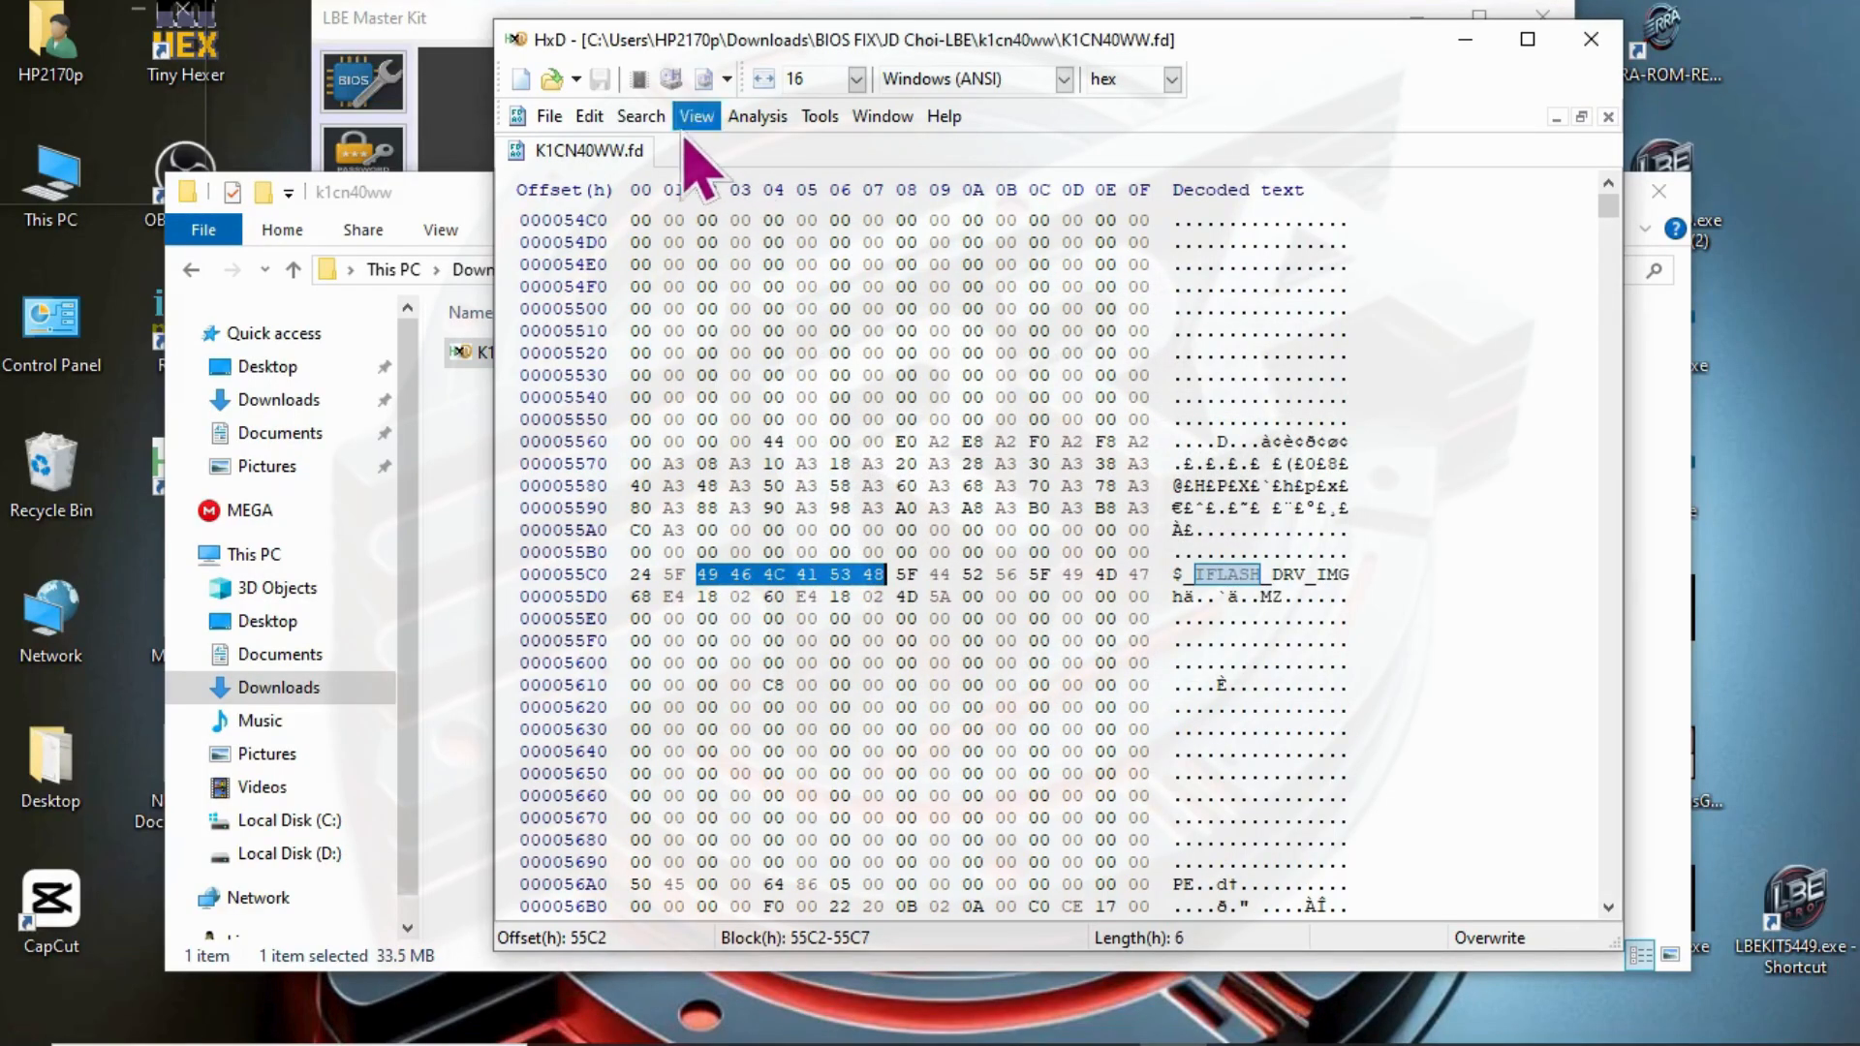
- Repeat the IFLASH search through K1CN40WW.fd until reaching the $_IFLASH_BIOSIMG marker
{"action": "left_click", "coordinate": [644, 116]}
{"action": "left_click", "coordinate": [697, 205]}
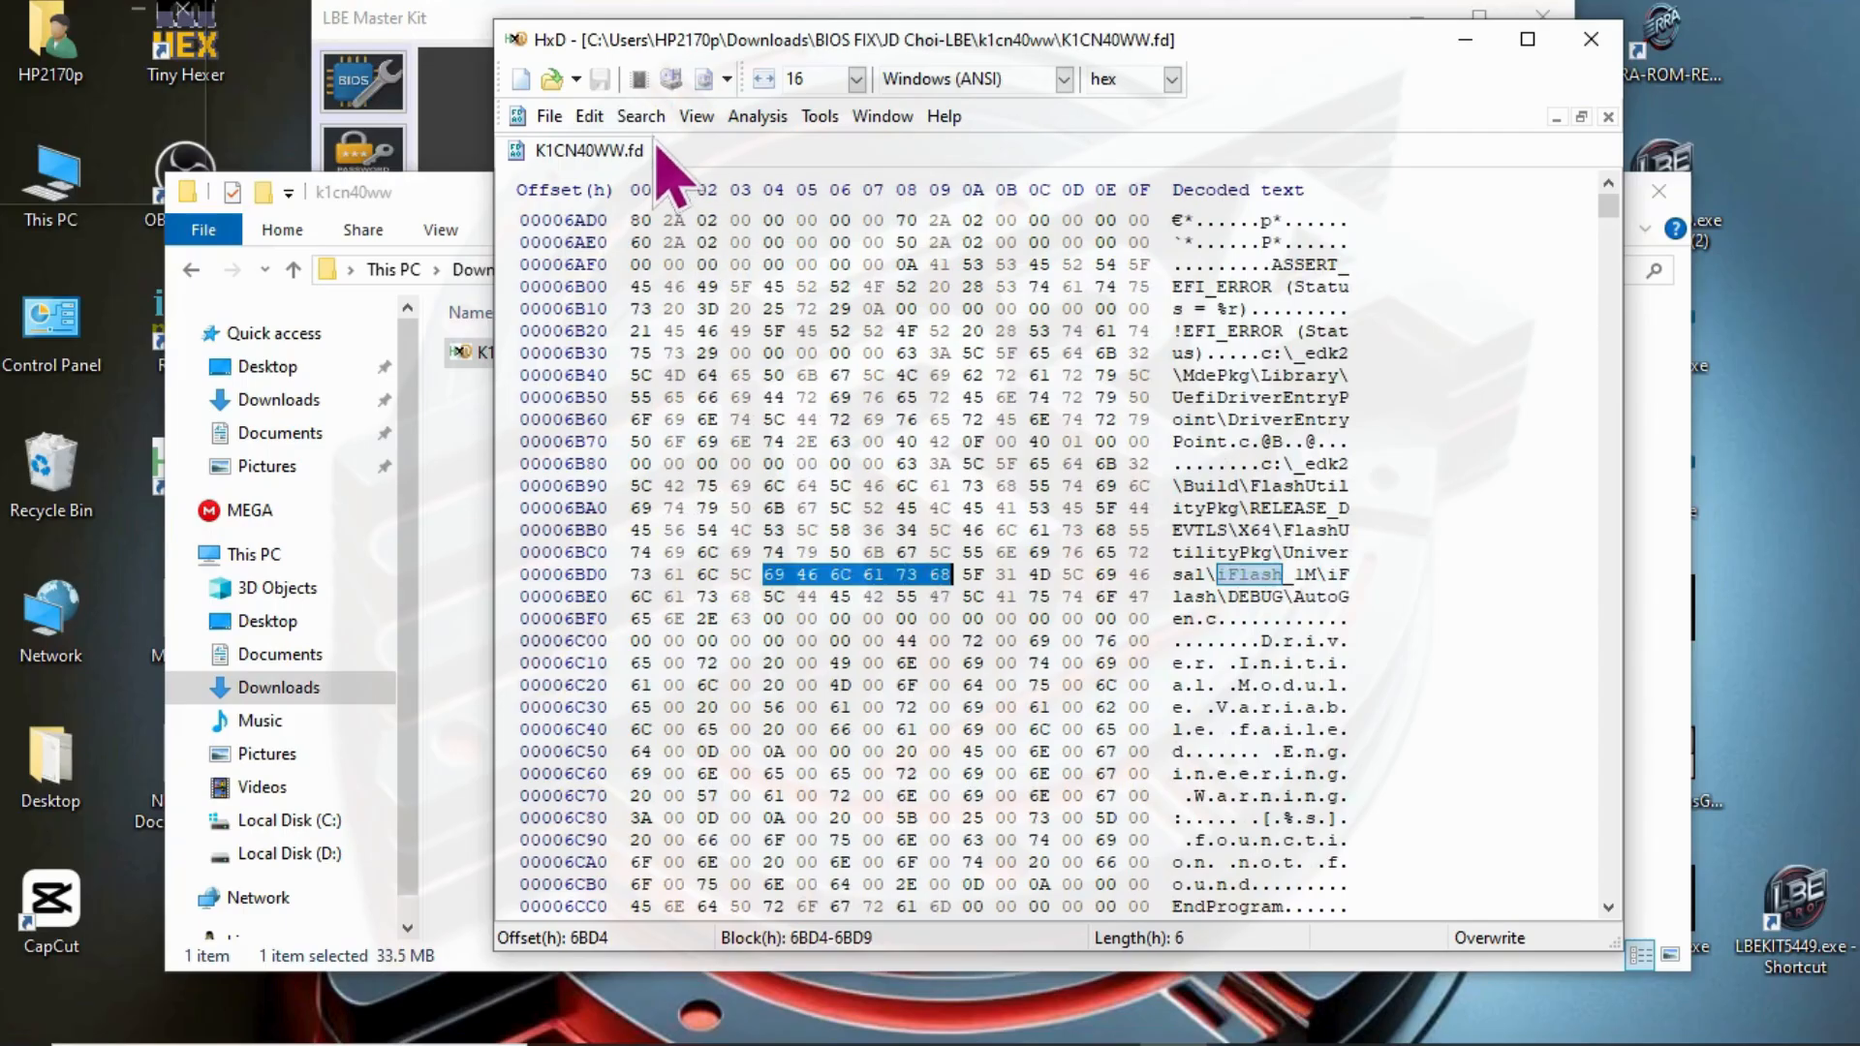
{"action": "left_click", "coordinate": [642, 116]}
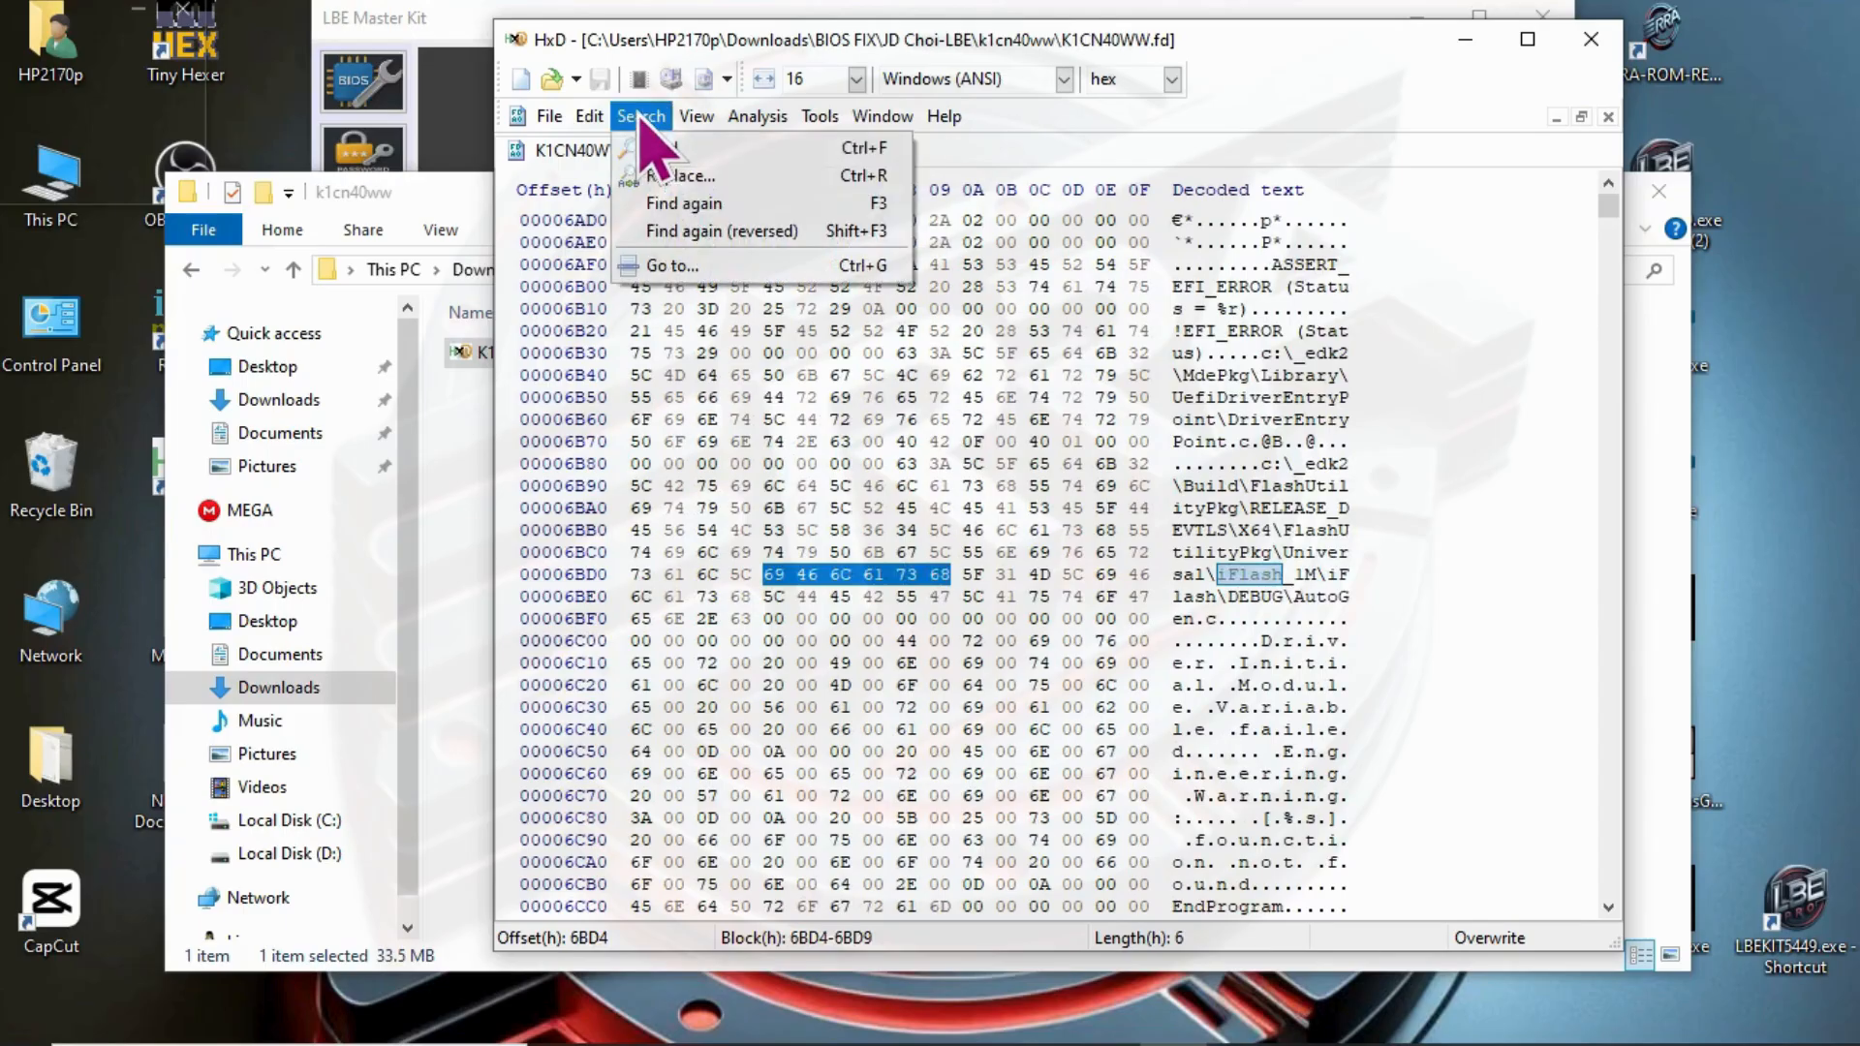
{"action": "left_click", "coordinate": [690, 203]}
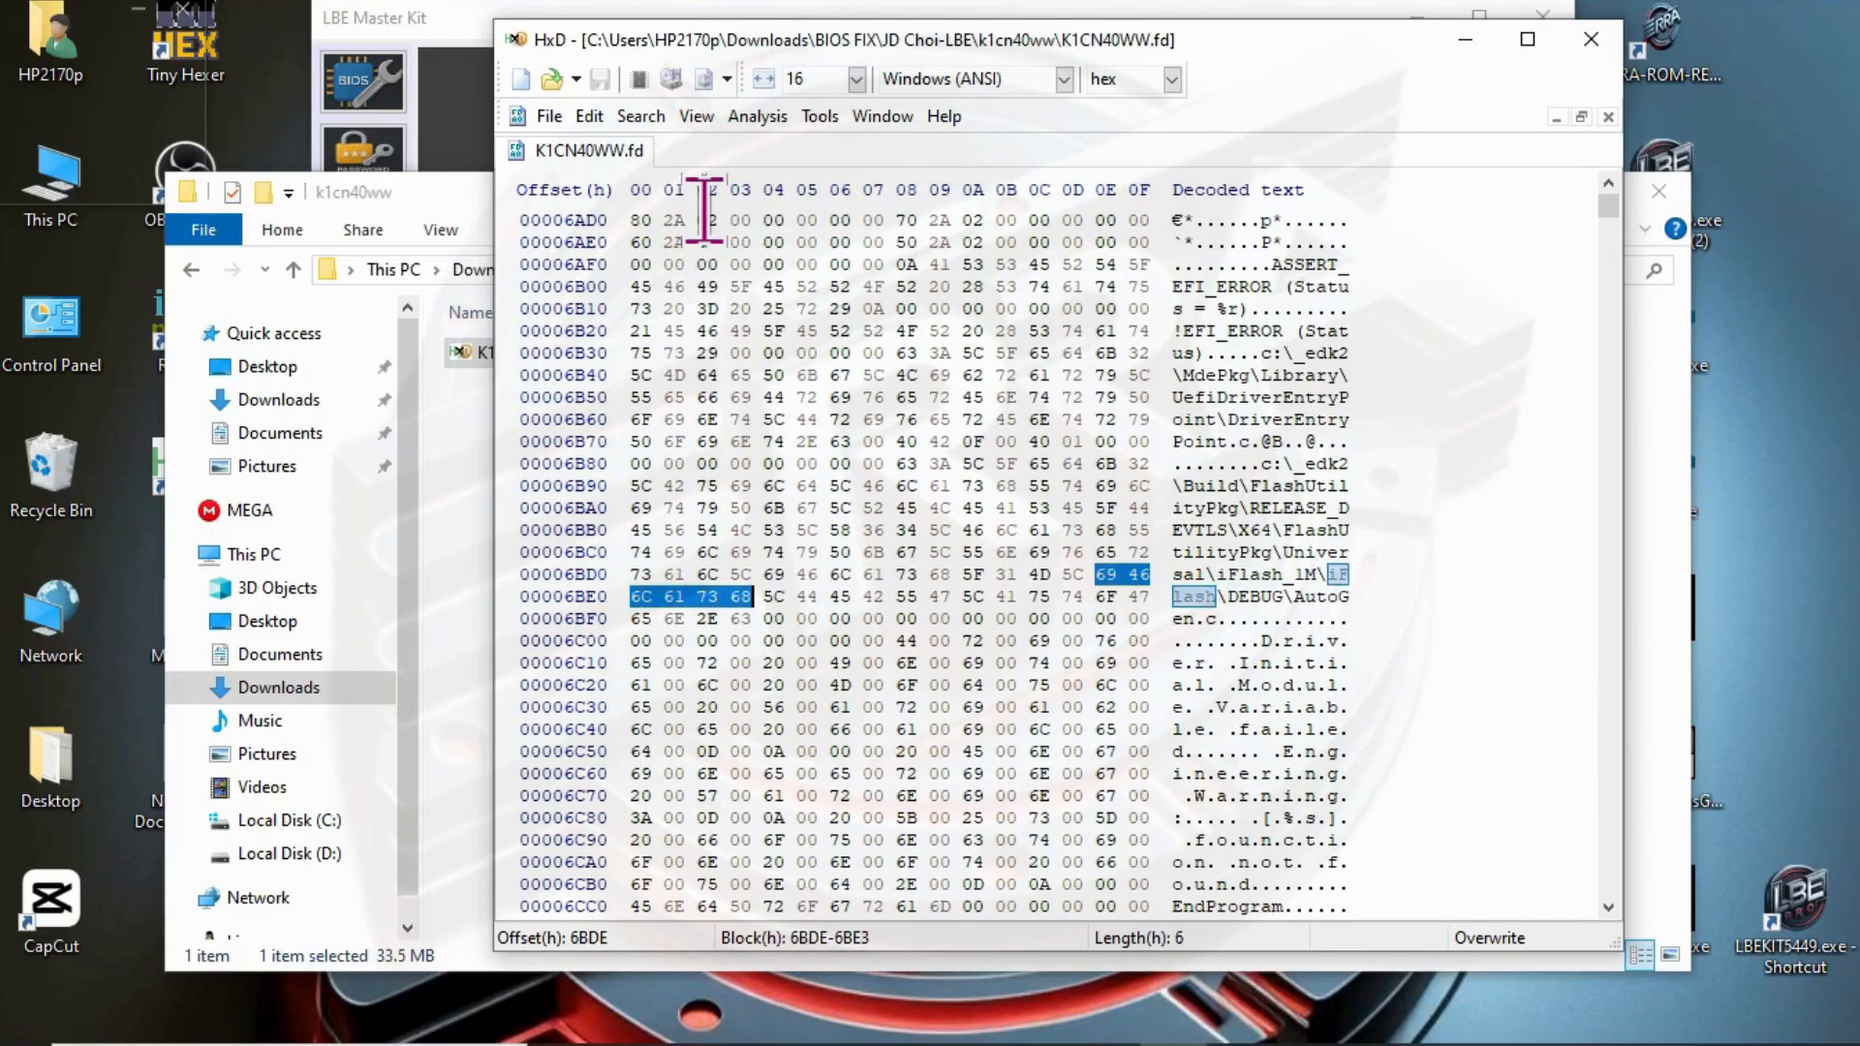
{"action": "left_click", "coordinate": [625, 118]}
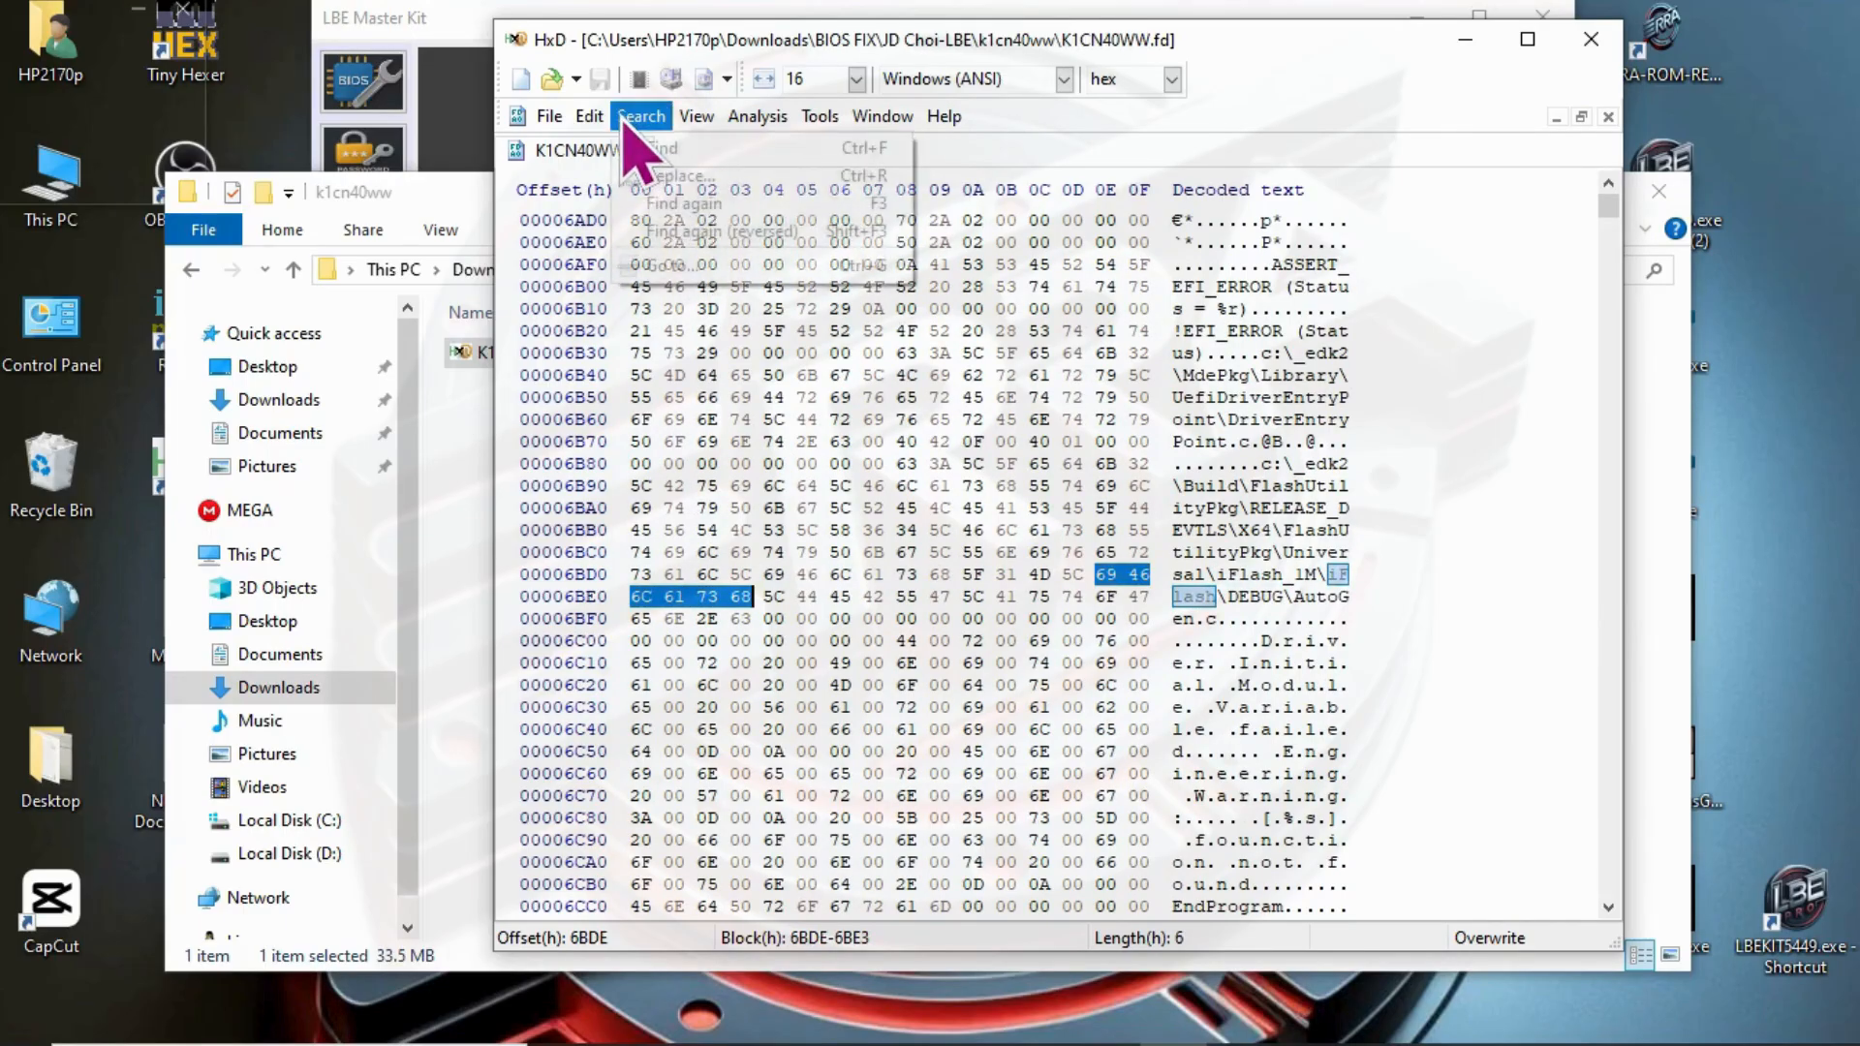
{"action": "left_click", "coordinate": [668, 202]}
{"action": "left_click", "coordinate": [641, 117]}
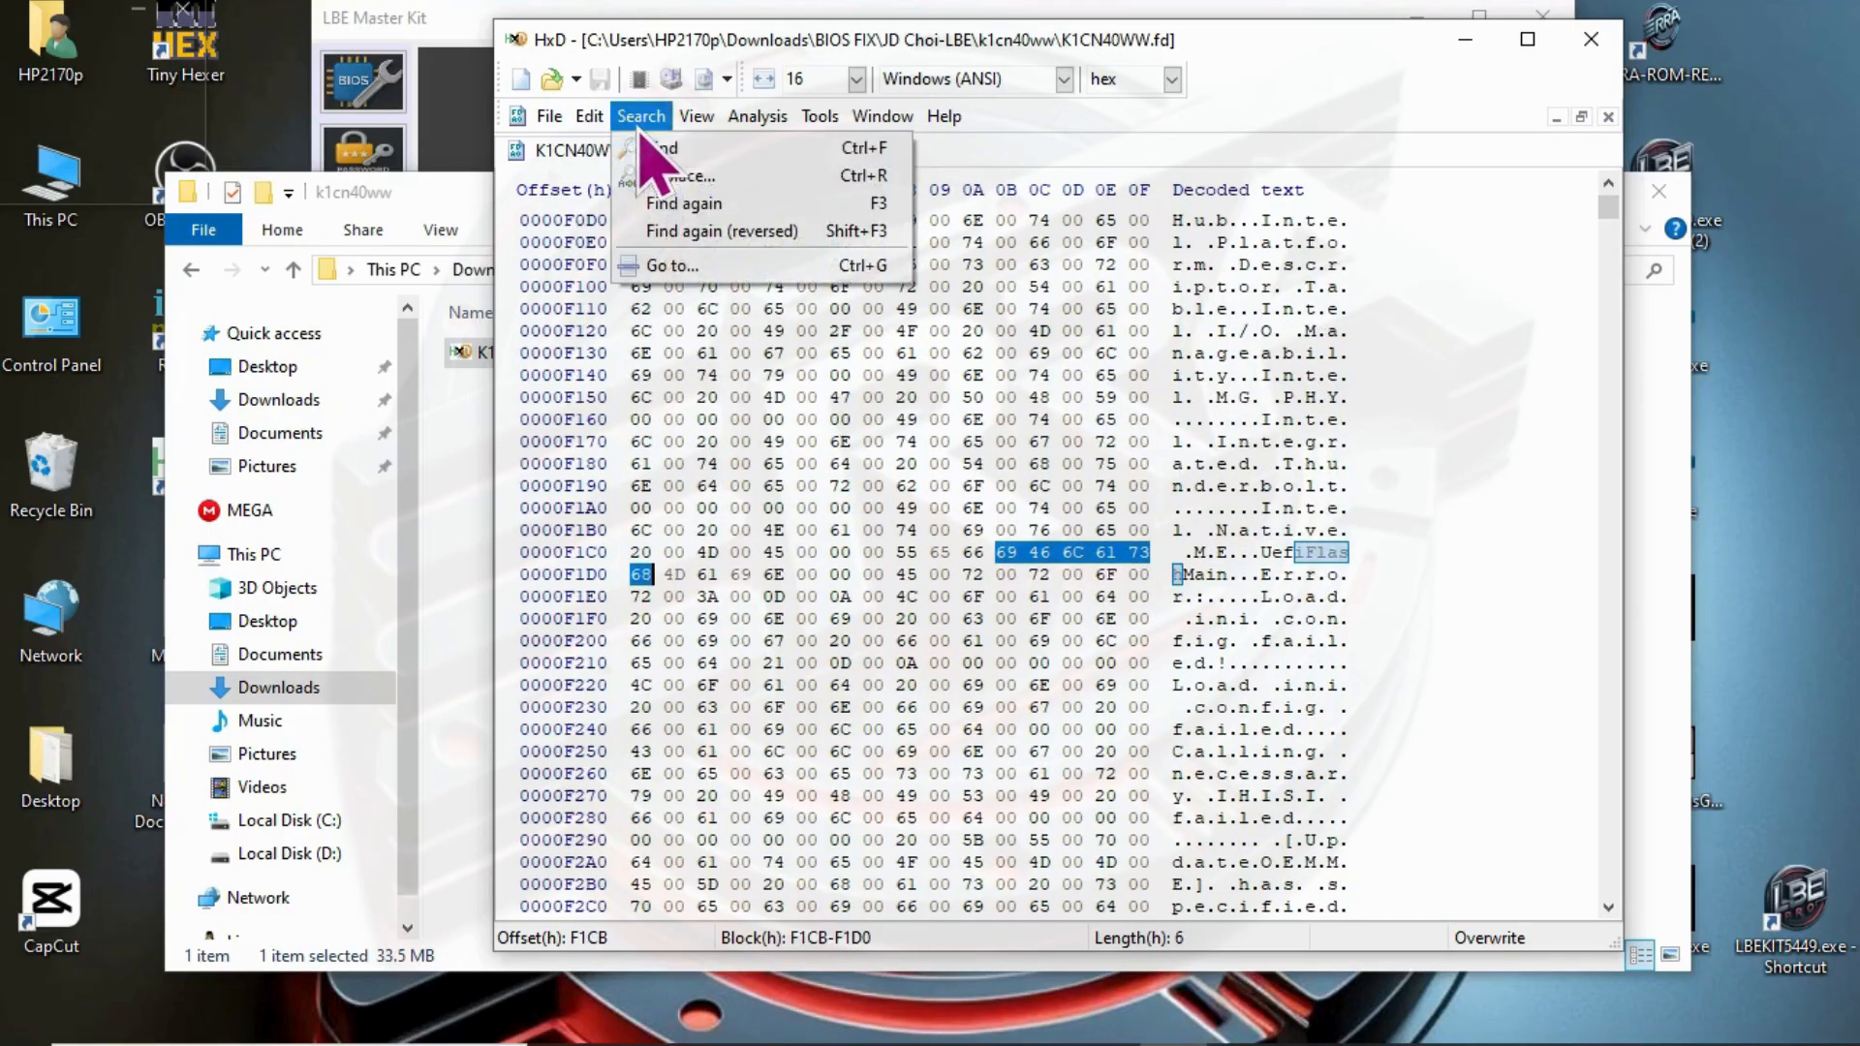
{"action": "left_click", "coordinate": [678, 203]}
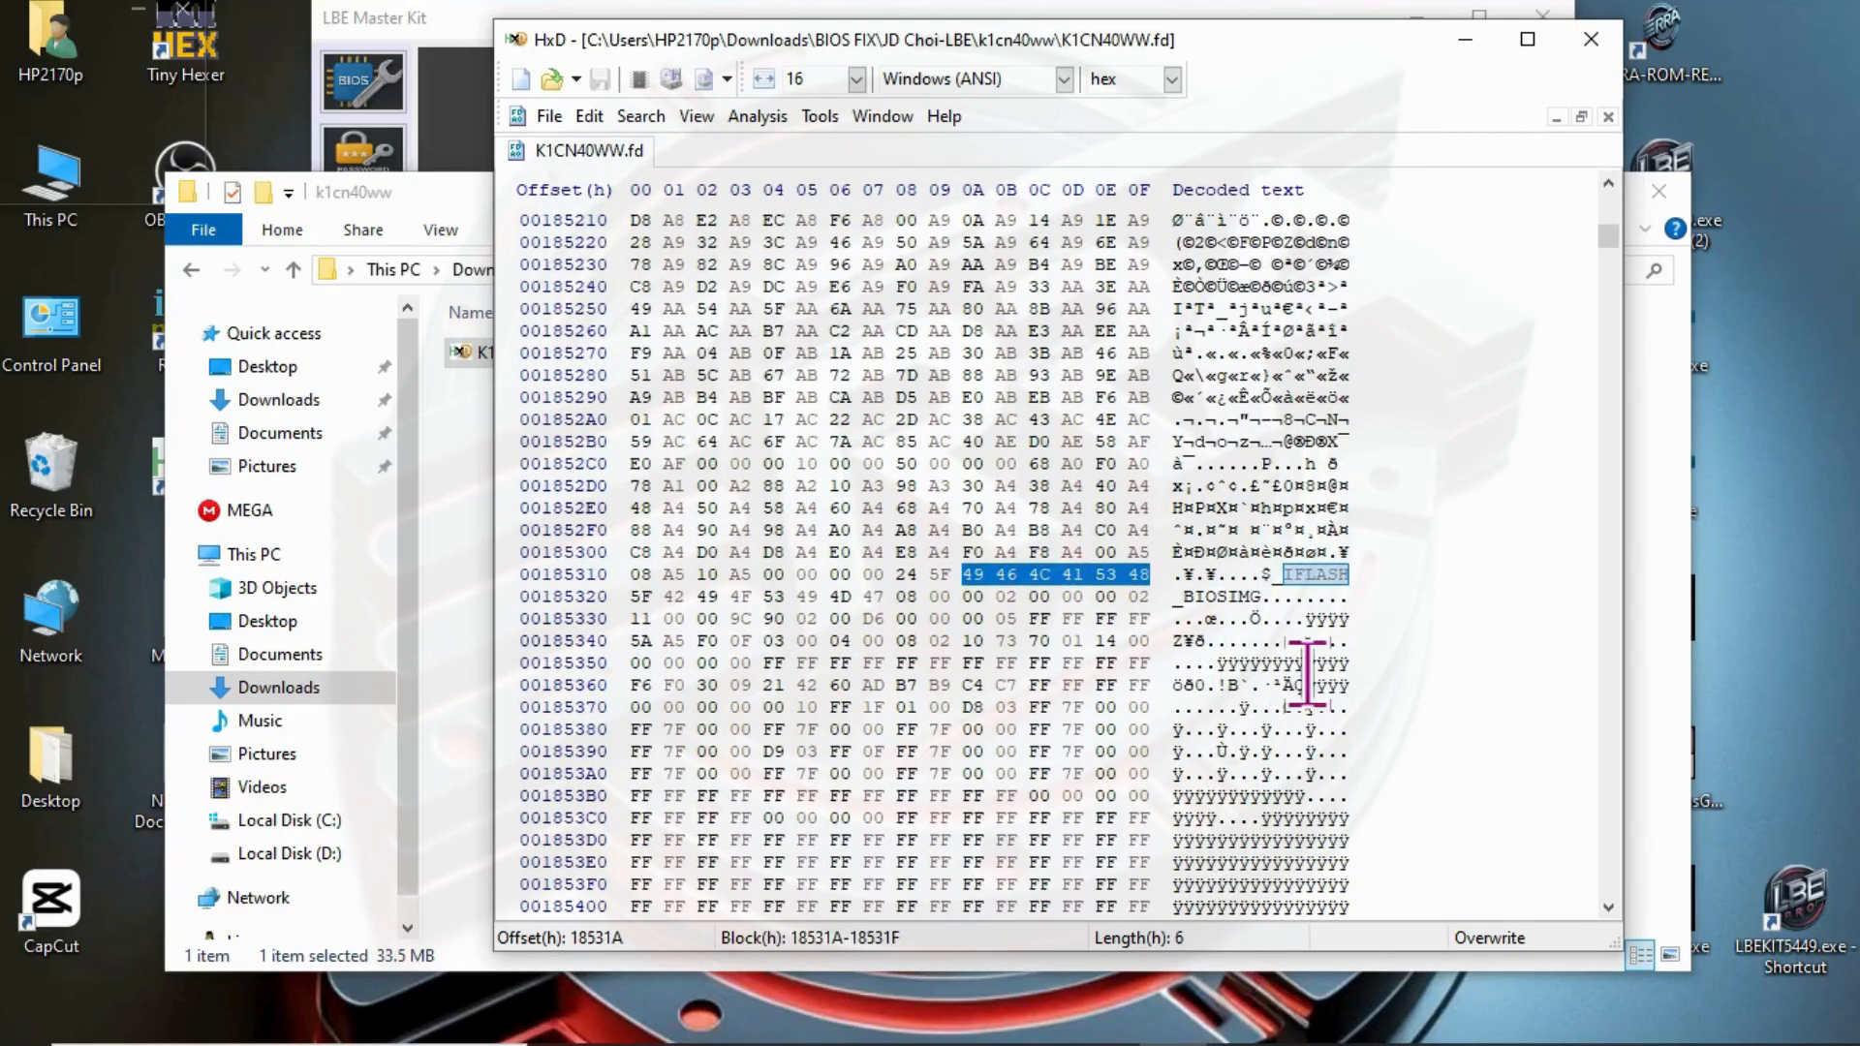
- Highlight the $_IFLASH_BIOSIMG marker and the block of bytes from offset 185330 to 185375 to examine where the image data follows
{"action": "double_click", "coordinate": [1230, 596]}
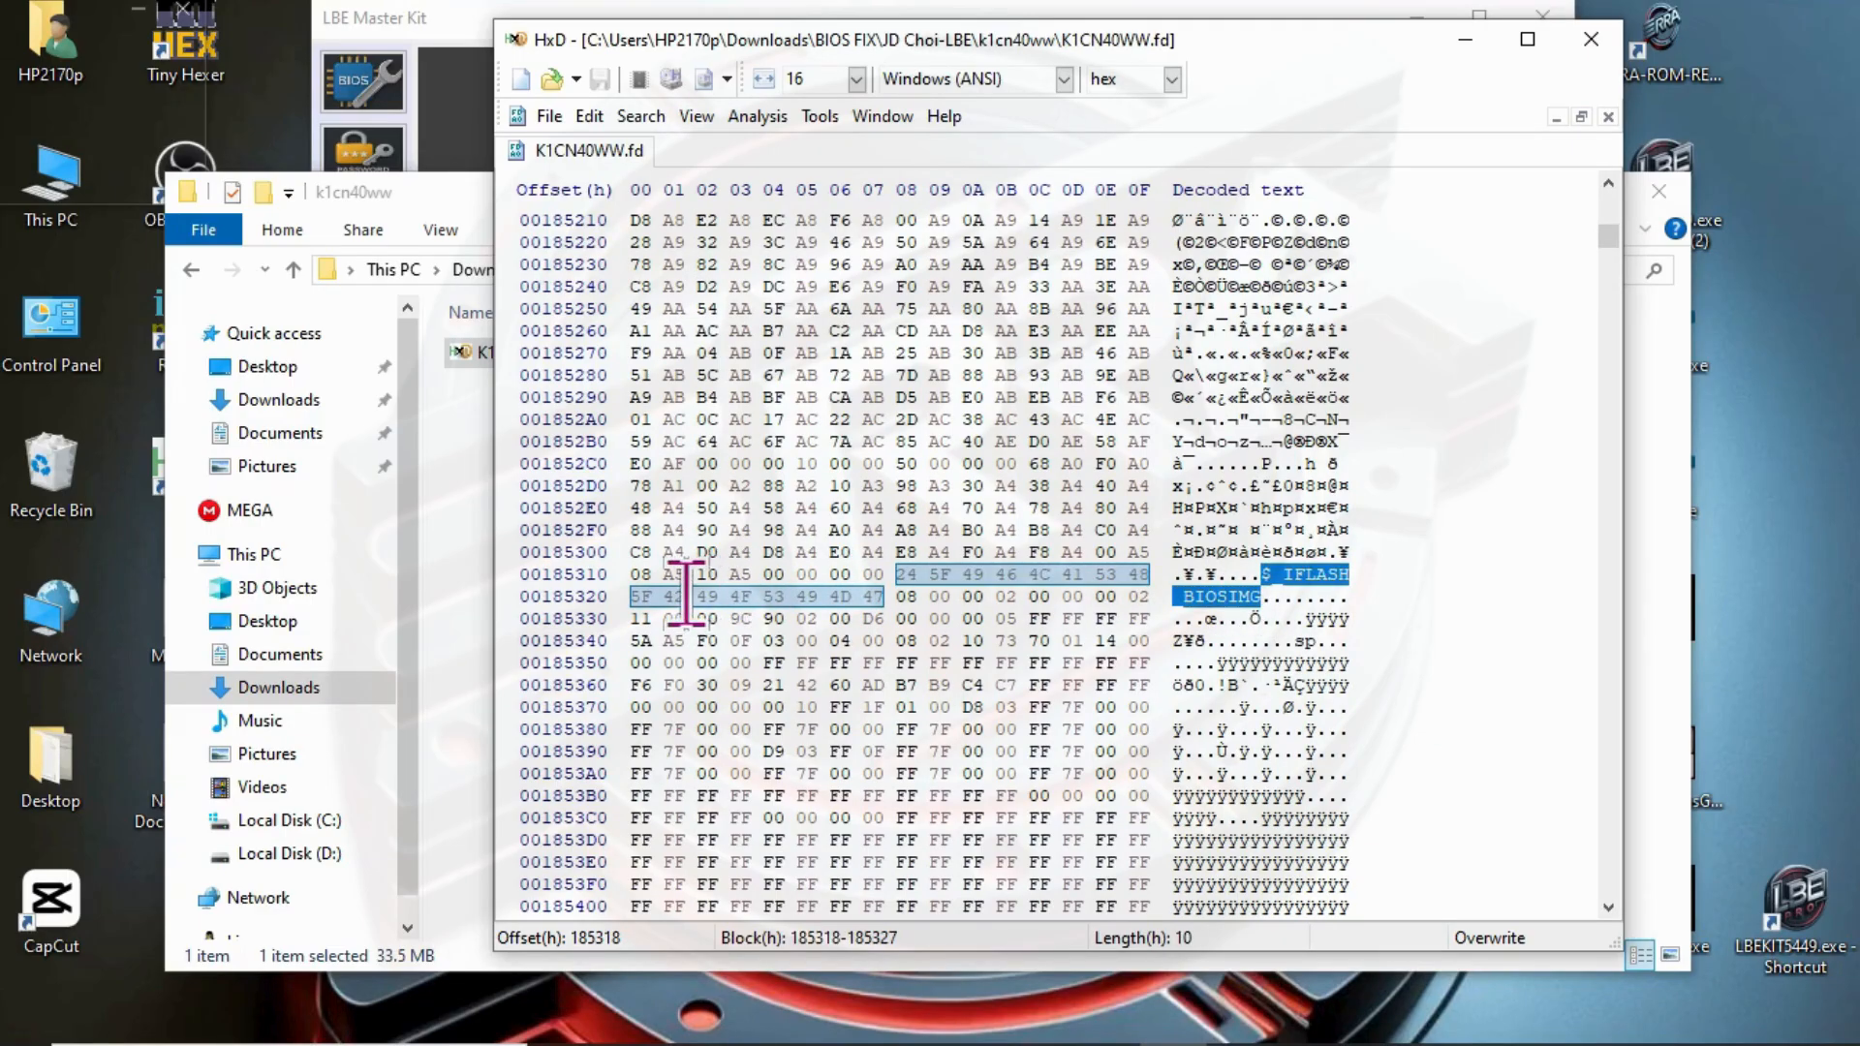
{"action": "left_click_drag", "start_coordinate": [635, 620], "coordinate": [742, 687]}
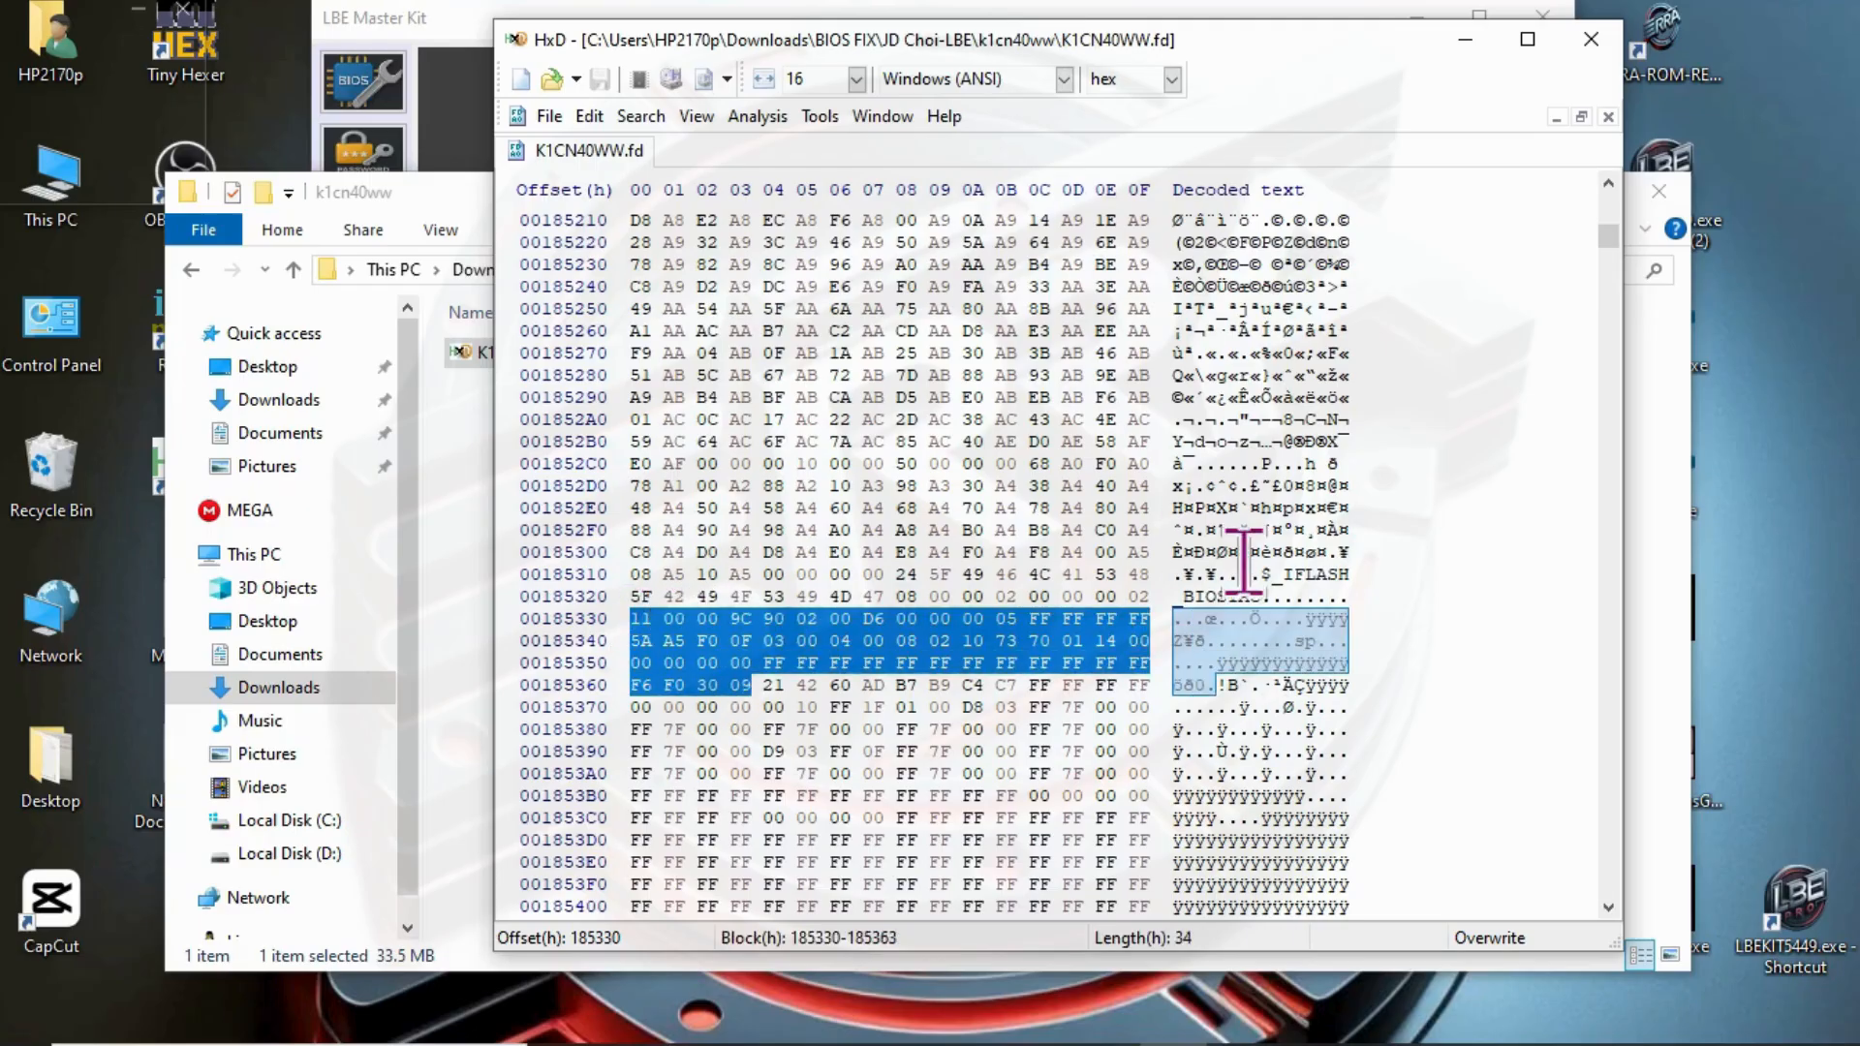
{"action": "double_click", "coordinate": [1243, 598]}
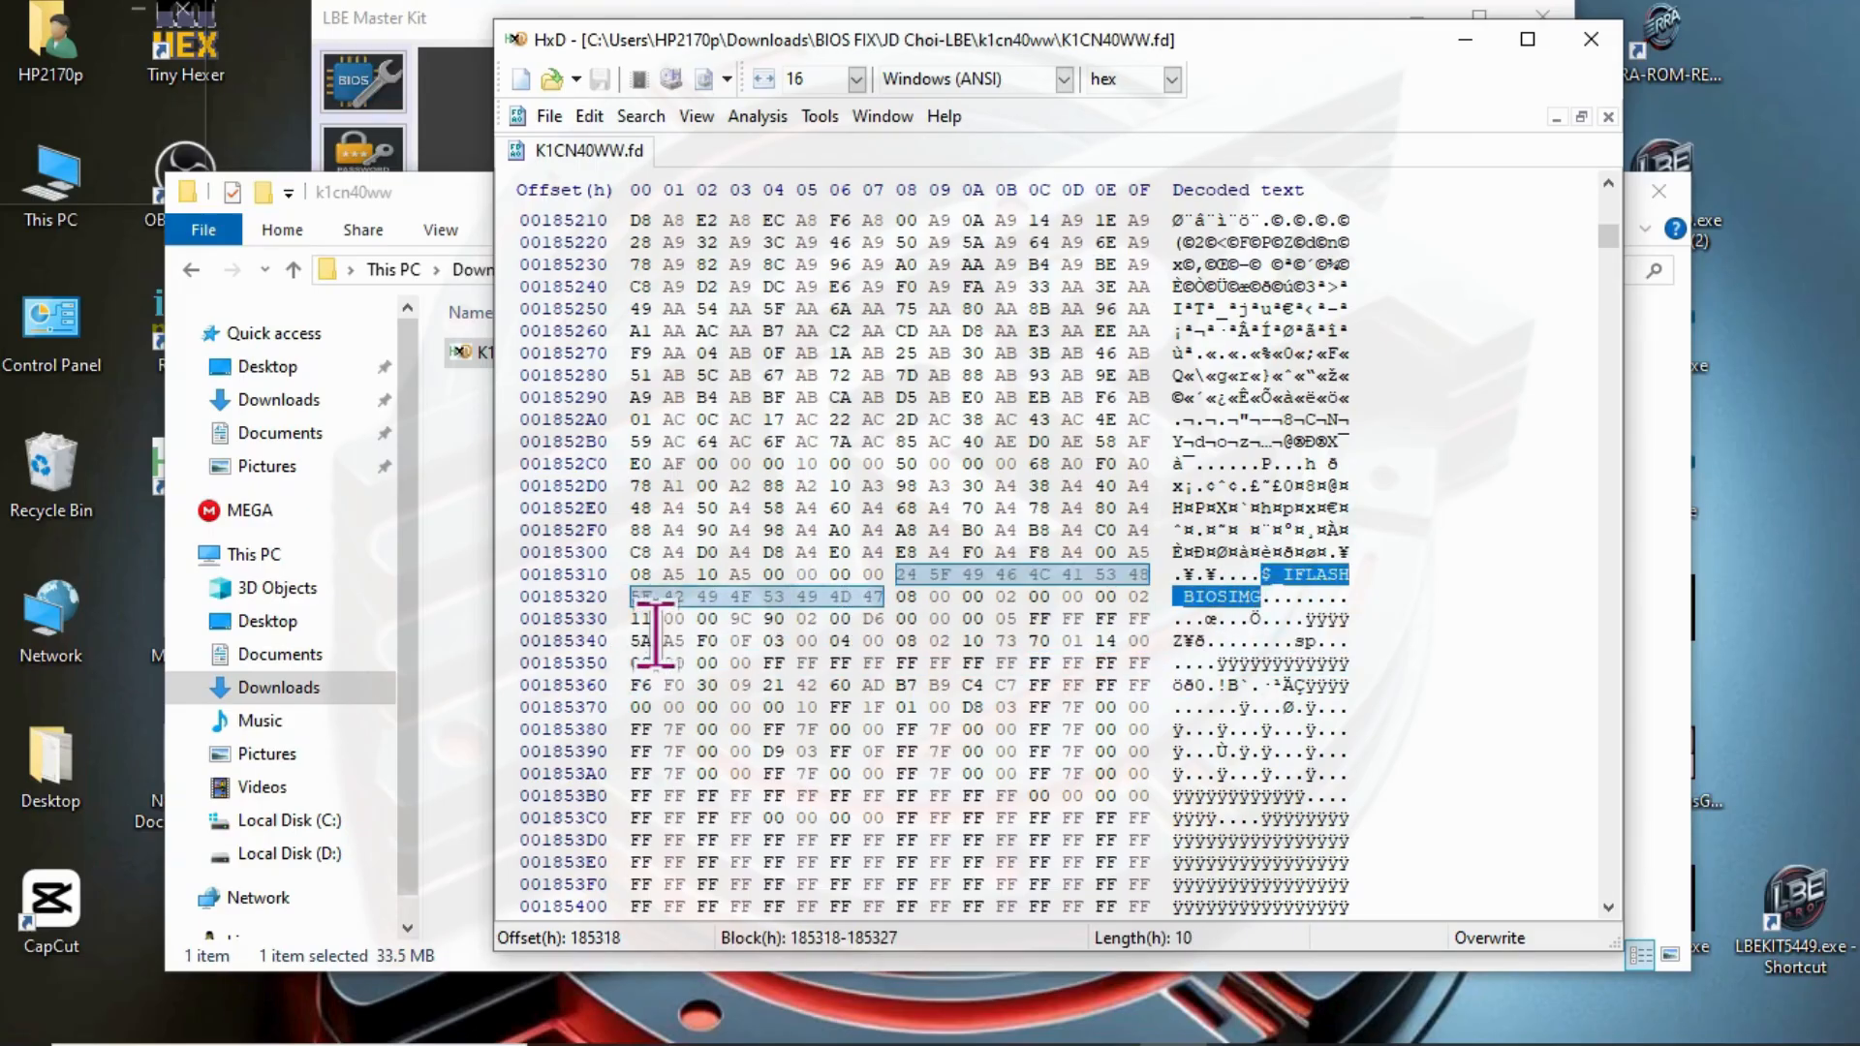
{"action": "left_click_drag", "start_coordinate": [639, 620], "coordinate": [833, 707]}
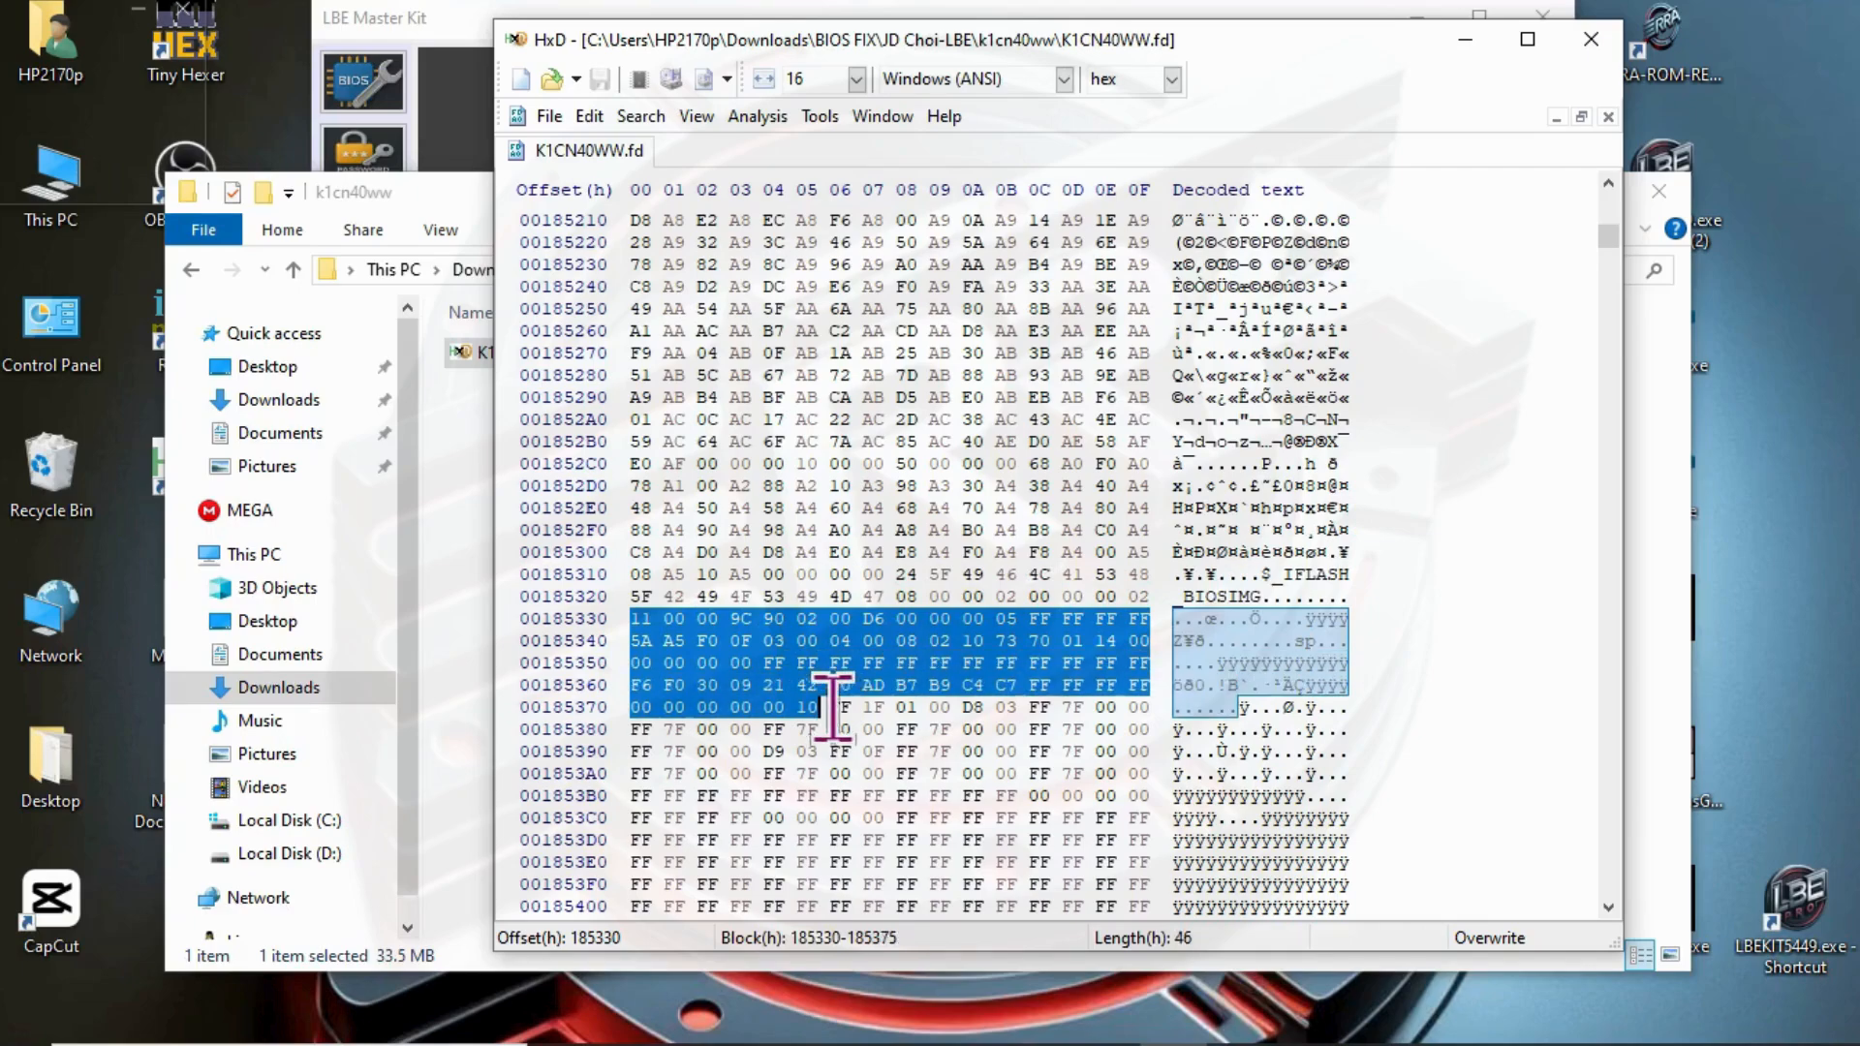
- Select a block in K1CN40WW.fd starting at offset 185330 with a hex length of 2000000
{"action": "right_click", "coordinate": [763, 638]}
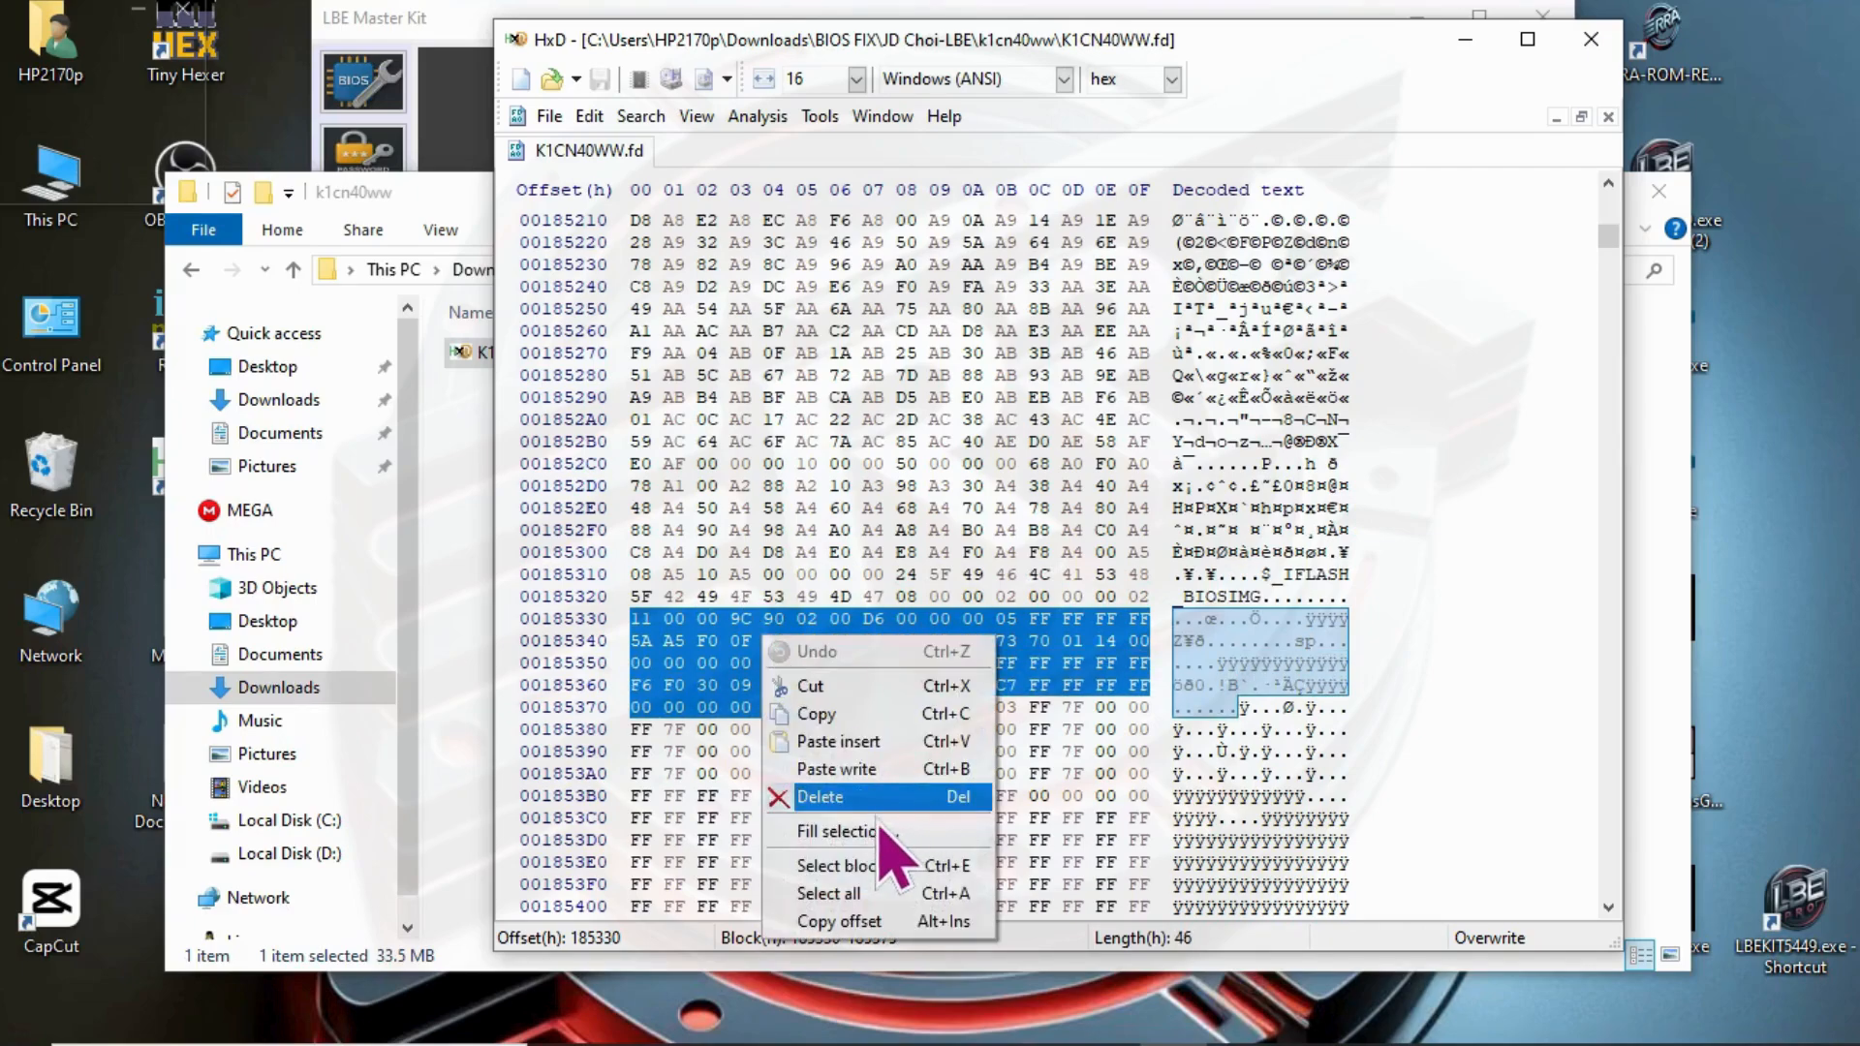
{"action": "left_click", "coordinate": [856, 864]}
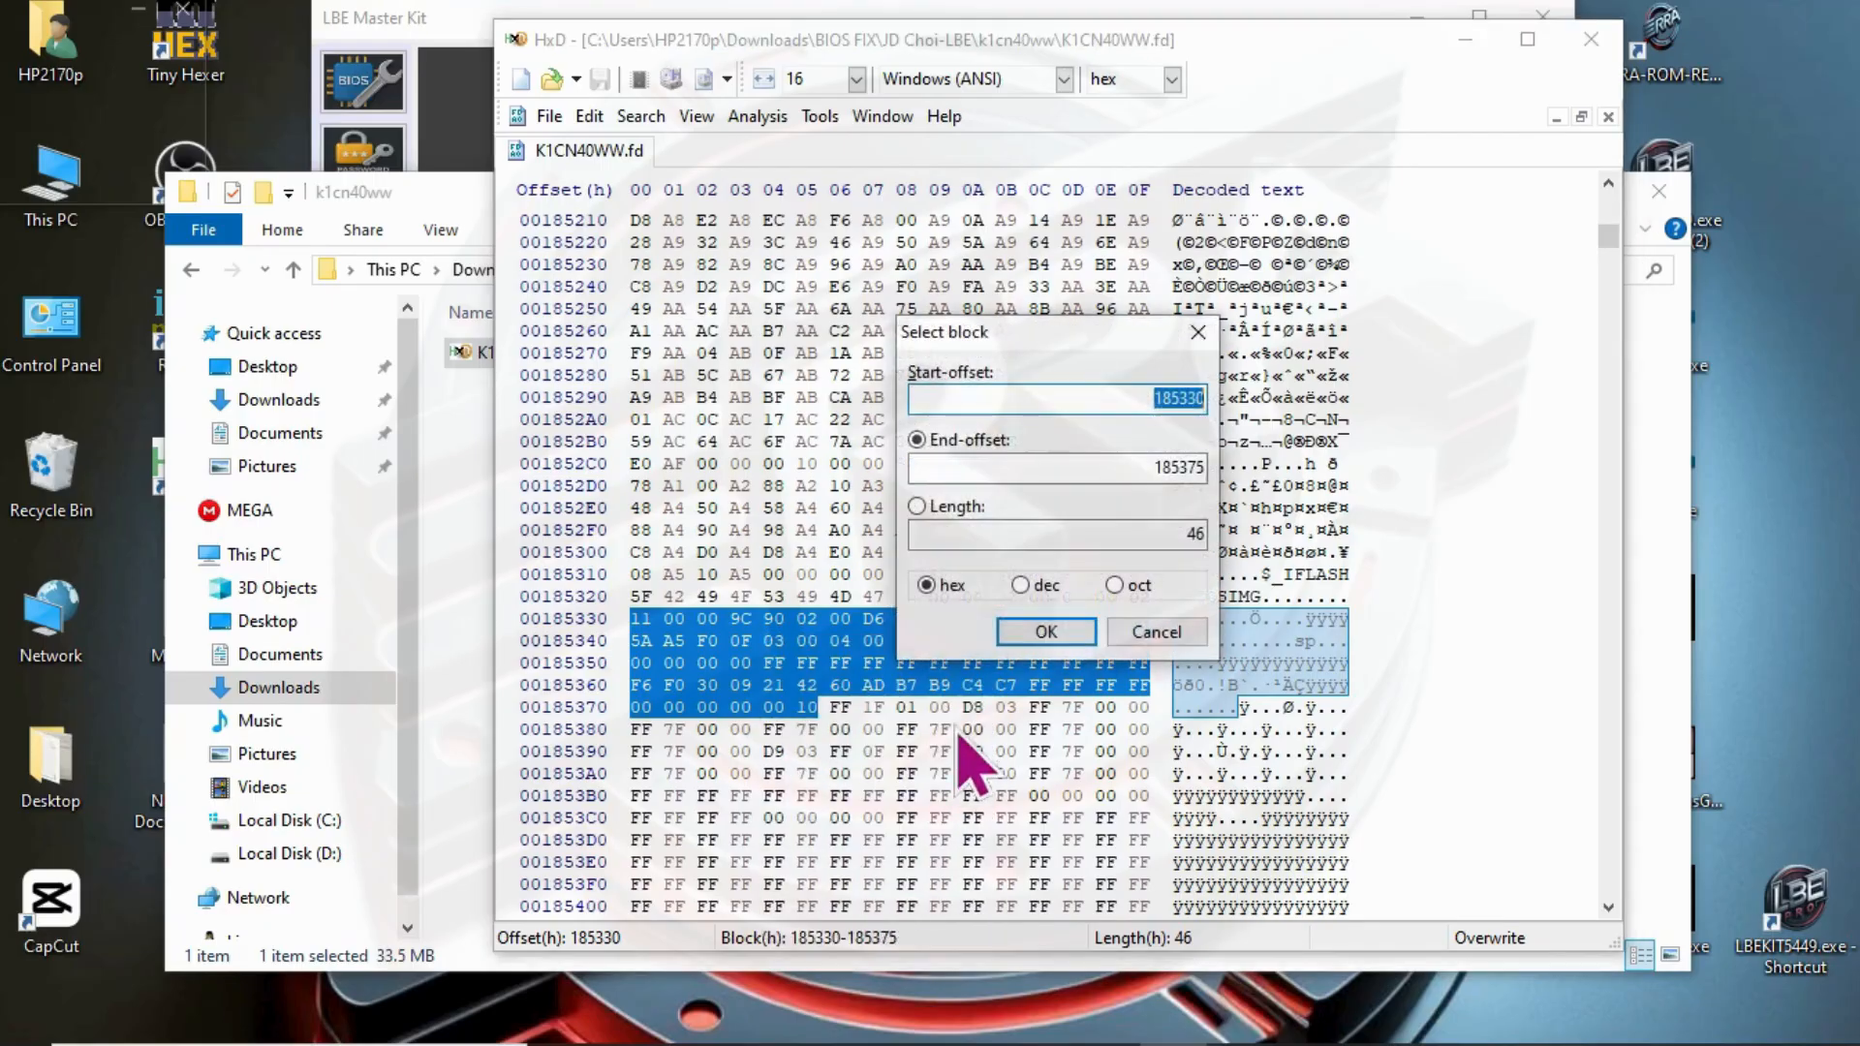
{"action": "left_click", "coordinate": [947, 507]}
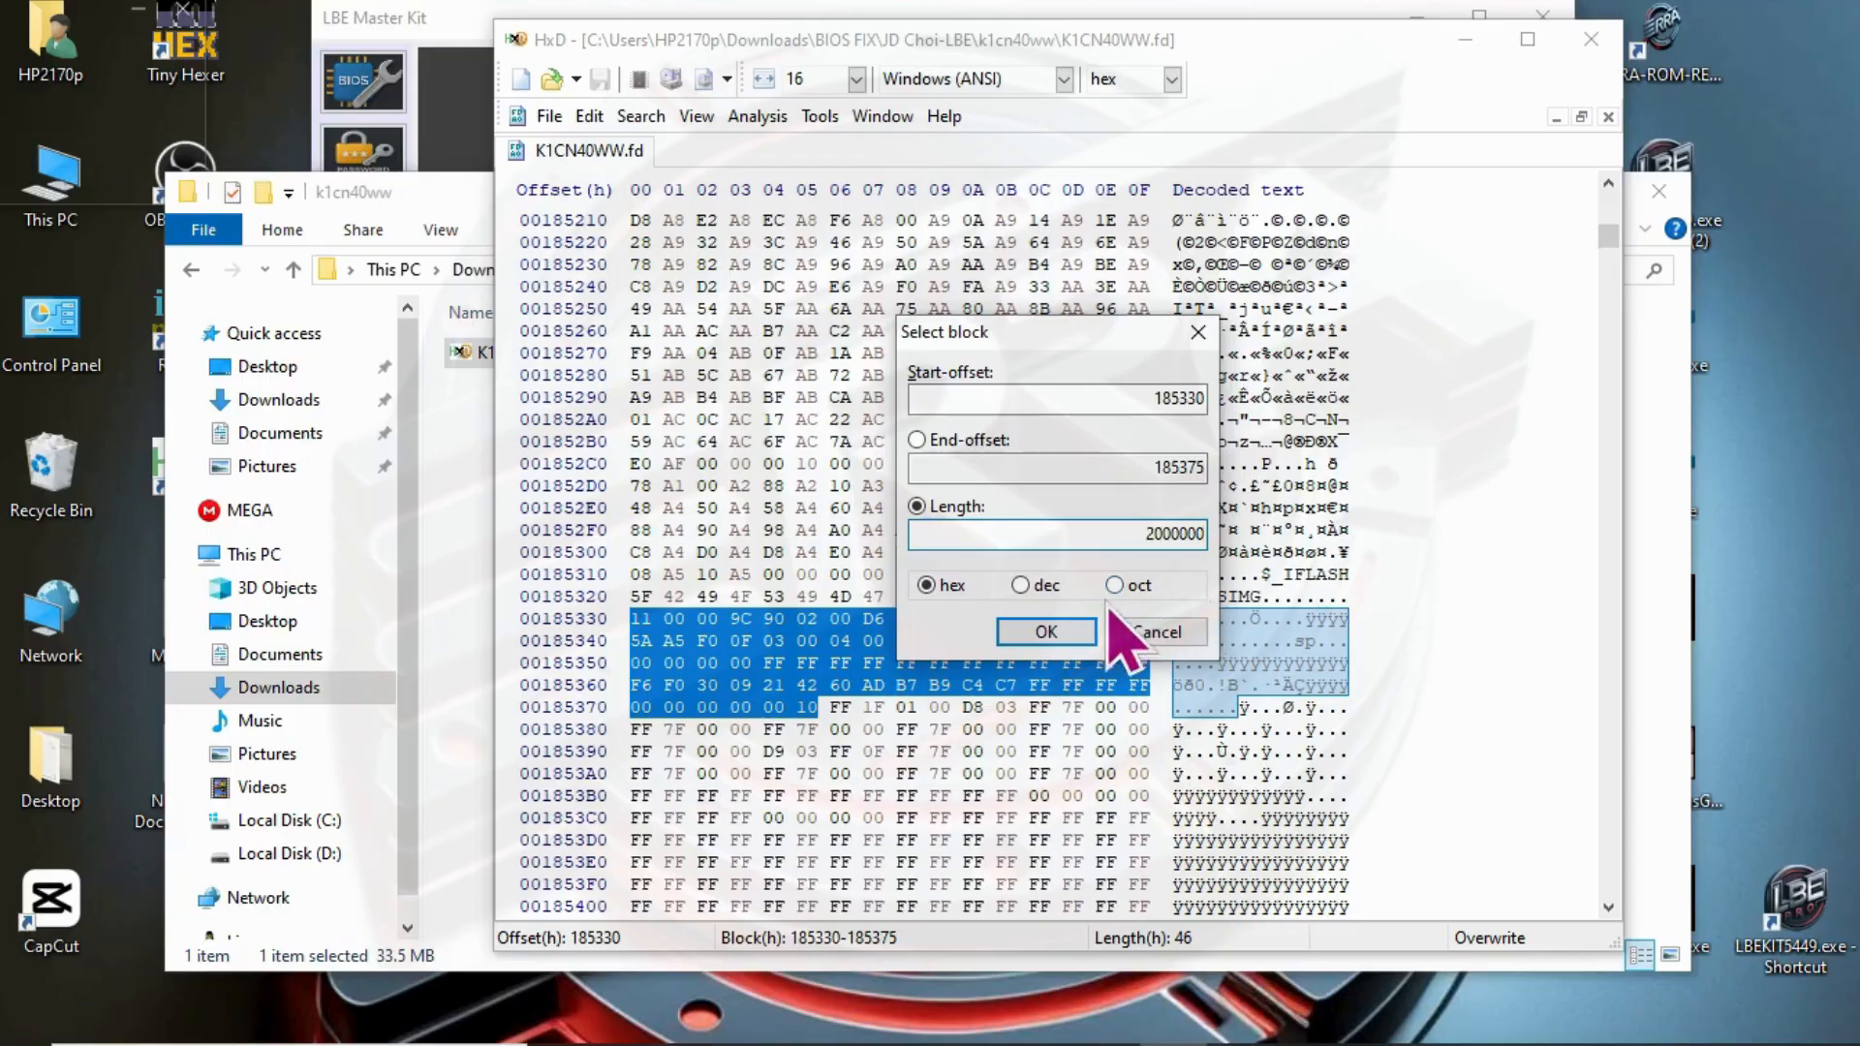
{"action": "left_click", "coordinate": [1066, 632]}
{"action": "scroll", "coordinate": [1302, 623], "scroll_direction": "down", "scroll_amount": 5}
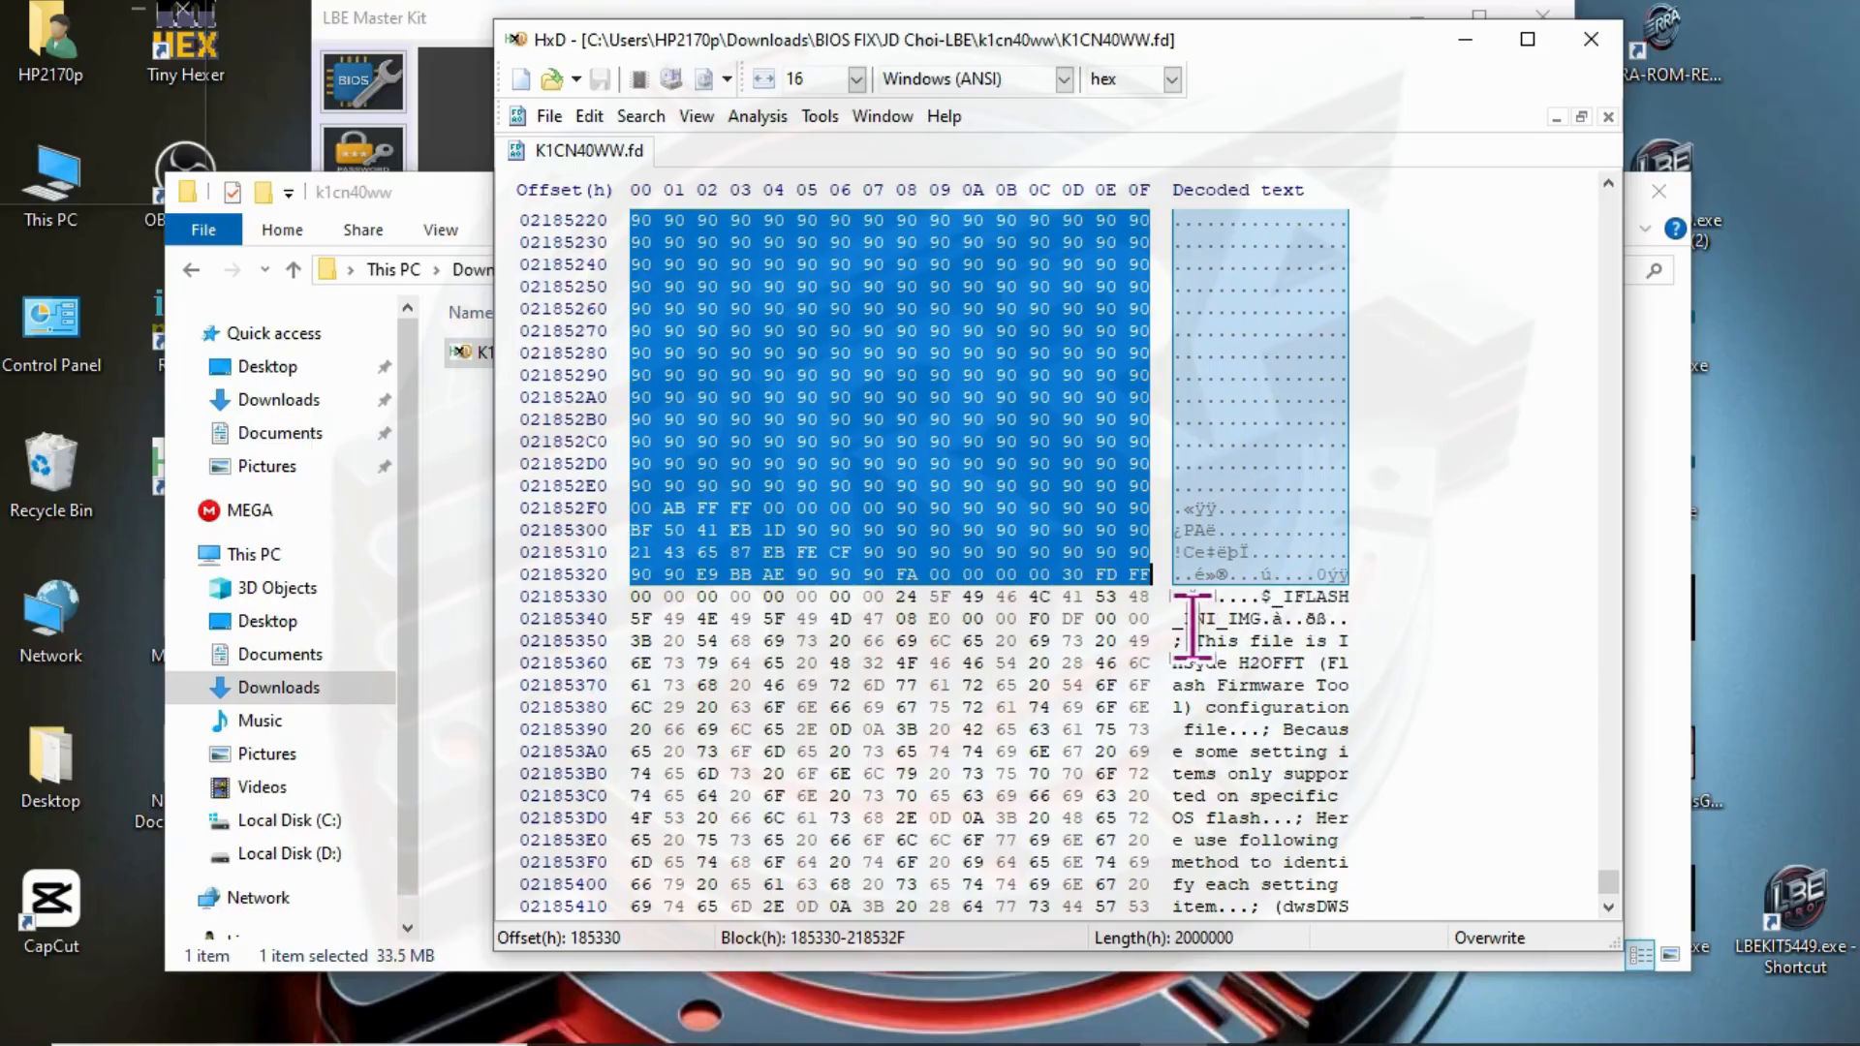
- Copy the selected BIOS image block and paste-insert it into a new empty file
{"action": "right_click", "coordinate": [973, 406]}
{"action": "left_click", "coordinate": [1059, 490]}
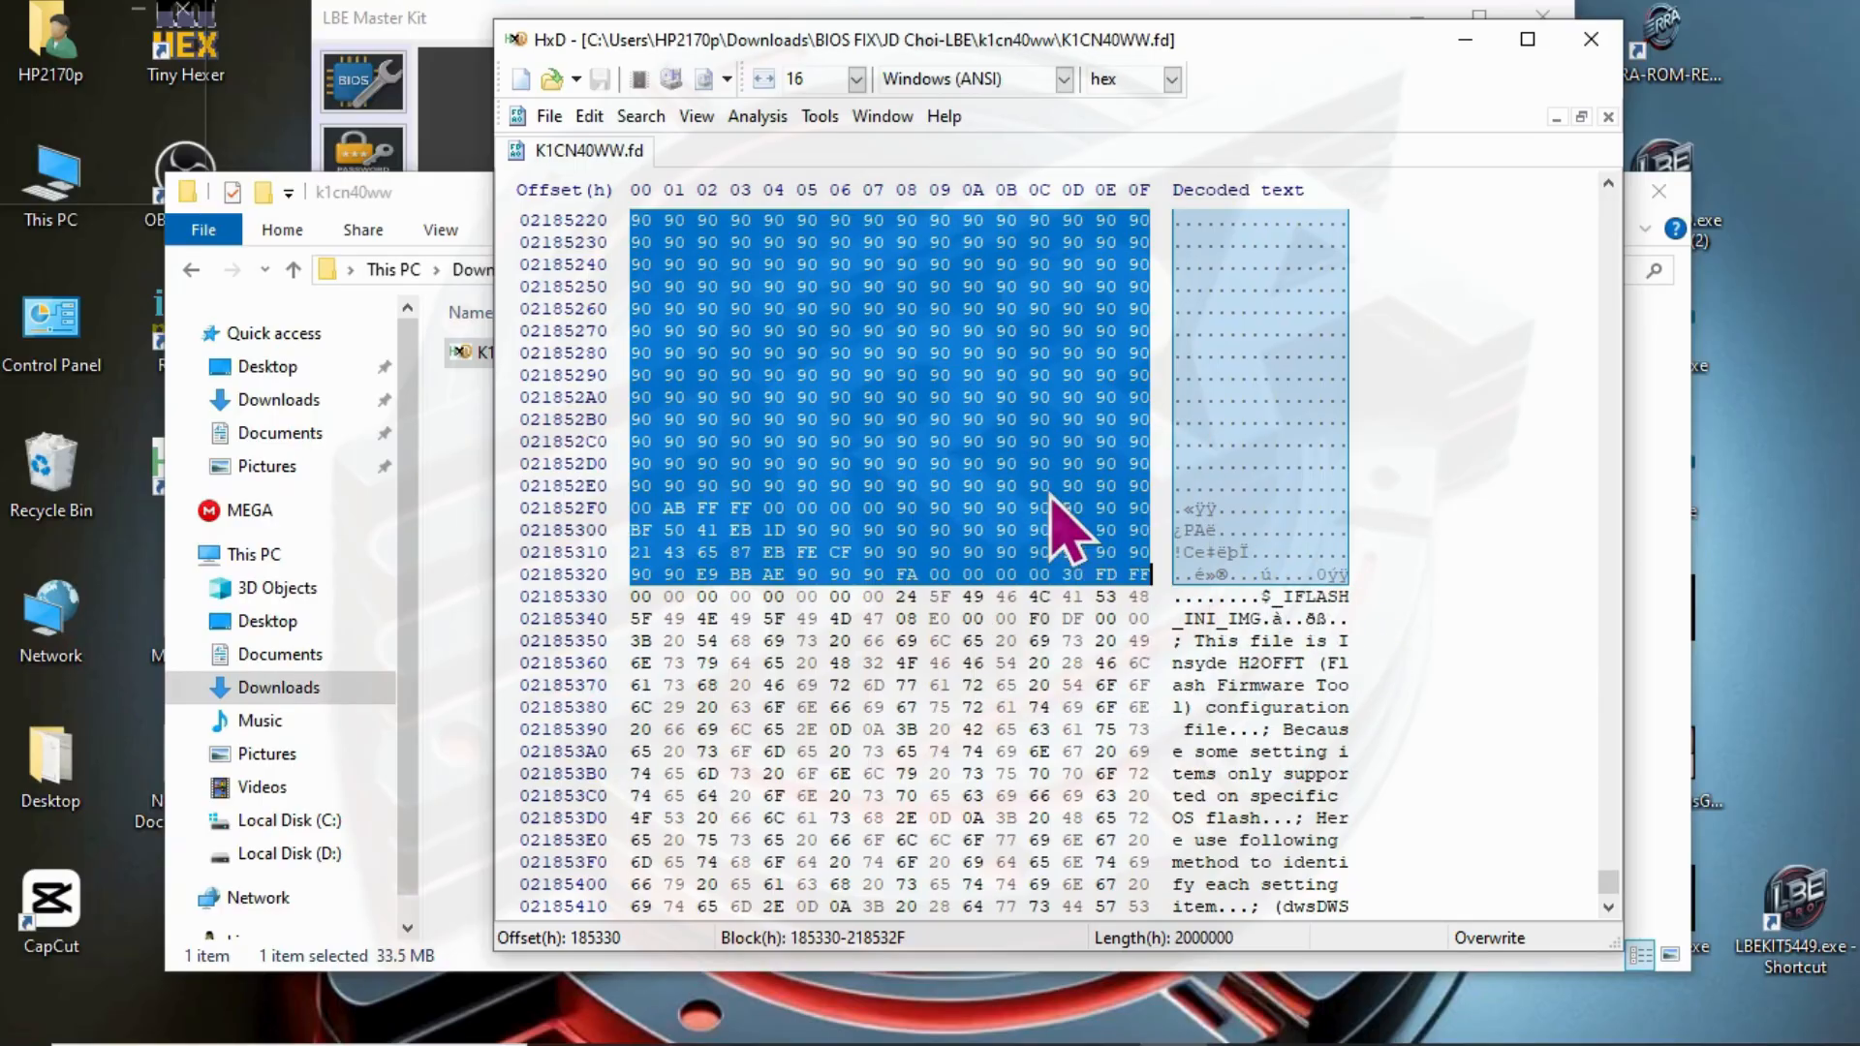
{"action": "left_click", "coordinate": [584, 124]}
{"action": "left_click", "coordinate": [577, 150]}
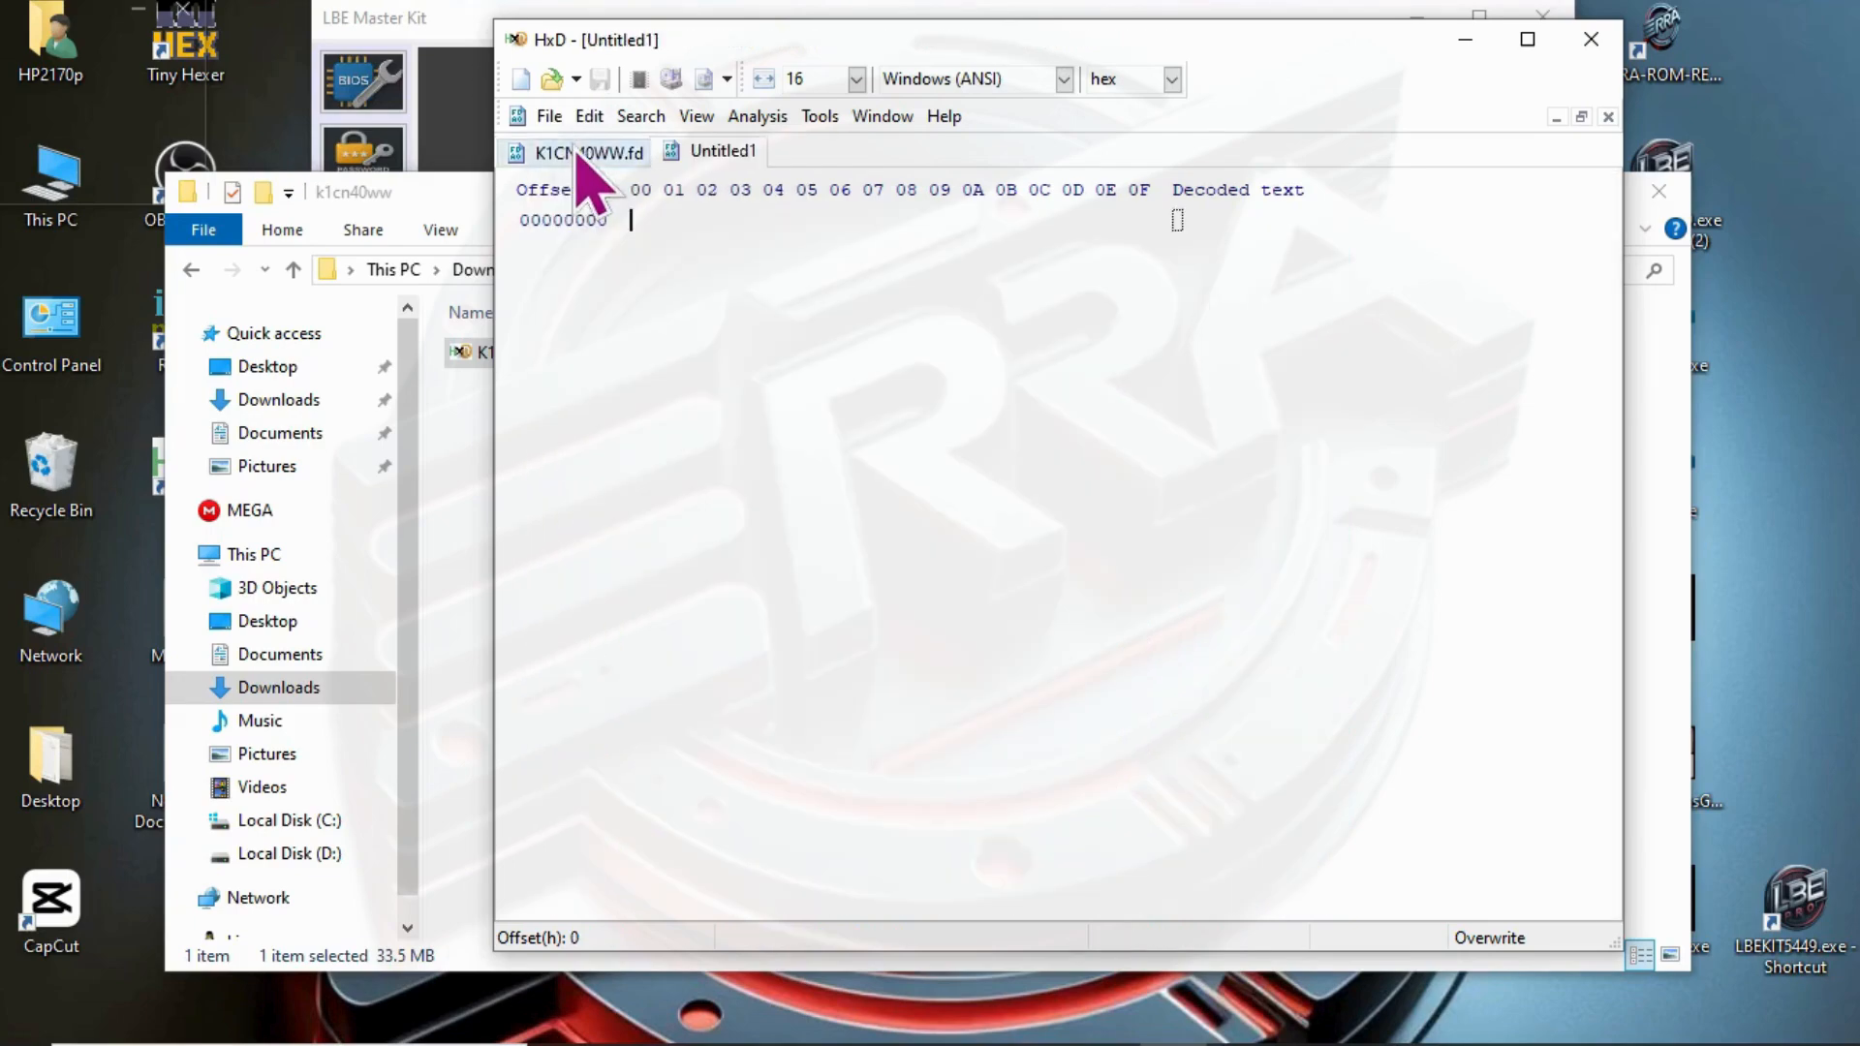
{"action": "right_click", "coordinate": [941, 534]}
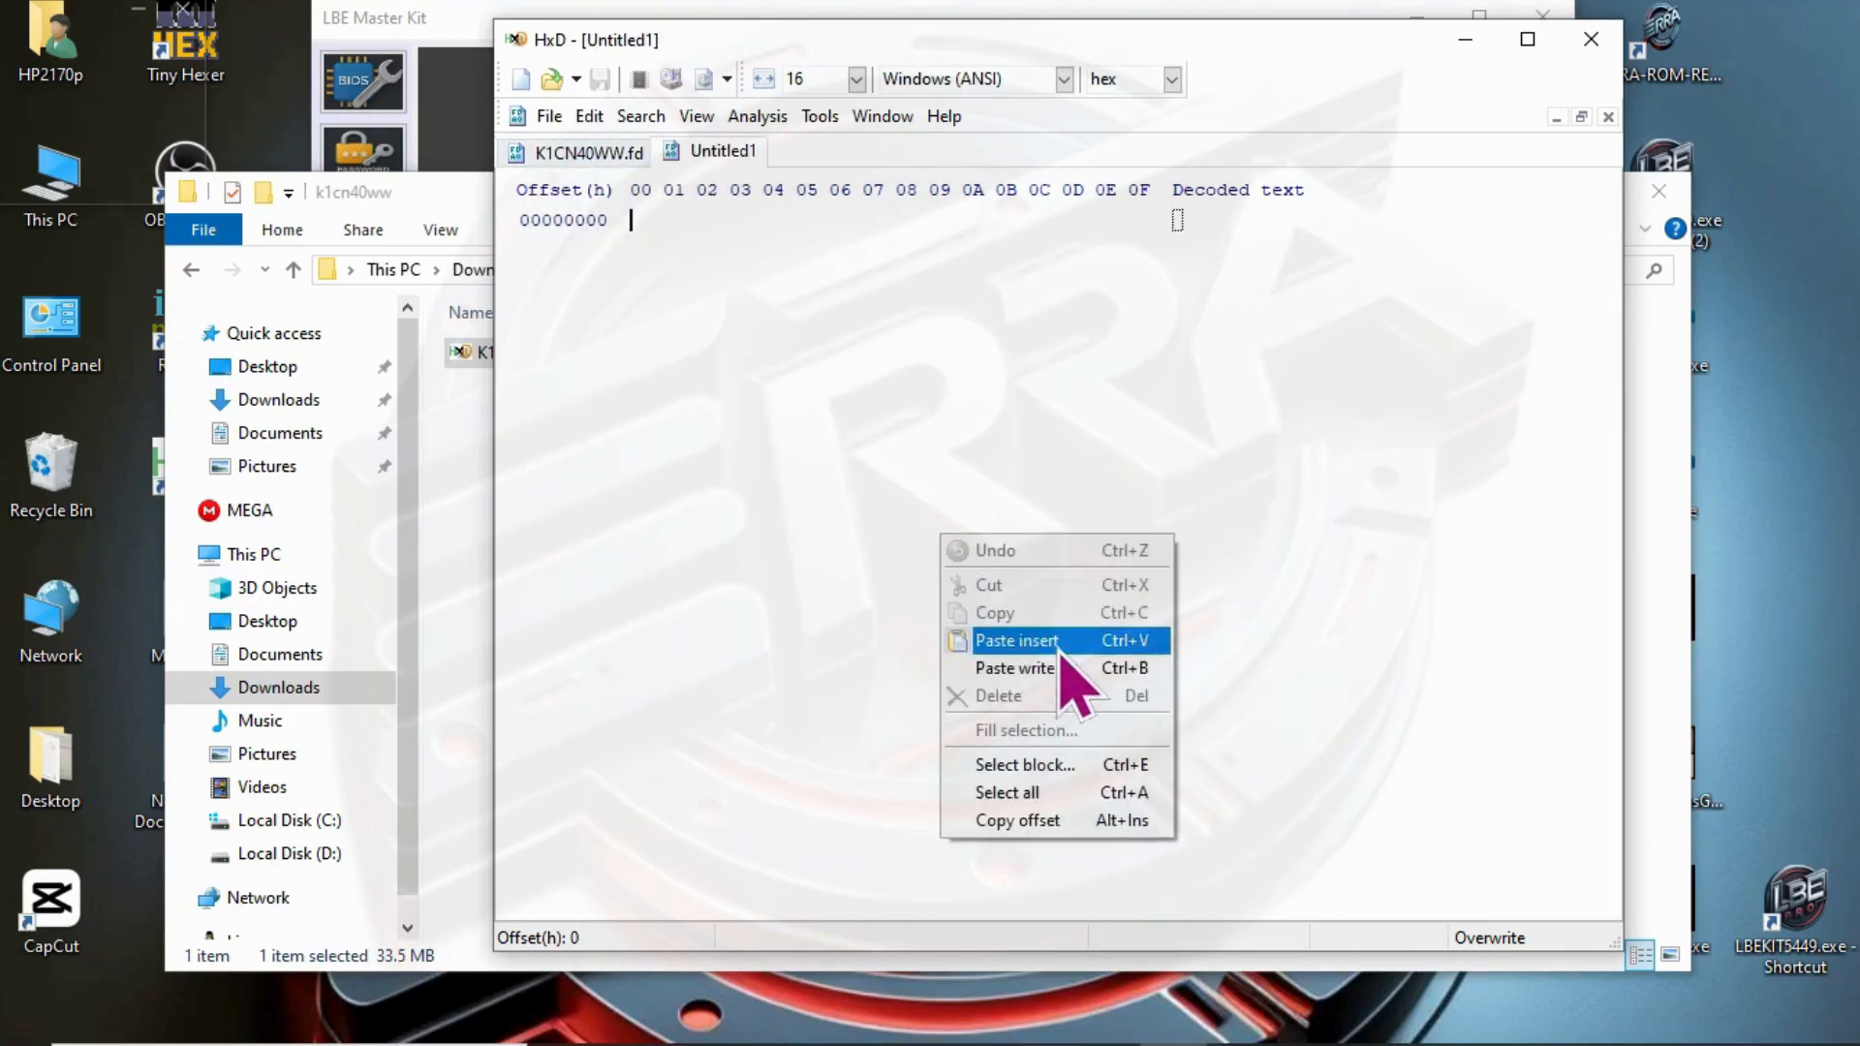
{"action": "left_click", "coordinate": [1036, 633]}
- Start saving the new file under another name, with the customer's folder inside BIOS FIX as the destination
{"action": "left_click", "coordinate": [549, 115]}
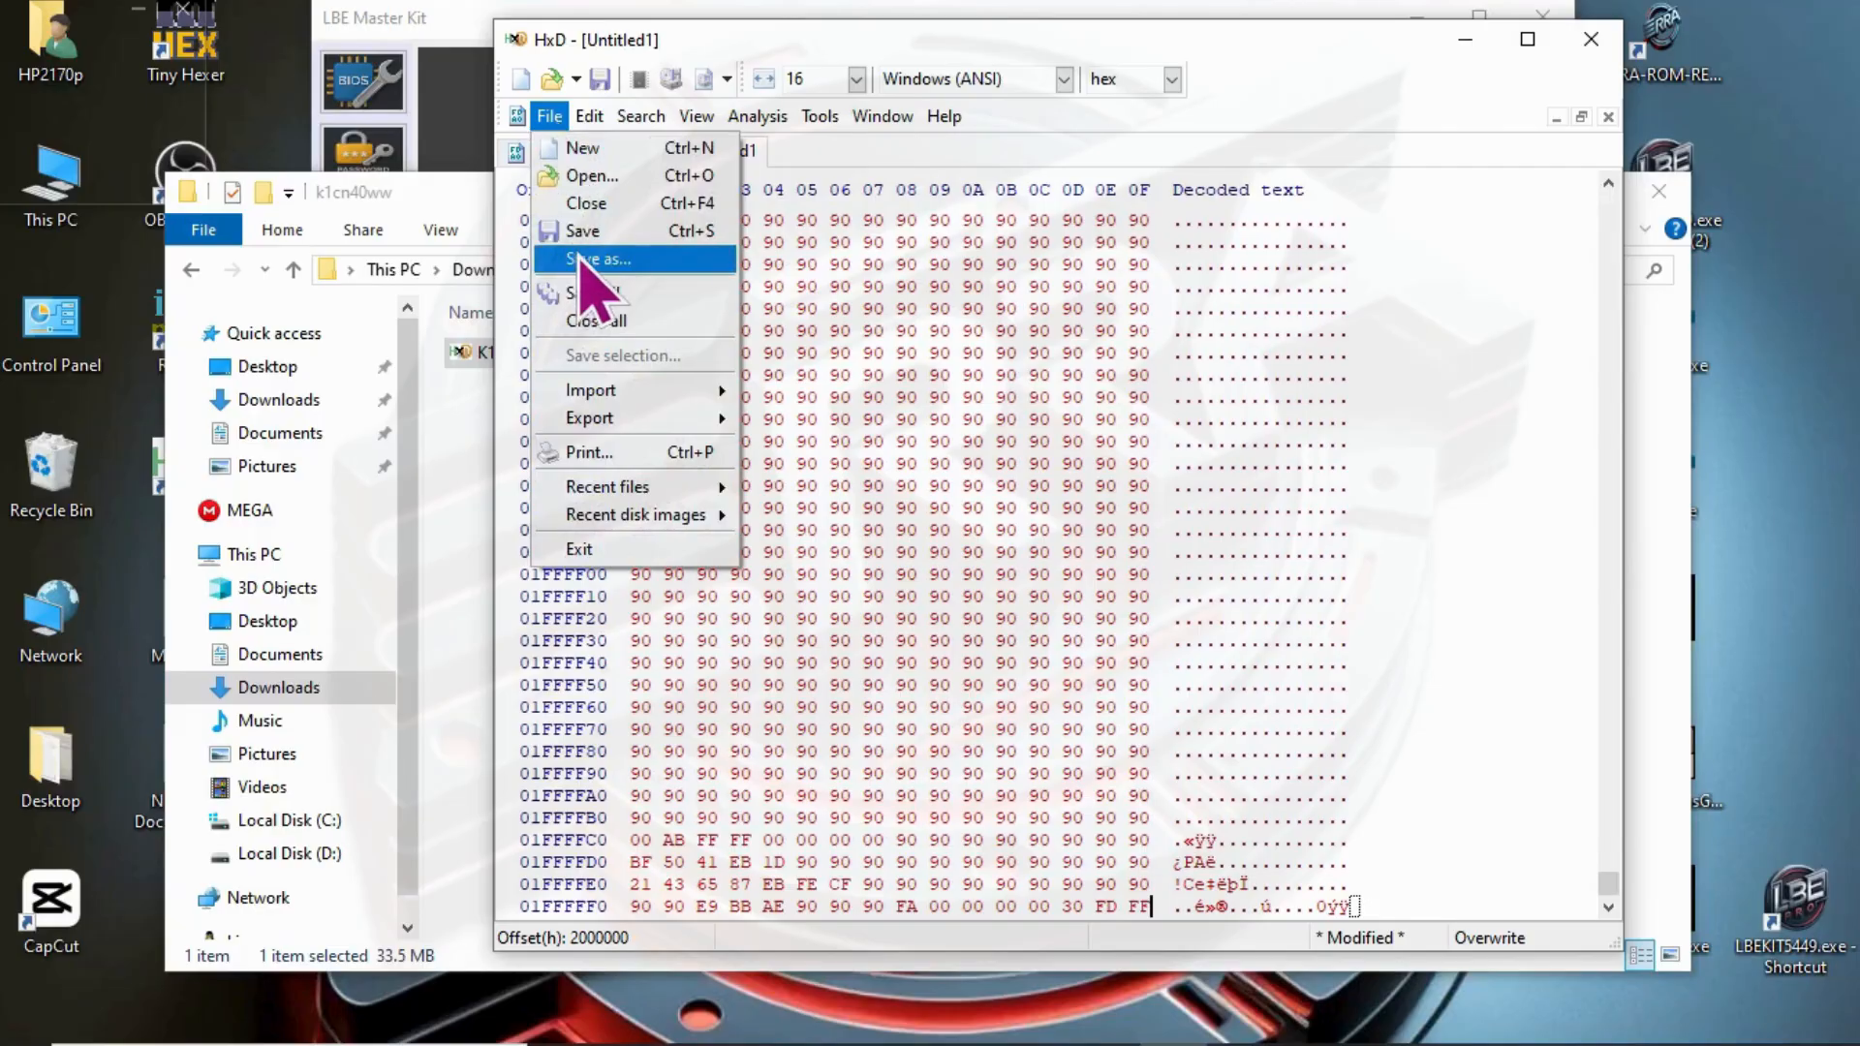
{"action": "left_click", "coordinate": [587, 258]}
{"action": "left_click", "coordinate": [918, 127]}
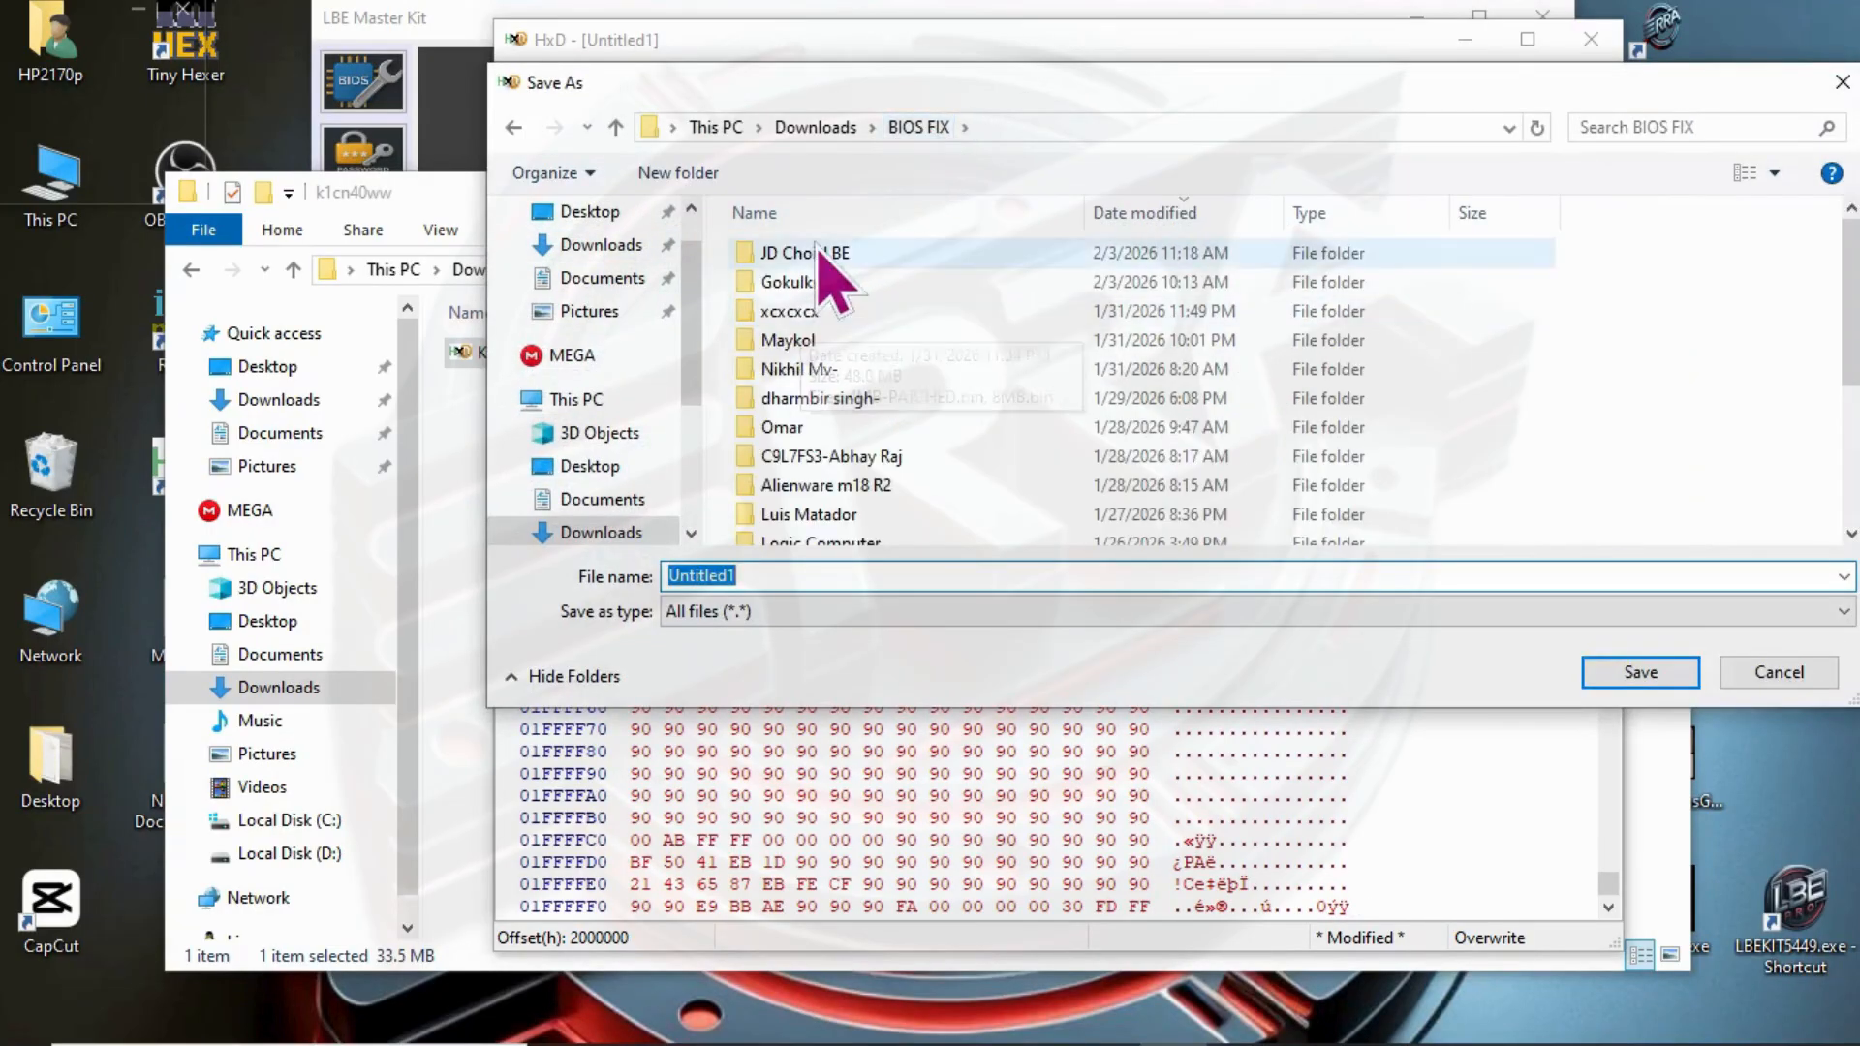
{"action": "double_click", "coordinate": [819, 256]}
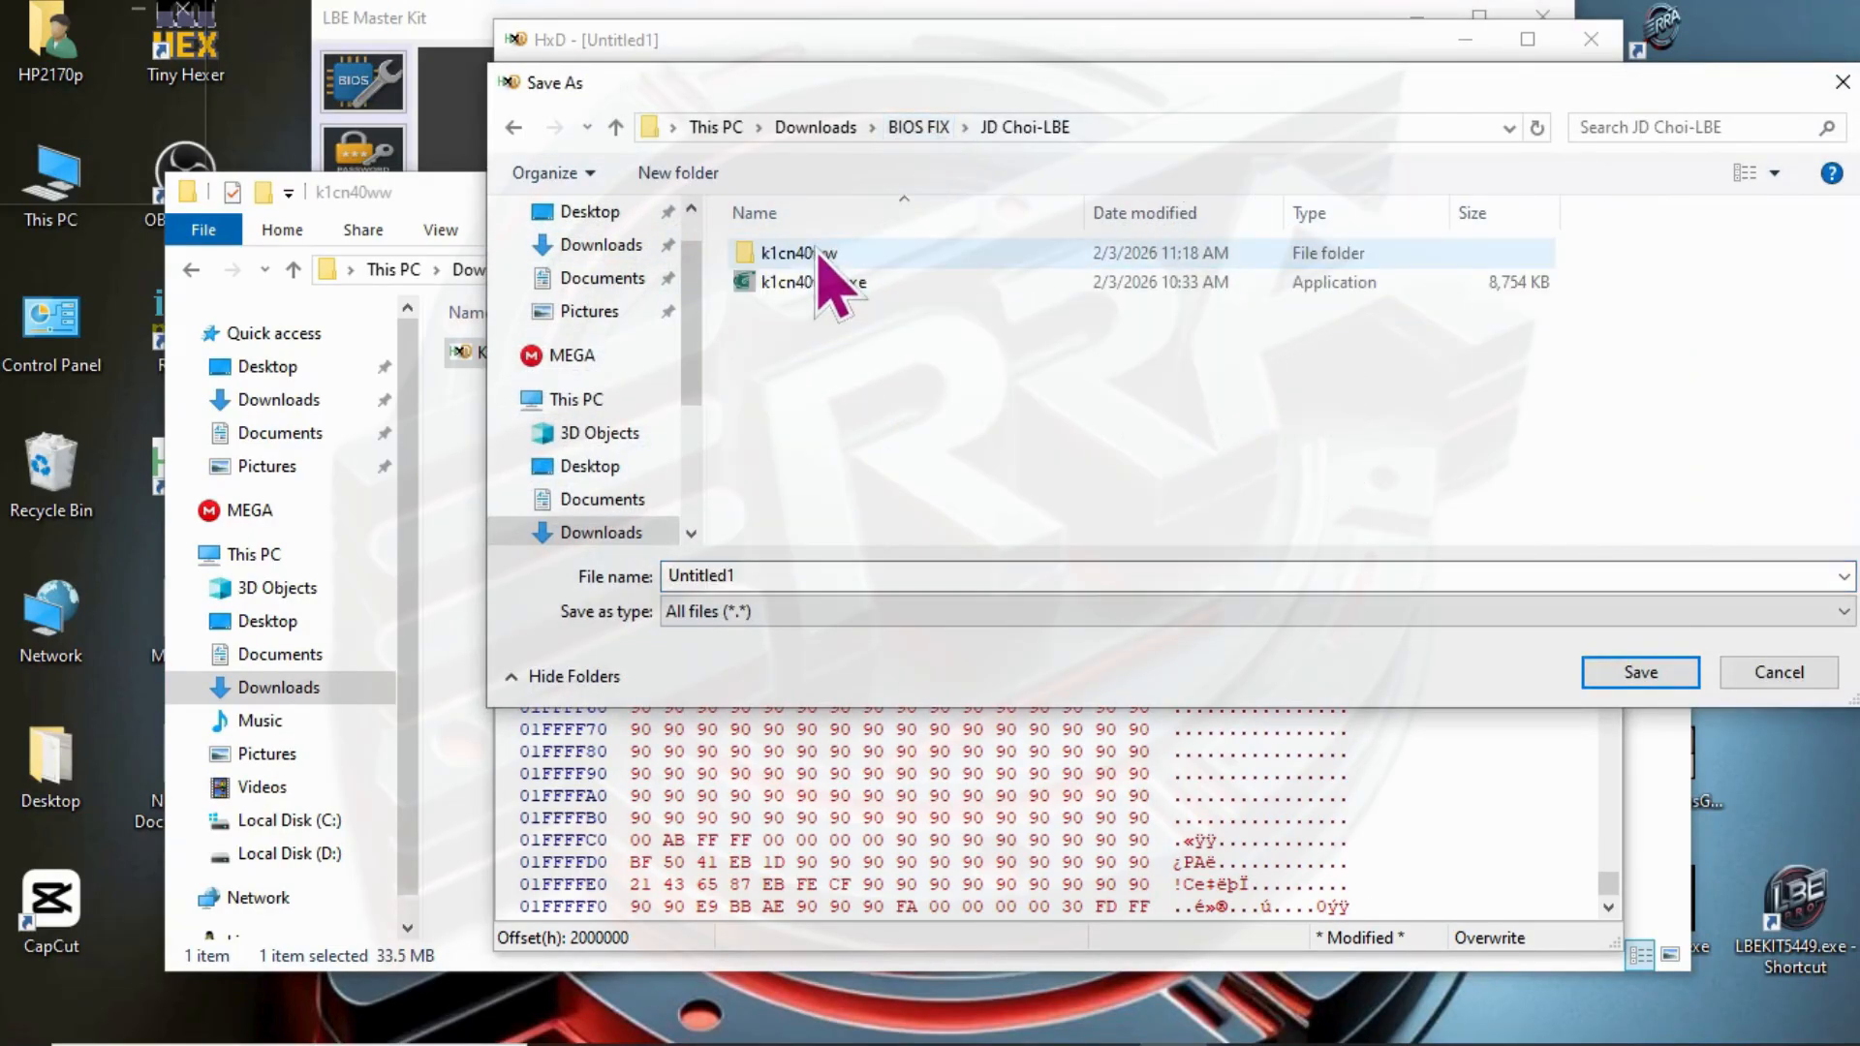
{"action": "left_click", "coordinate": [745, 579]}
- Switch to Telegram and find the customer's k1cn40ww.exe message in the LBE Community chat
{"action": "left_click", "coordinate": [764, 1021]}
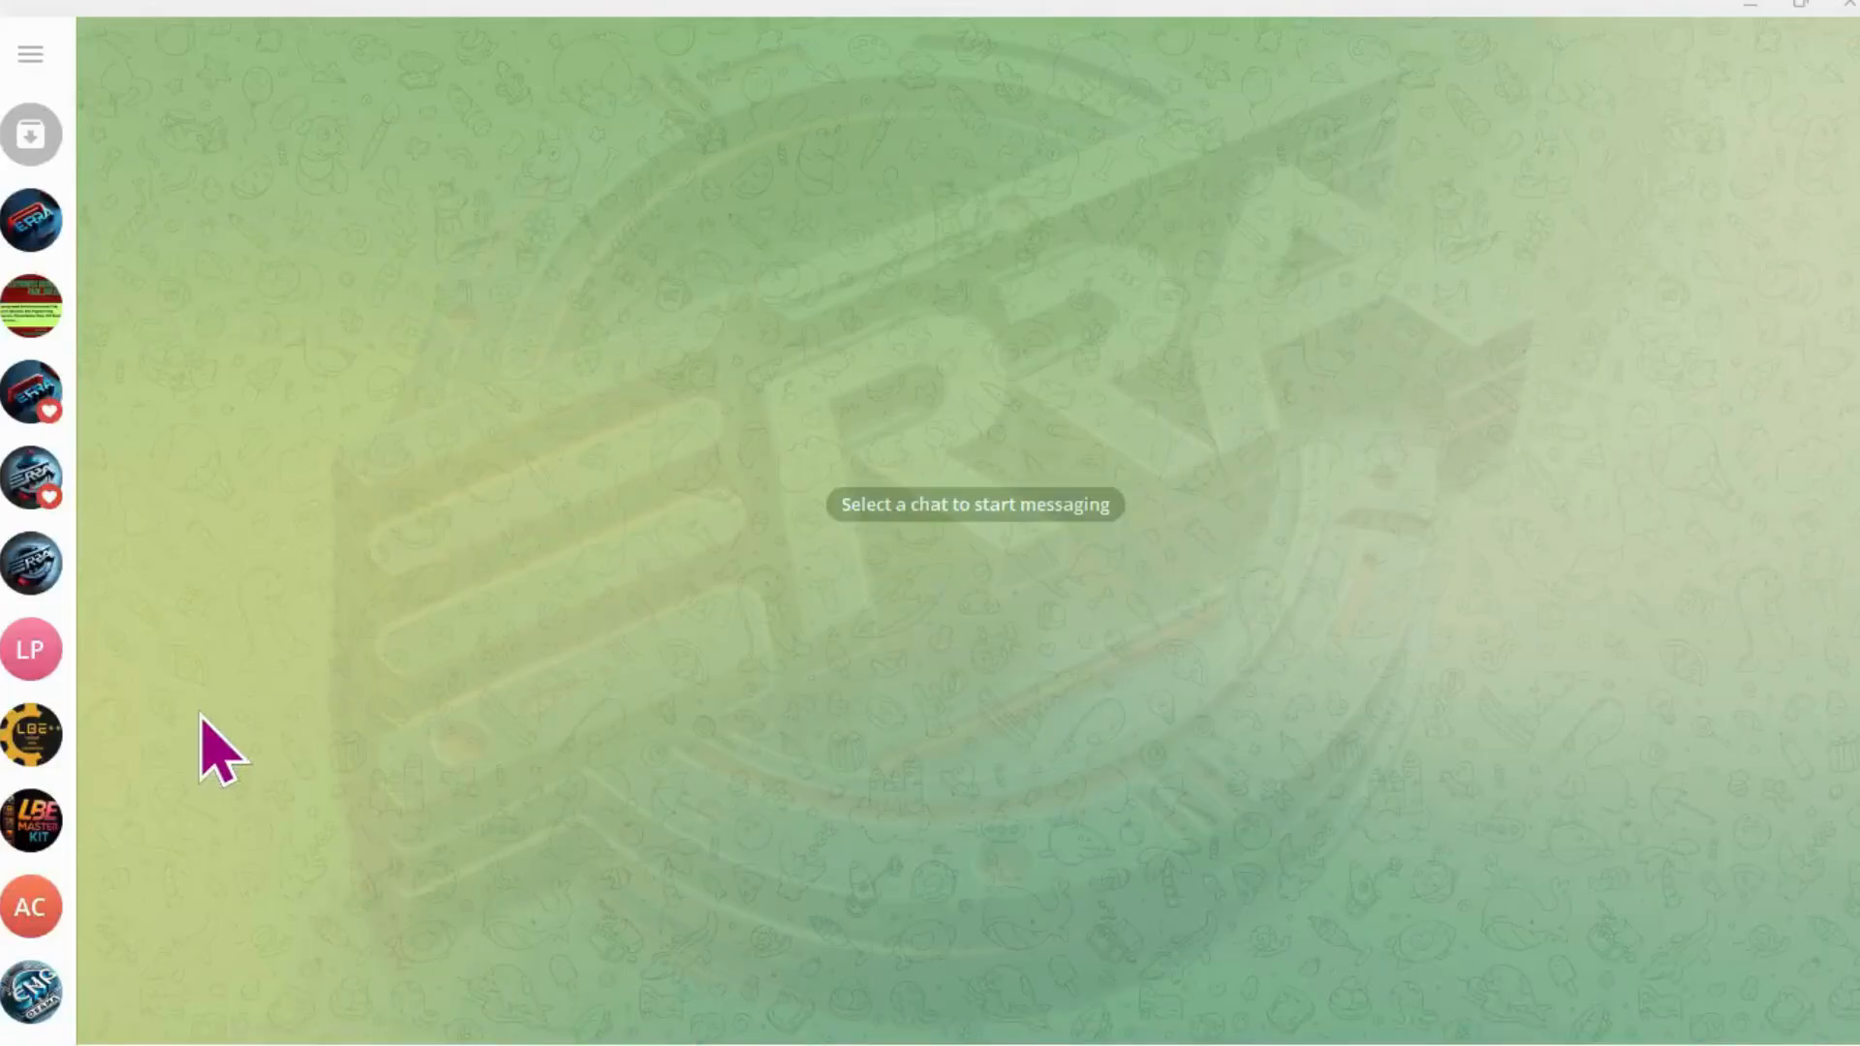
{"action": "left_click", "coordinate": [39, 823]}
{"action": "left_click", "coordinate": [33, 910]}
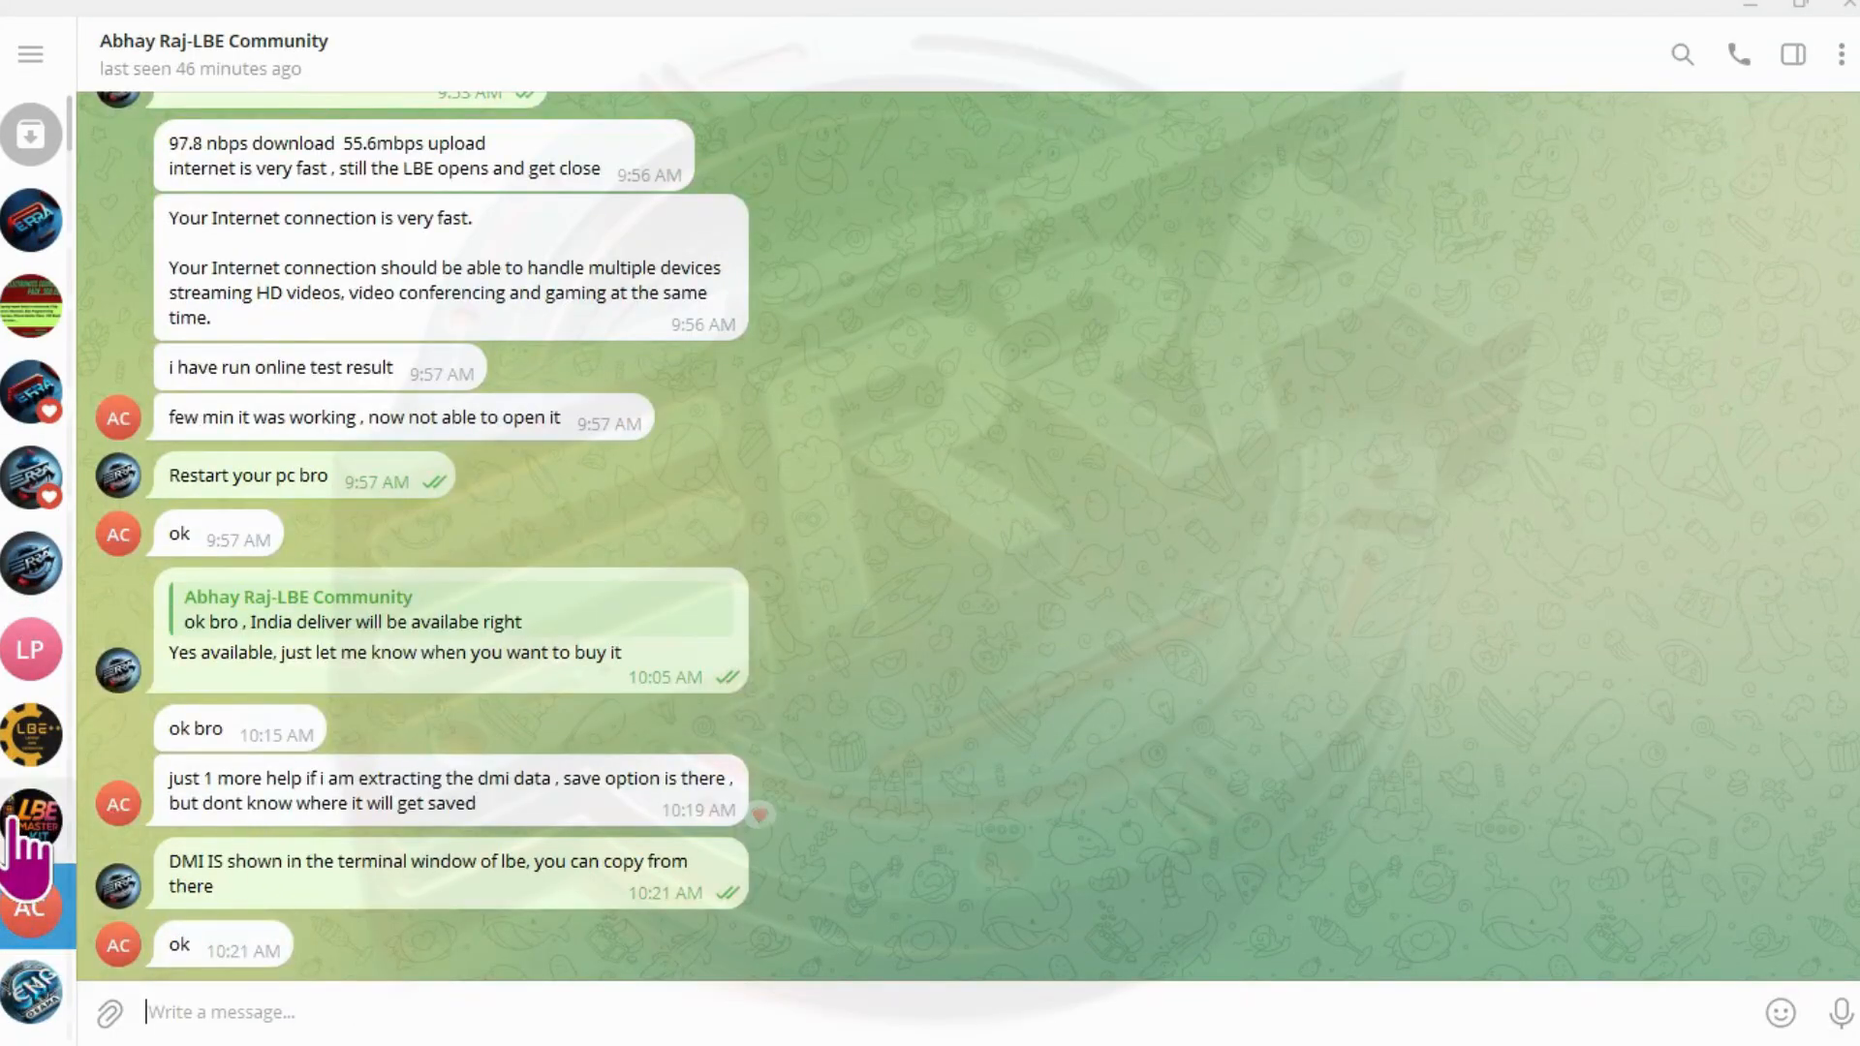
{"action": "scroll", "coordinate": [39, 794], "scroll_direction": "down", "scroll_amount": 1}
{"action": "left_click", "coordinate": [37, 523]}
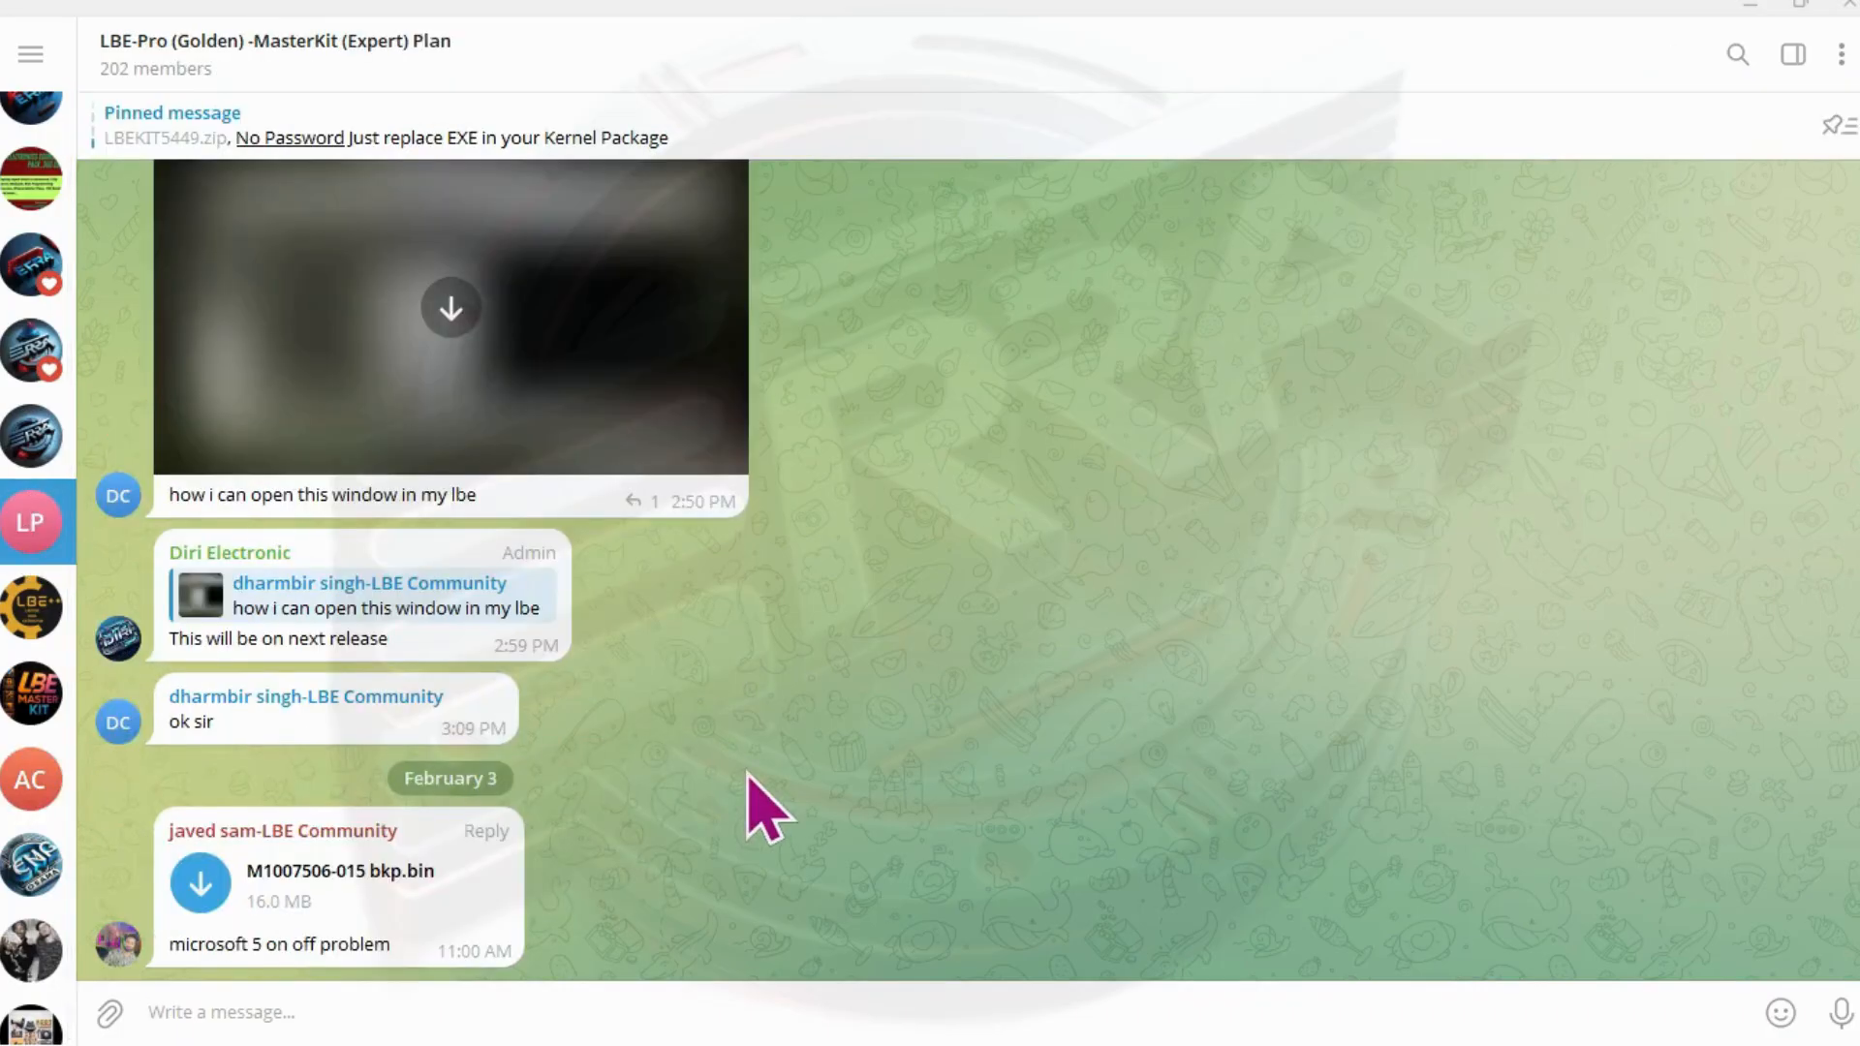
{"action": "left_click_drag", "start_coordinate": [76, 532], "coordinate": [229, 706]}
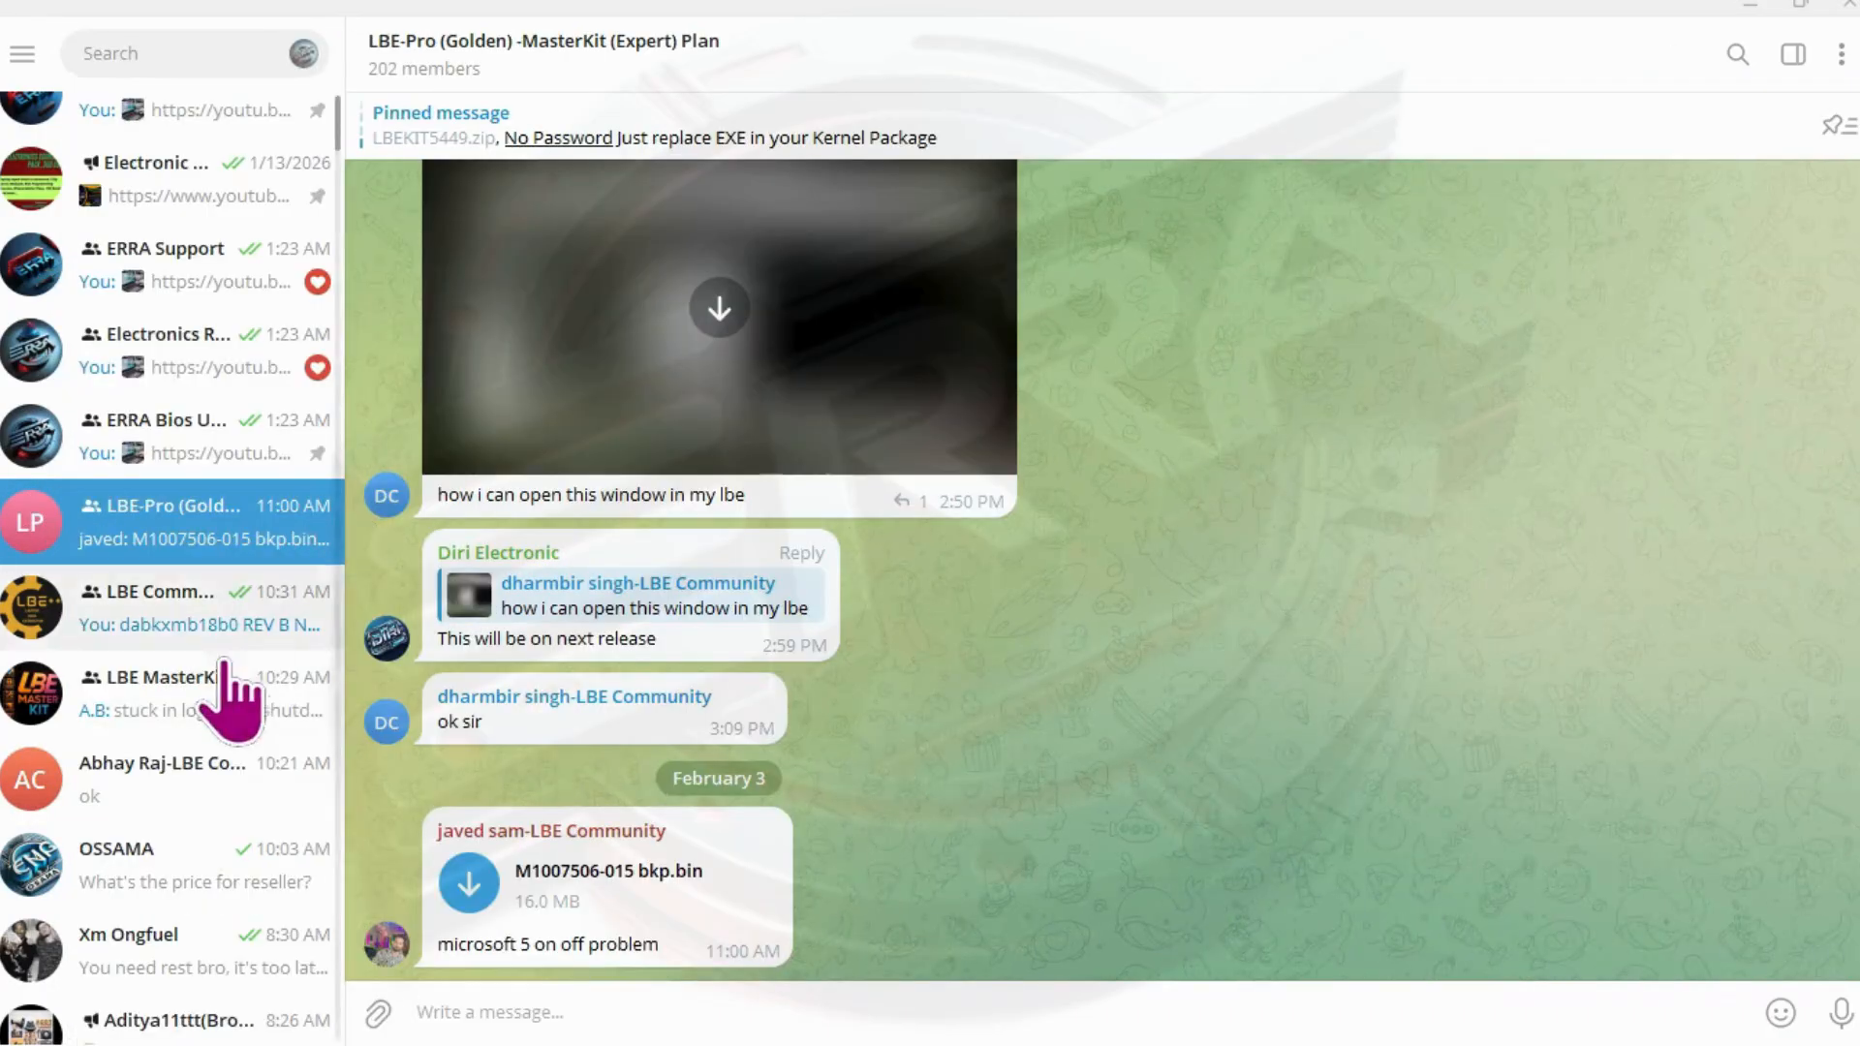
{"action": "left_click", "coordinate": [208, 702]}
{"action": "left_click", "coordinate": [291, 620]}
{"action": "left_click_drag", "start_coordinate": [344, 589], "coordinate": [330, 590]}
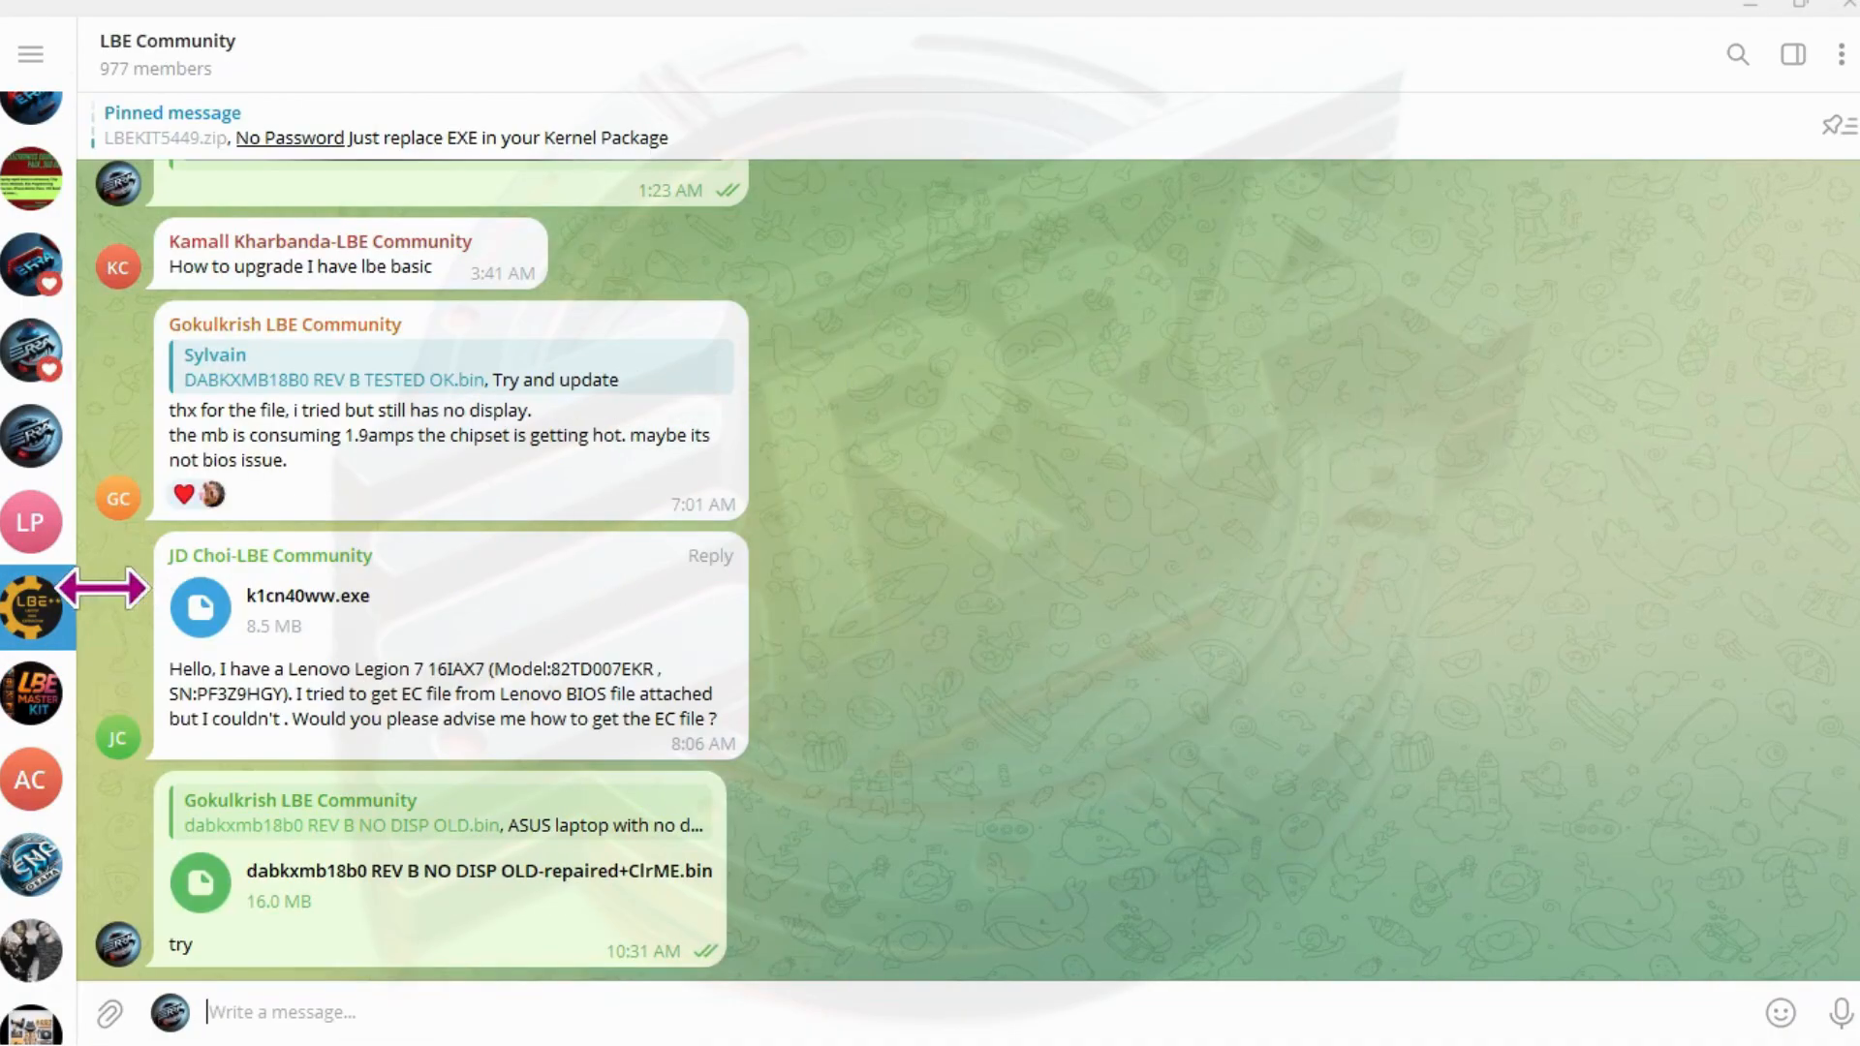
- Copy the laptop model text "Lenovo Legion 7 16IAX7" from the message and return to the HxD save dialog
{"action": "left_click_drag", "start_coordinate": [289, 670], "coordinate": [479, 668]}
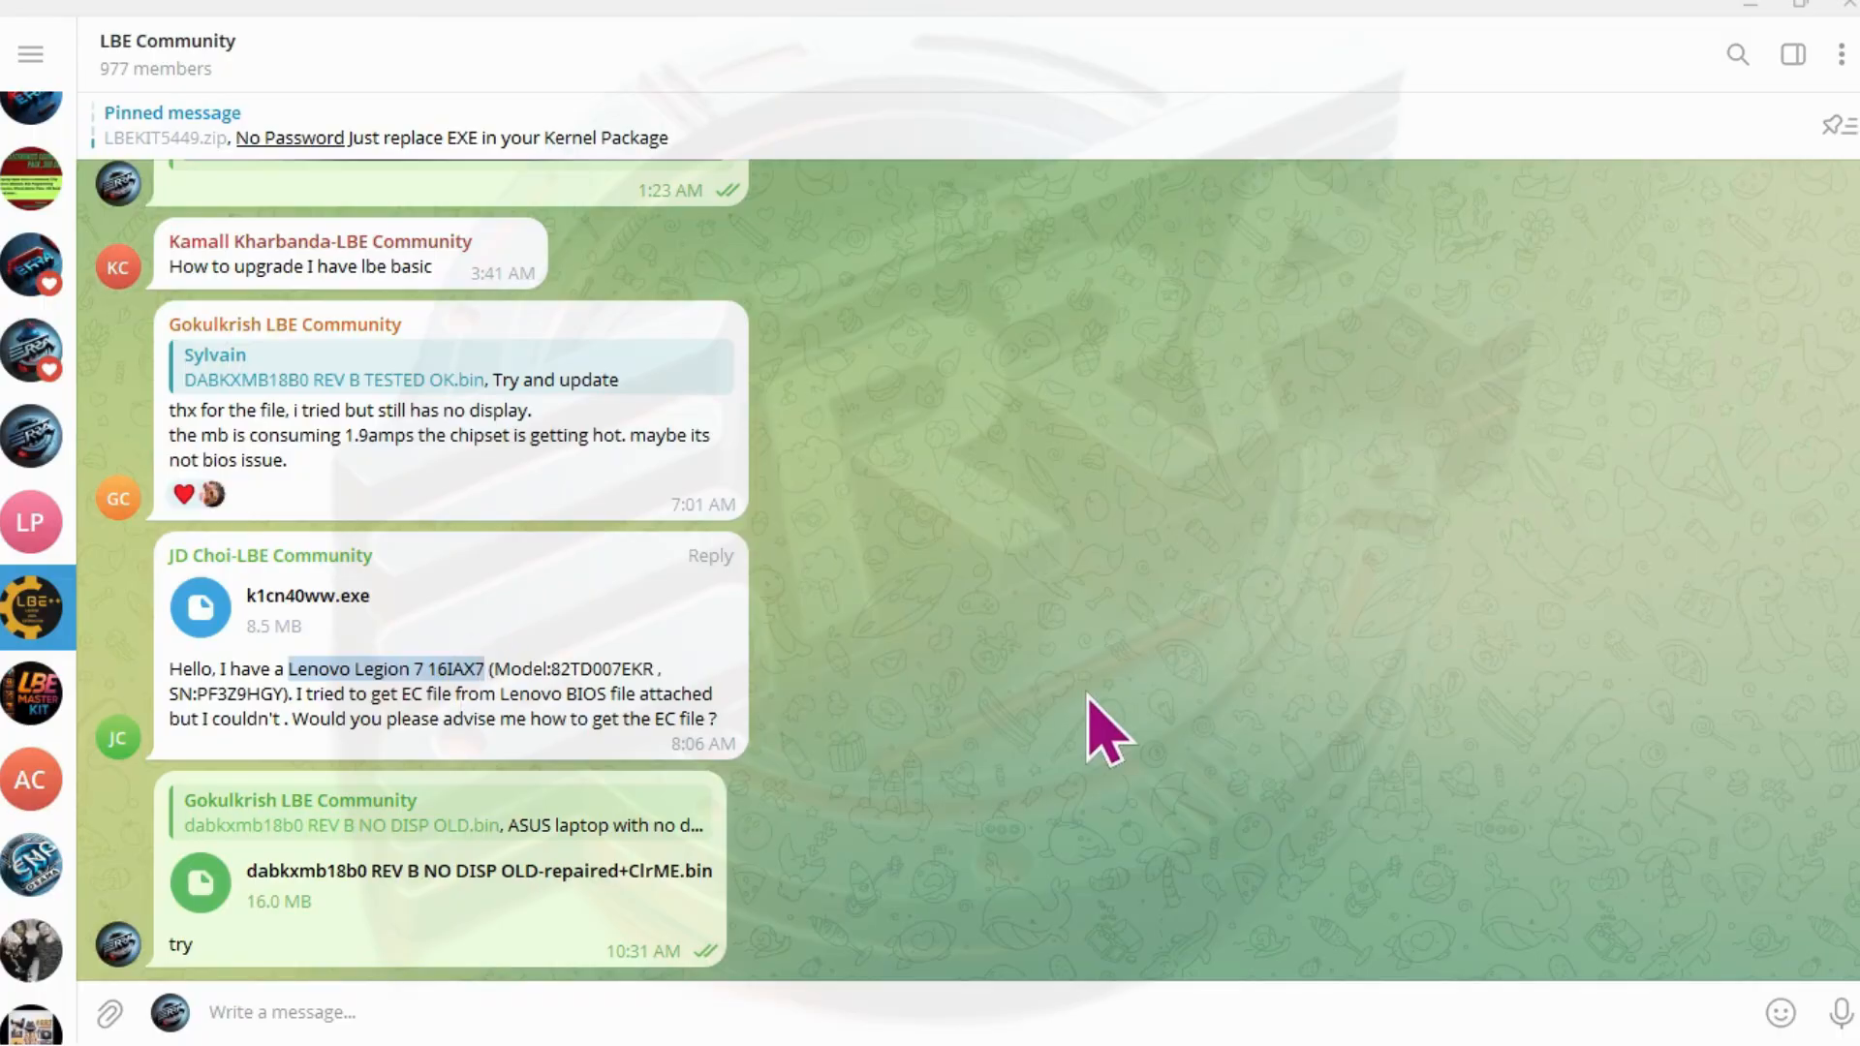
{"action": "right_click", "coordinate": [352, 666]}
{"action": "left_click", "coordinate": [557, 740]}
{"action": "left_click", "coordinate": [1763, 5]}
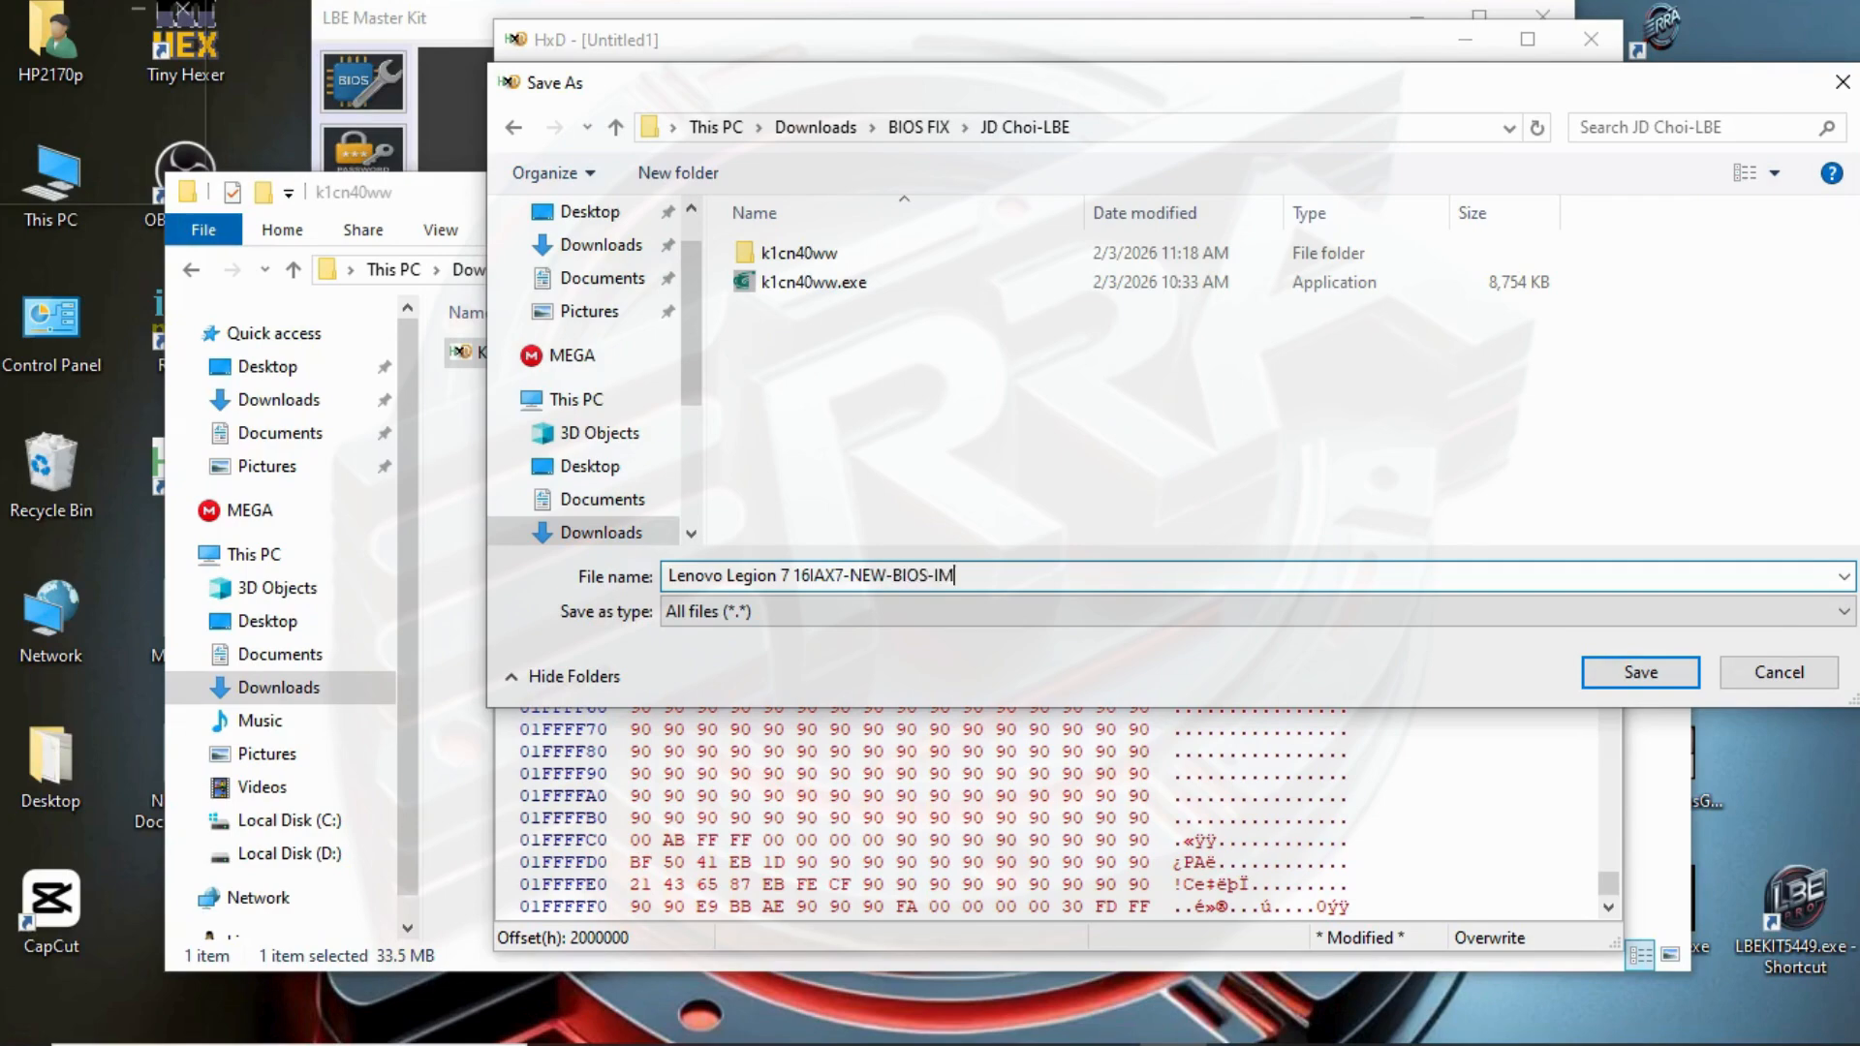
- Save the file as Lenovo Legion 7 16IAX7-NEW-BIOS-IMAGE.bin and close HxD
{"action": "type", "text": "bin"}
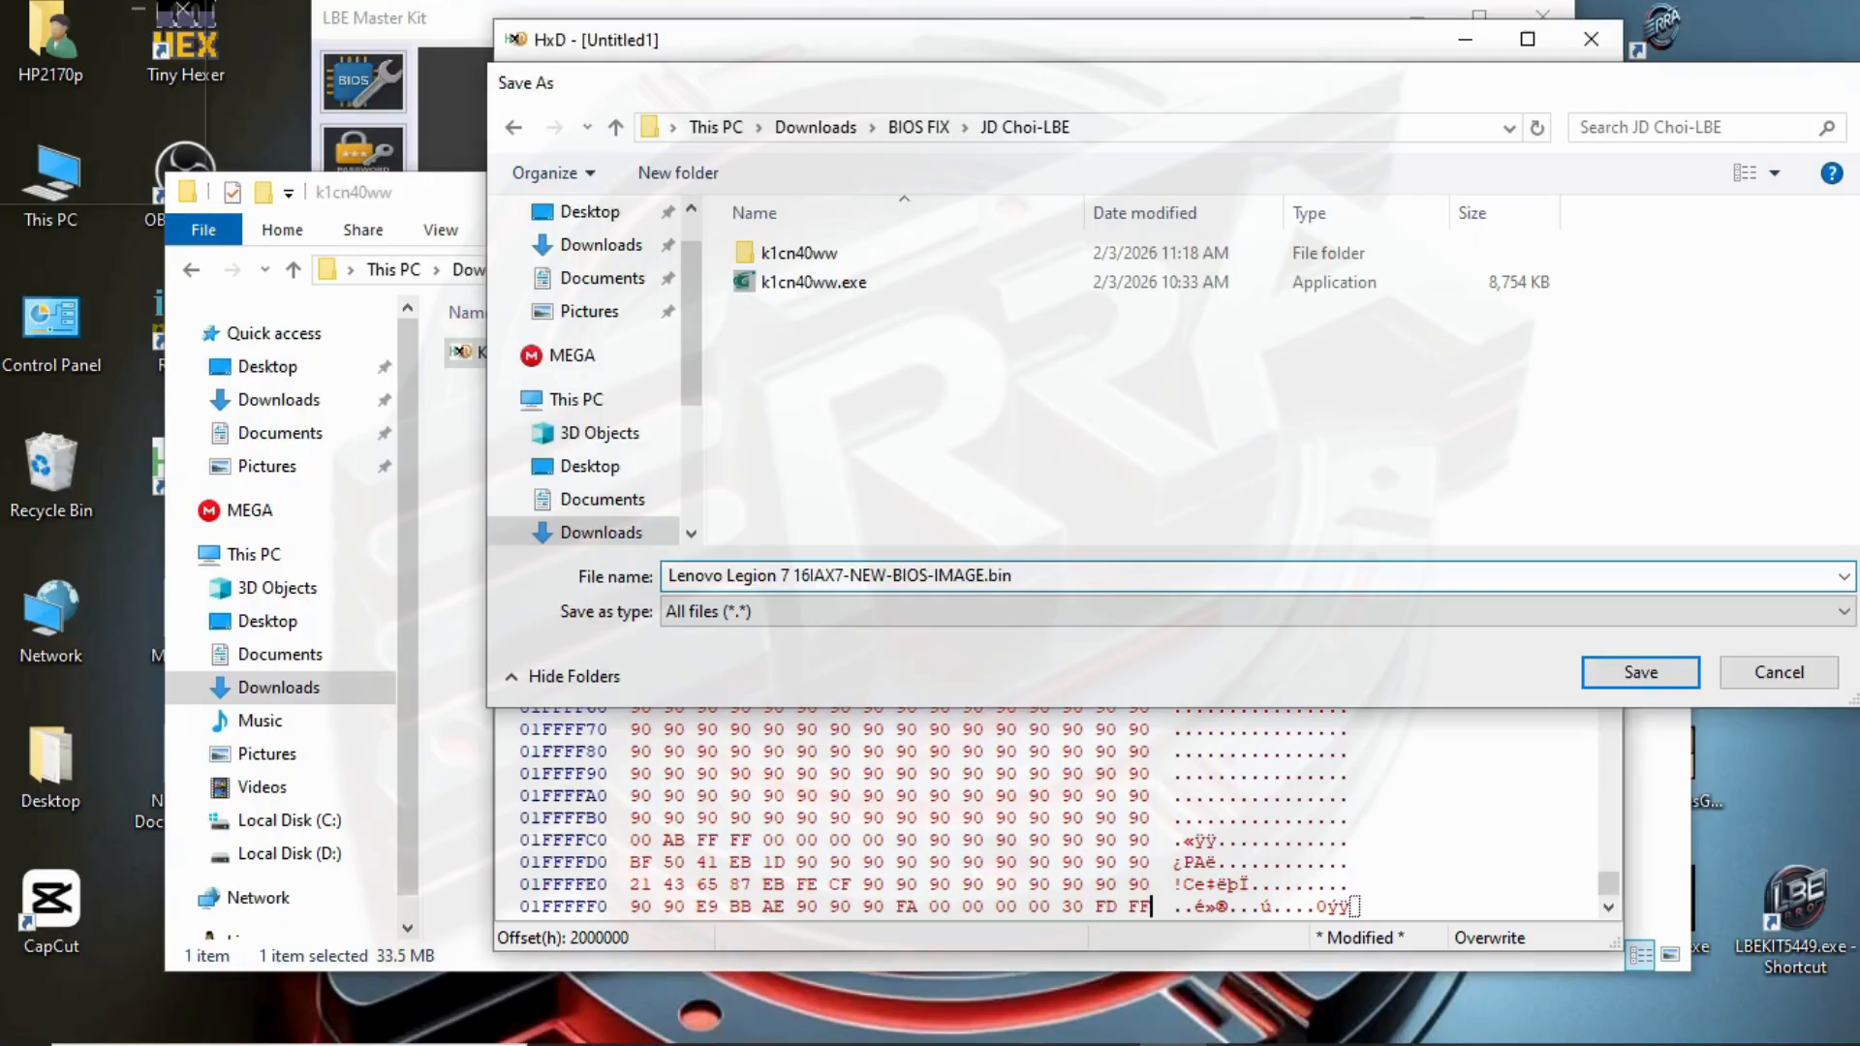
{"action": "key", "text": "Return"}
{"action": "left_click", "coordinate": [1591, 39]}
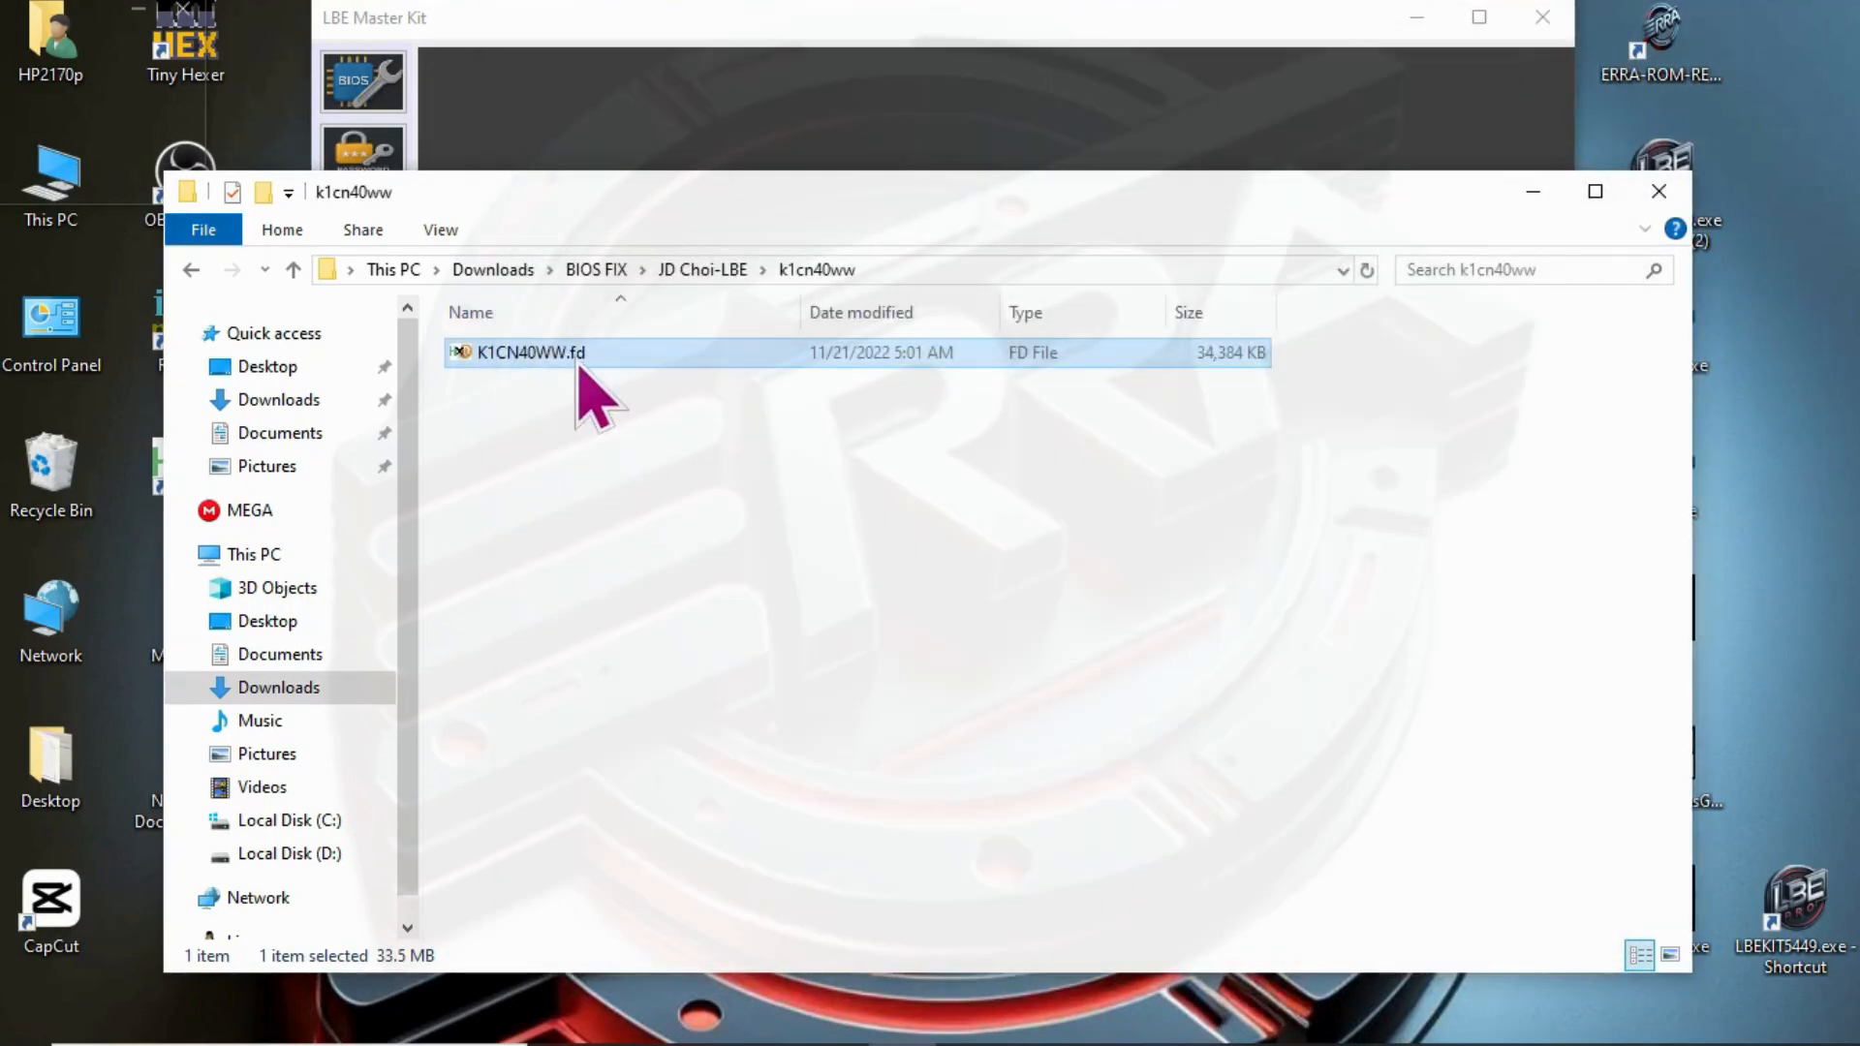
- Run Lenovo Legion 7 16IAX7-NEW-BIOS-IMAGE.bin from the customer's folder through ME Analyzer
{"action": "left_click", "coordinate": [722, 271]}
{"action": "left_click", "coordinate": [571, 410]}
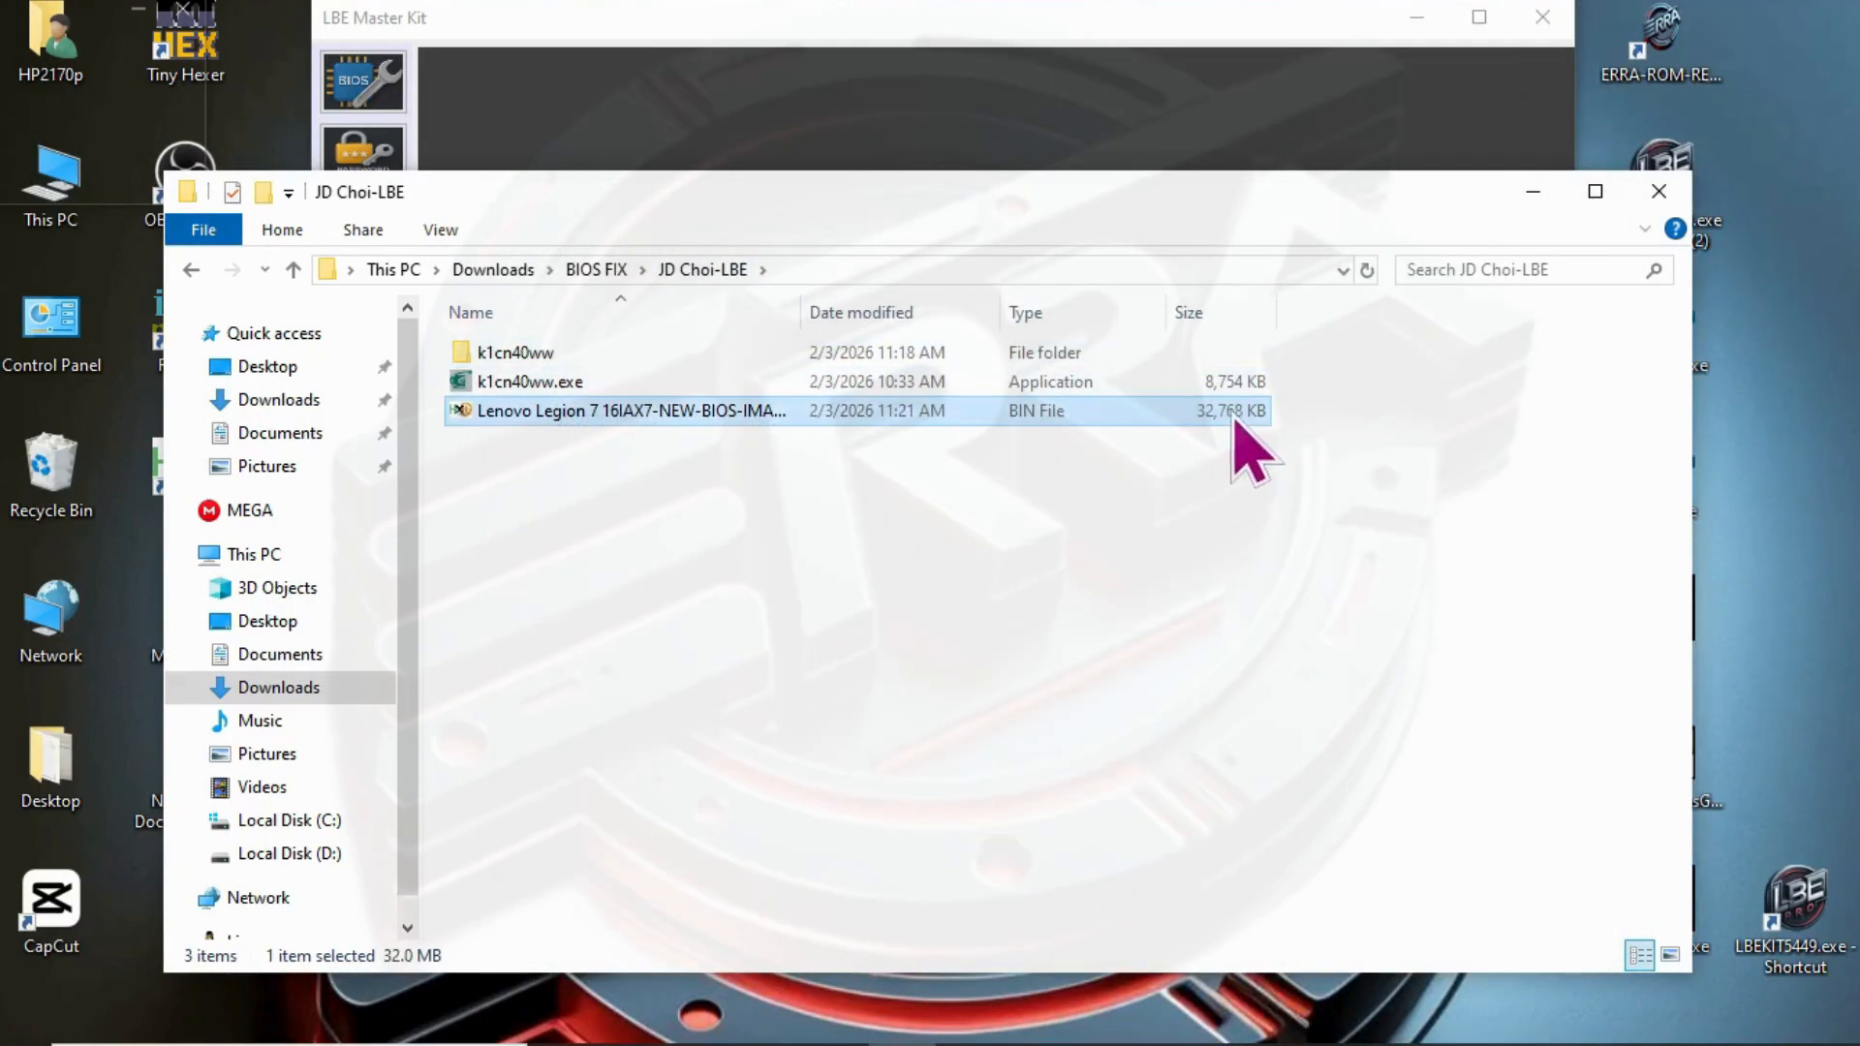
{"action": "left_click_drag", "start_coordinate": [1346, 192], "coordinate": [1193, 171]}
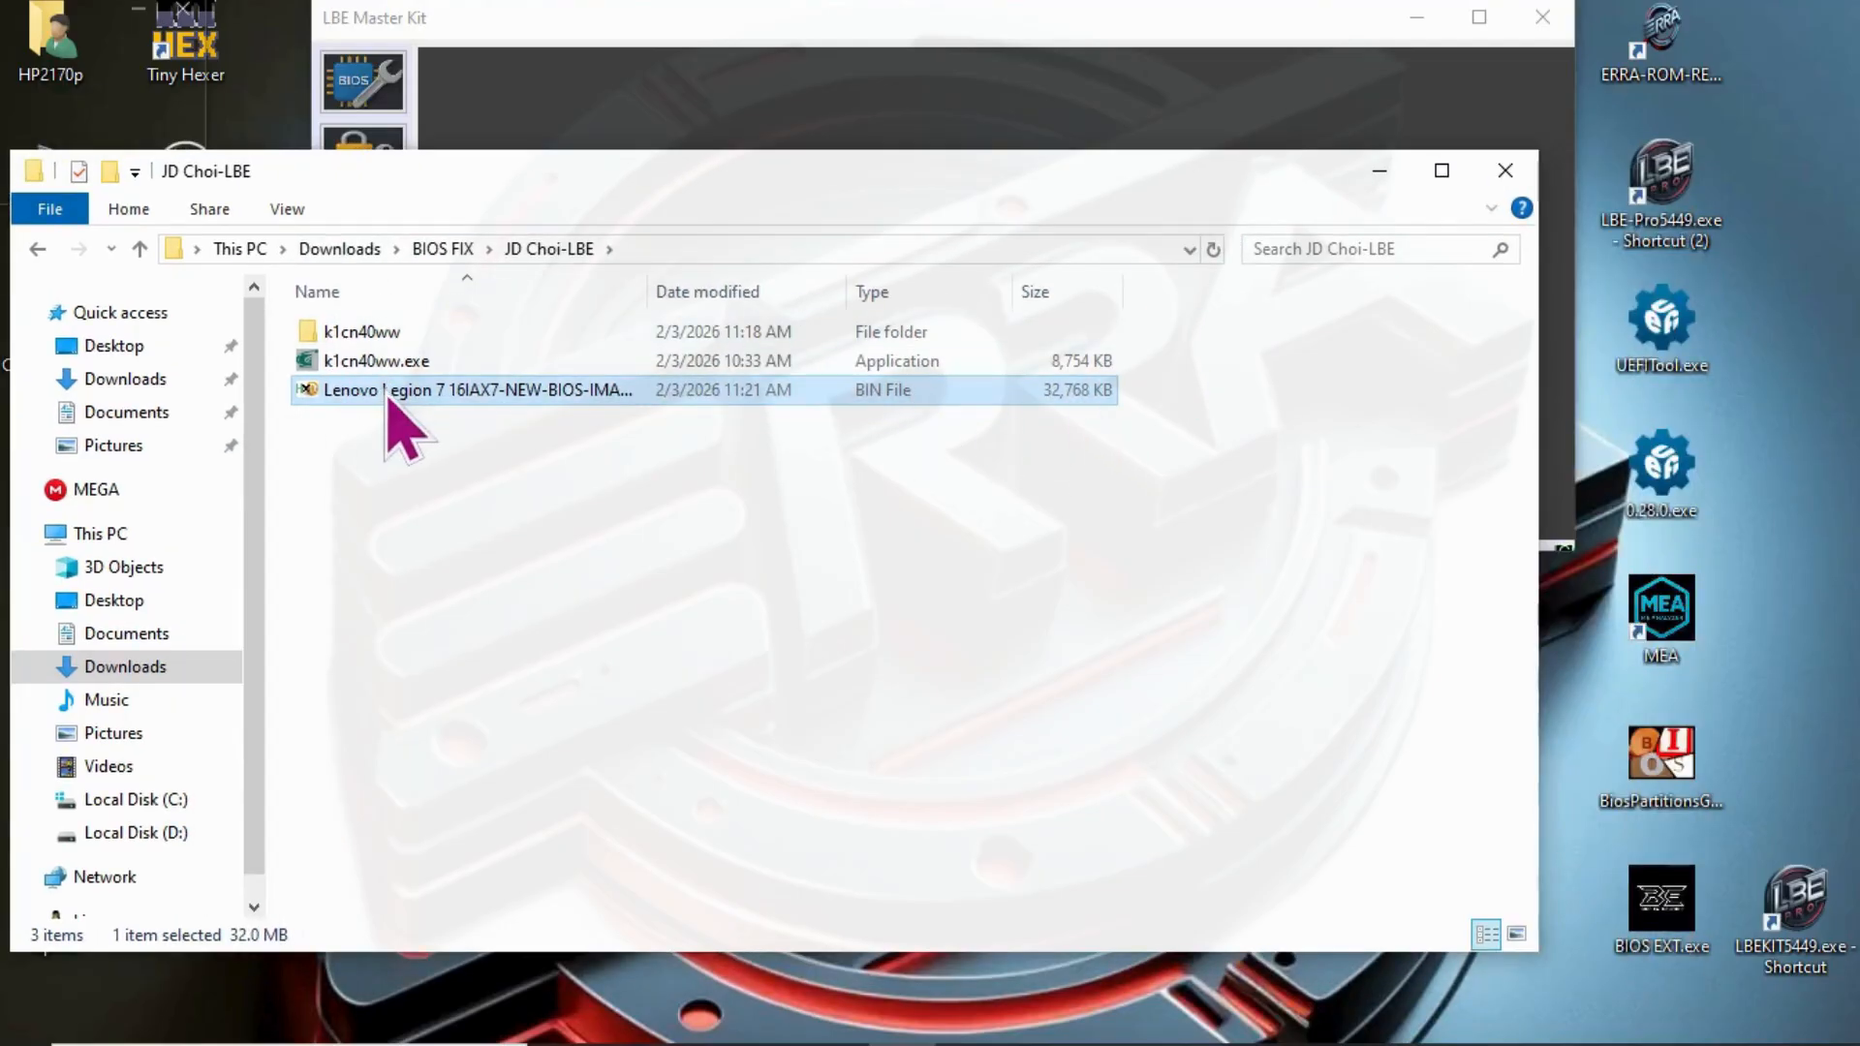
{"action": "left_click_drag", "start_coordinate": [405, 431], "coordinate": [1700, 663]}
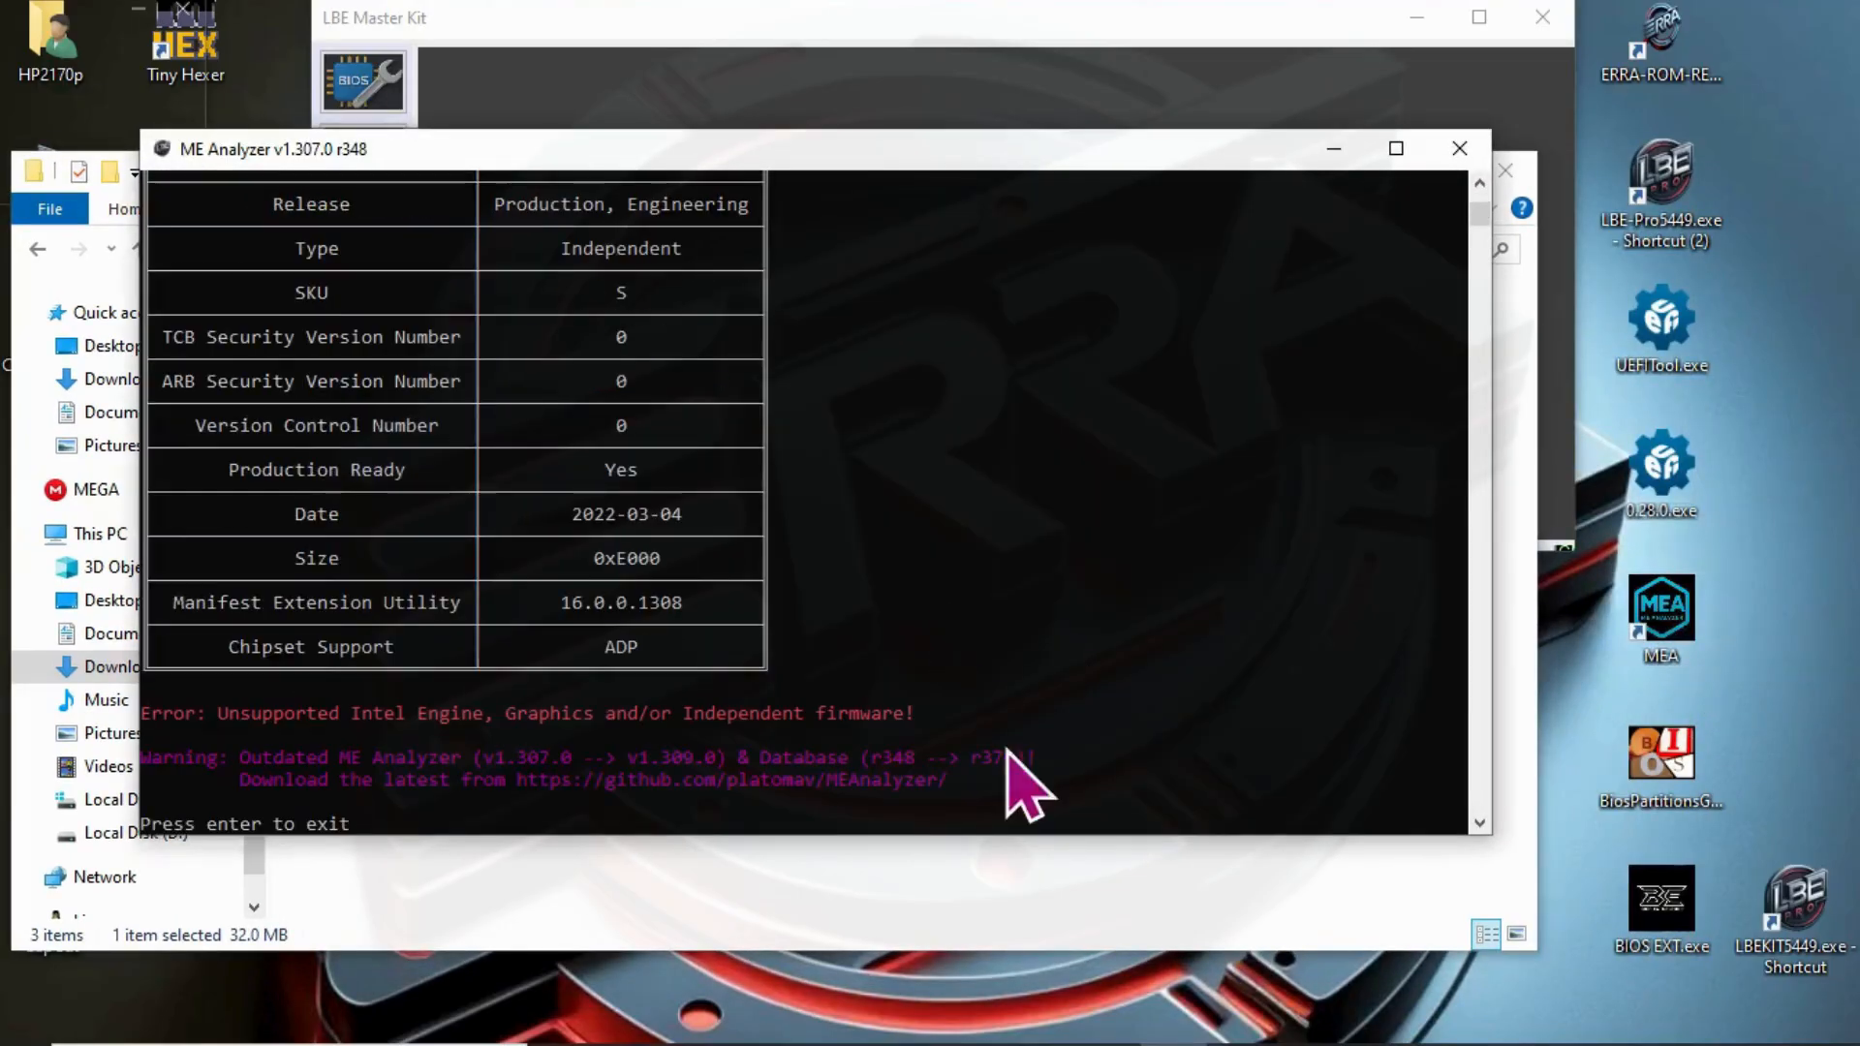
- Examine the ME Analyzer report's firmware tables and error line, and close the report
{"action": "left_click_drag", "start_coordinate": [1015, 835], "coordinate": [1035, 1001]}
{"action": "scroll", "coordinate": [1094, 358], "scroll_direction": "up", "scroll_amount": 15}
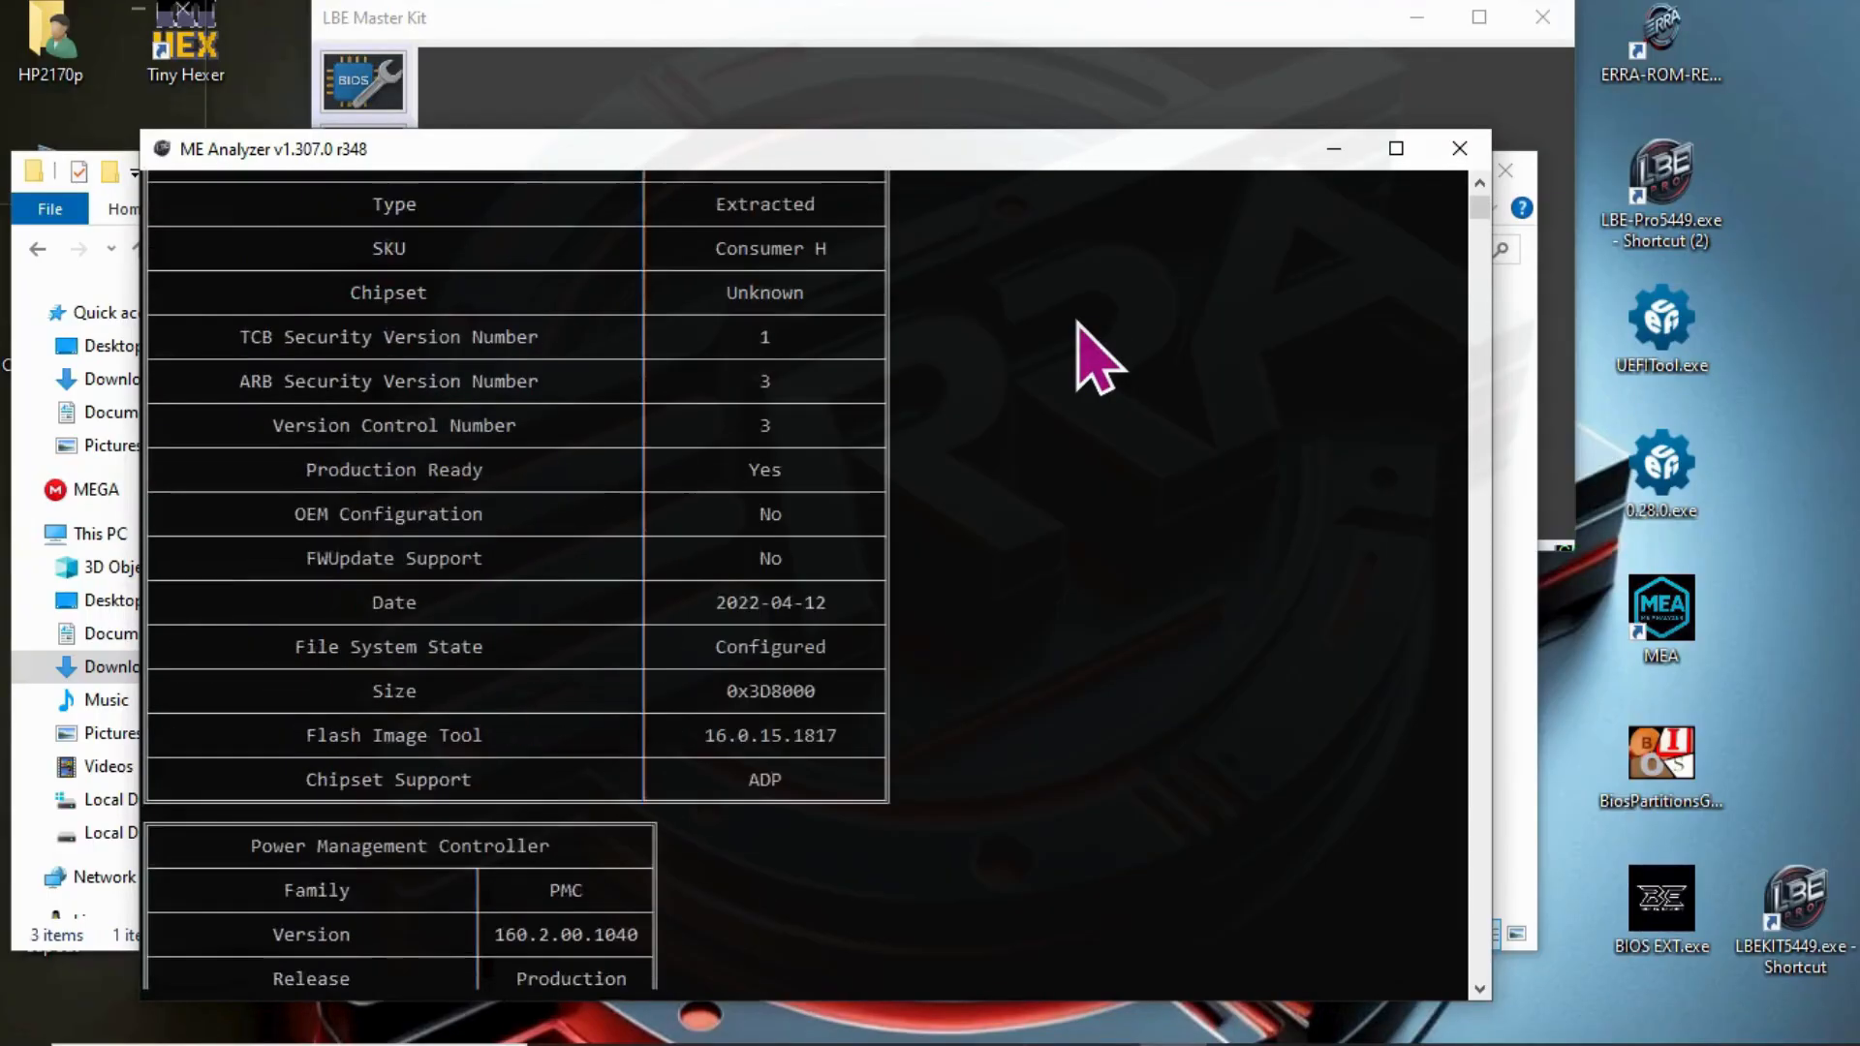
{"action": "scroll", "coordinate": [1095, 358], "scroll_direction": "down", "scroll_amount": 10}
{"action": "scroll", "coordinate": [1078, 324], "scroll_direction": "down", "scroll_amount": 10}
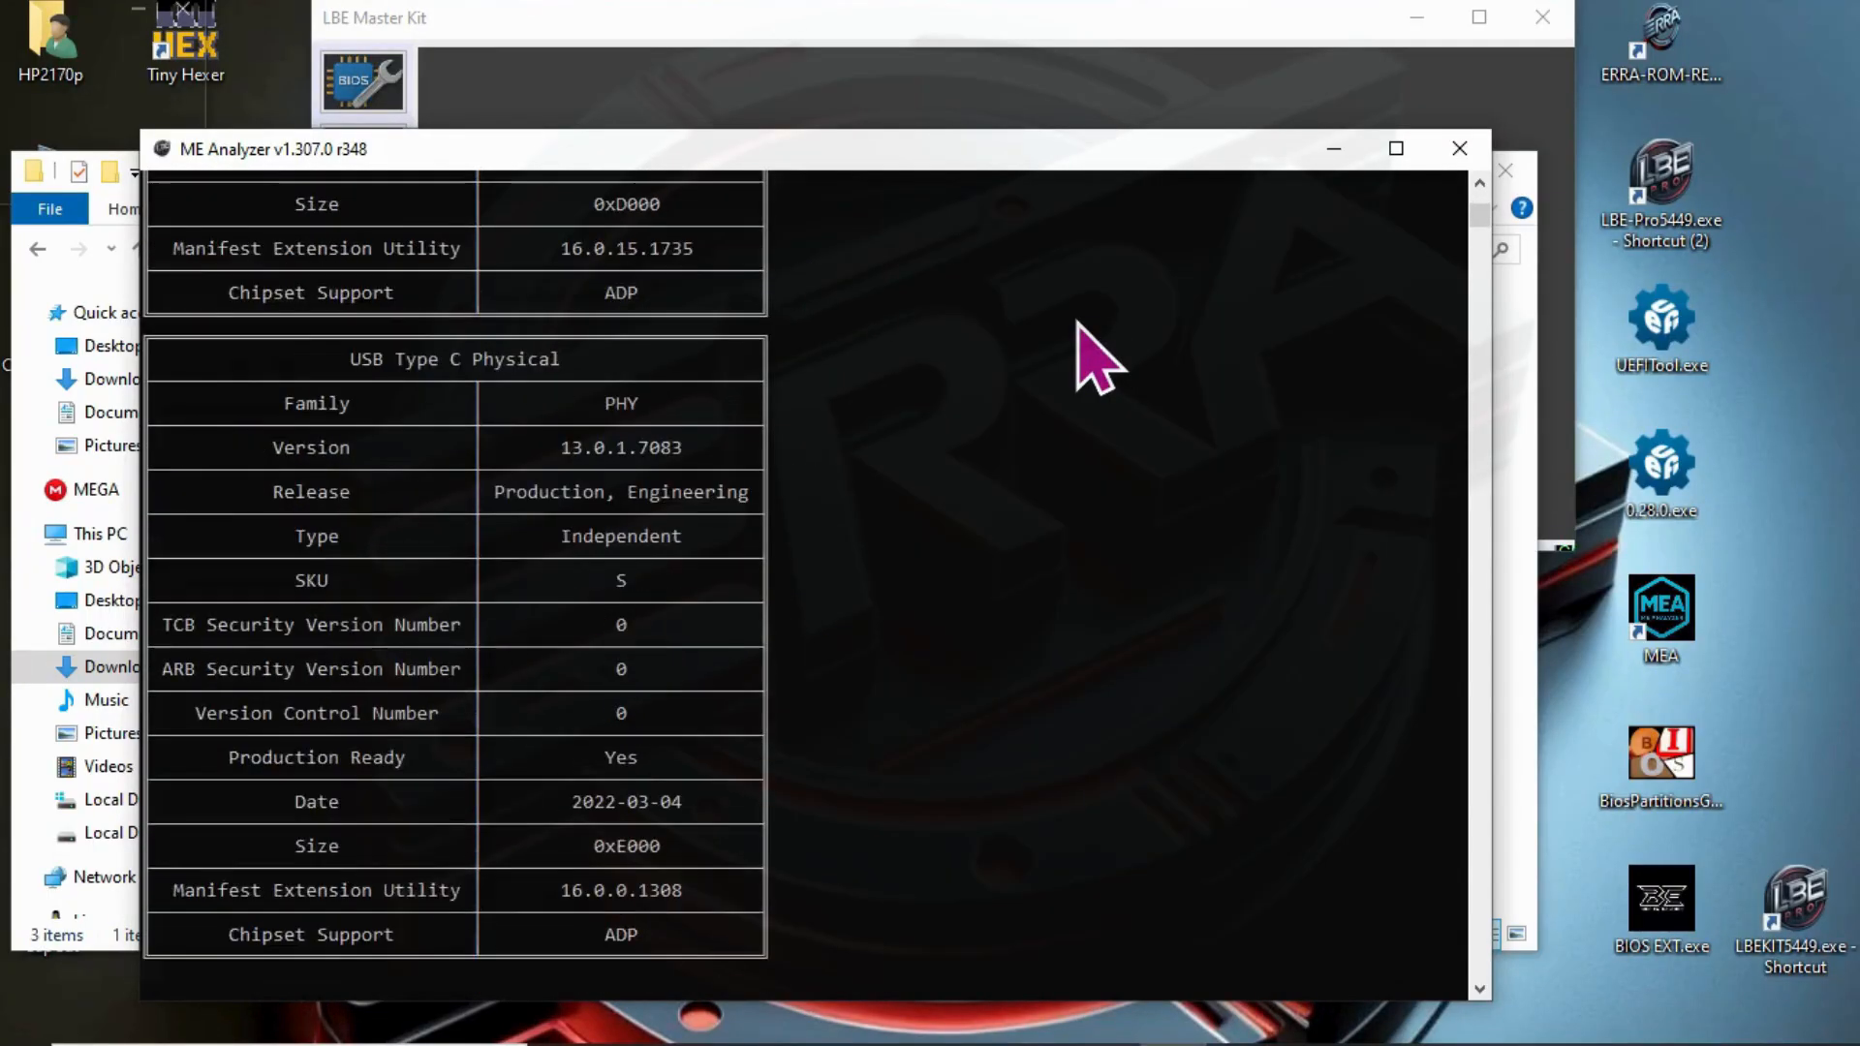
{"action": "scroll", "coordinate": [1078, 325], "scroll_direction": "up", "scroll_amount": 20}
{"action": "scroll", "coordinate": [1070, 242], "scroll_direction": "down", "scroll_amount": 2}
{"action": "scroll", "coordinate": [1008, 659], "scroll_direction": "down", "scroll_amount": 15}
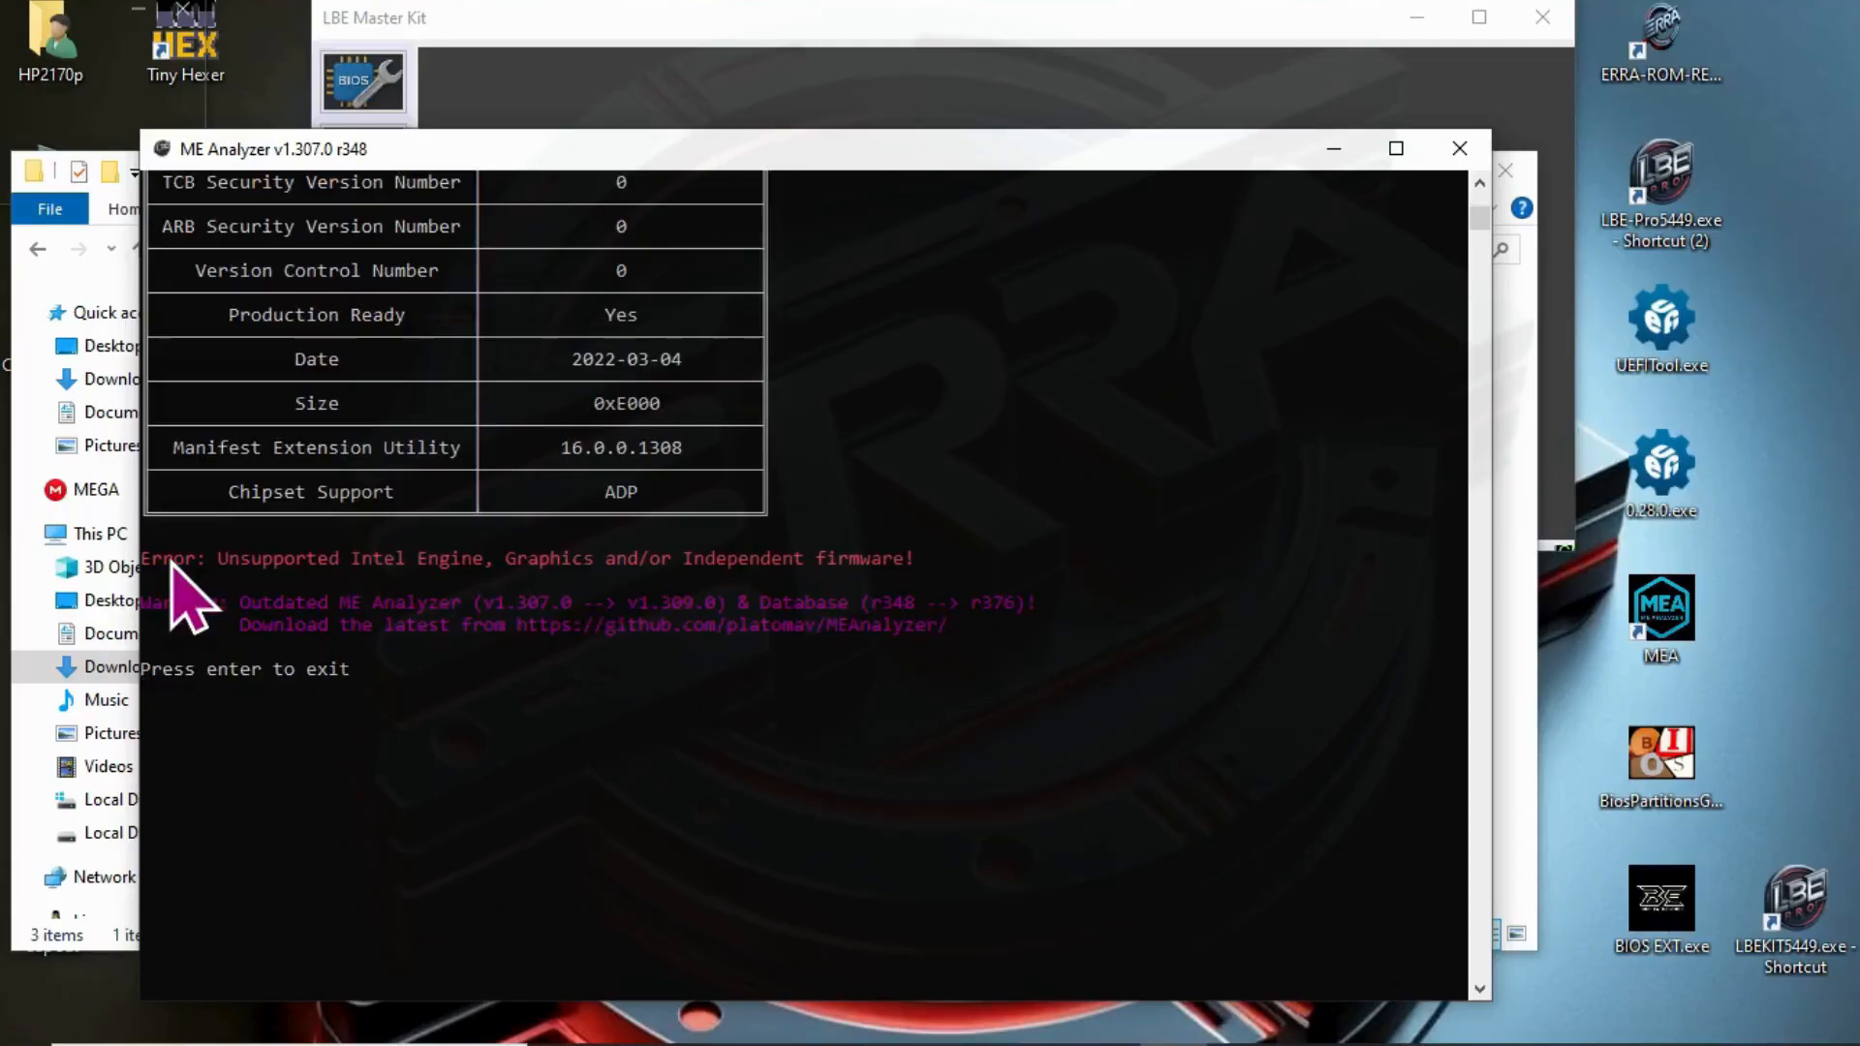
{"action": "left_click_drag", "start_coordinate": [145, 560], "coordinate": [926, 569]}
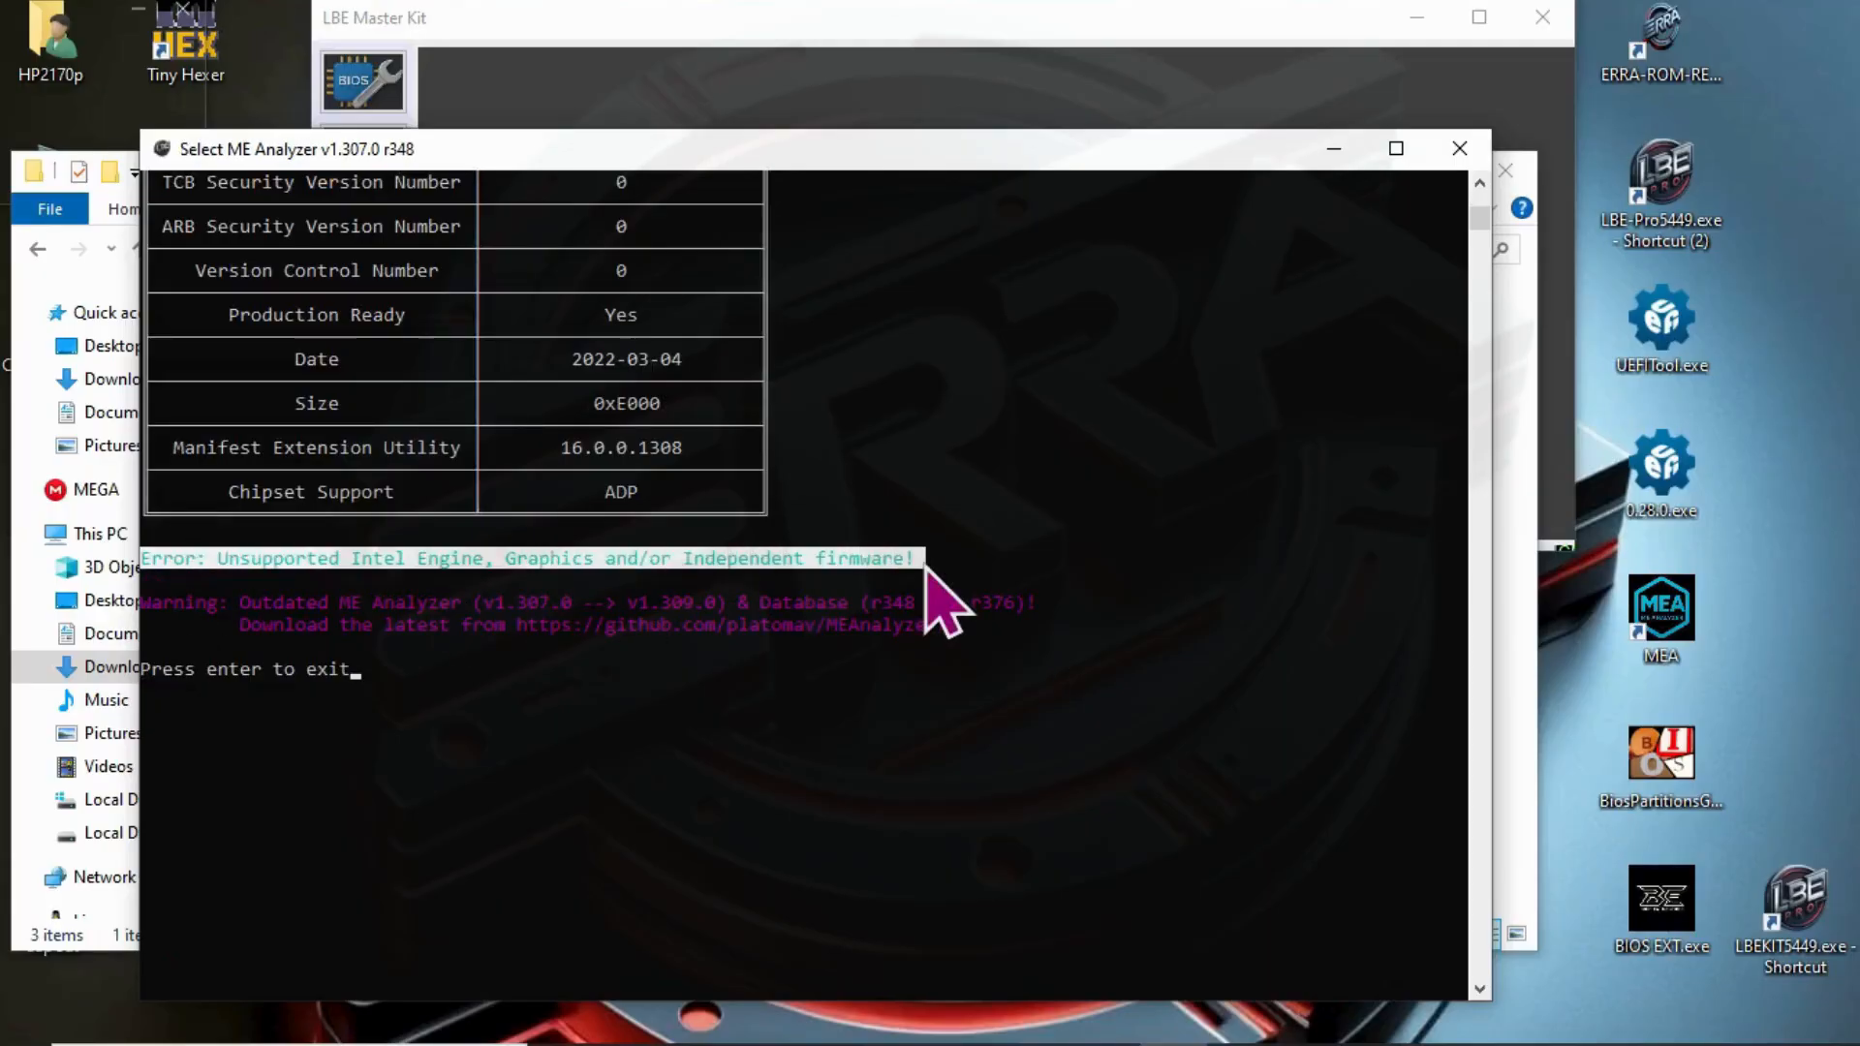
{"action": "right_click", "coordinate": [919, 758]}
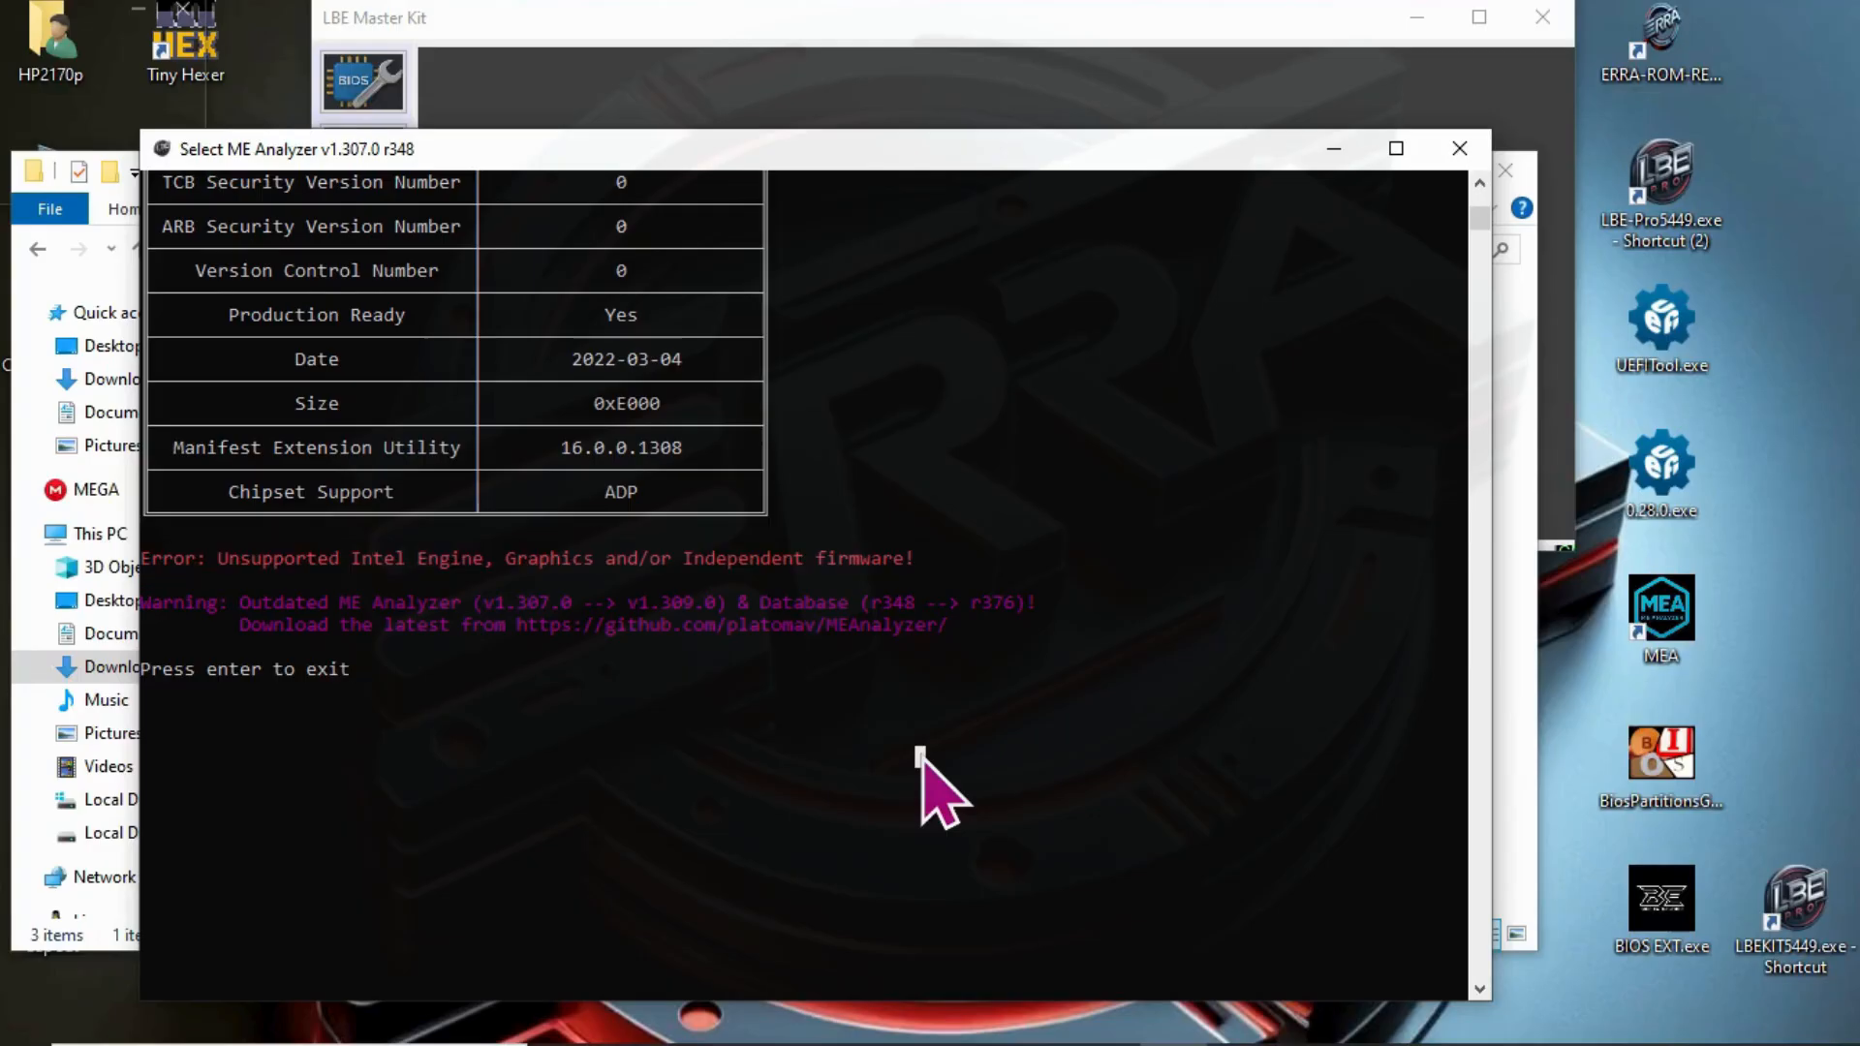
{"action": "left_click", "coordinate": [1459, 150]}
- Open the new BIOS image in UEFITool, inspect its ME and BIOS regions, and close it
{"action": "left_click_drag", "start_coordinate": [537, 392], "coordinate": [1670, 344]}
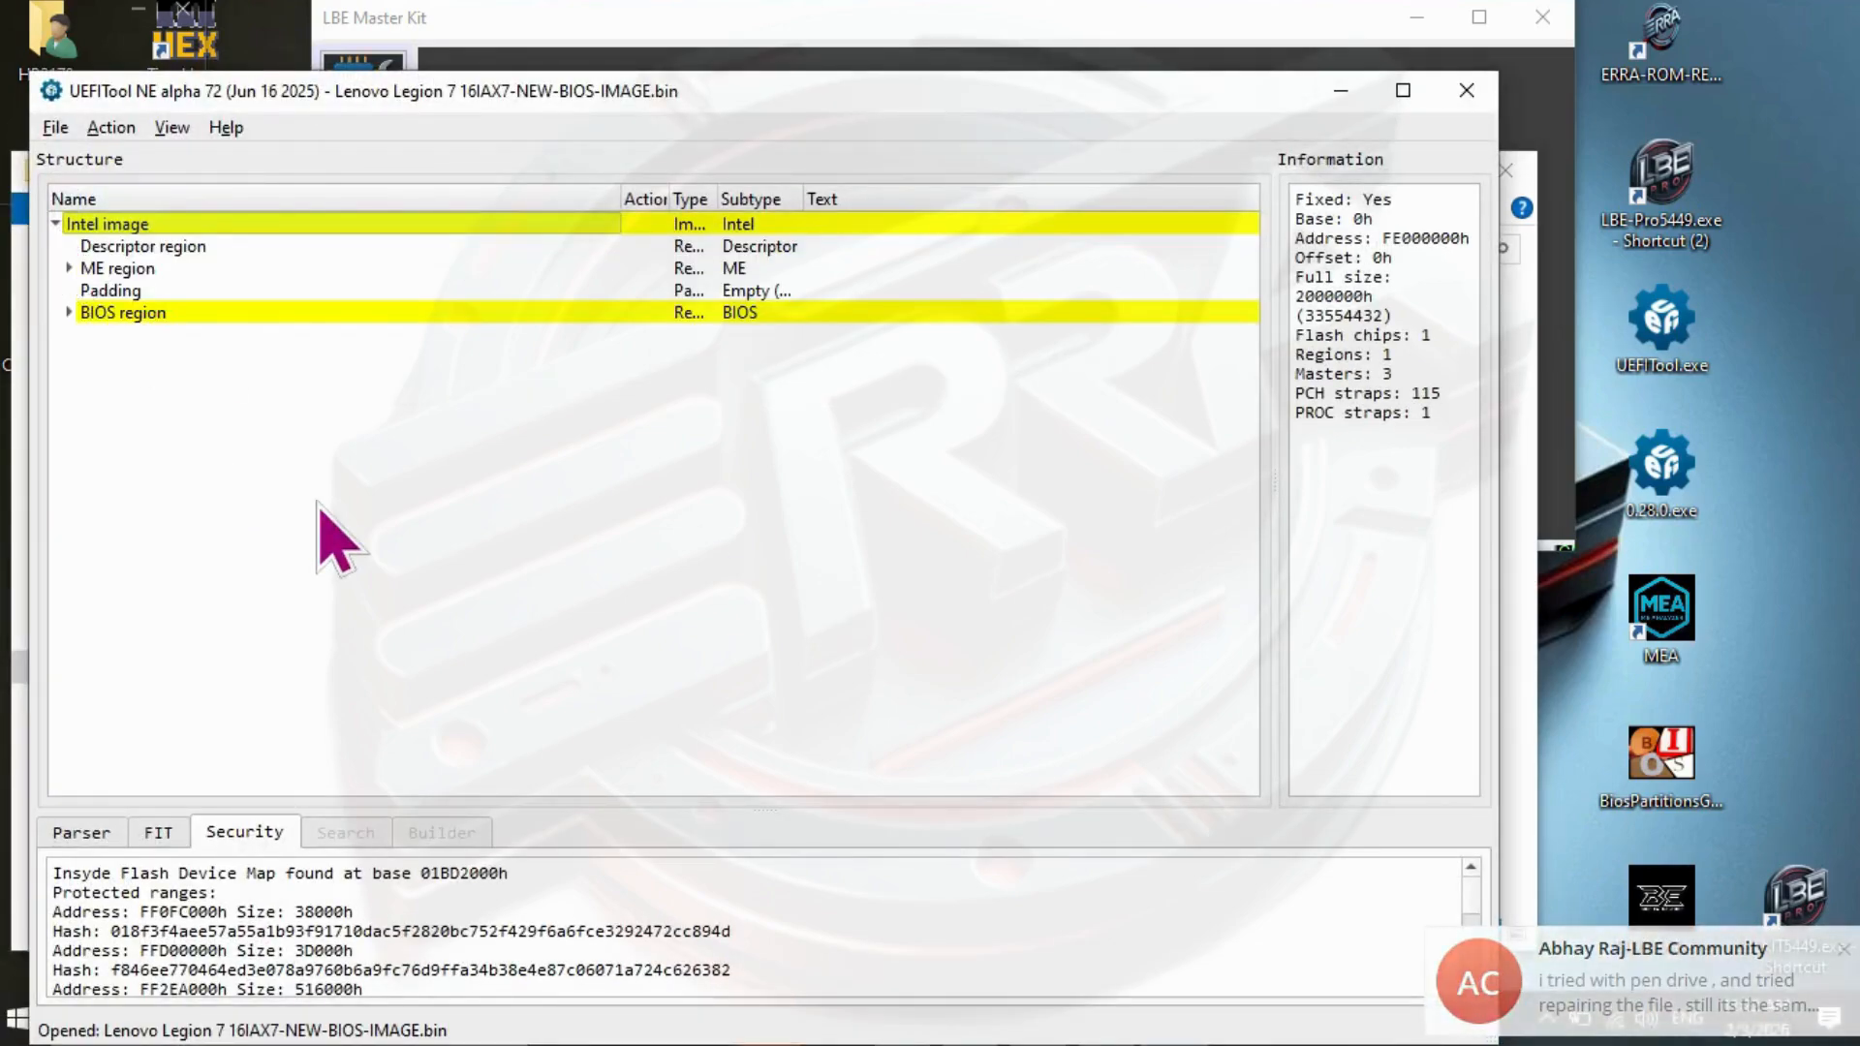
{"action": "left_click", "coordinate": [69, 312]}
{"action": "left_click", "coordinate": [69, 268]}
{"action": "left_click", "coordinate": [68, 424]}
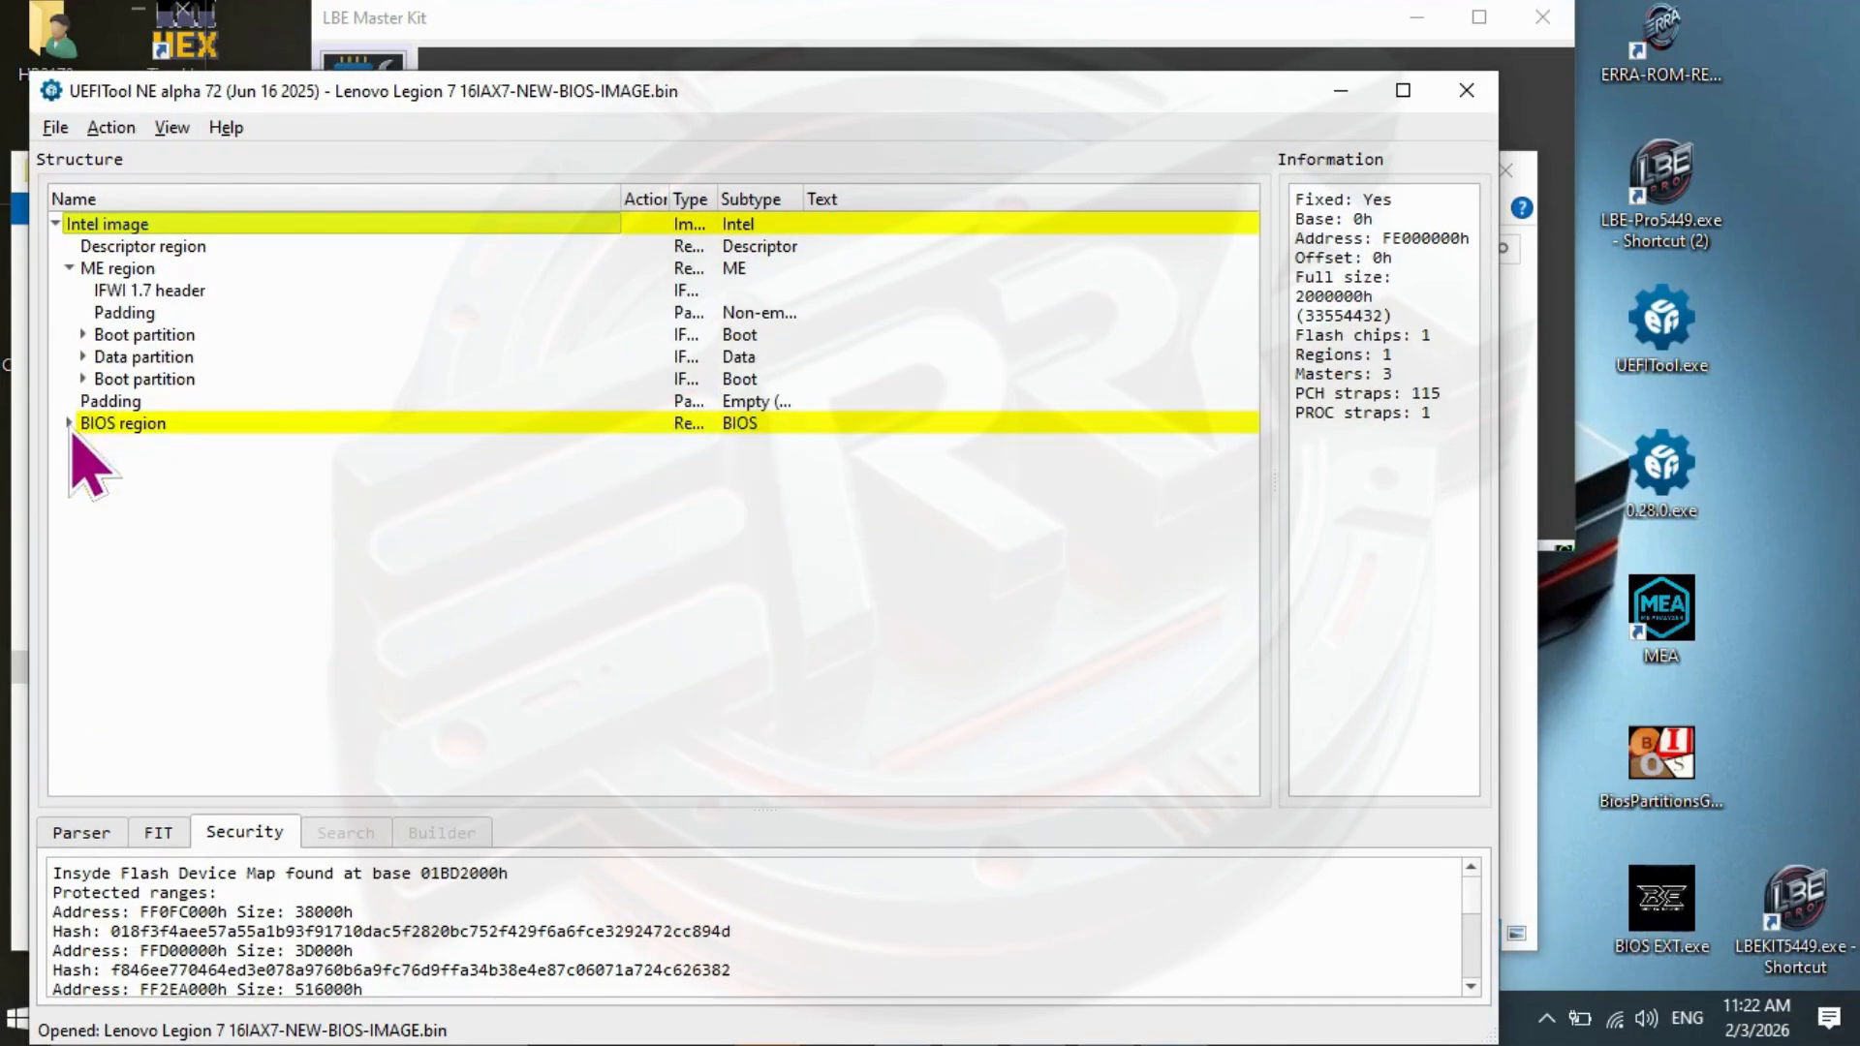
{"action": "left_click", "coordinate": [69, 268]}
{"action": "left_click", "coordinate": [1468, 104]}
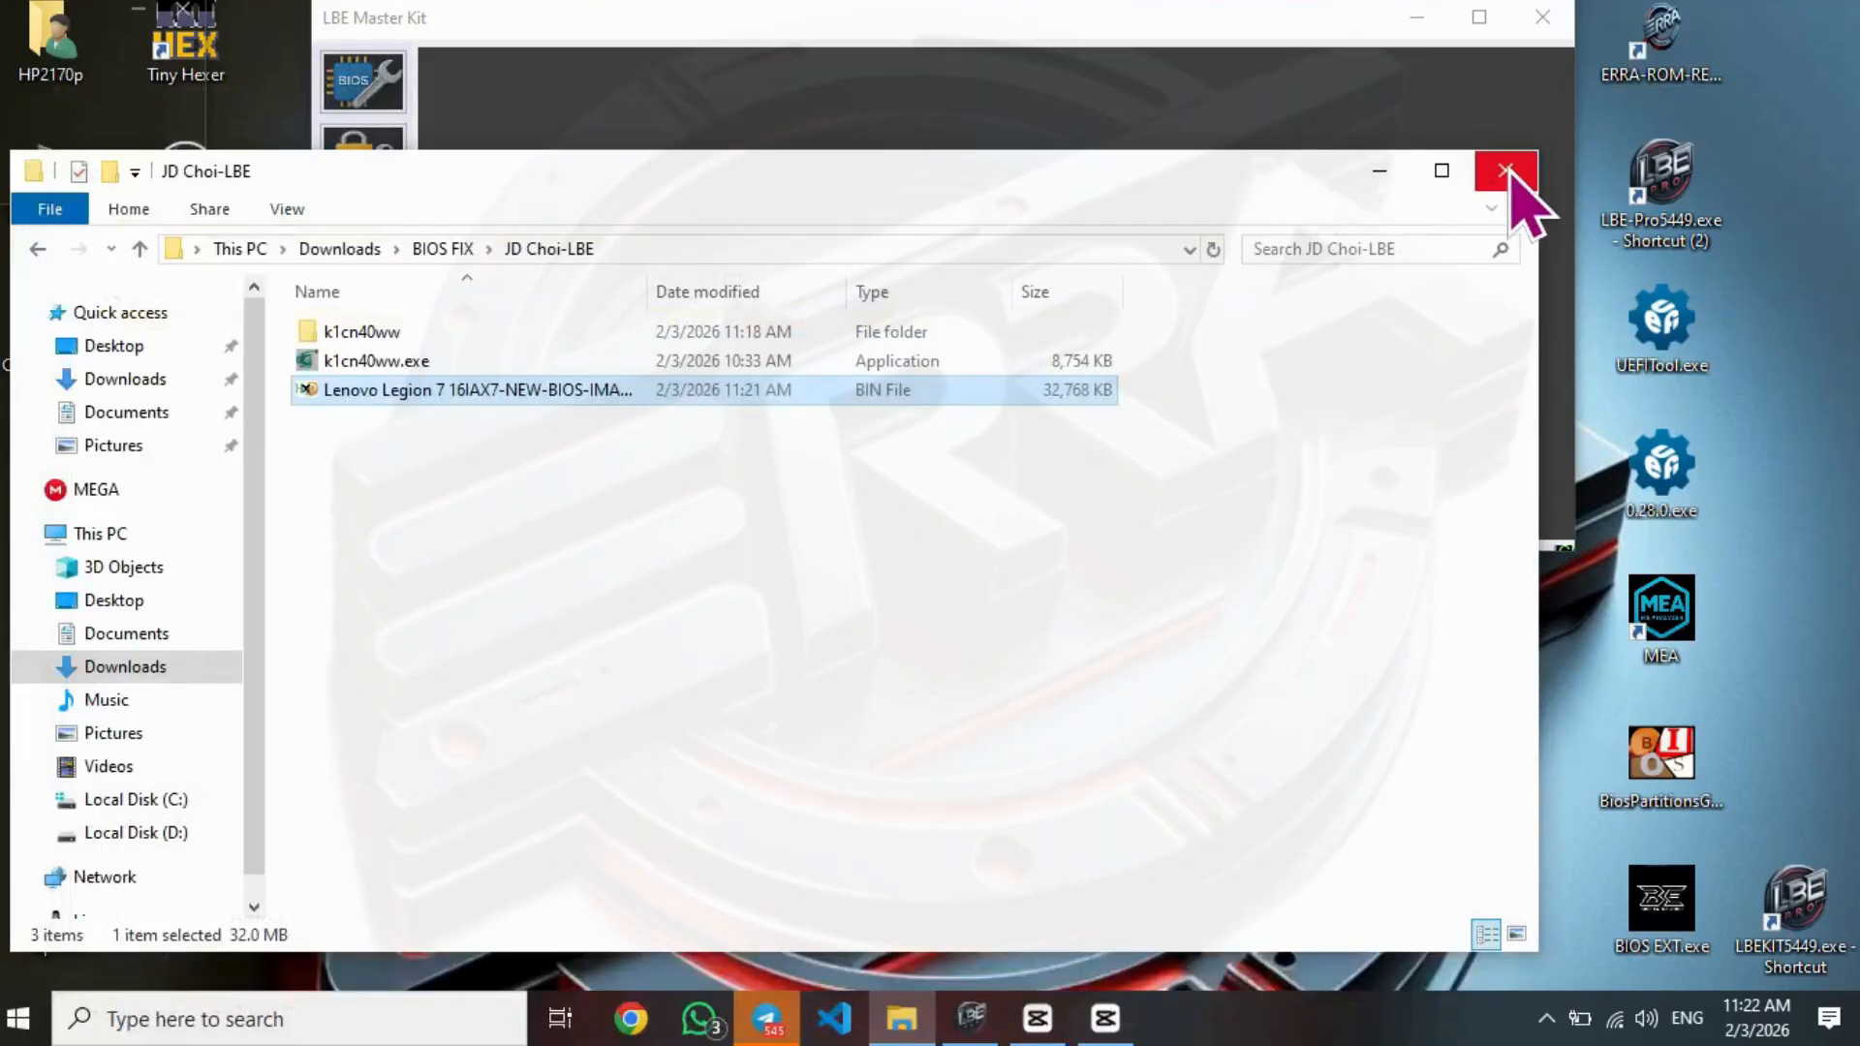
- Delete the extracted k1cn40ww folder from the customer's folder
{"action": "left_click_drag", "start_coordinate": [780, 193], "coordinate": [1013, 401]}
{"action": "left_click", "coordinate": [597, 538]}
{"action": "right_click", "coordinate": [596, 537]}
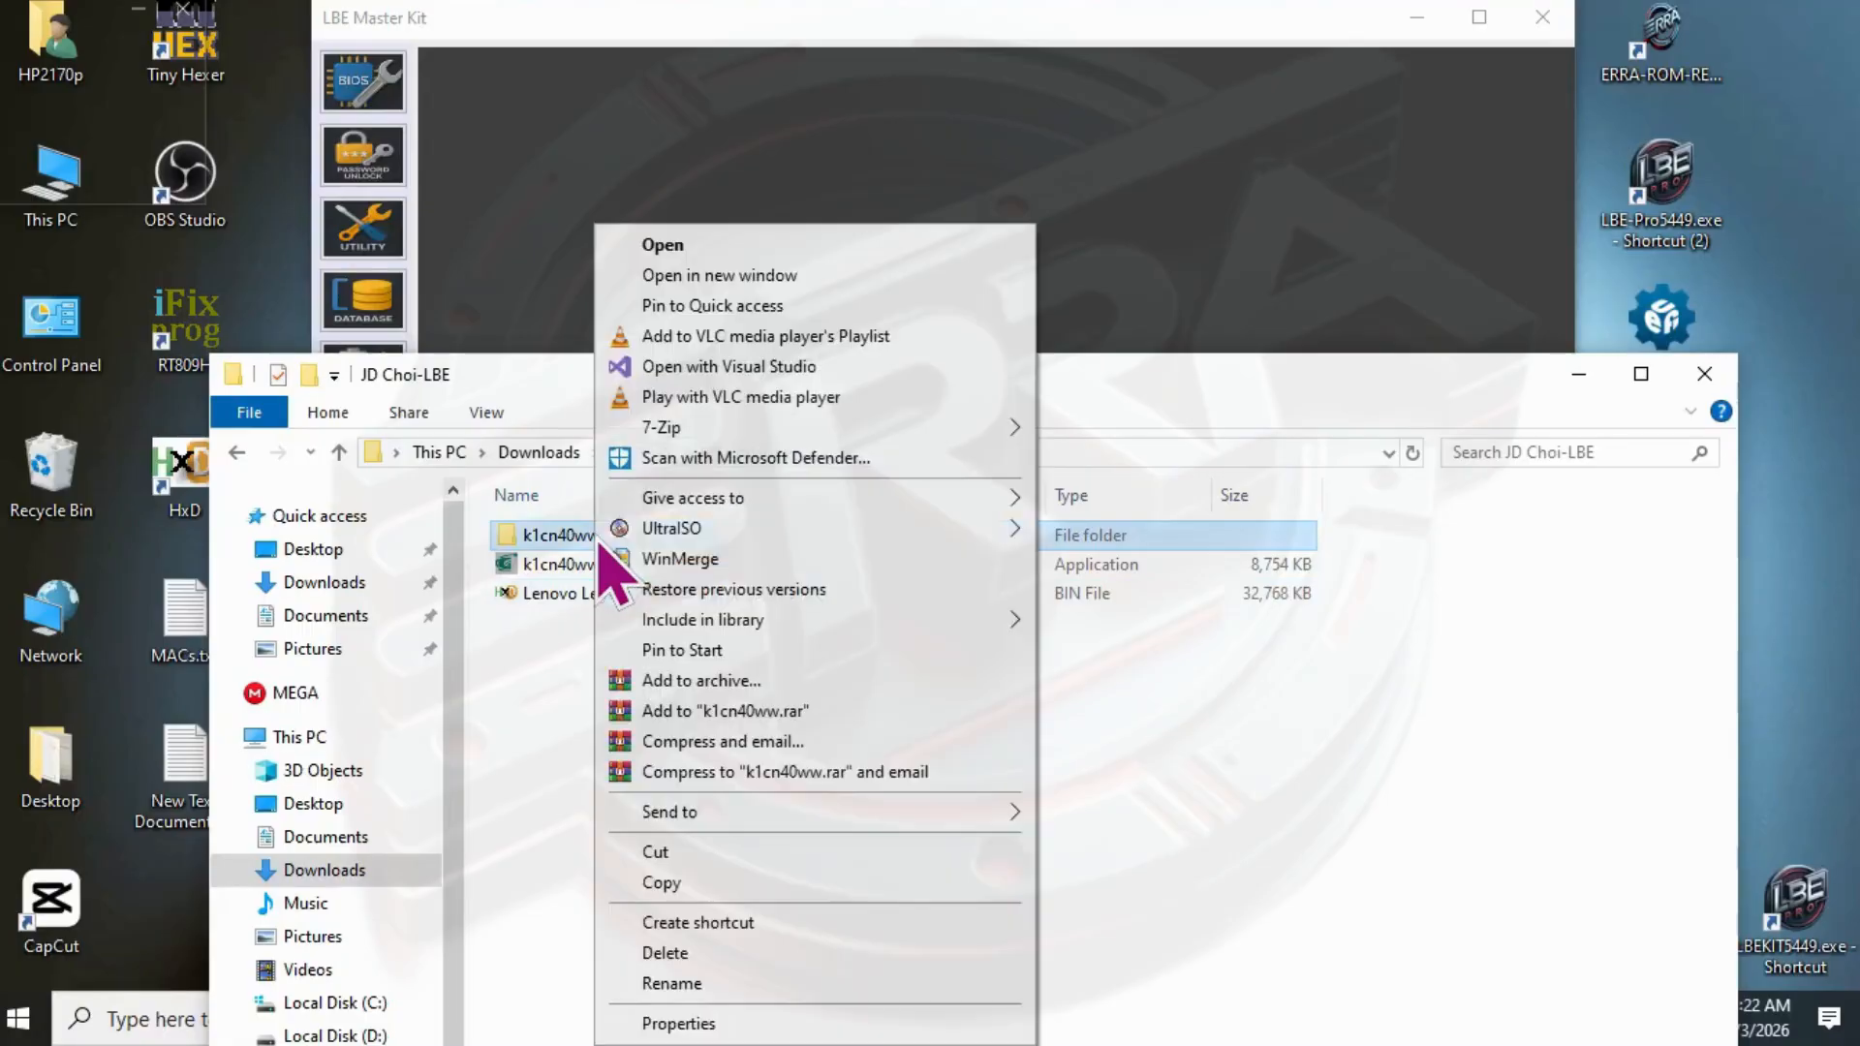
{"action": "left_click", "coordinate": [682, 954]}
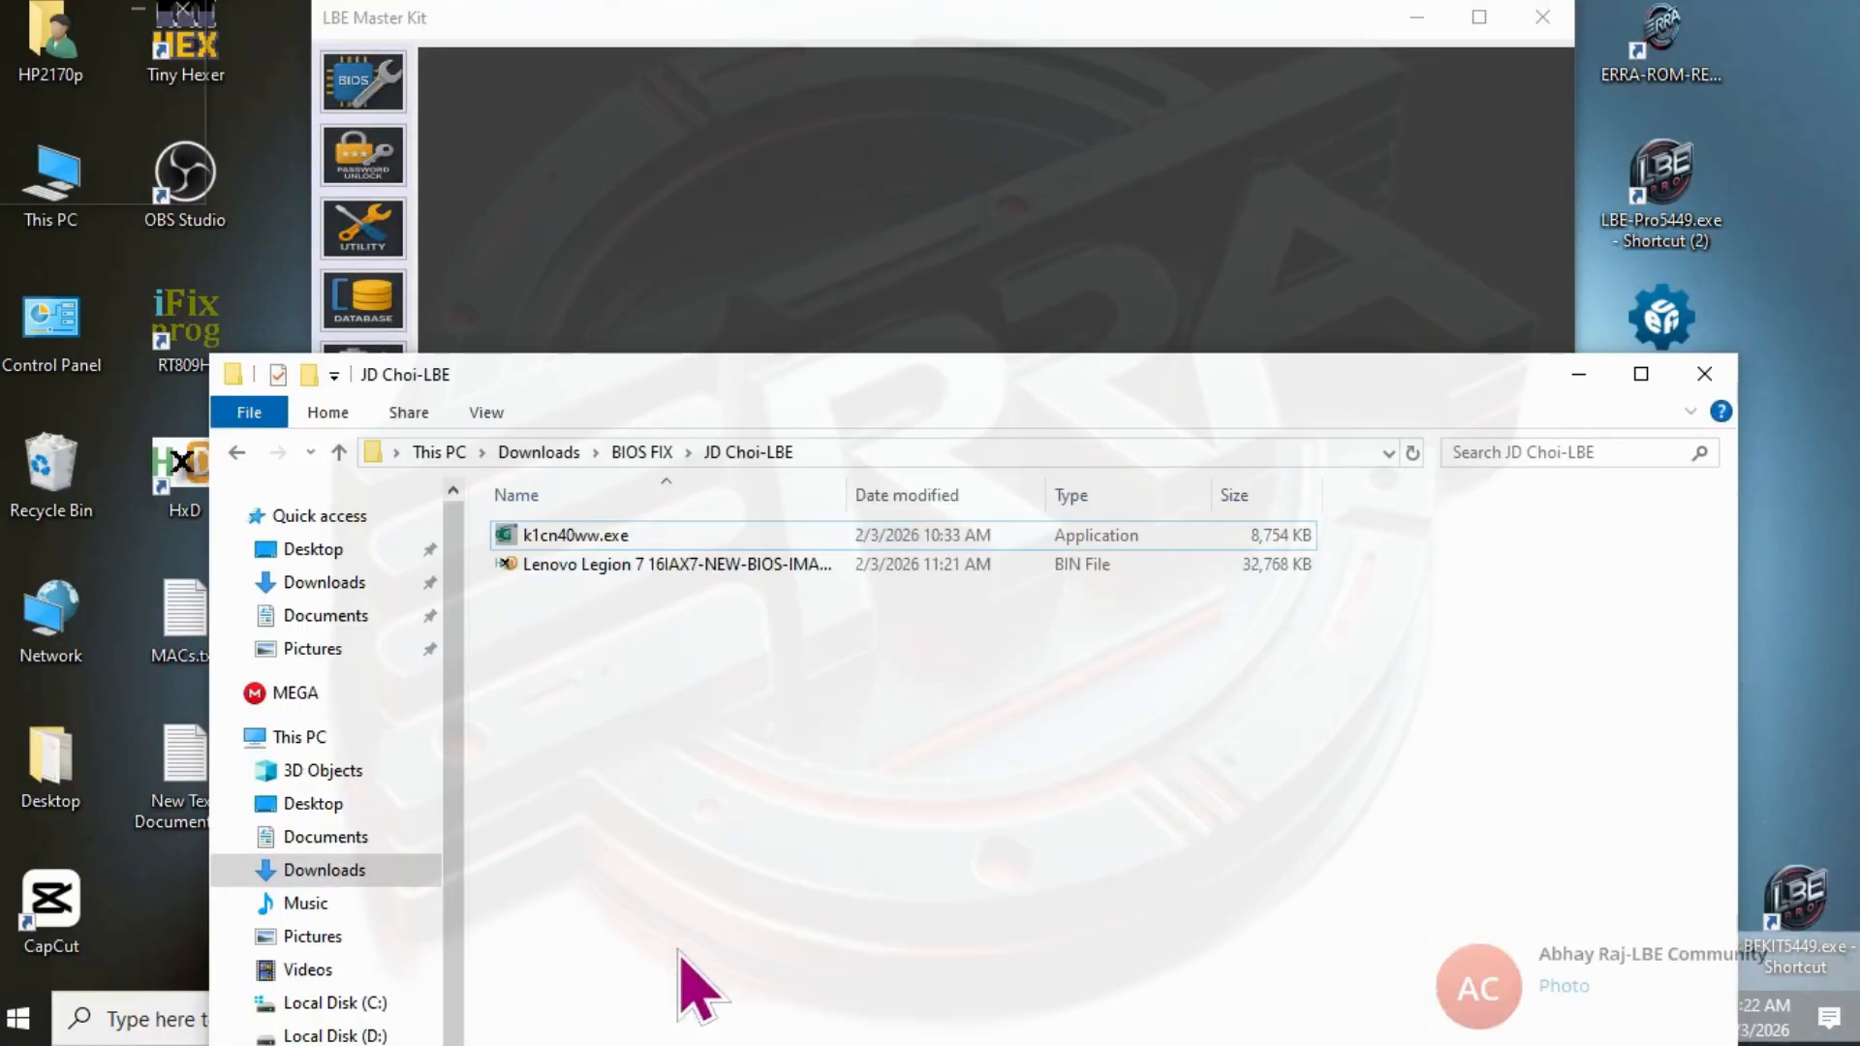
- Switch to LBE Master Kit, open its BIOS repair section and widen the window to show the file controls
{"action": "left_click", "coordinate": [1203, 145]}
{"action": "left_click", "coordinate": [357, 85]}
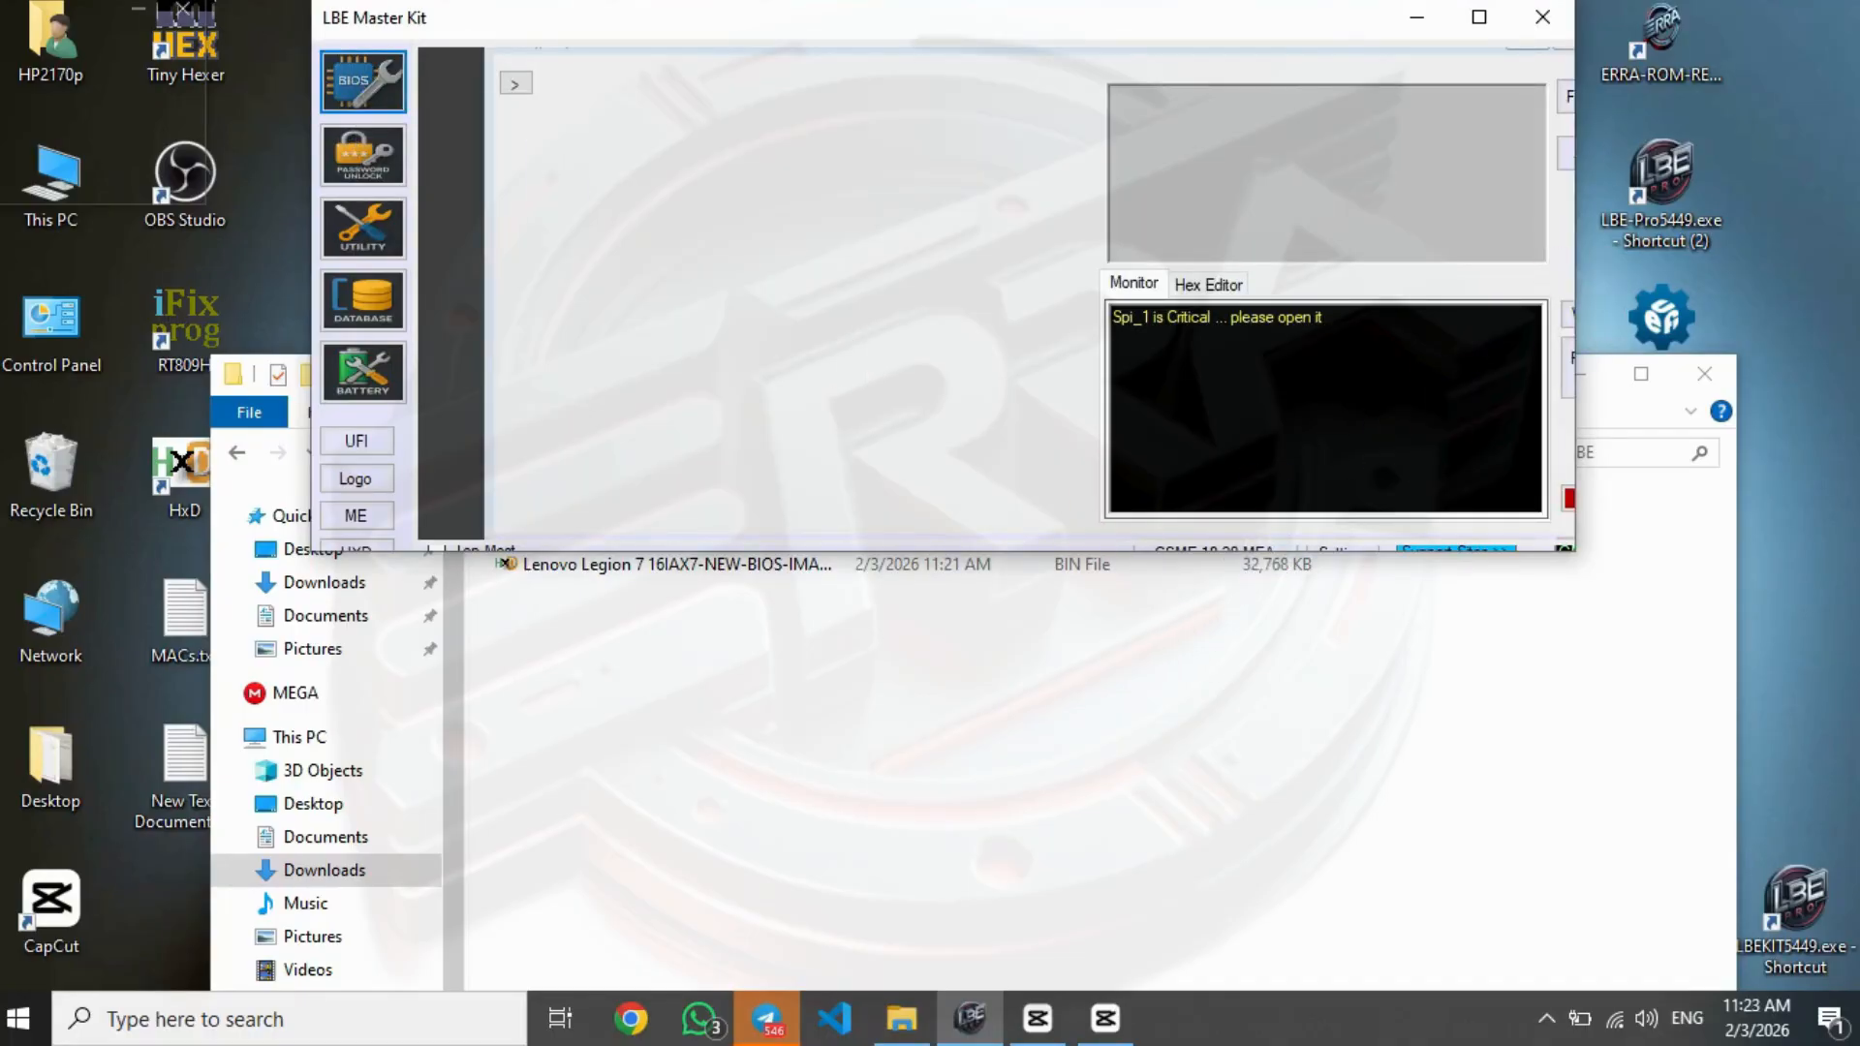
{"action": "left_click_drag", "start_coordinate": [1574, 261], "coordinate": [1705, 261]}
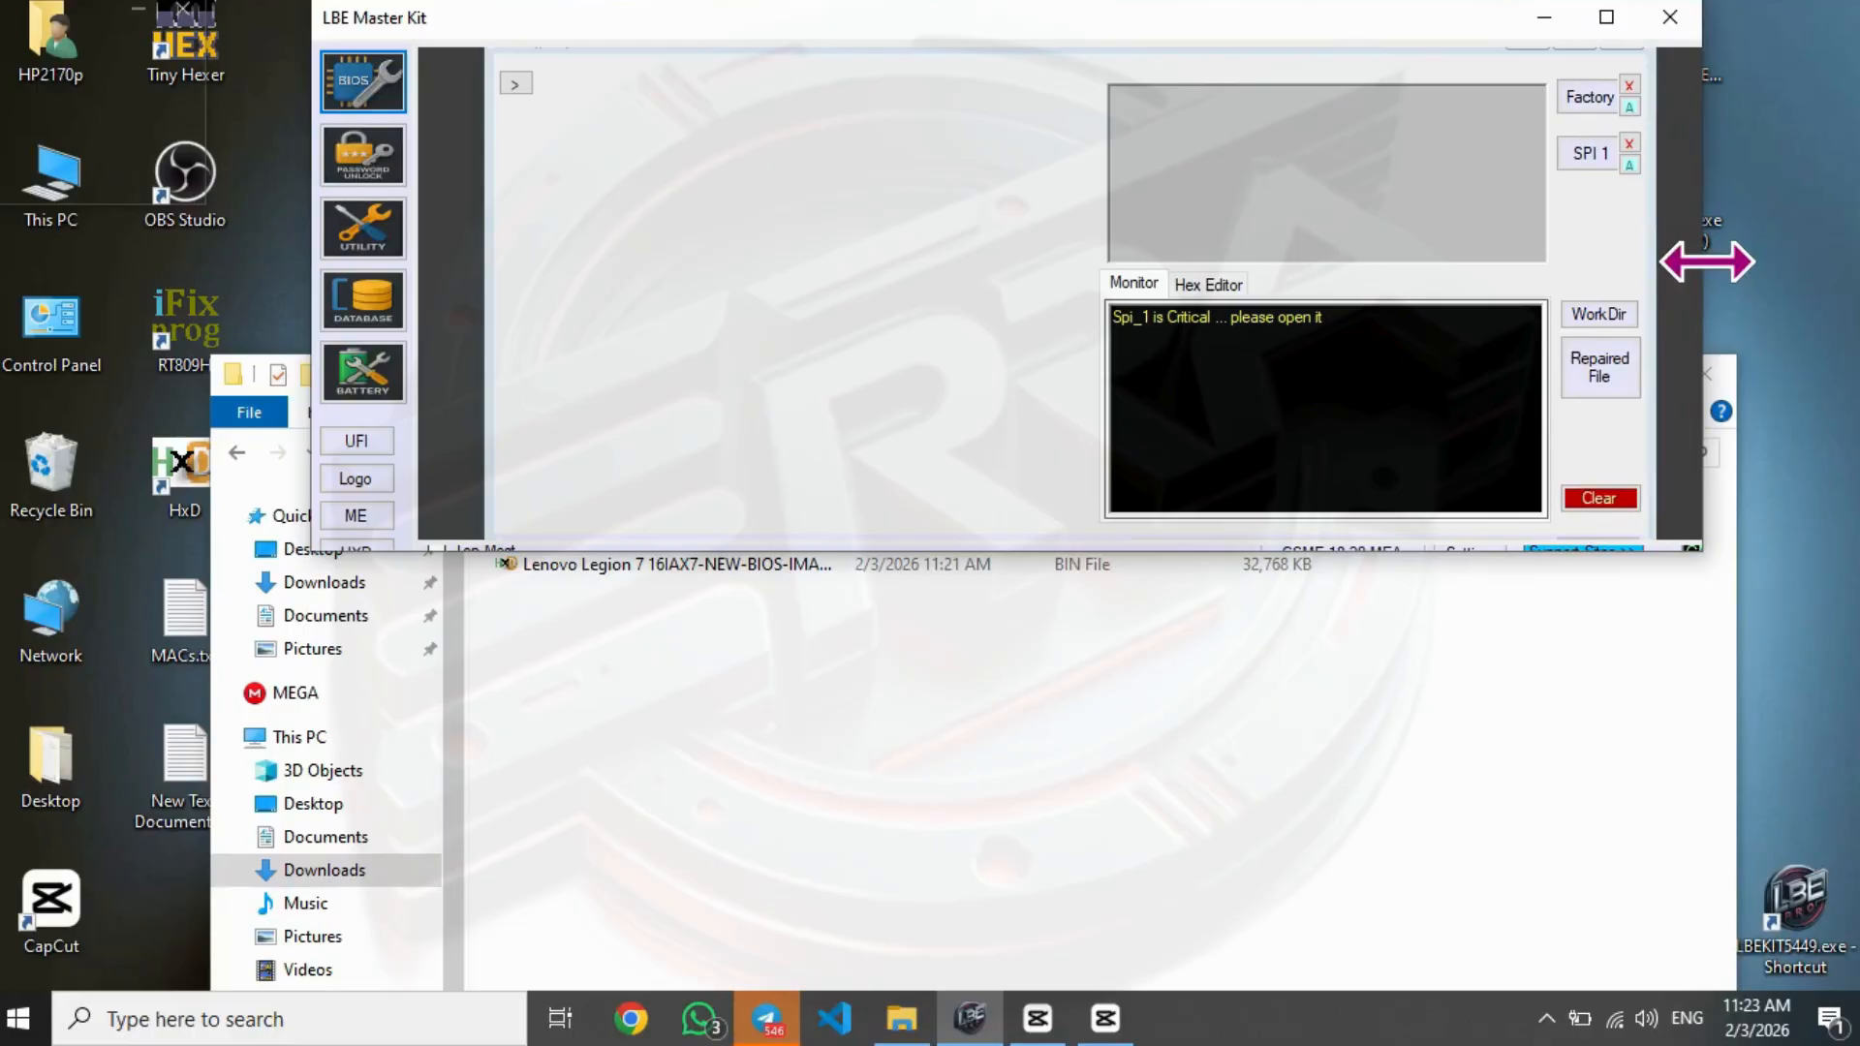
- Check the k1cn40ww.exe update file in the customer's folder and return to LBE Master Kit
{"action": "left_click", "coordinate": [1245, 797]}
{"action": "left_click", "coordinate": [562, 535]}
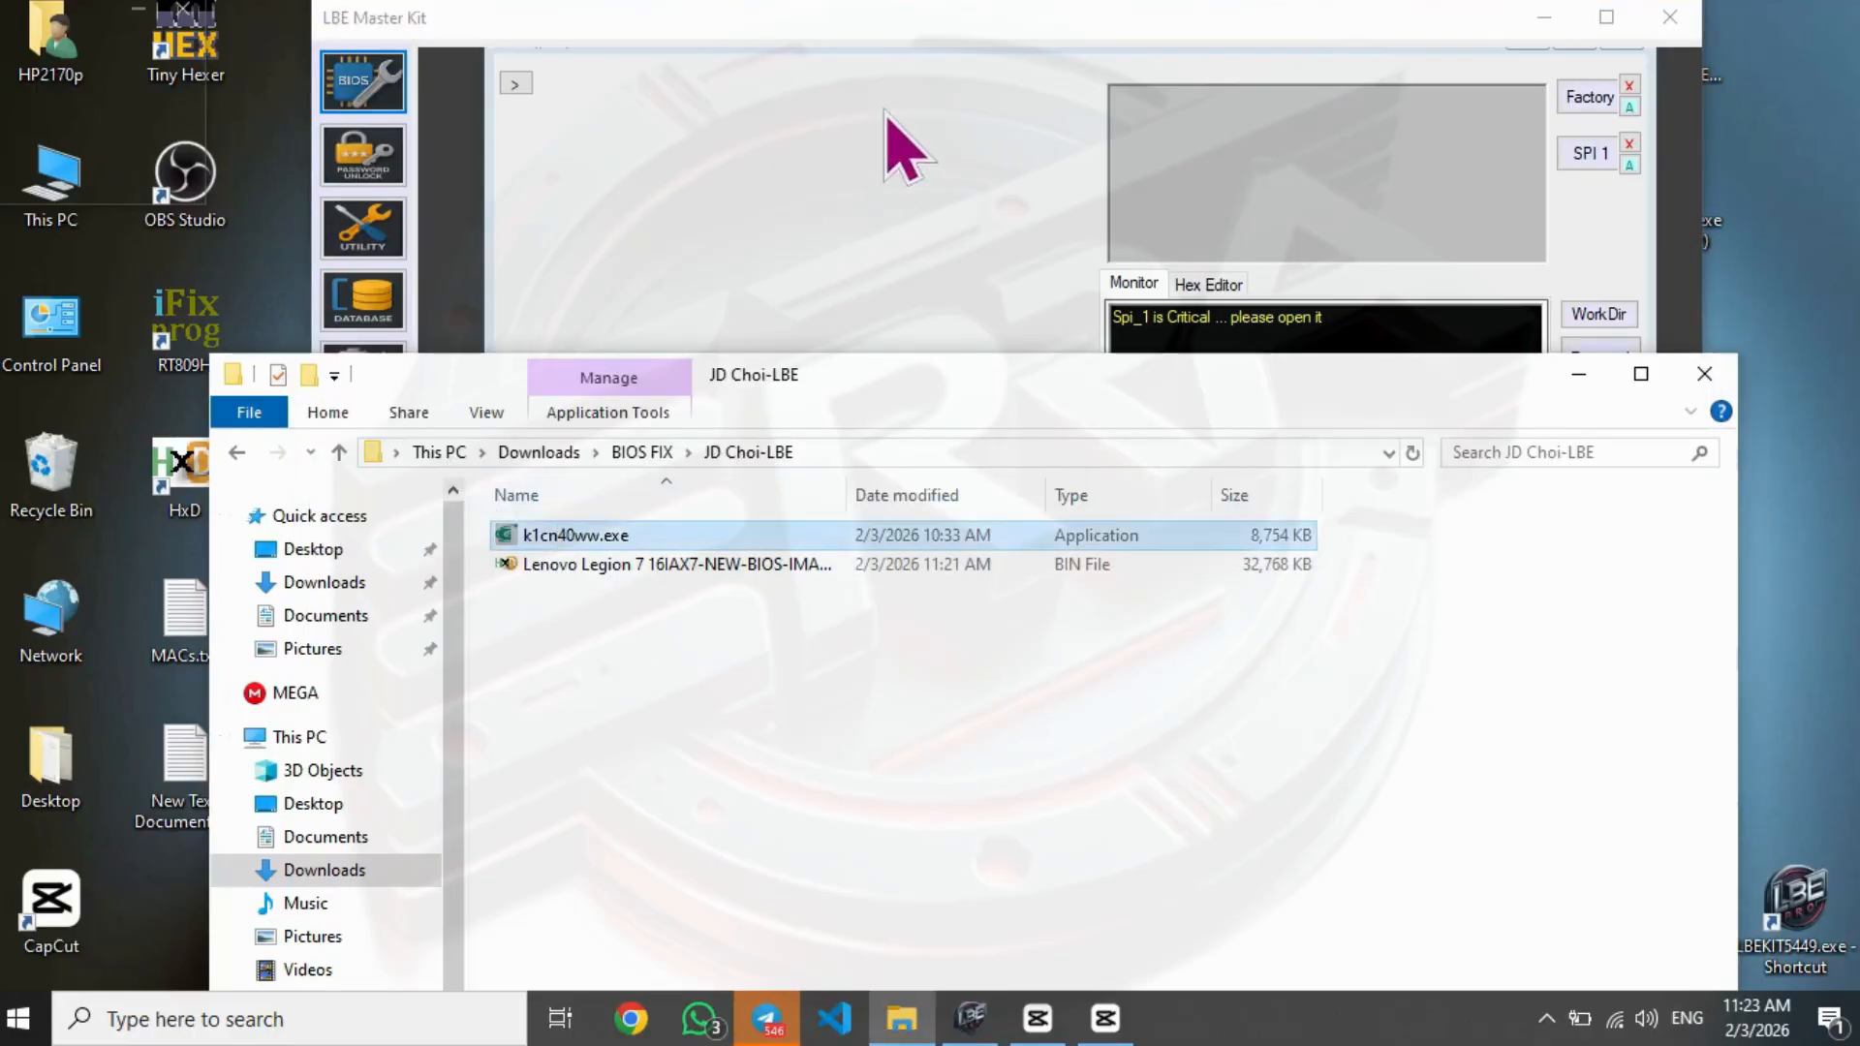
{"action": "left_click", "coordinate": [887, 111]}
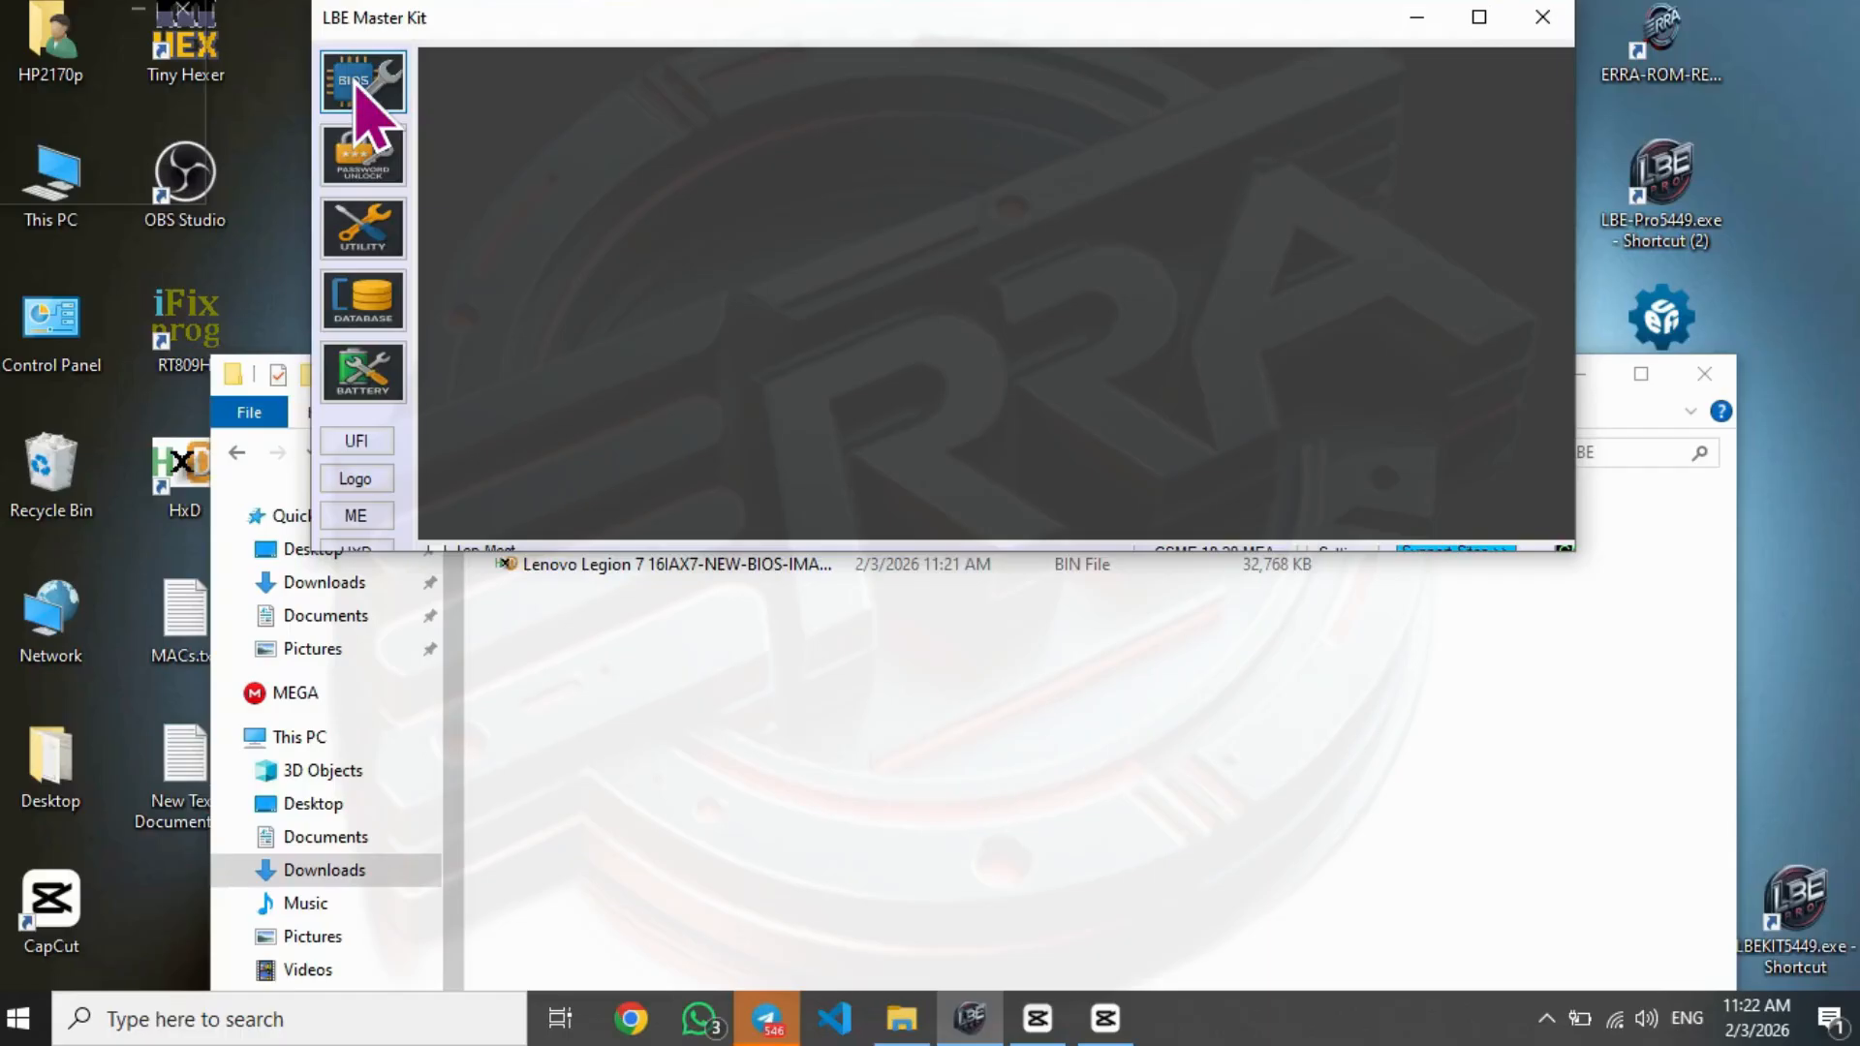
- Open the BIOS repair section again at full width and locate k1cn40ww.exe as the source file in the customer's folder
{"action": "left_click", "coordinate": [359, 85]}
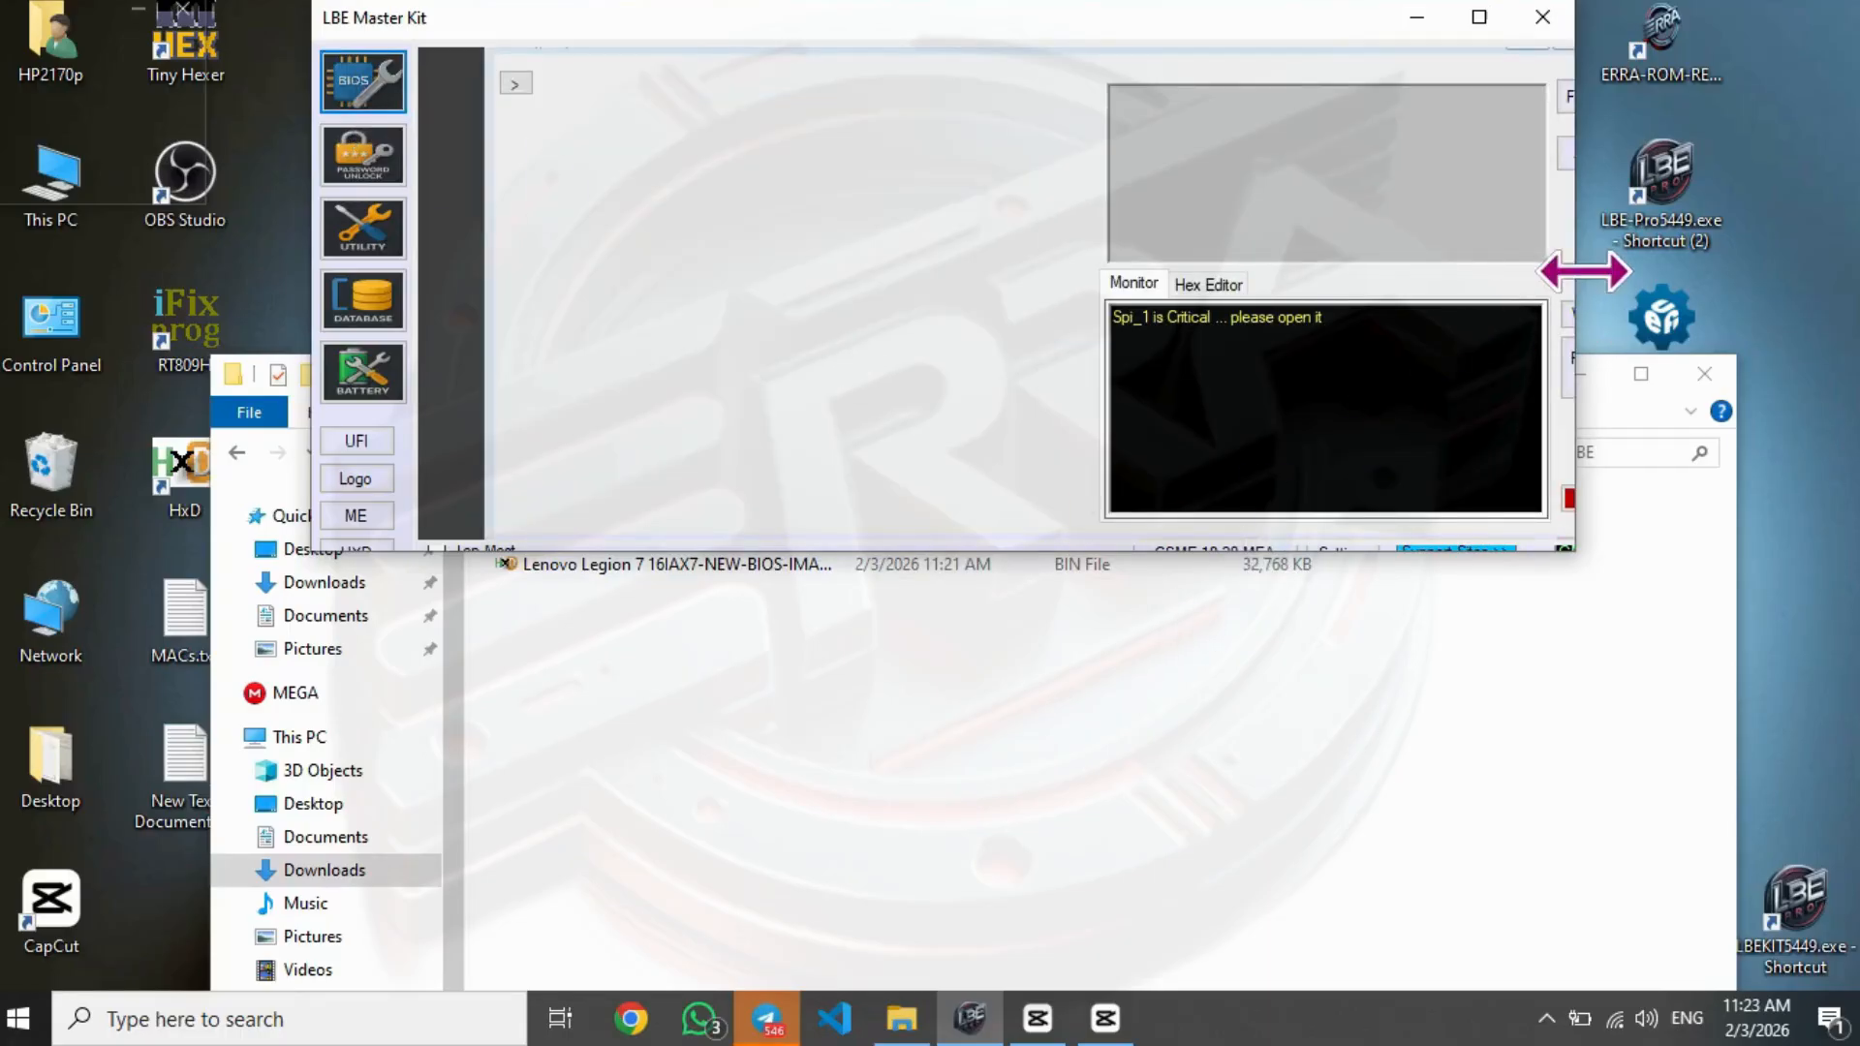
{"action": "left_click_drag", "start_coordinate": [1585, 272], "coordinate": [1707, 262]}
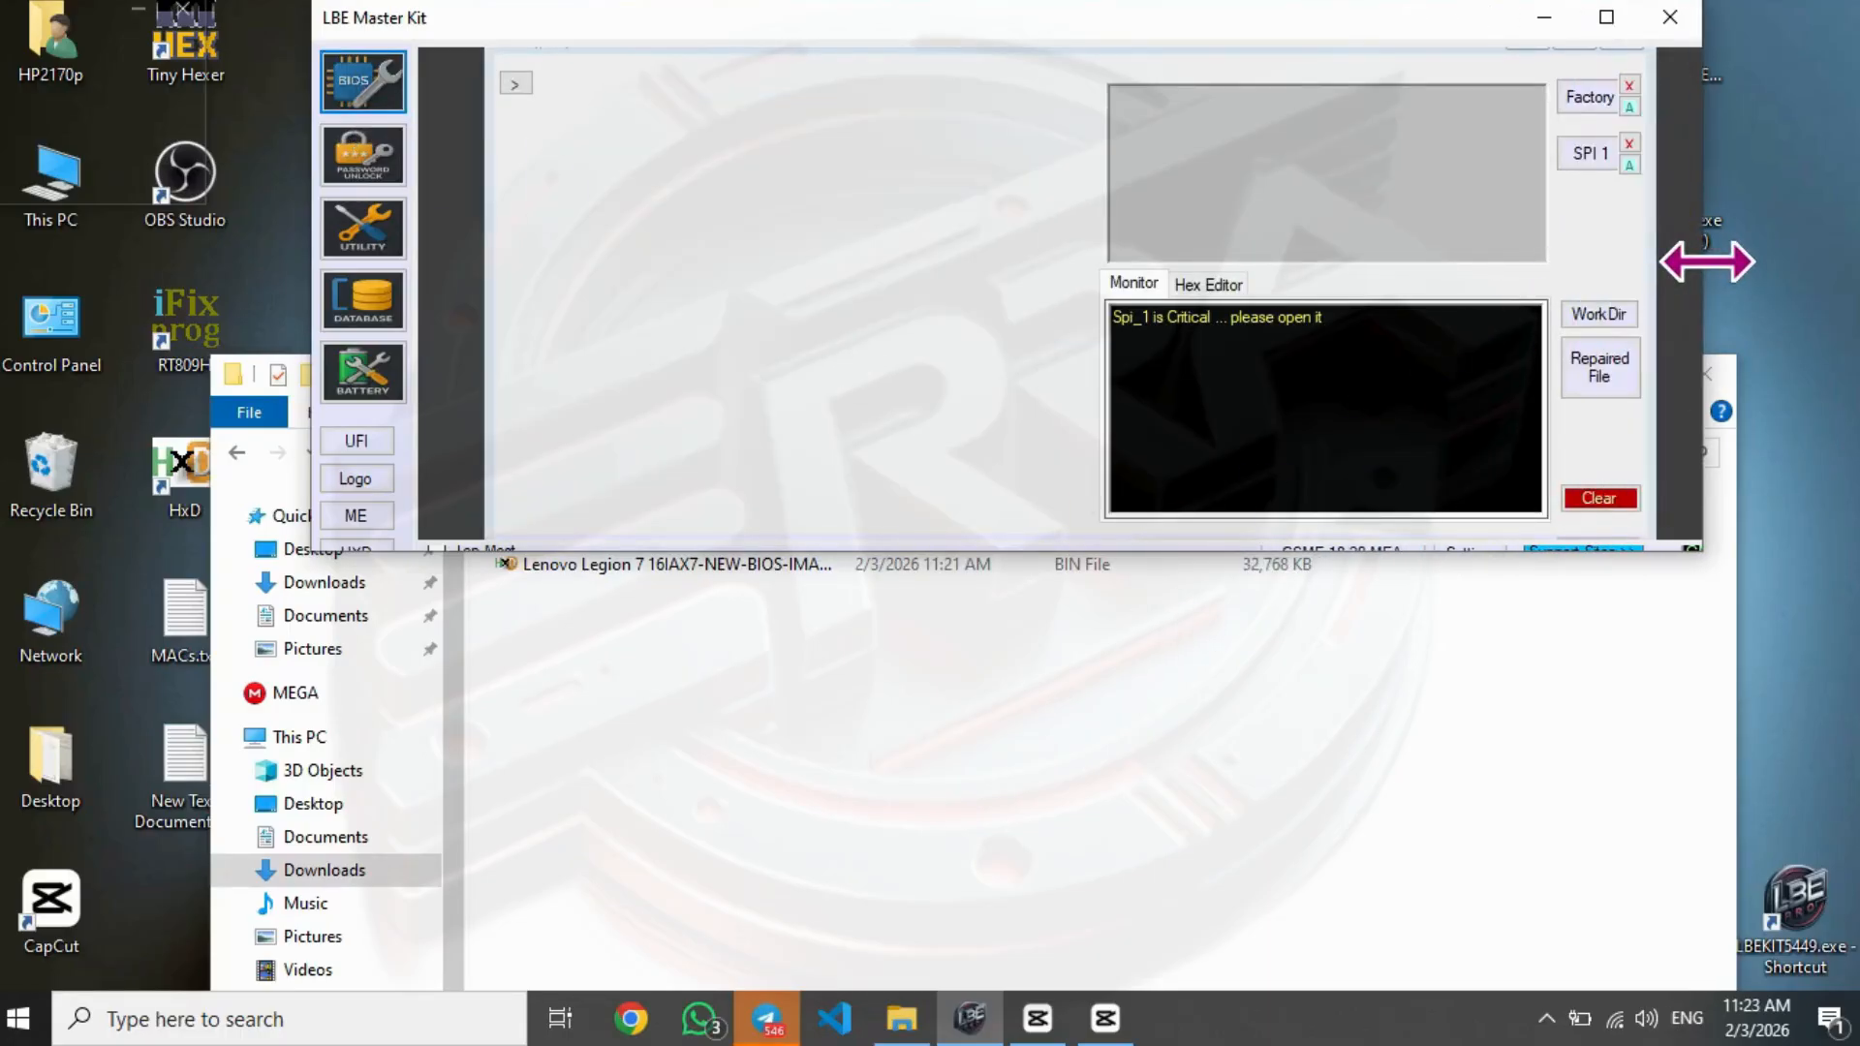
{"action": "left_click", "coordinate": [1249, 803]}
{"action": "left_click", "coordinate": [518, 535]}
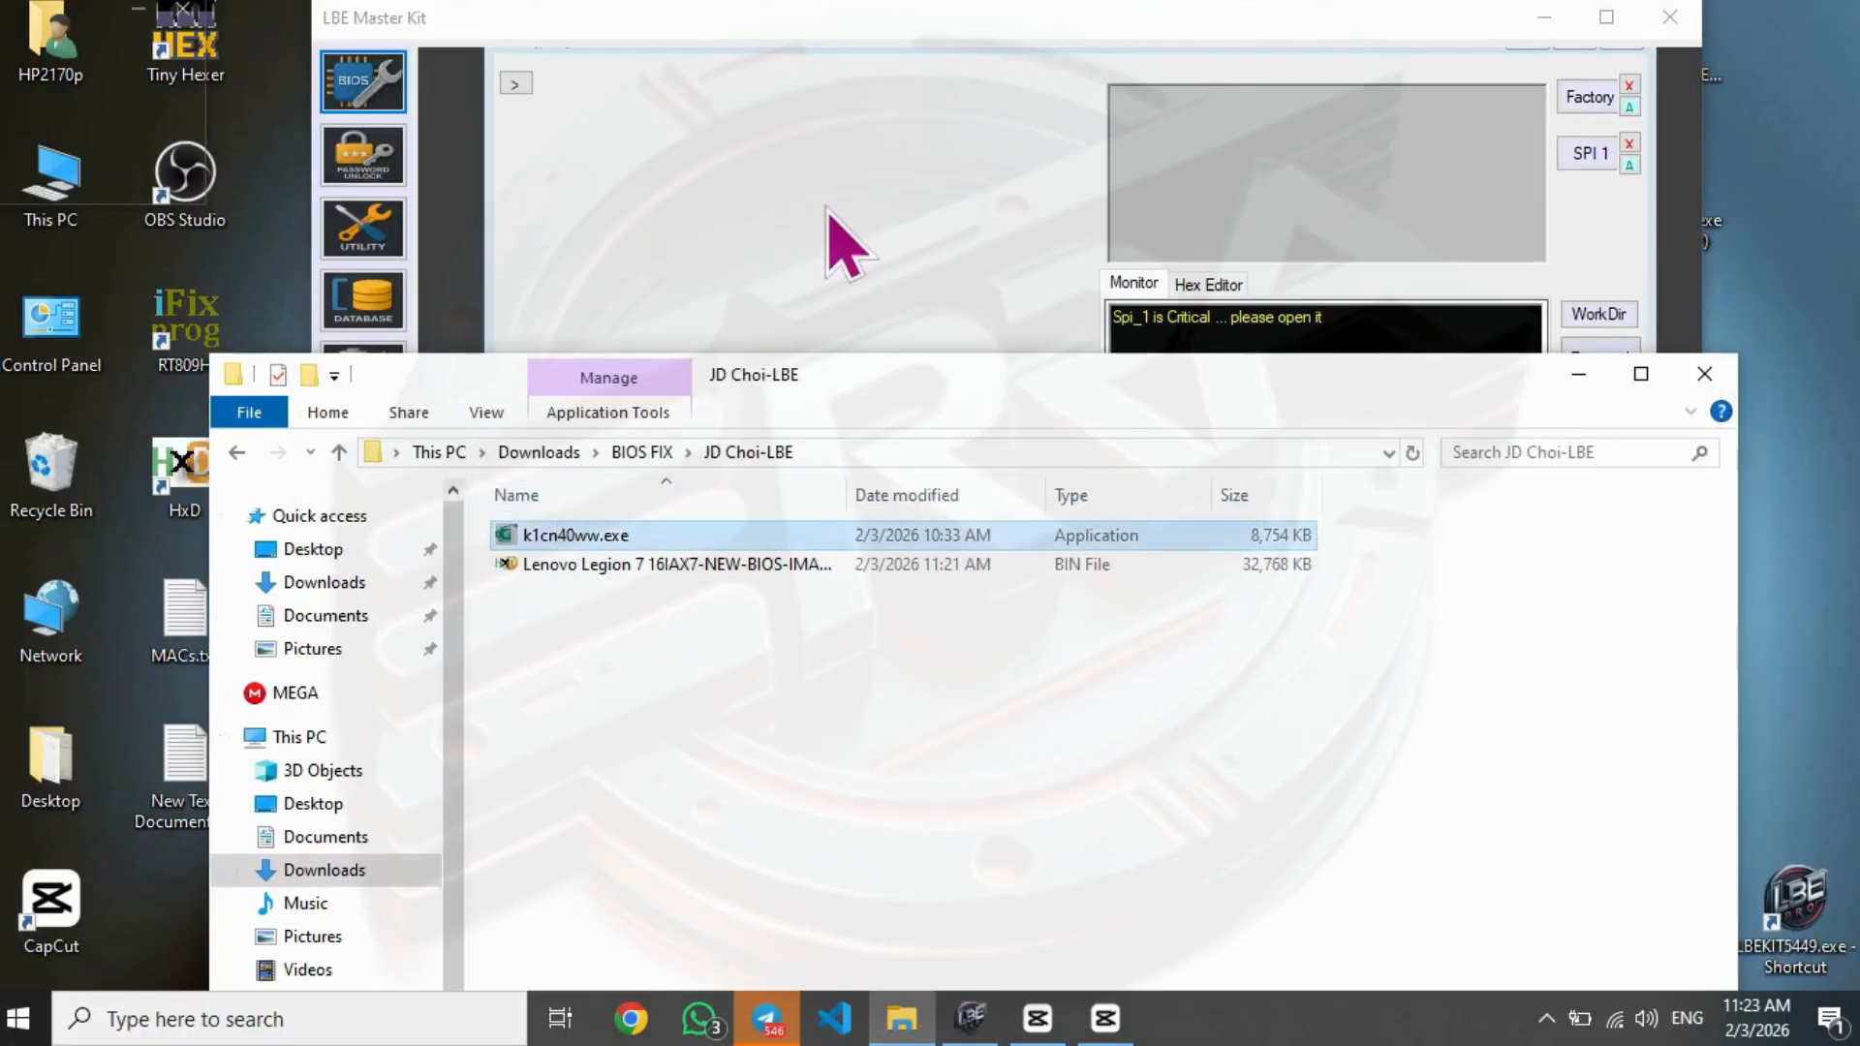
{"action": "left_click", "coordinate": [954, 34]}
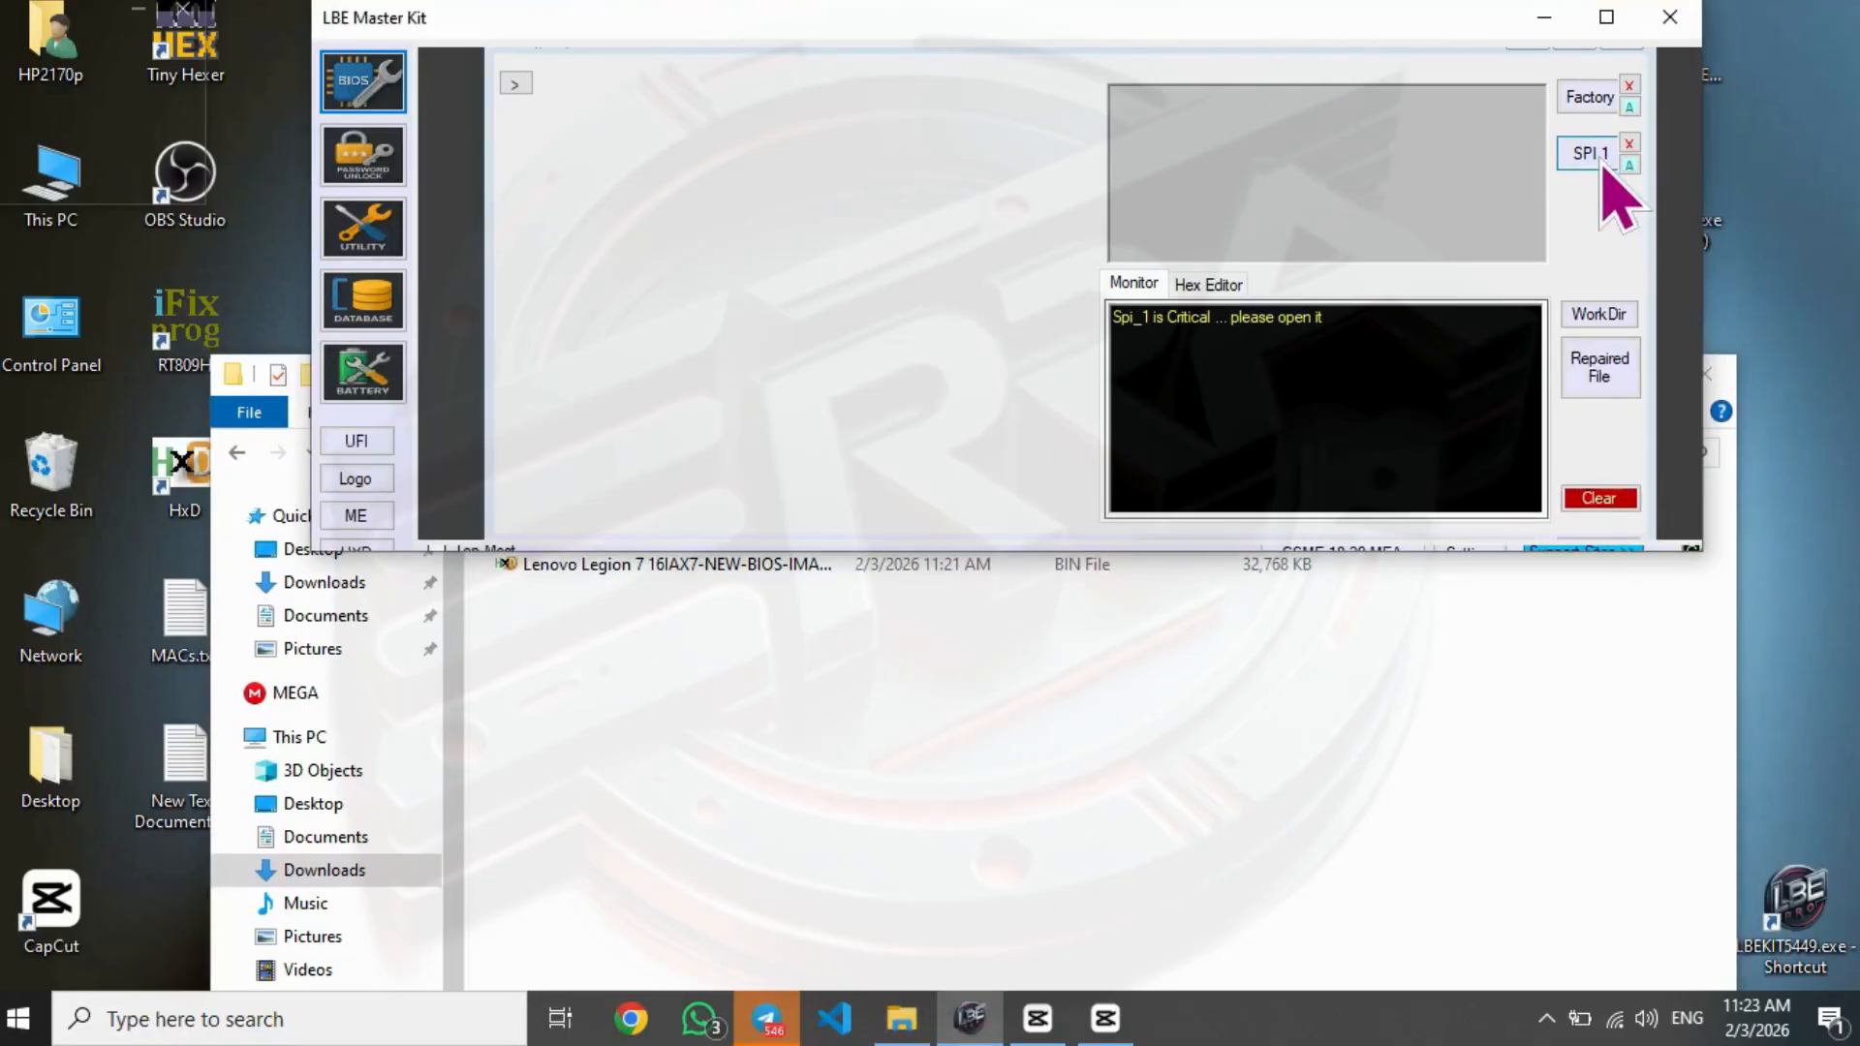
- In the Lenovo BIOS repair options, load k1cn40ww.exe as the Factory file and run the repair with Extract EXE enabled
{"action": "left_click", "coordinate": [515, 83]}
{"action": "left_click", "coordinate": [613, 176]}
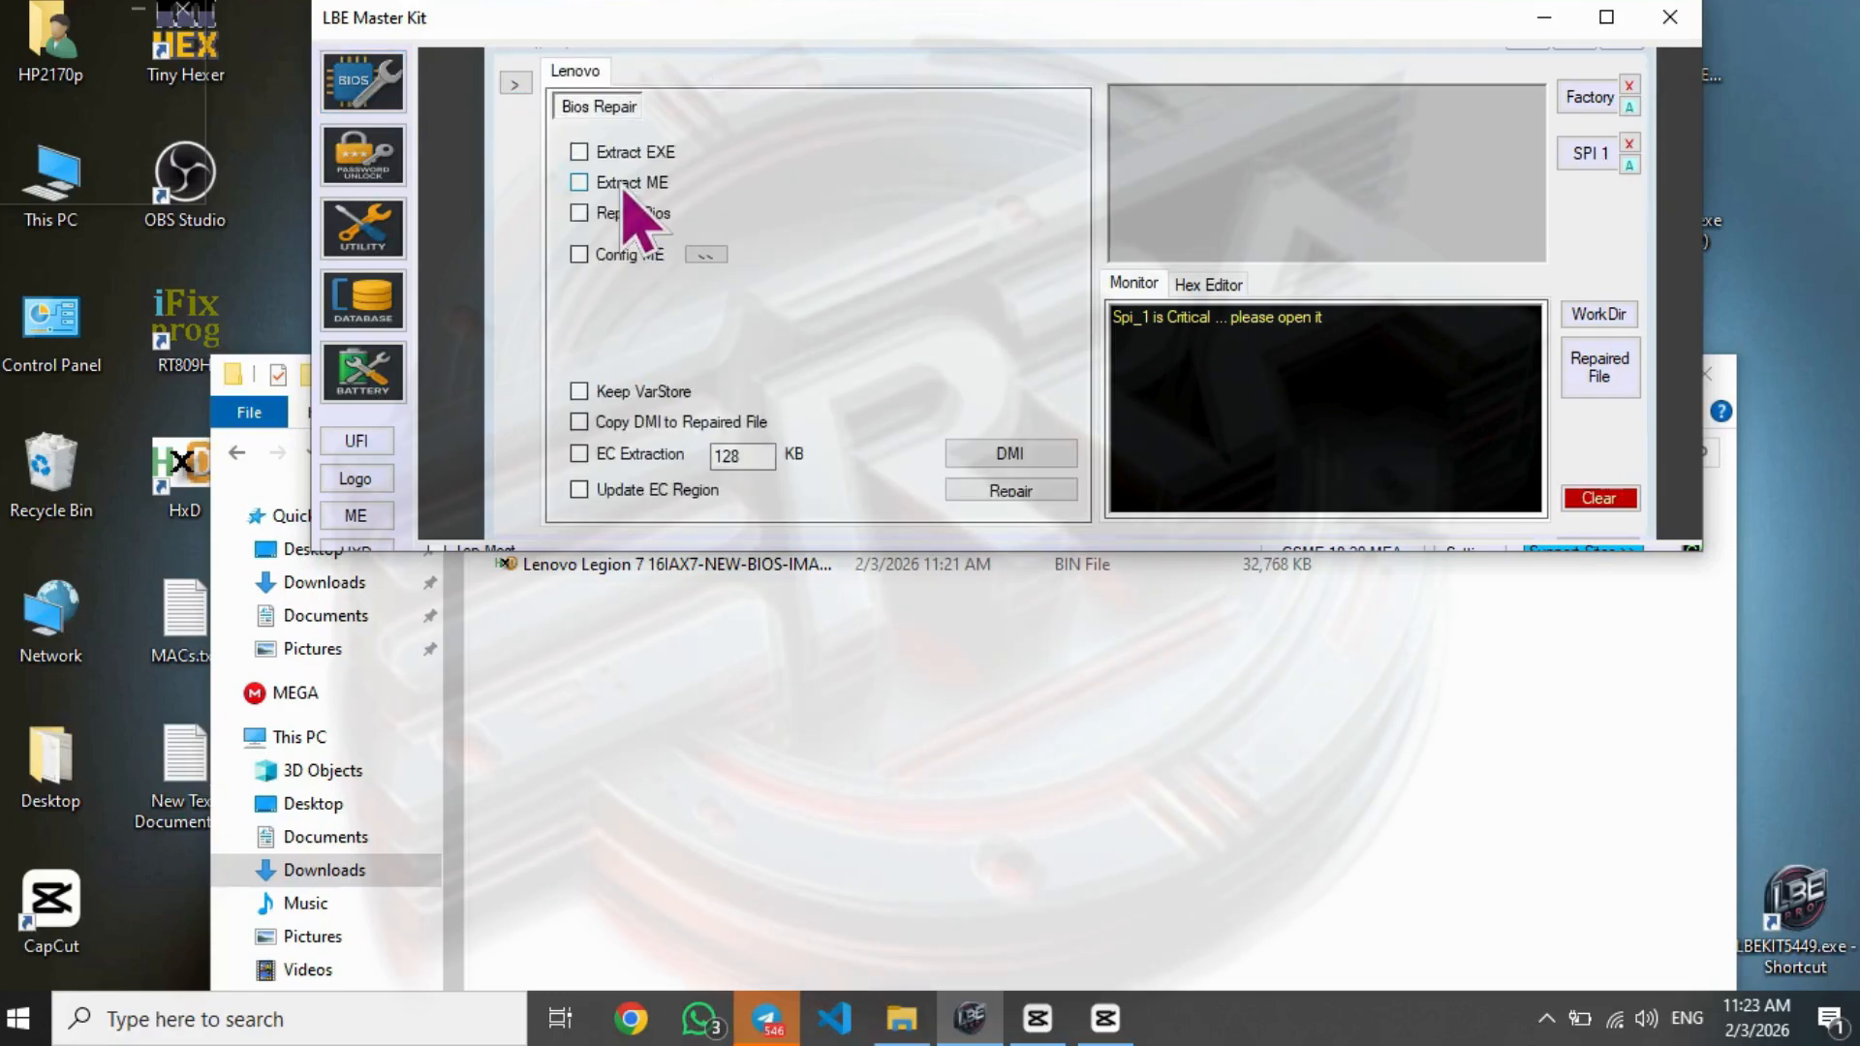
{"action": "left_click", "coordinate": [1592, 106]}
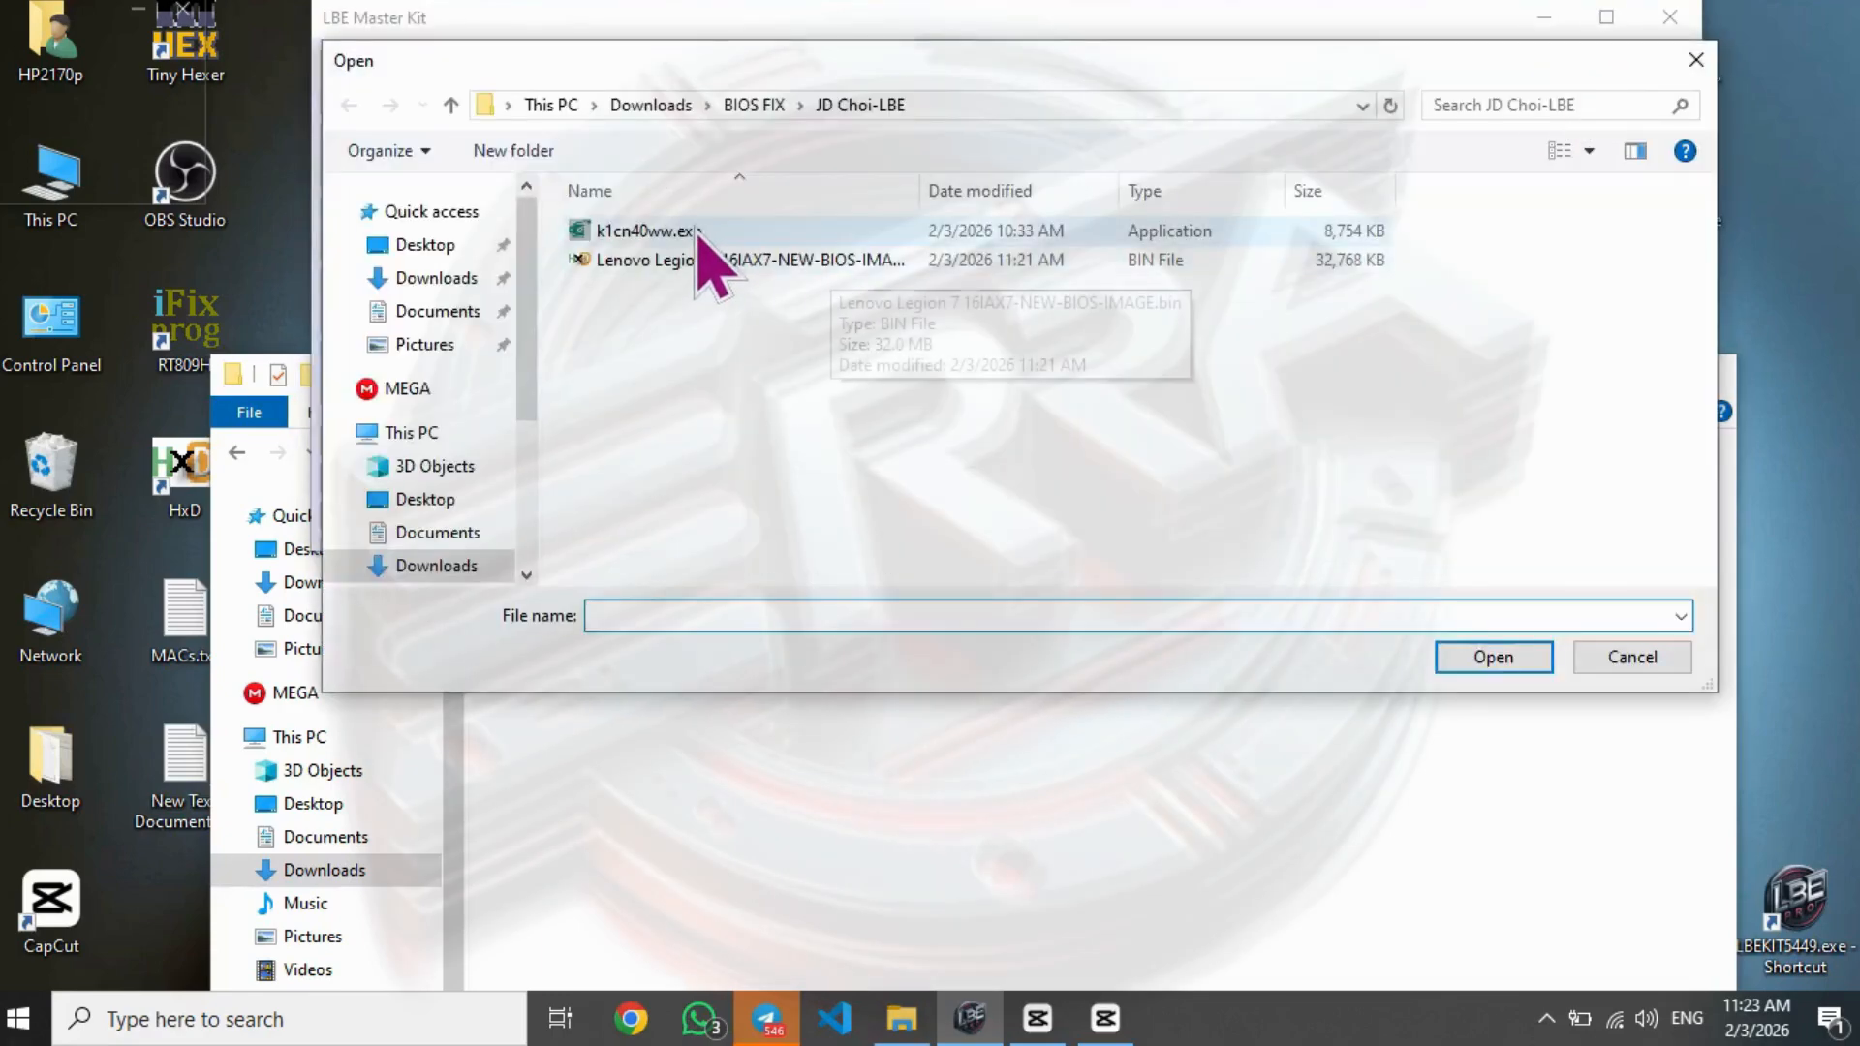
{"action": "double_click", "coordinate": [696, 232]}
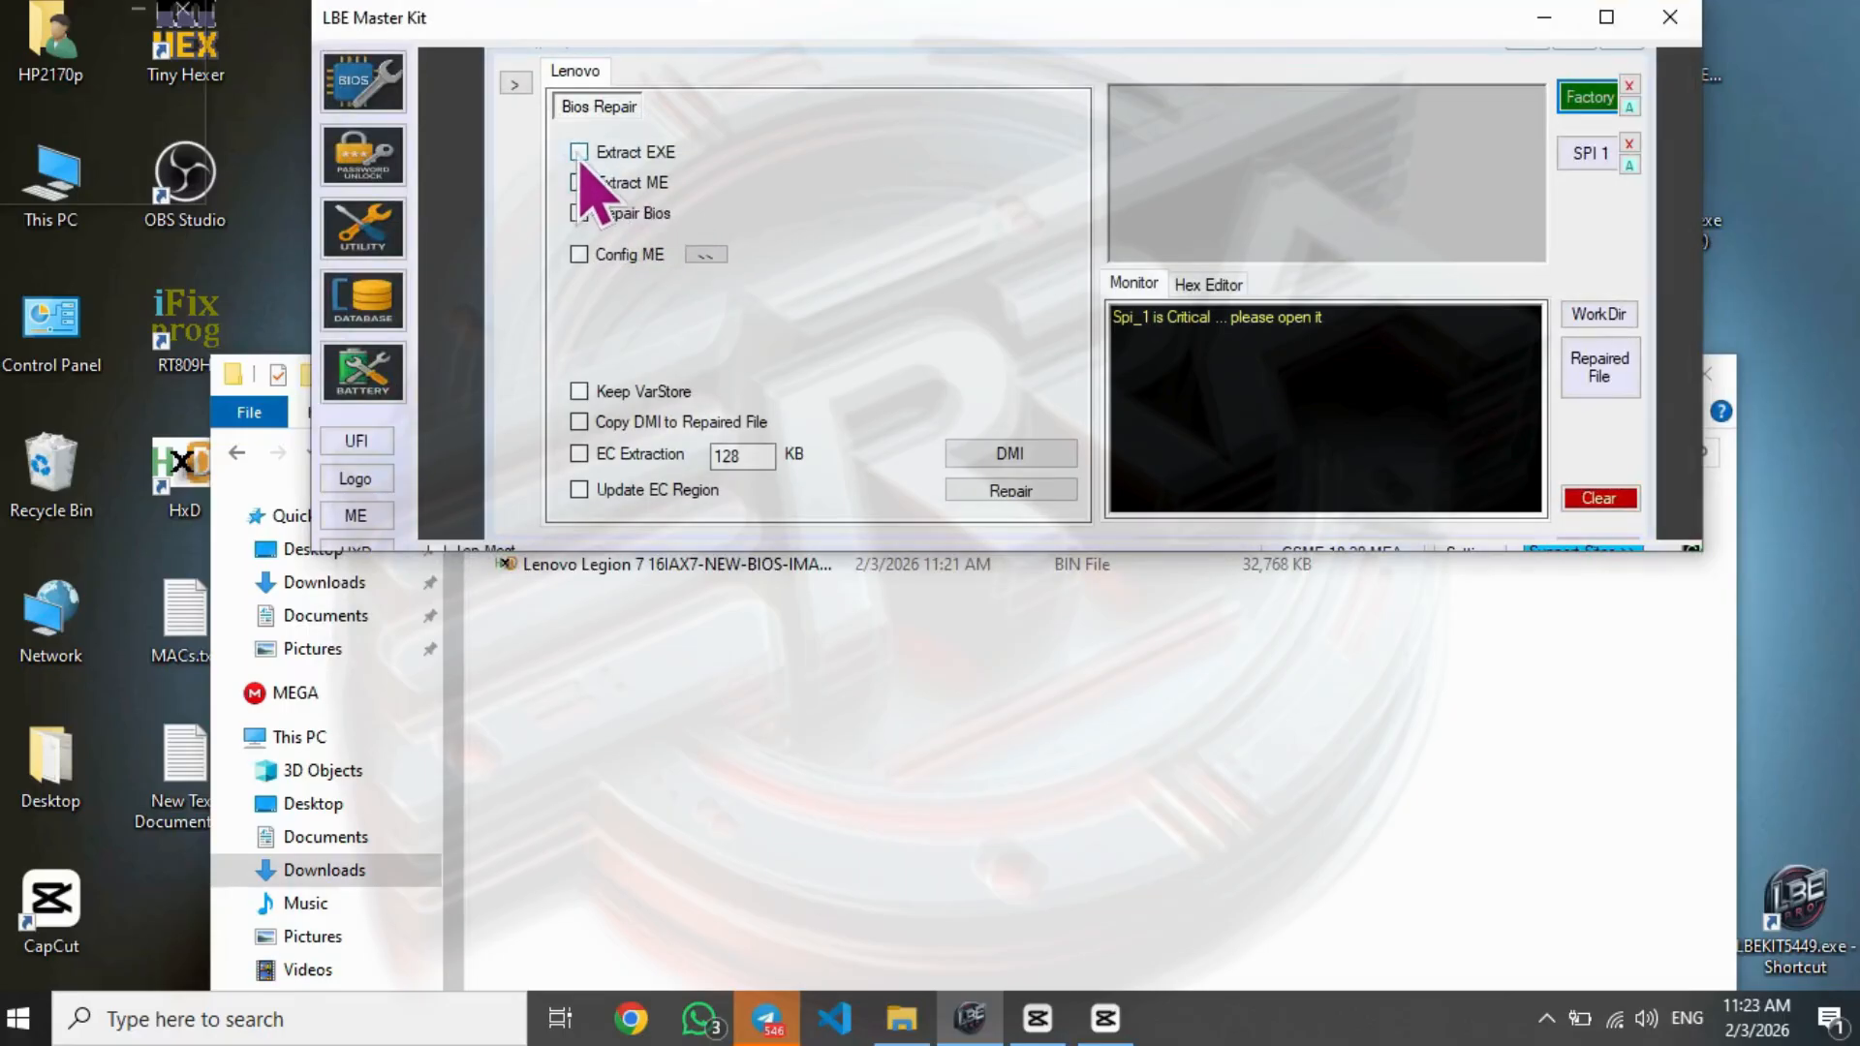
{"action": "left_click", "coordinate": [1019, 505]}
- Sort the customer's folder by date modified and compare k1cn40ww_K1CN40WW.fd_BRGN.Bin with Lenovo Legion 7 16IAX7-NEW-BIOS-IMAGE.bin in WinMerge
{"action": "left_click", "coordinate": [928, 835]}
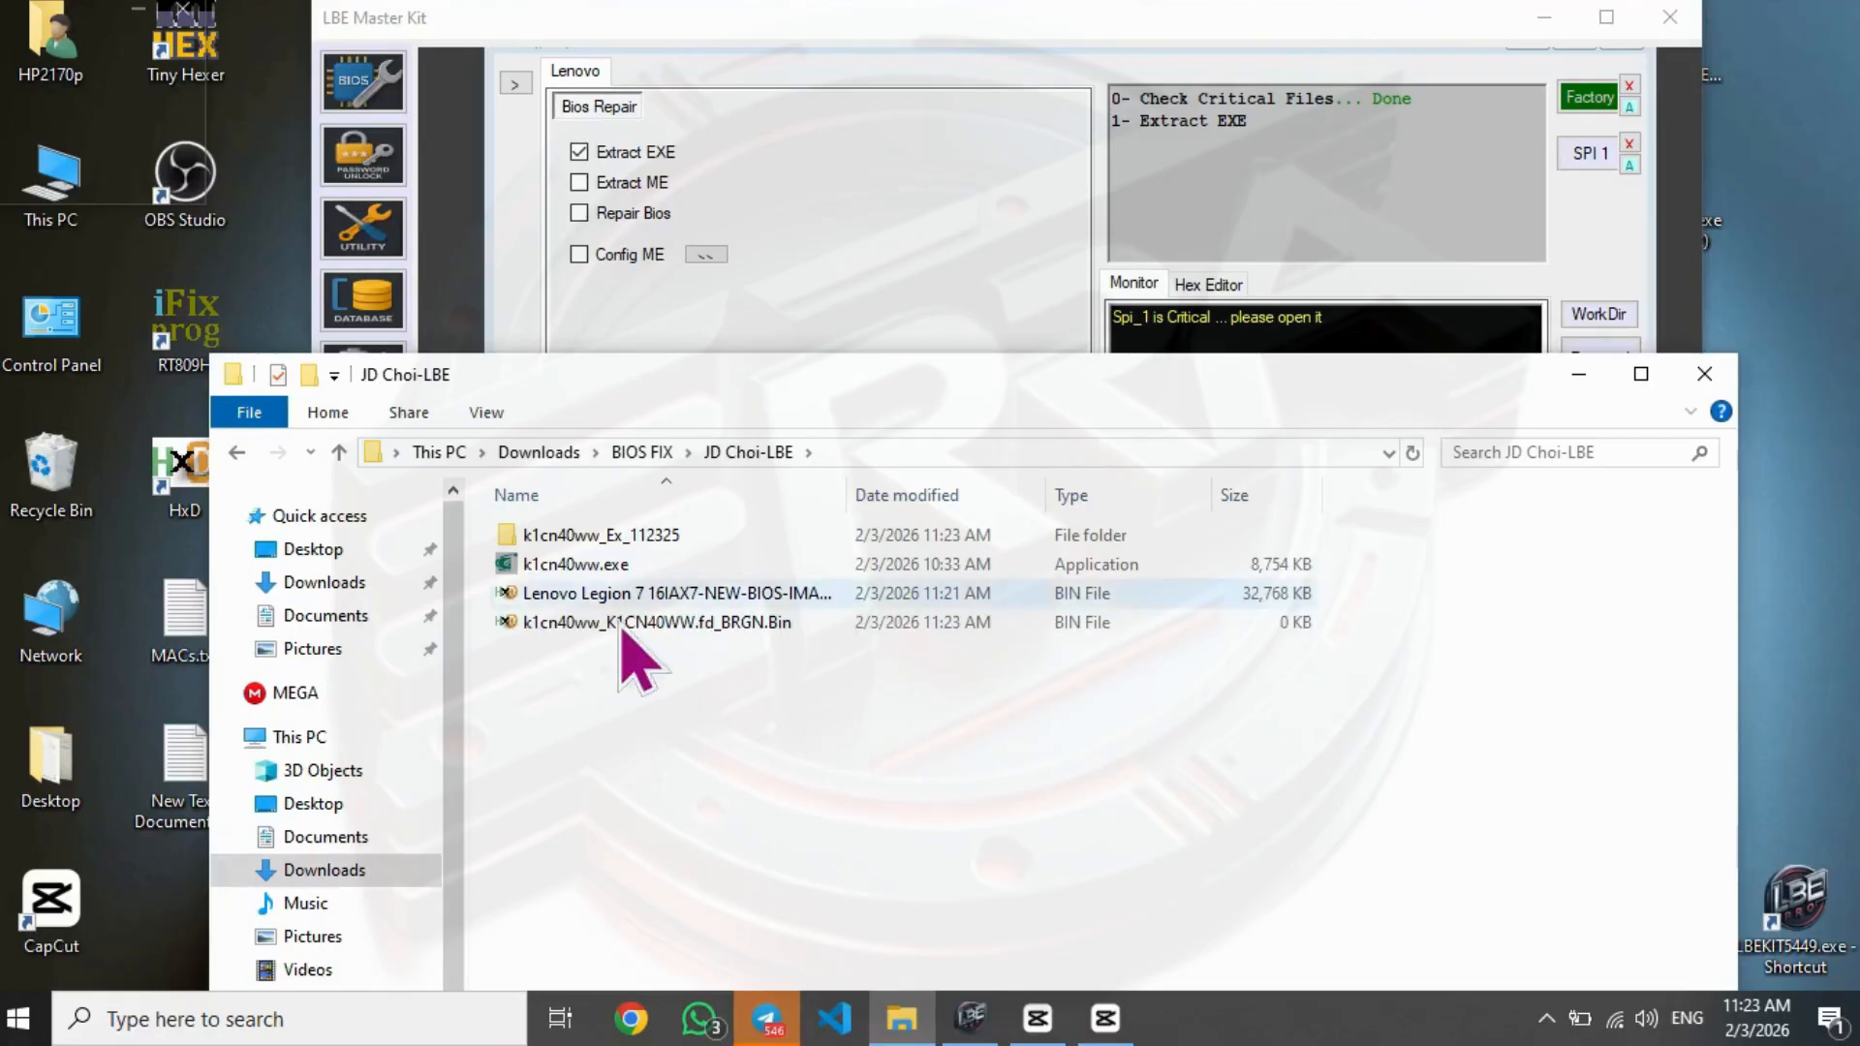
{"action": "left_click", "coordinate": [717, 563]}
{"action": "left_click", "coordinate": [693, 592]}
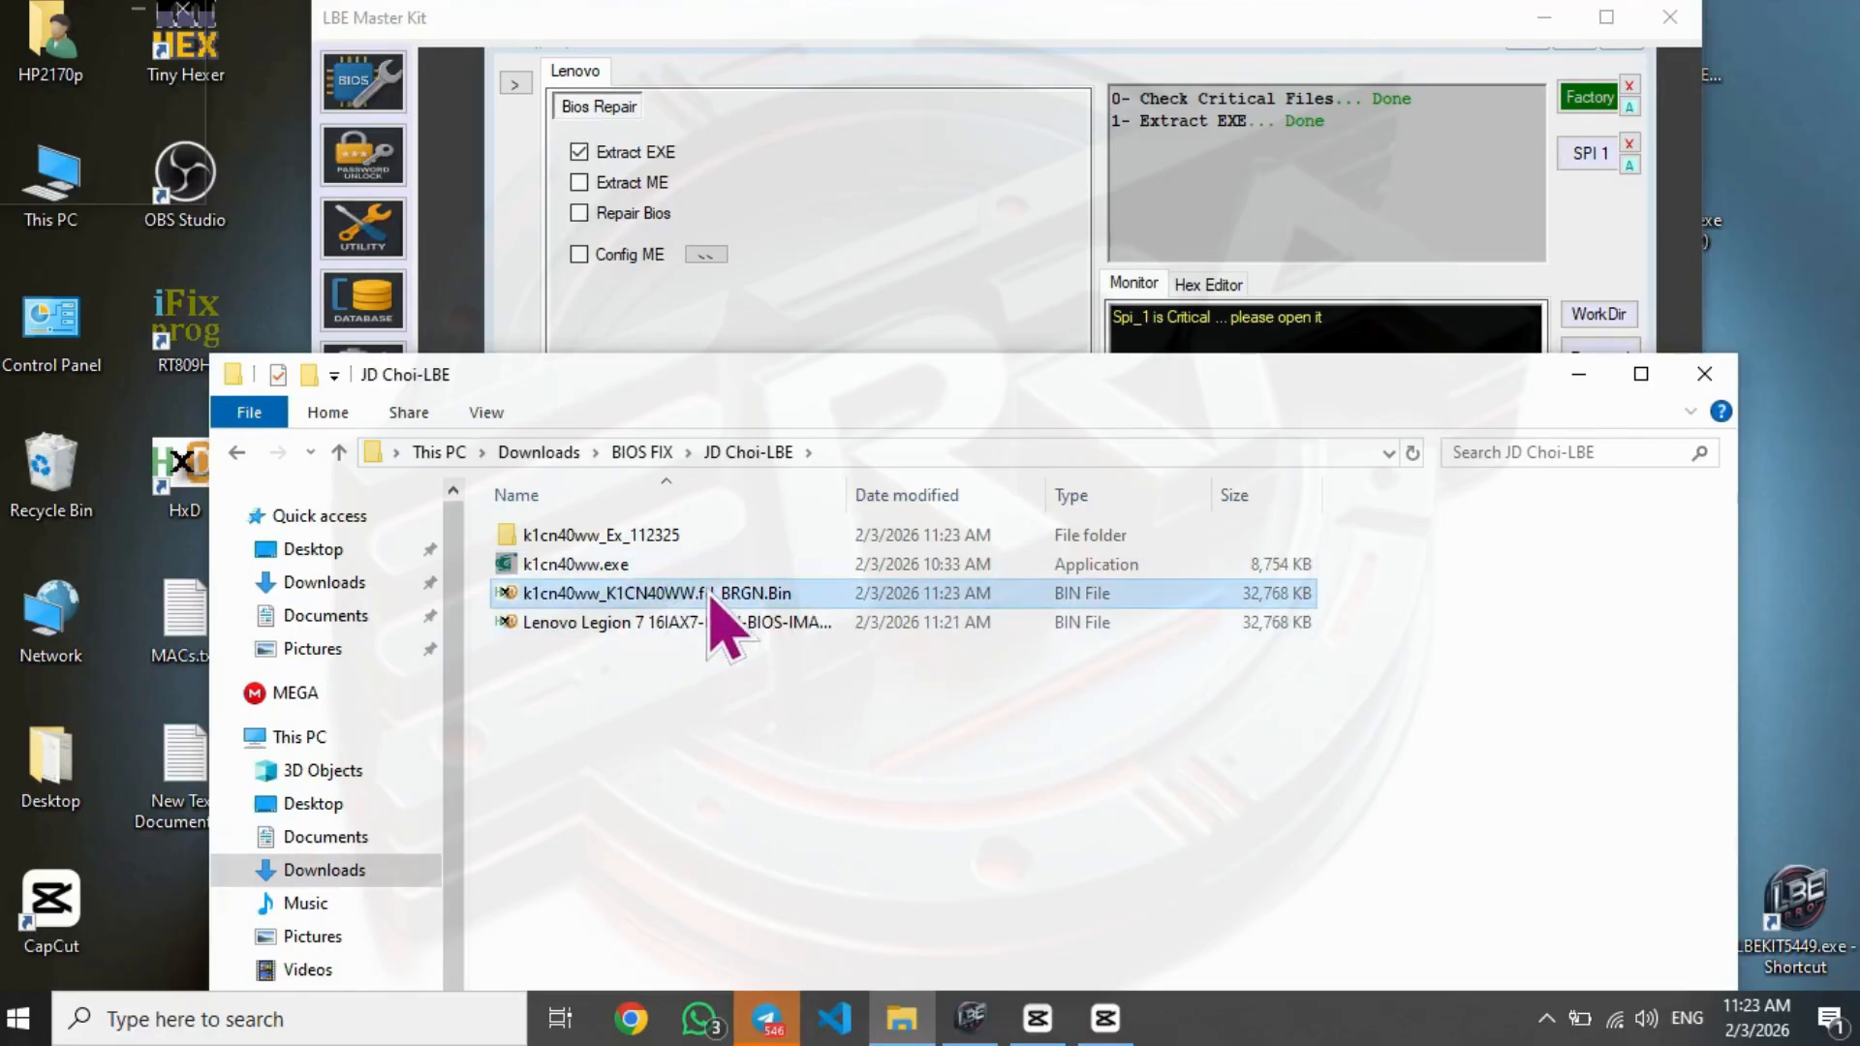
{"action": "left_click", "coordinate": [908, 502]}
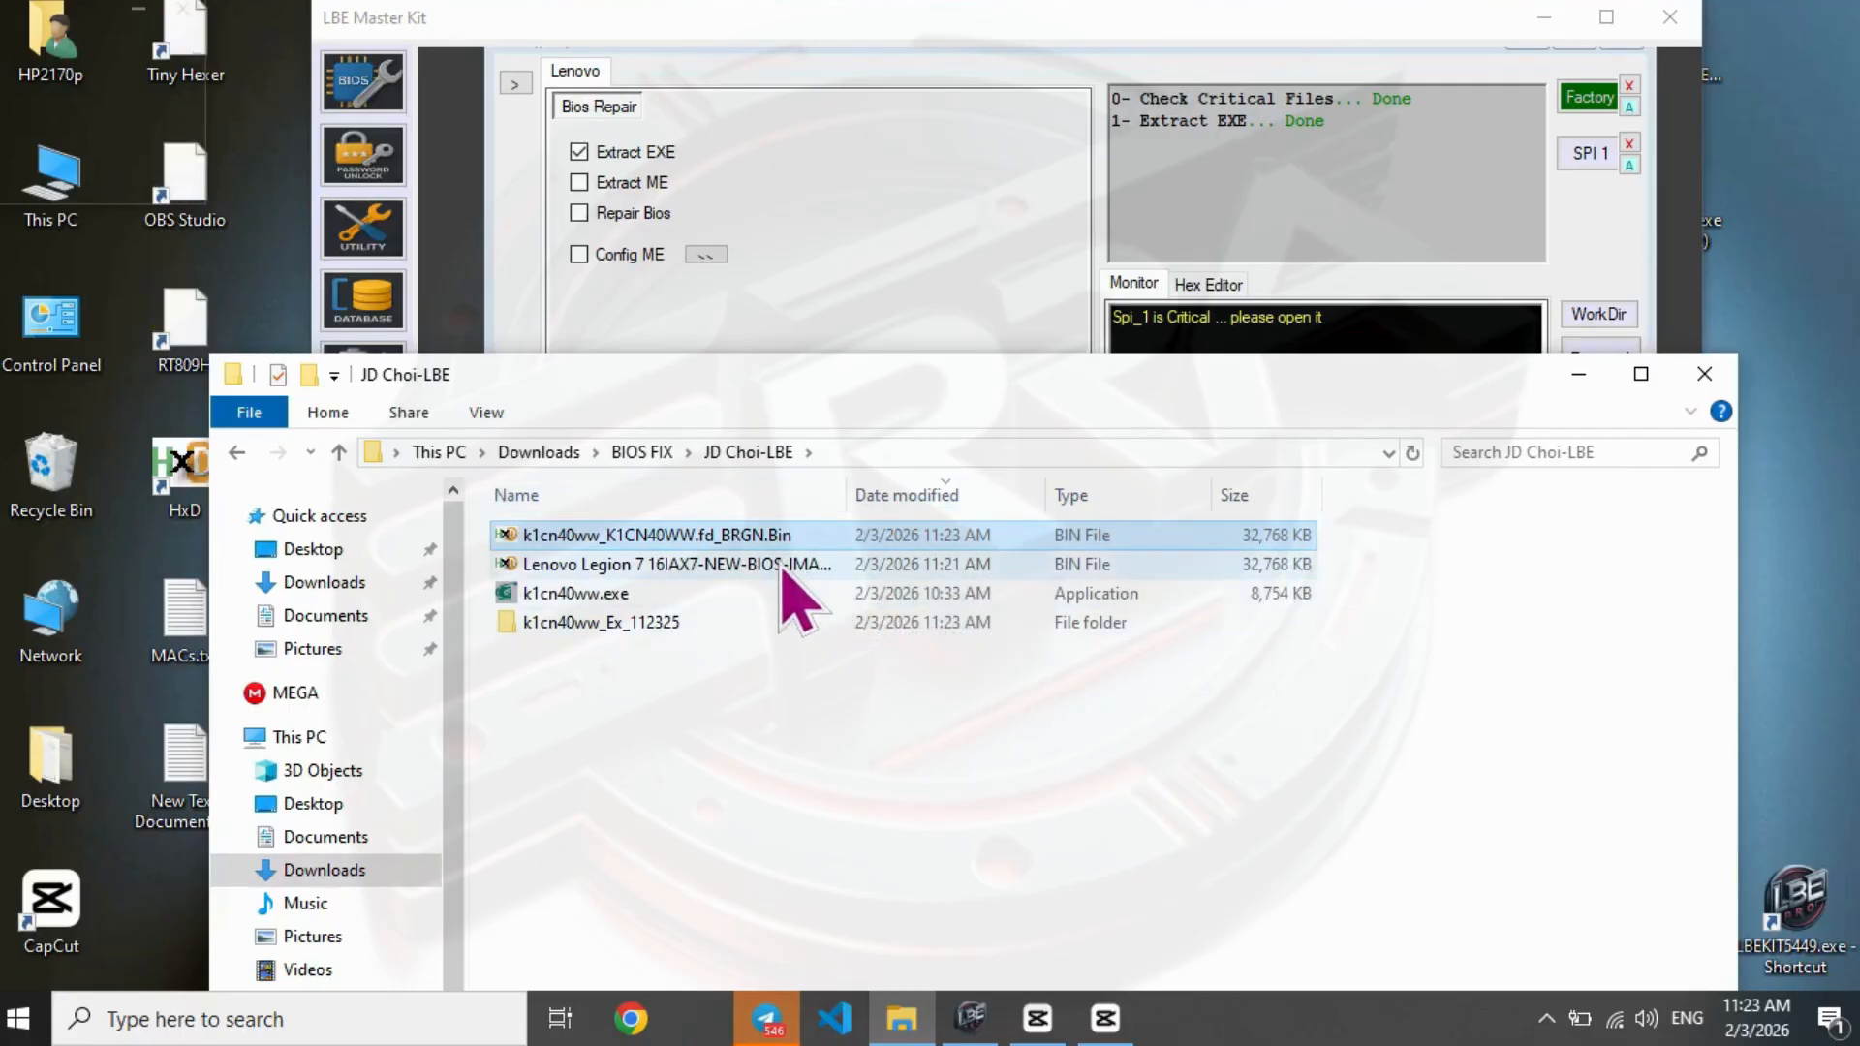
{"action": "left_click", "coordinate": [782, 570], "text": "ctrl"}
{"action": "right_click", "coordinate": [781, 572]}
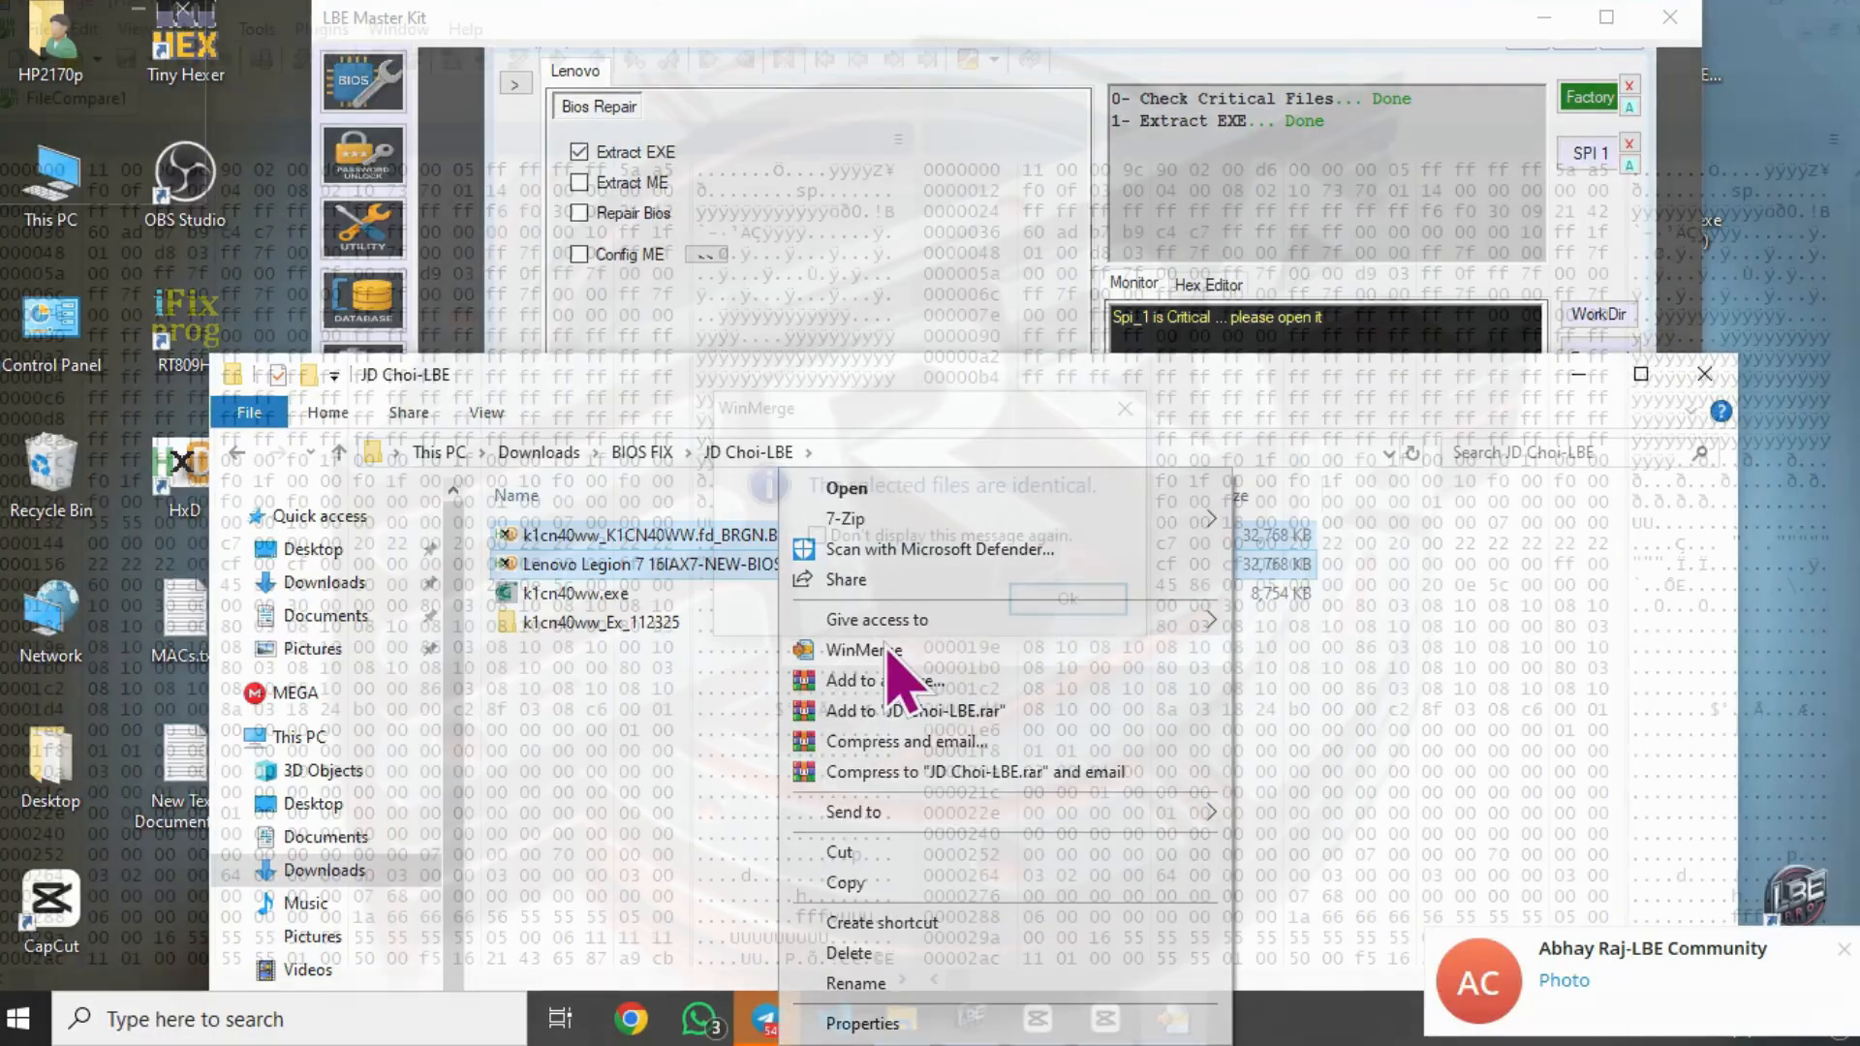
{"action": "left_click", "coordinate": [886, 647]}
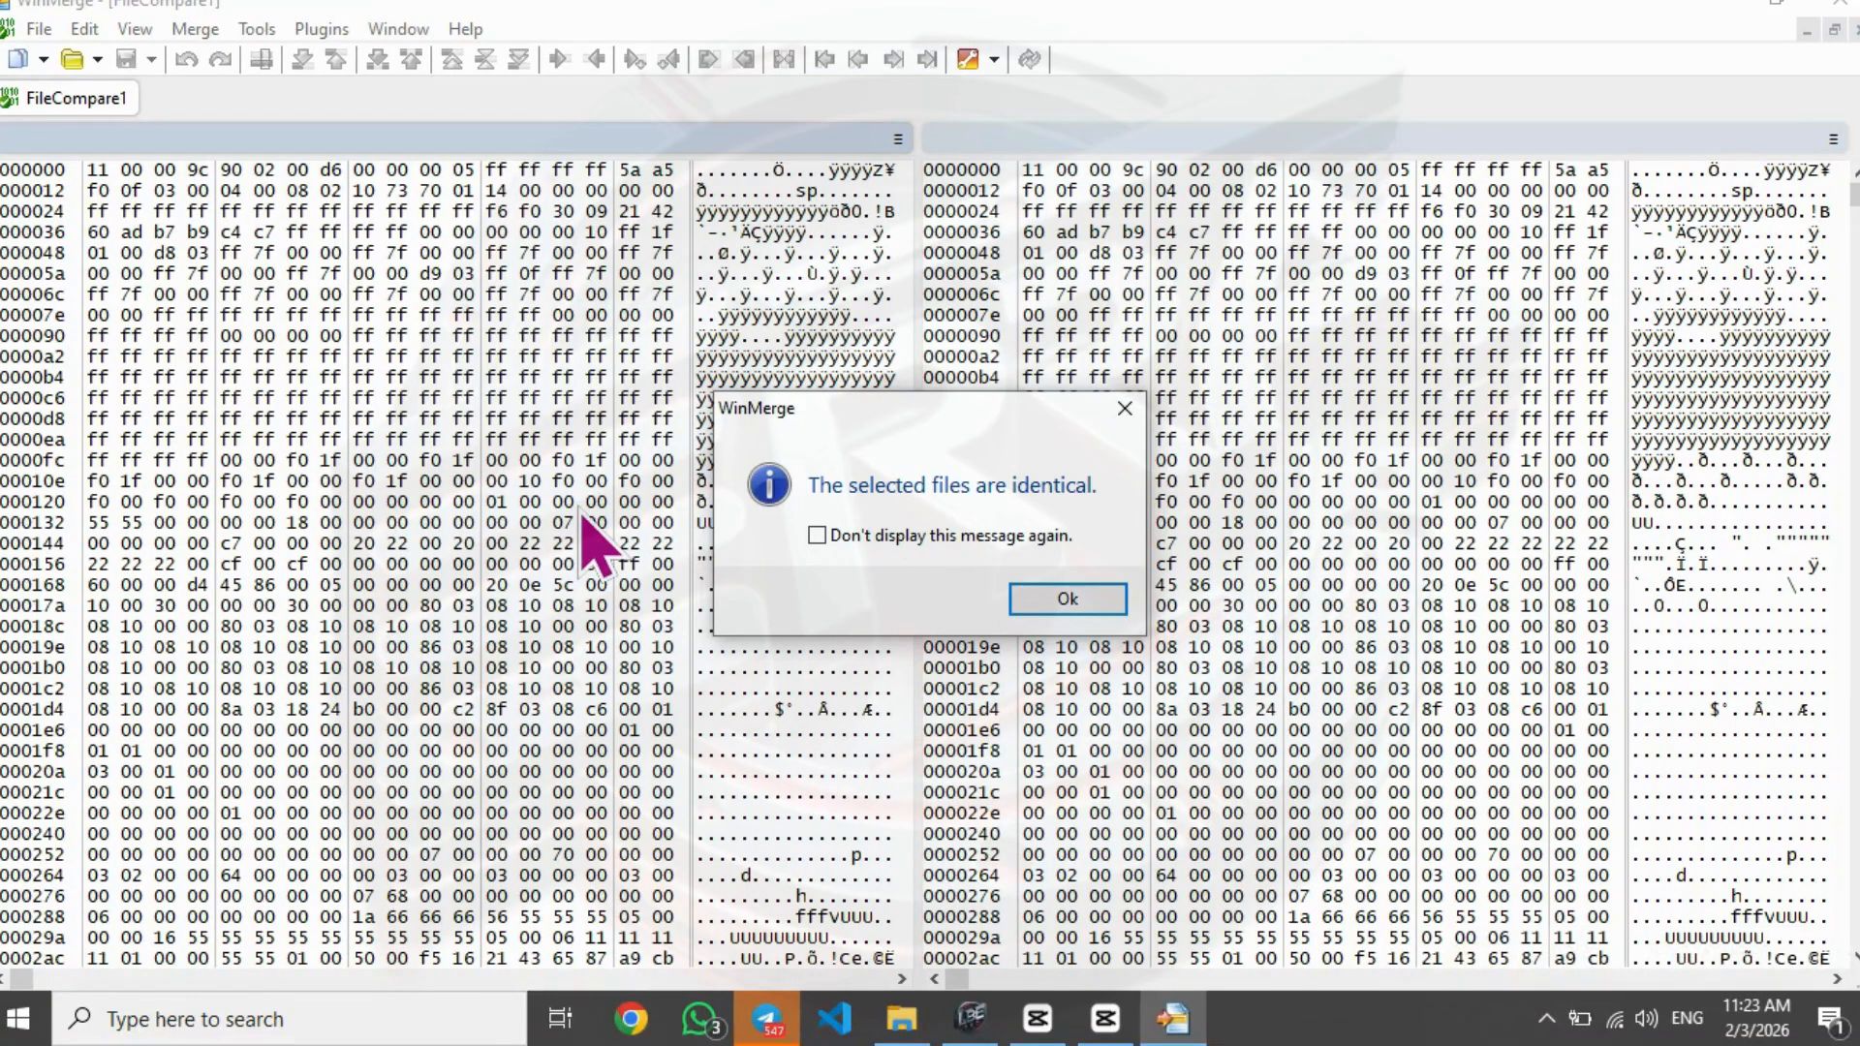
- Capture a screenshot of the comparison message, dismiss it and close WinMerge
{"action": "key", "text": "super+shift+s"}
{"action": "left_click_drag", "start_coordinate": [651, 312], "coordinate": [1210, 703]}
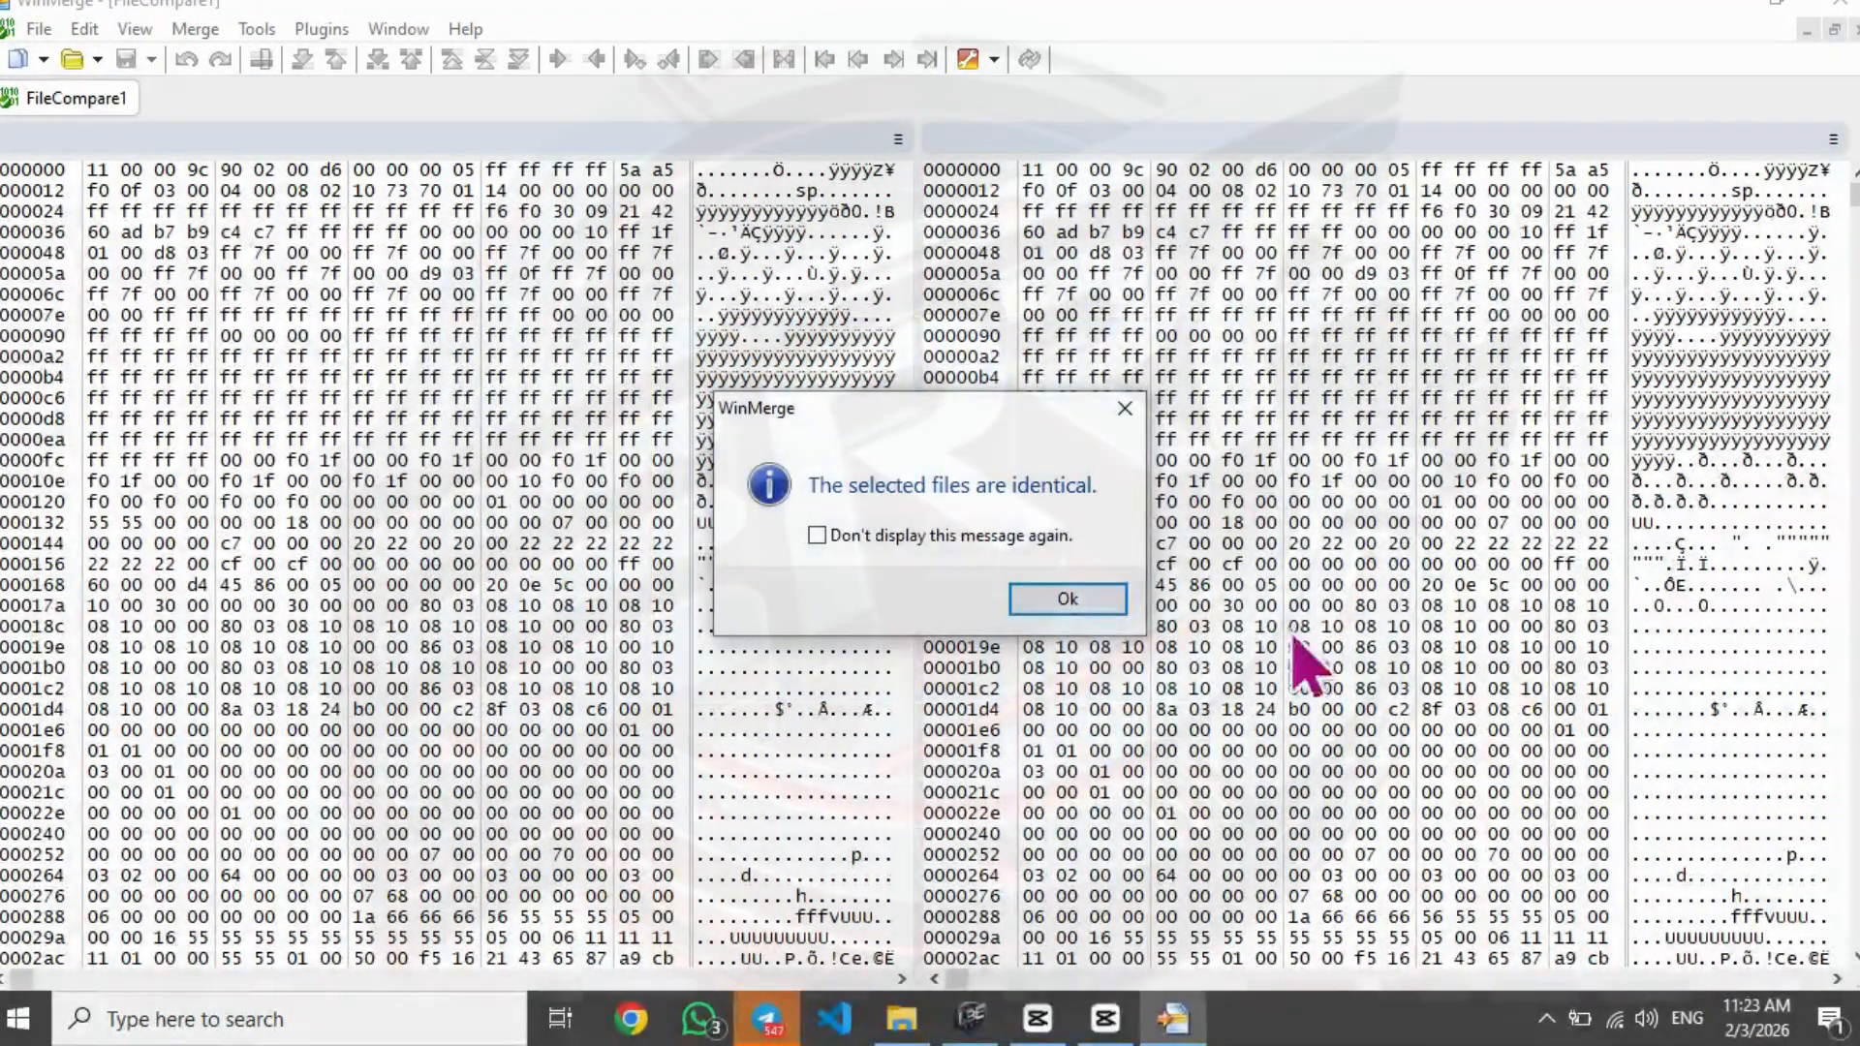
{"action": "left_click", "coordinate": [1077, 605]}
{"action": "left_click", "coordinate": [1826, 6]}
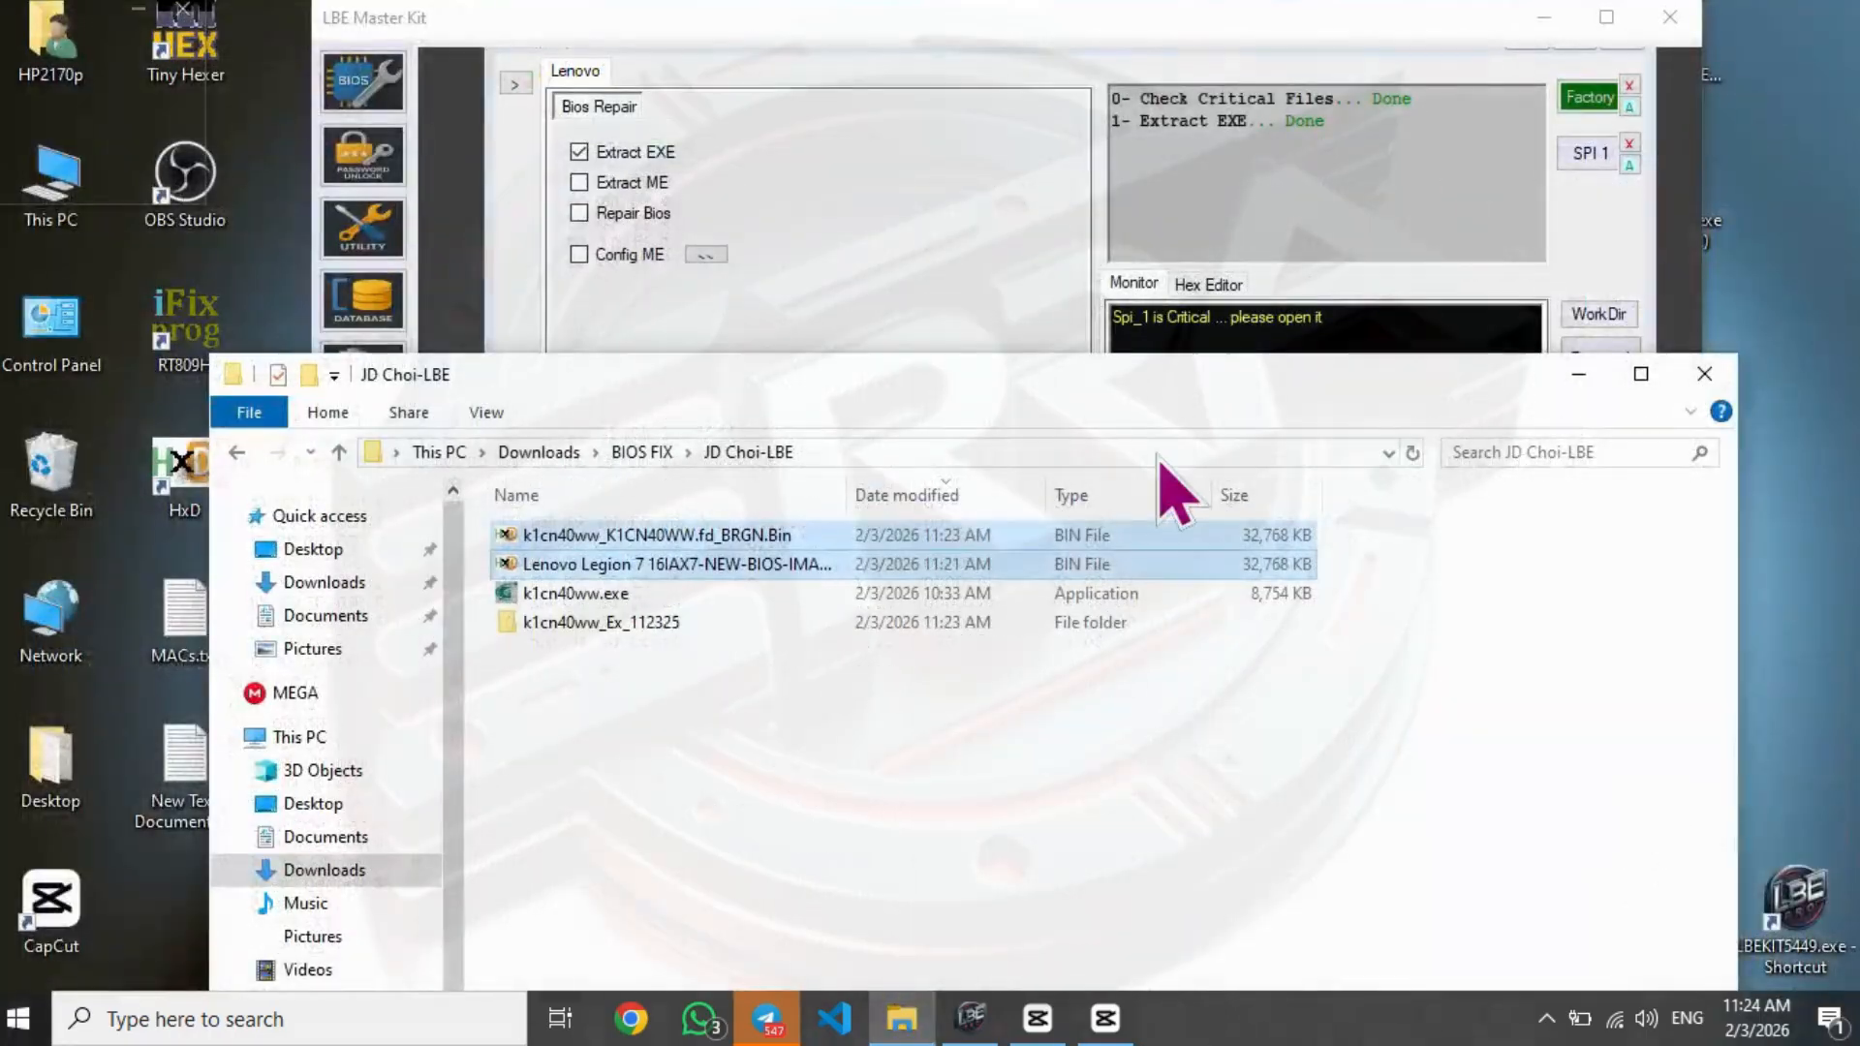
- Return to LBE Master Kit and open the EC/VGA/Type C embedded firmware extractor
{"action": "left_click", "coordinate": [884, 118]}
{"action": "left_click", "coordinate": [526, 88]}
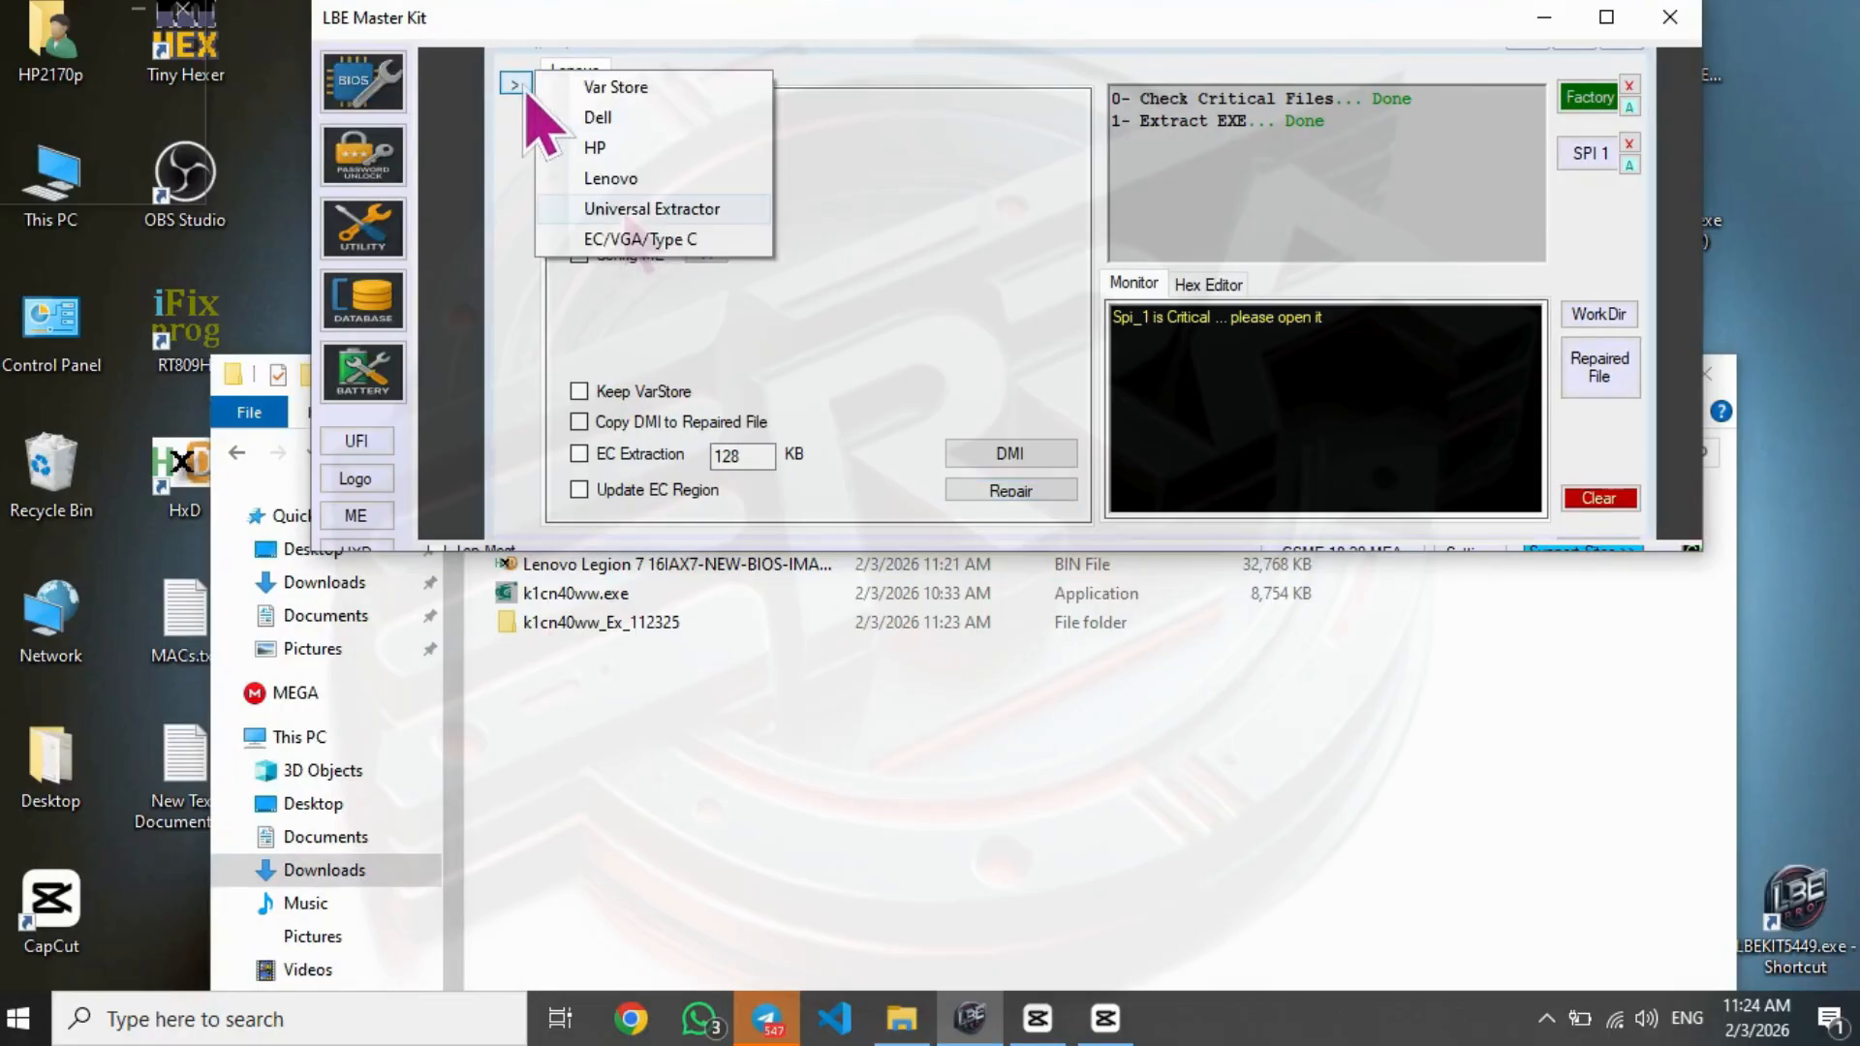
{"action": "left_click", "coordinate": [635, 240]}
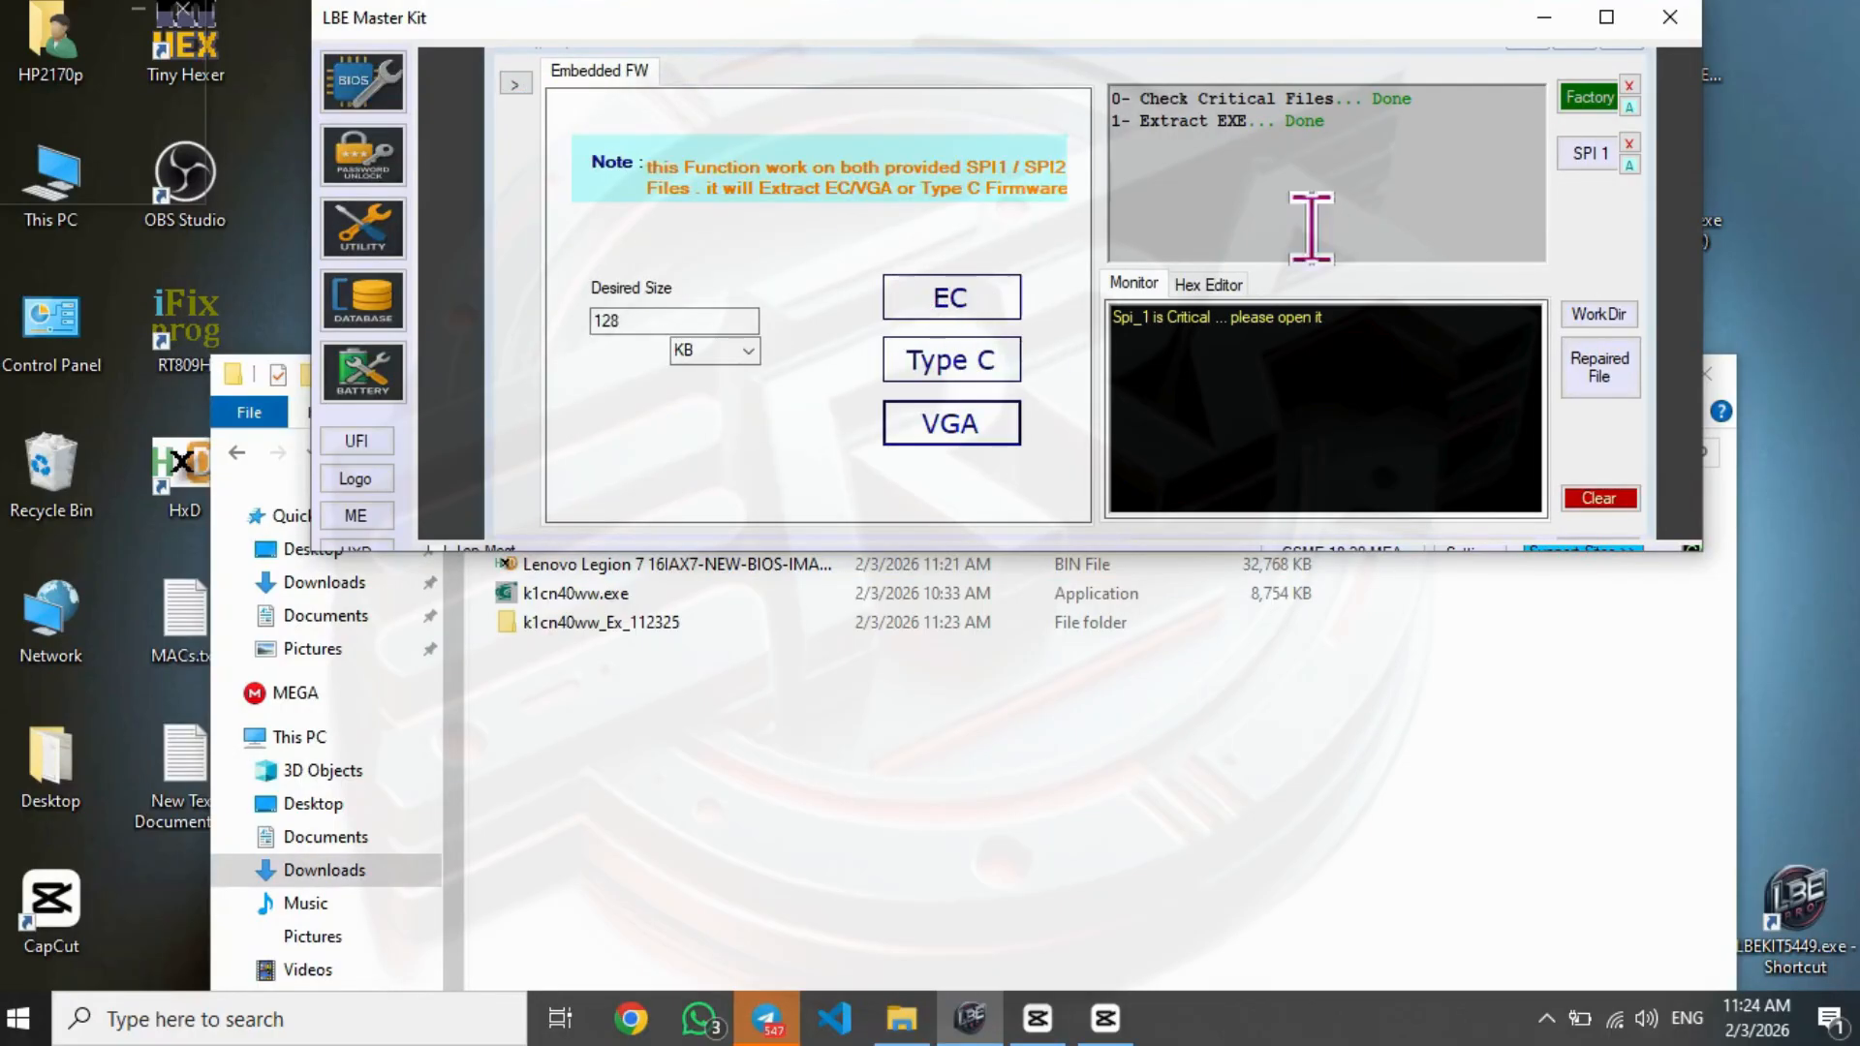
- Load Lenovo Legion 7 16IAX7-NEW-BIOS-IMAGE.bin as the SPI 1 file
{"action": "left_click", "coordinate": [1600, 167]}
{"action": "left_click_drag", "start_coordinate": [726, 189], "coordinate": [1065, 189]}
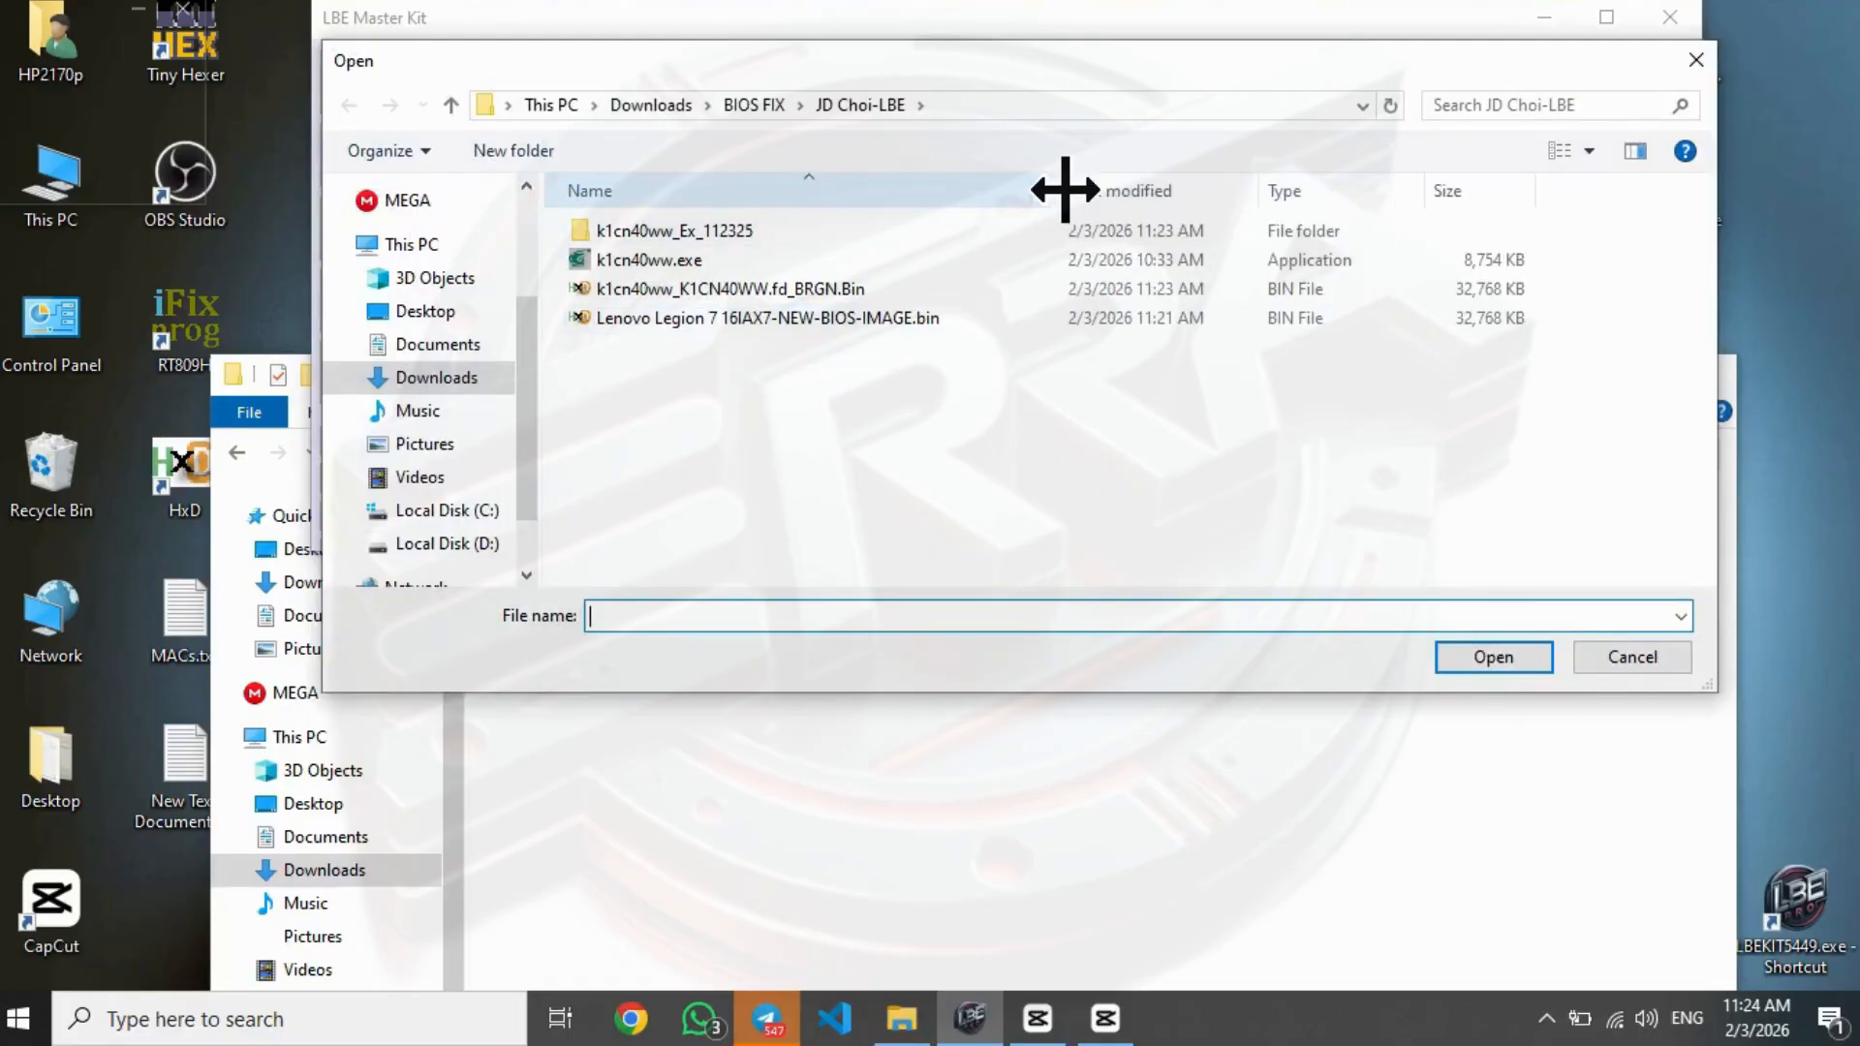
{"action": "left_click", "coordinate": [930, 289]}
{"action": "left_click", "coordinate": [877, 318]}
{"action": "left_click", "coordinate": [896, 288]}
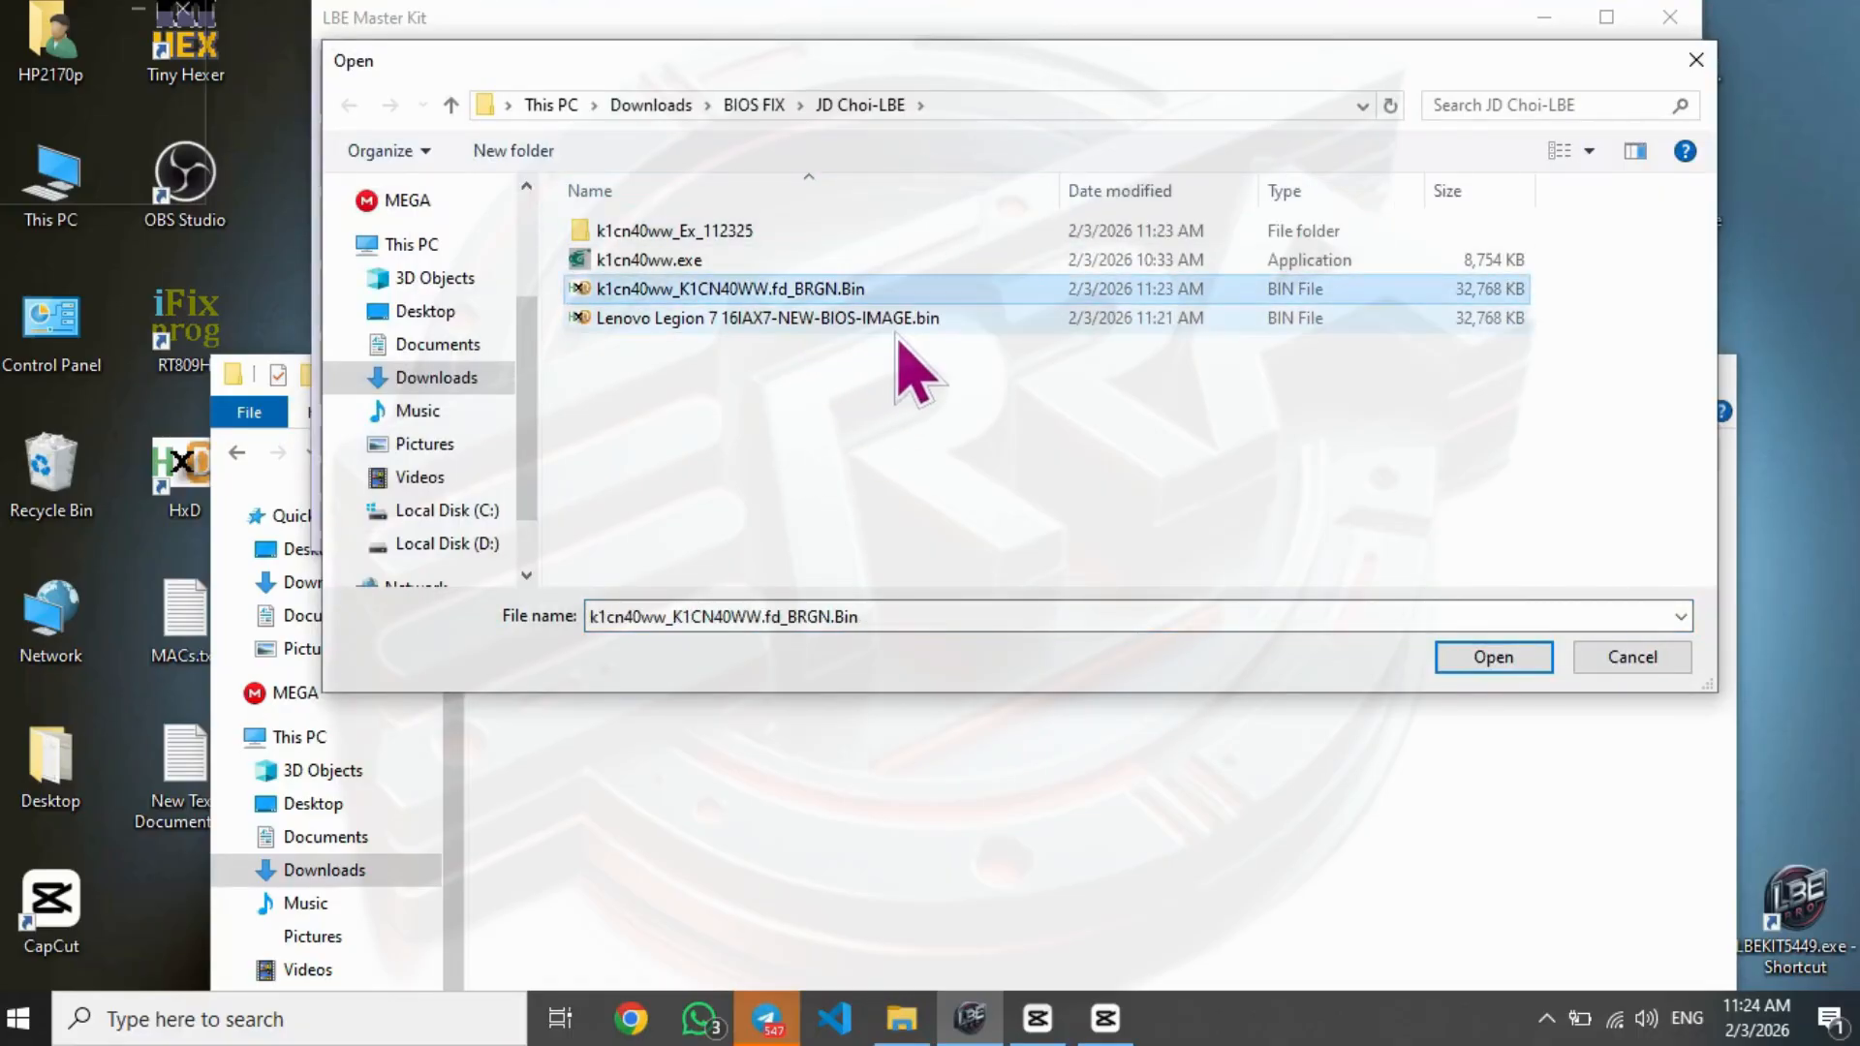
{"action": "left_click", "coordinate": [895, 327]}
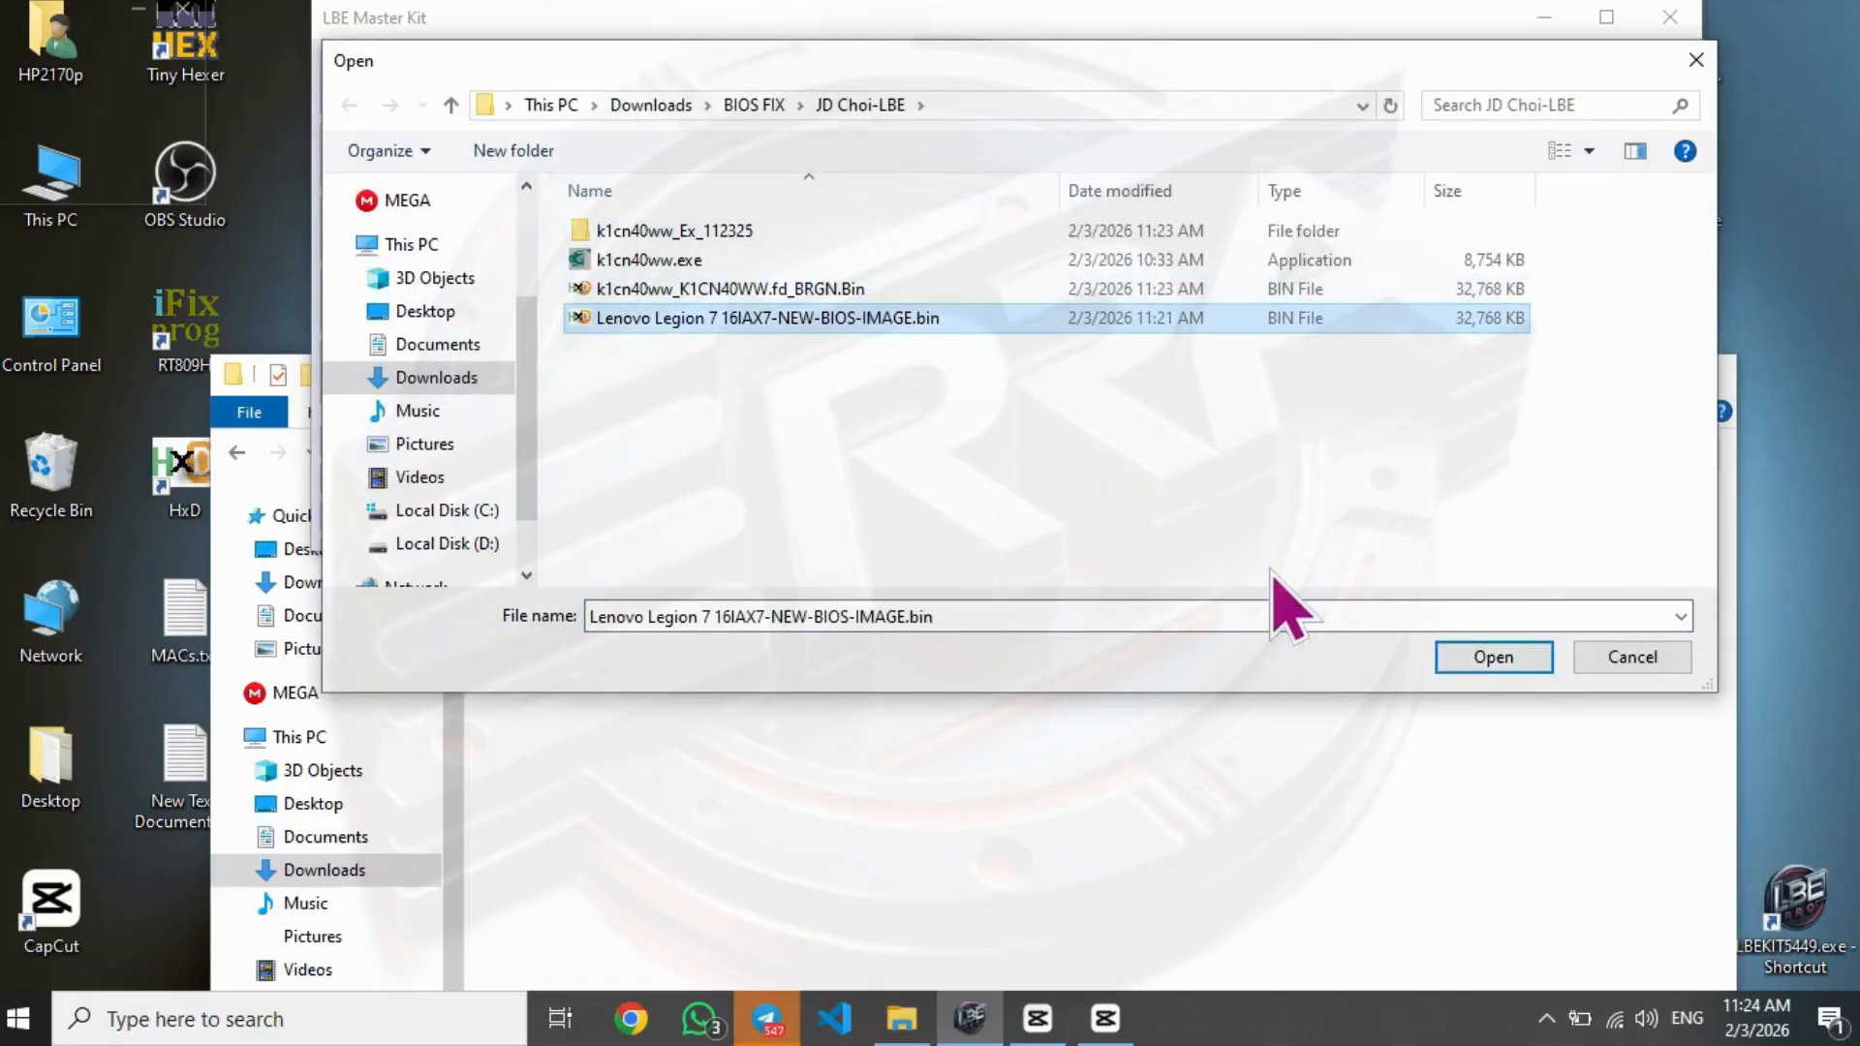
{"action": "left_click", "coordinate": [1493, 656]}
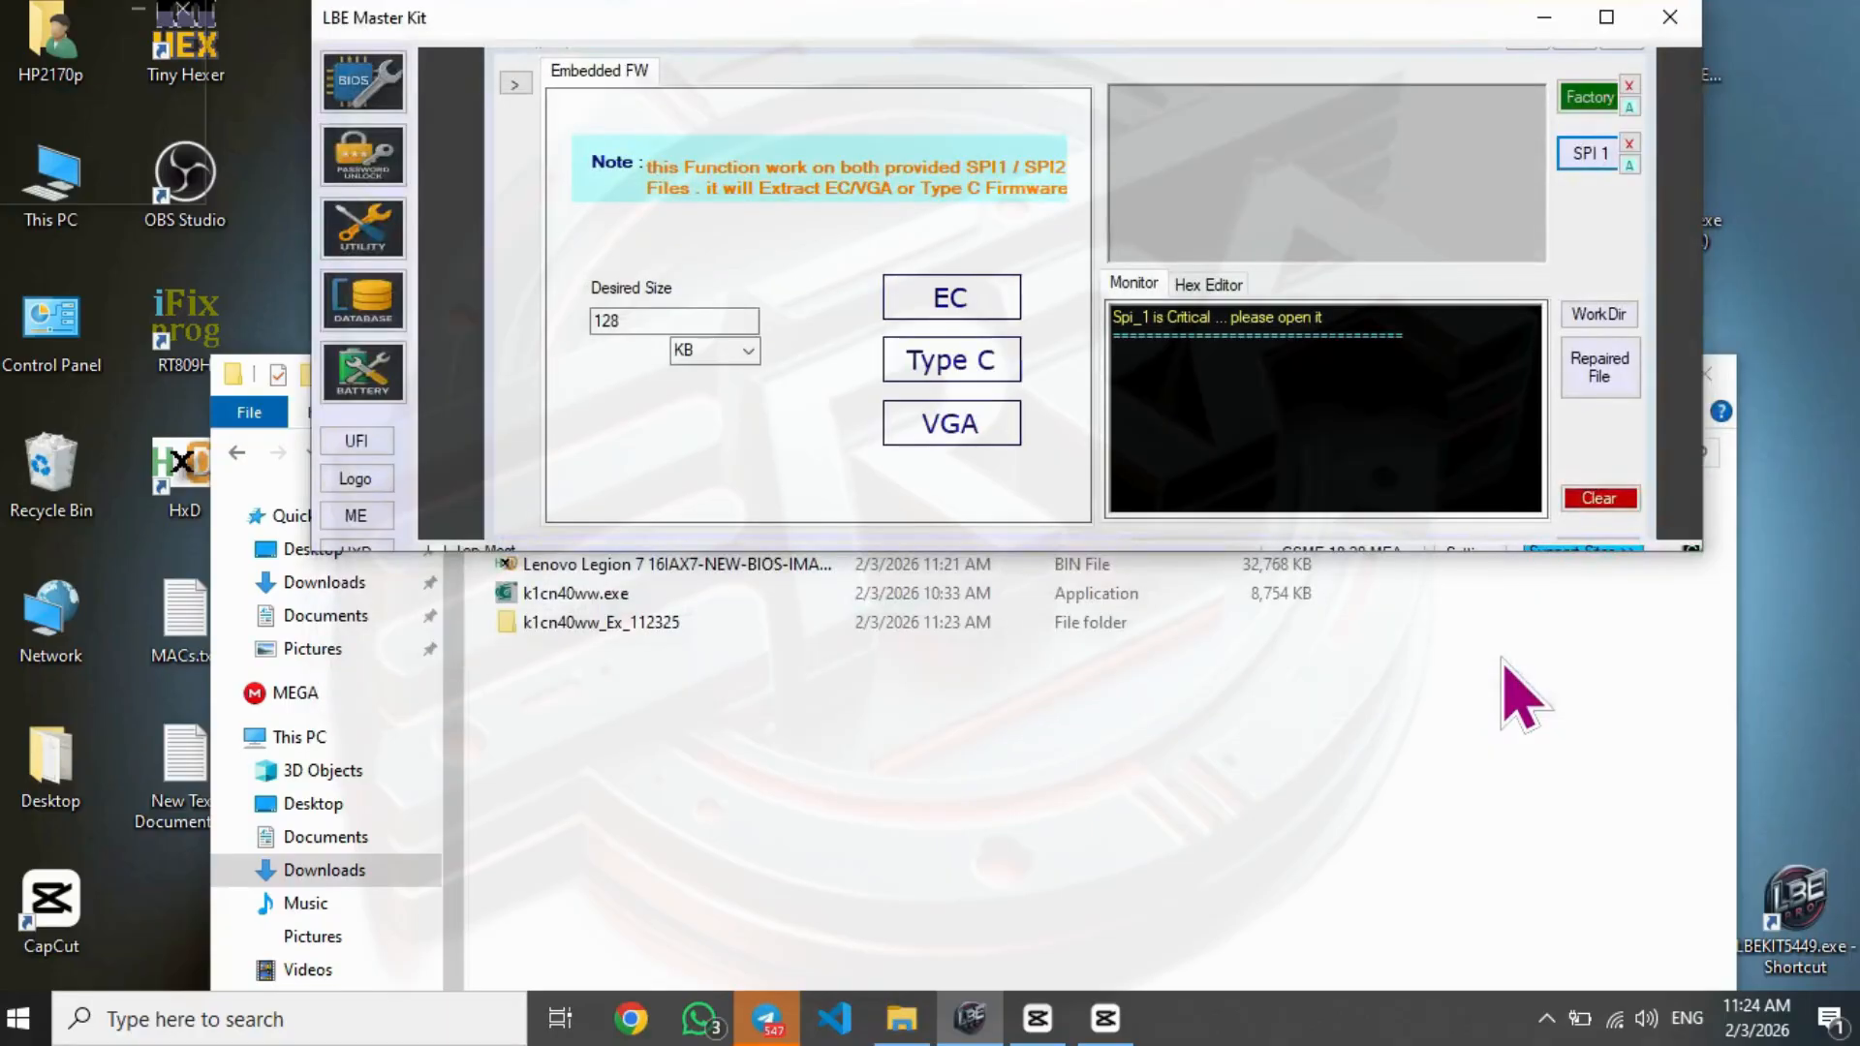
- Extract the EC firmware from the loaded image and select ITE5507-SB-V0.0520190926.bin in the customer's folder
{"action": "left_click", "coordinate": [954, 300]}
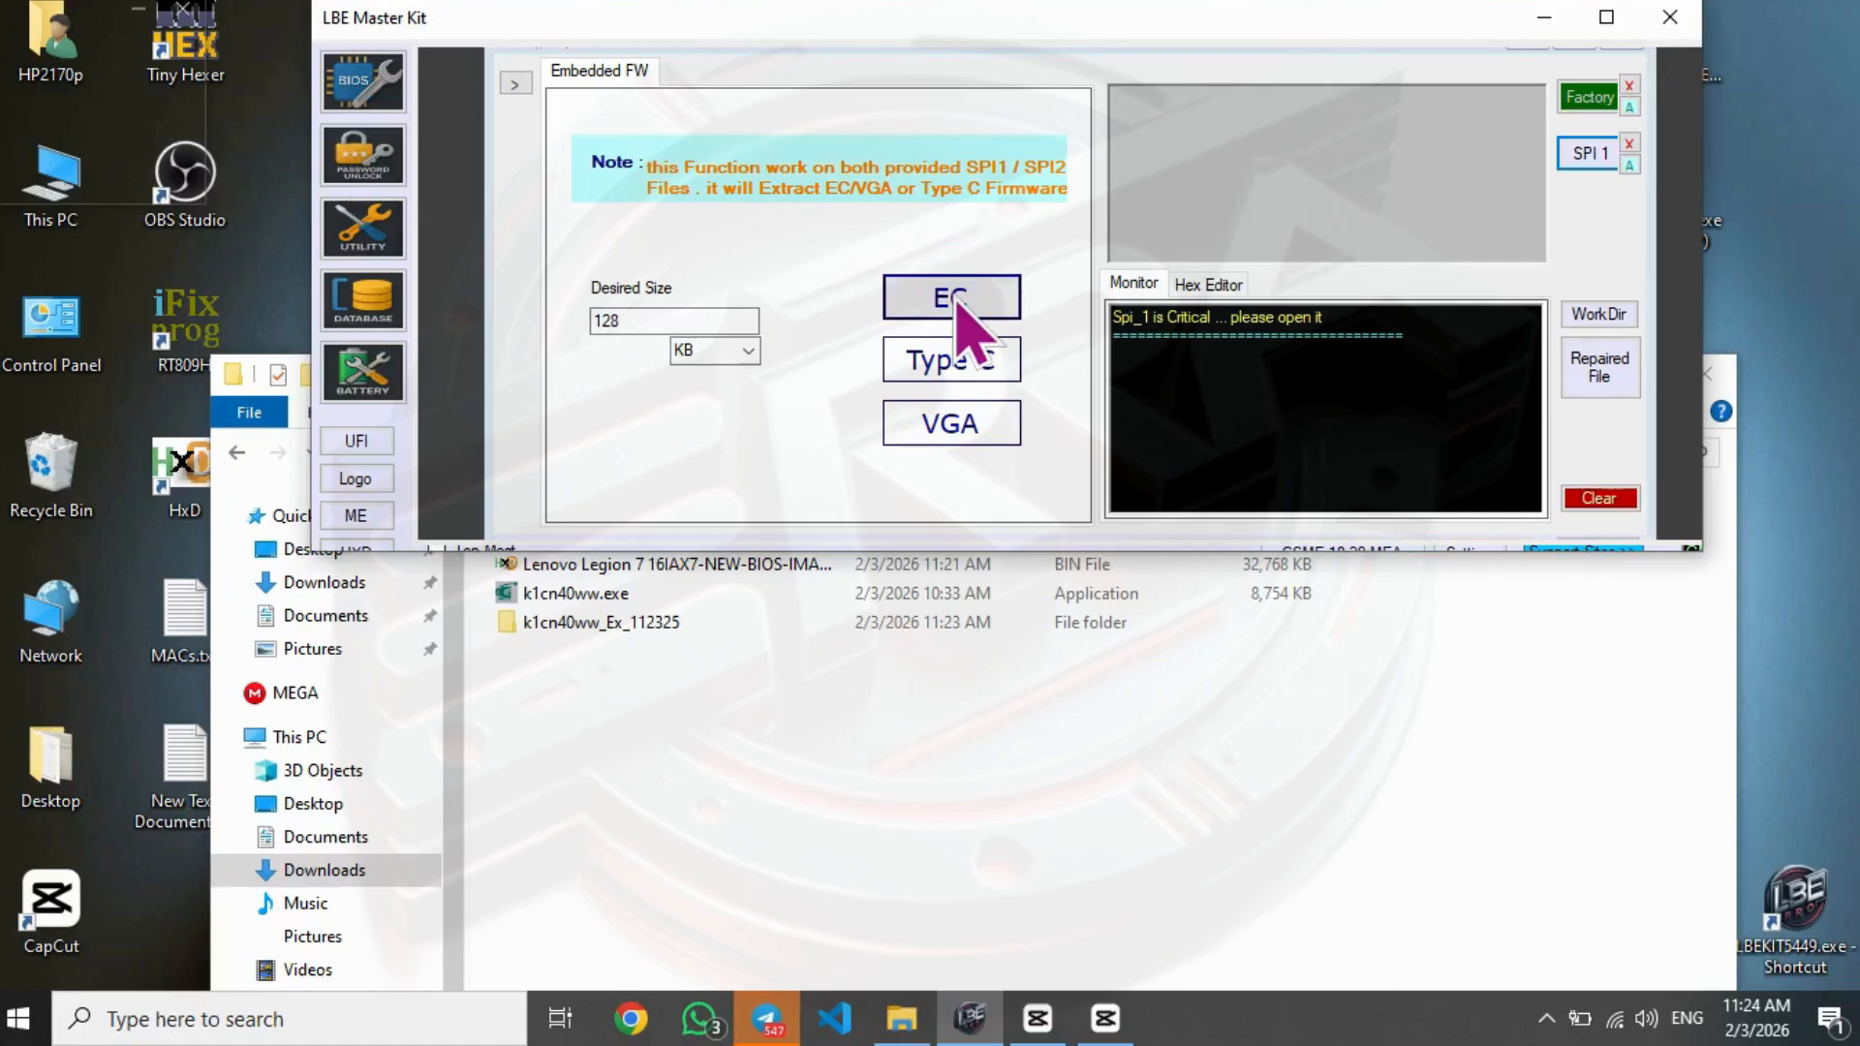
{"action": "left_click", "coordinate": [954, 301]}
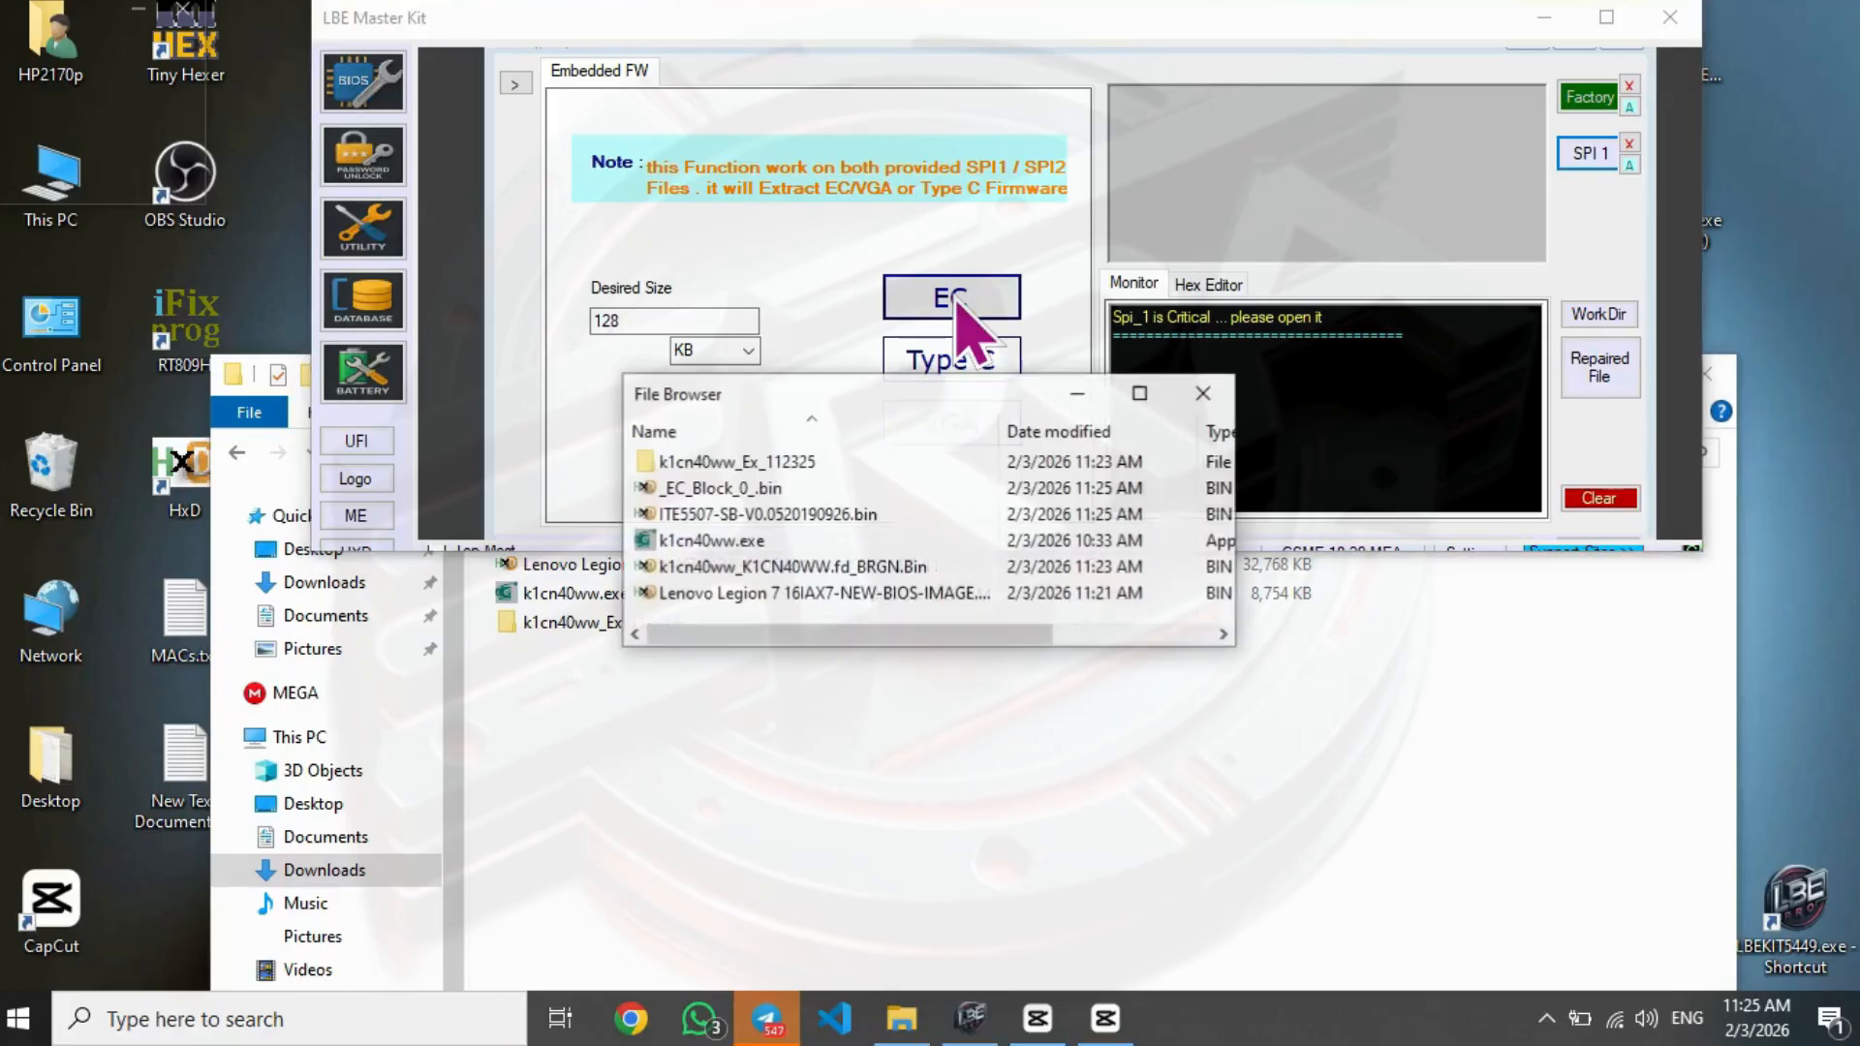
{"action": "left_click", "coordinate": [649, 761]}
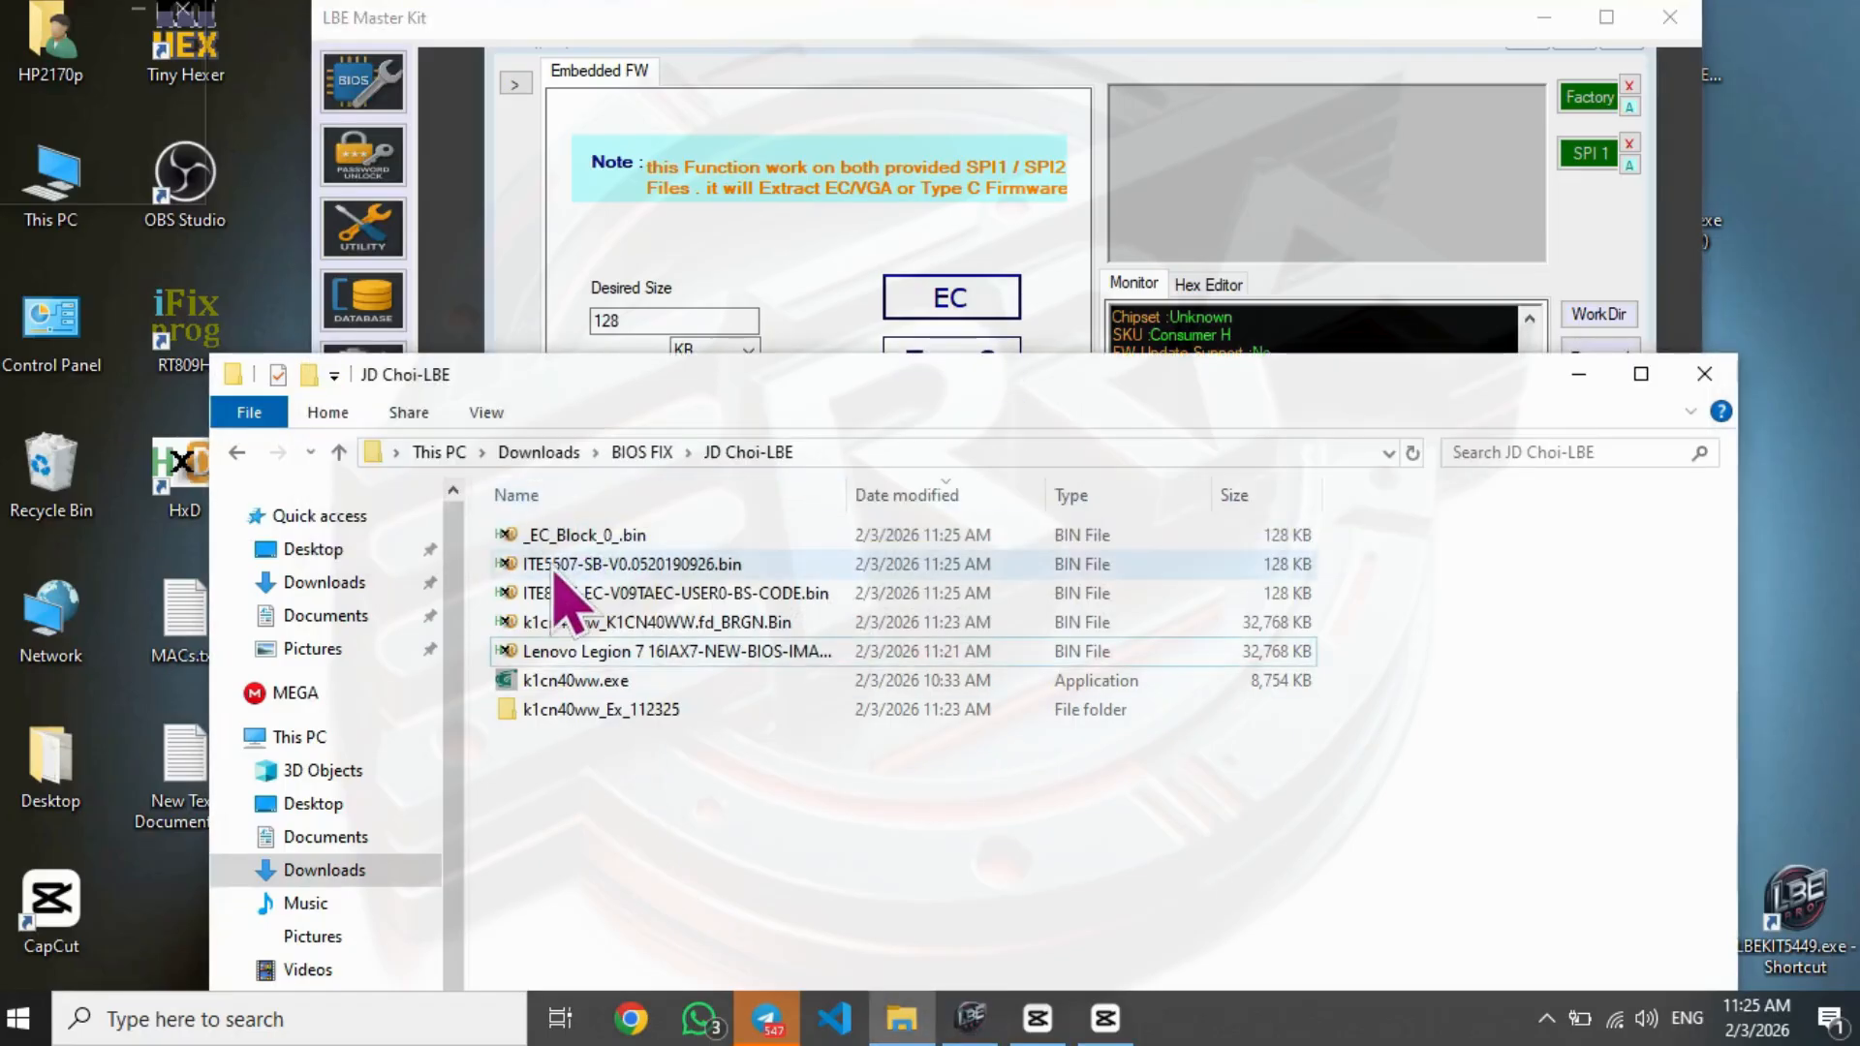
{"action": "left_click", "coordinate": [551, 569]}
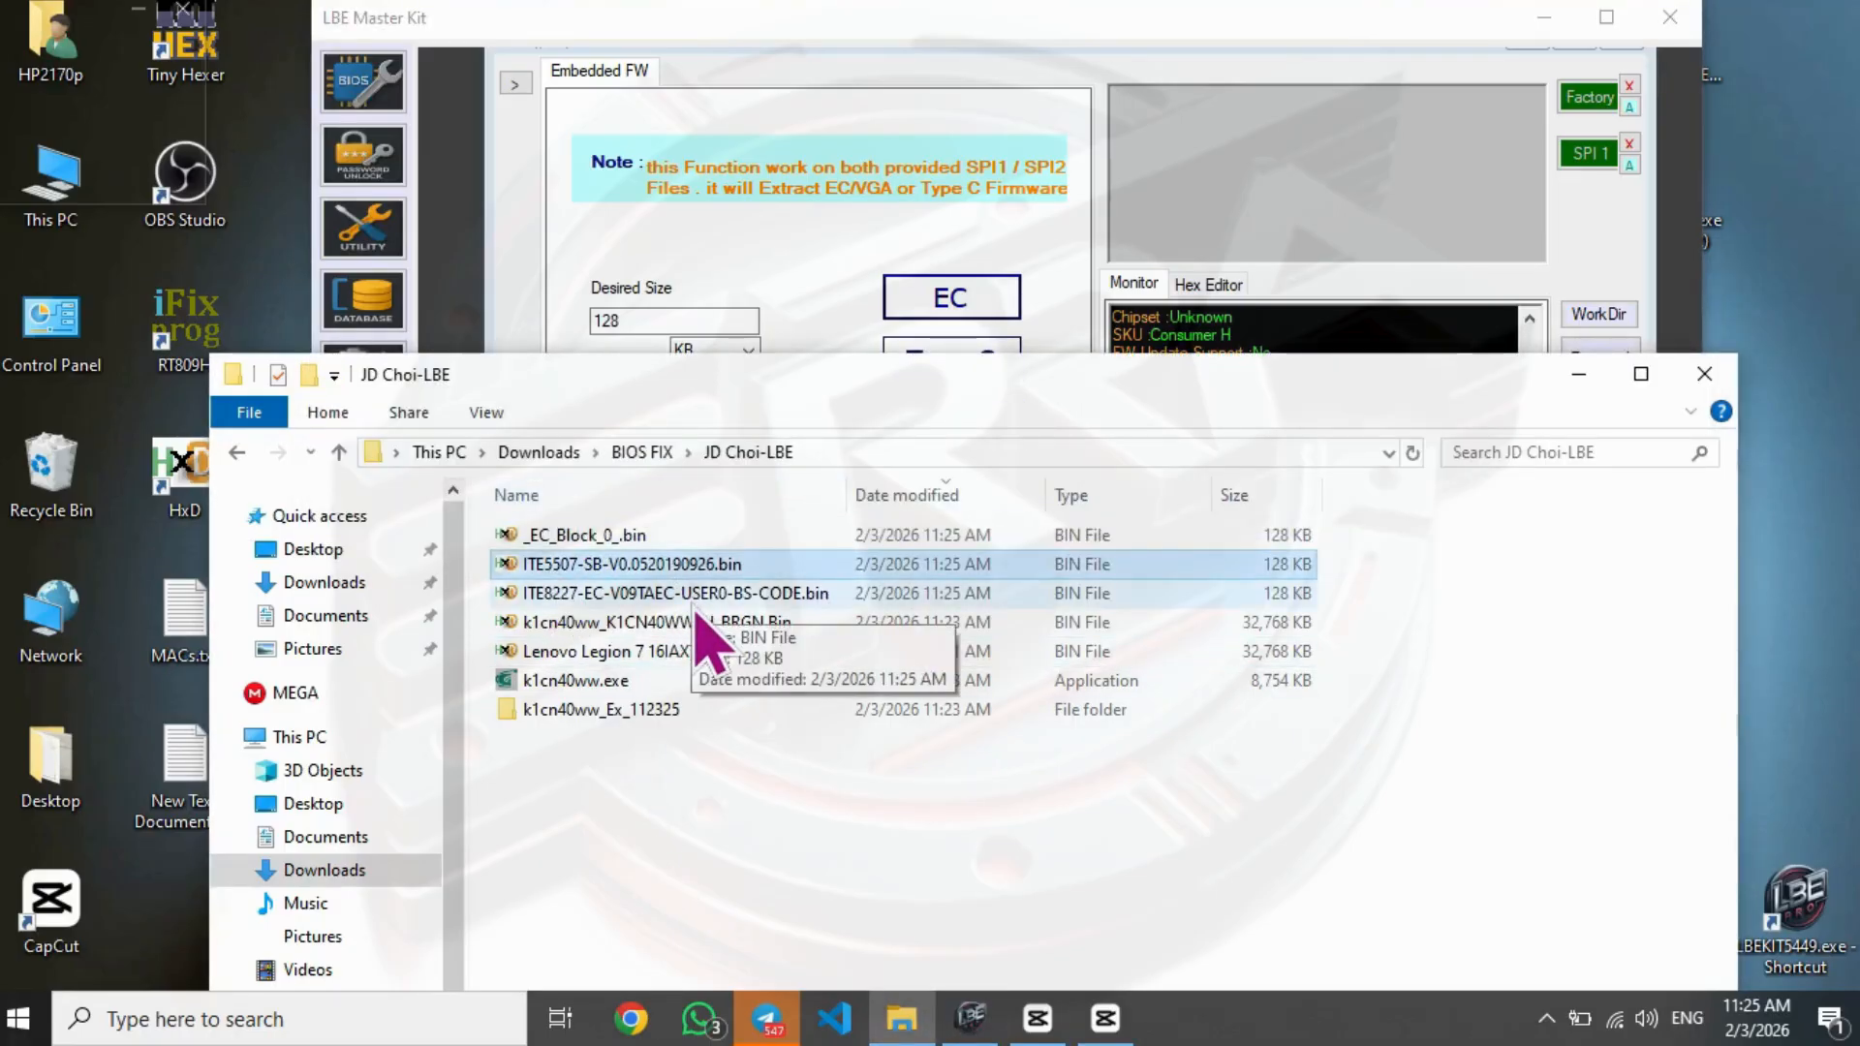
- Widen the file name column, then inspect ITE8227-EC-V09TAEC-USER0-BS-CODE.bin and ITE5507-SB-V0.0520190926.bin in HxD and close them
{"action": "left_click_drag", "start_coordinate": [847, 494], "coordinate": [921, 491]}
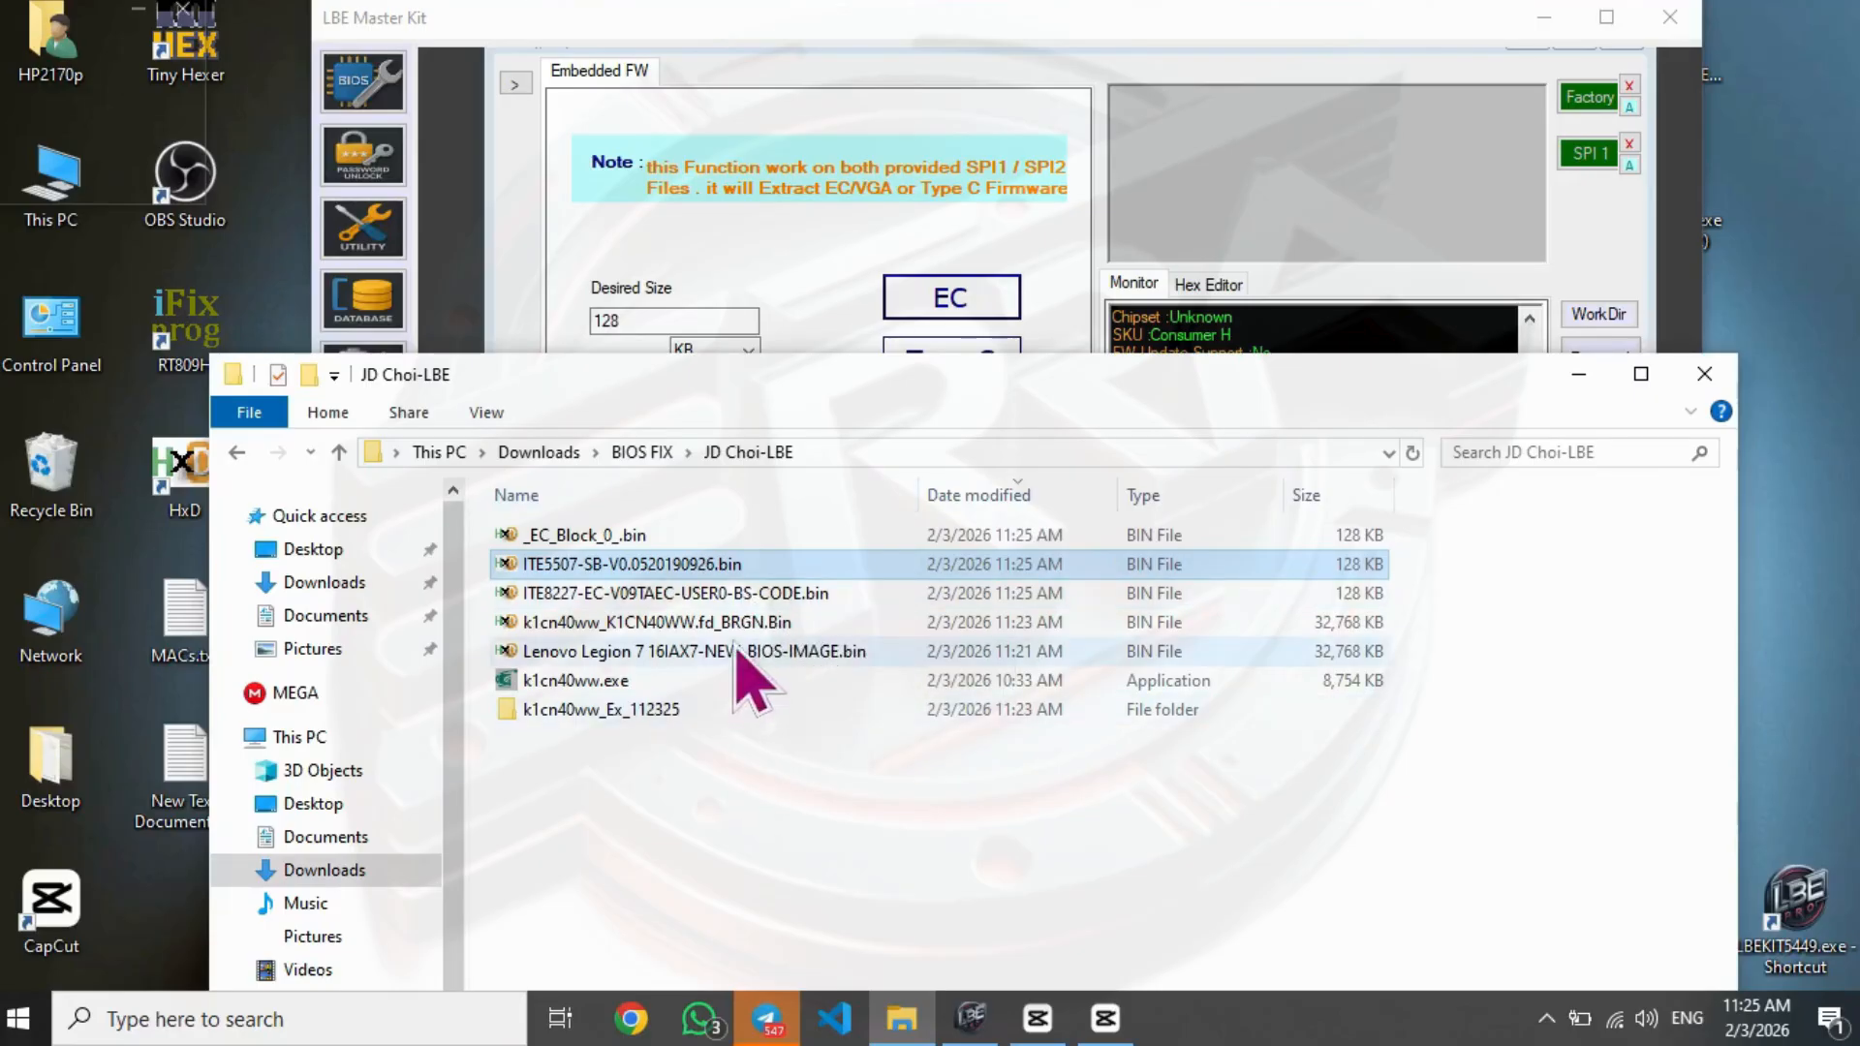
{"action": "left_click", "coordinate": [660, 595]}
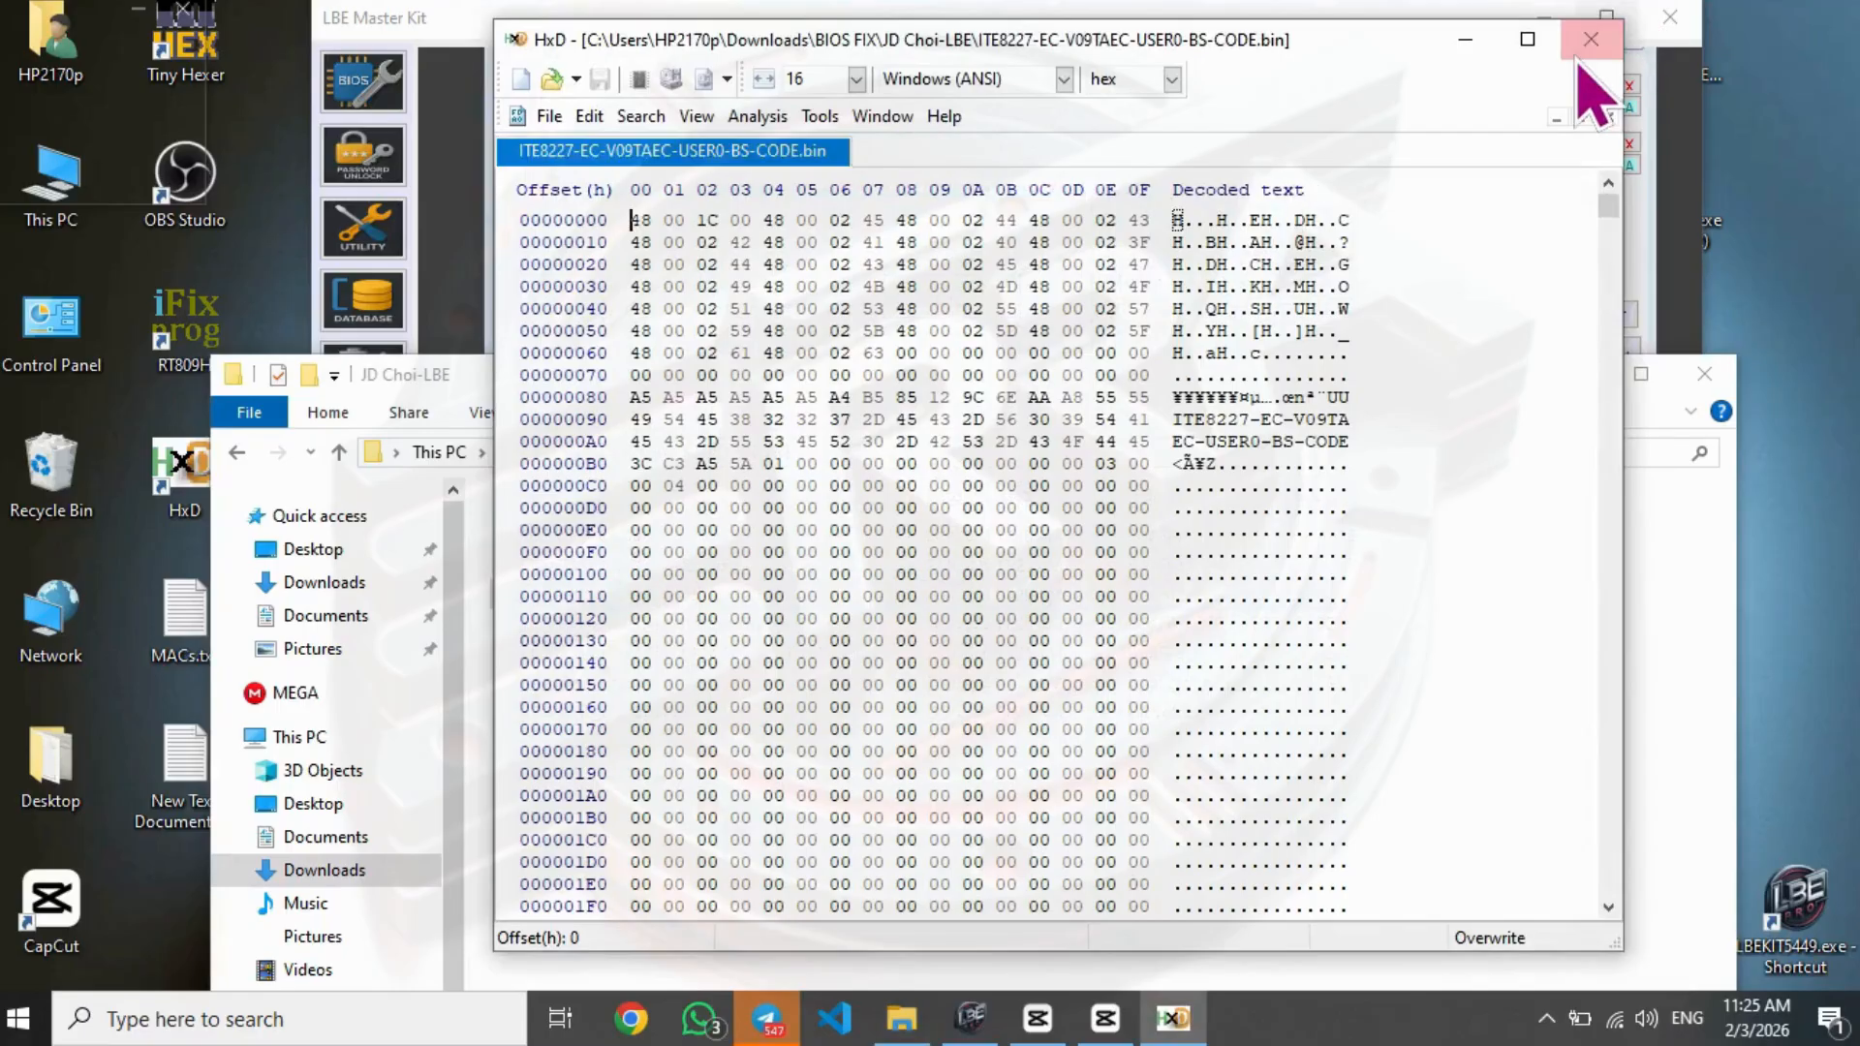
{"action": "left_click", "coordinate": [1590, 35]}
{"action": "double_click", "coordinate": [645, 566]}
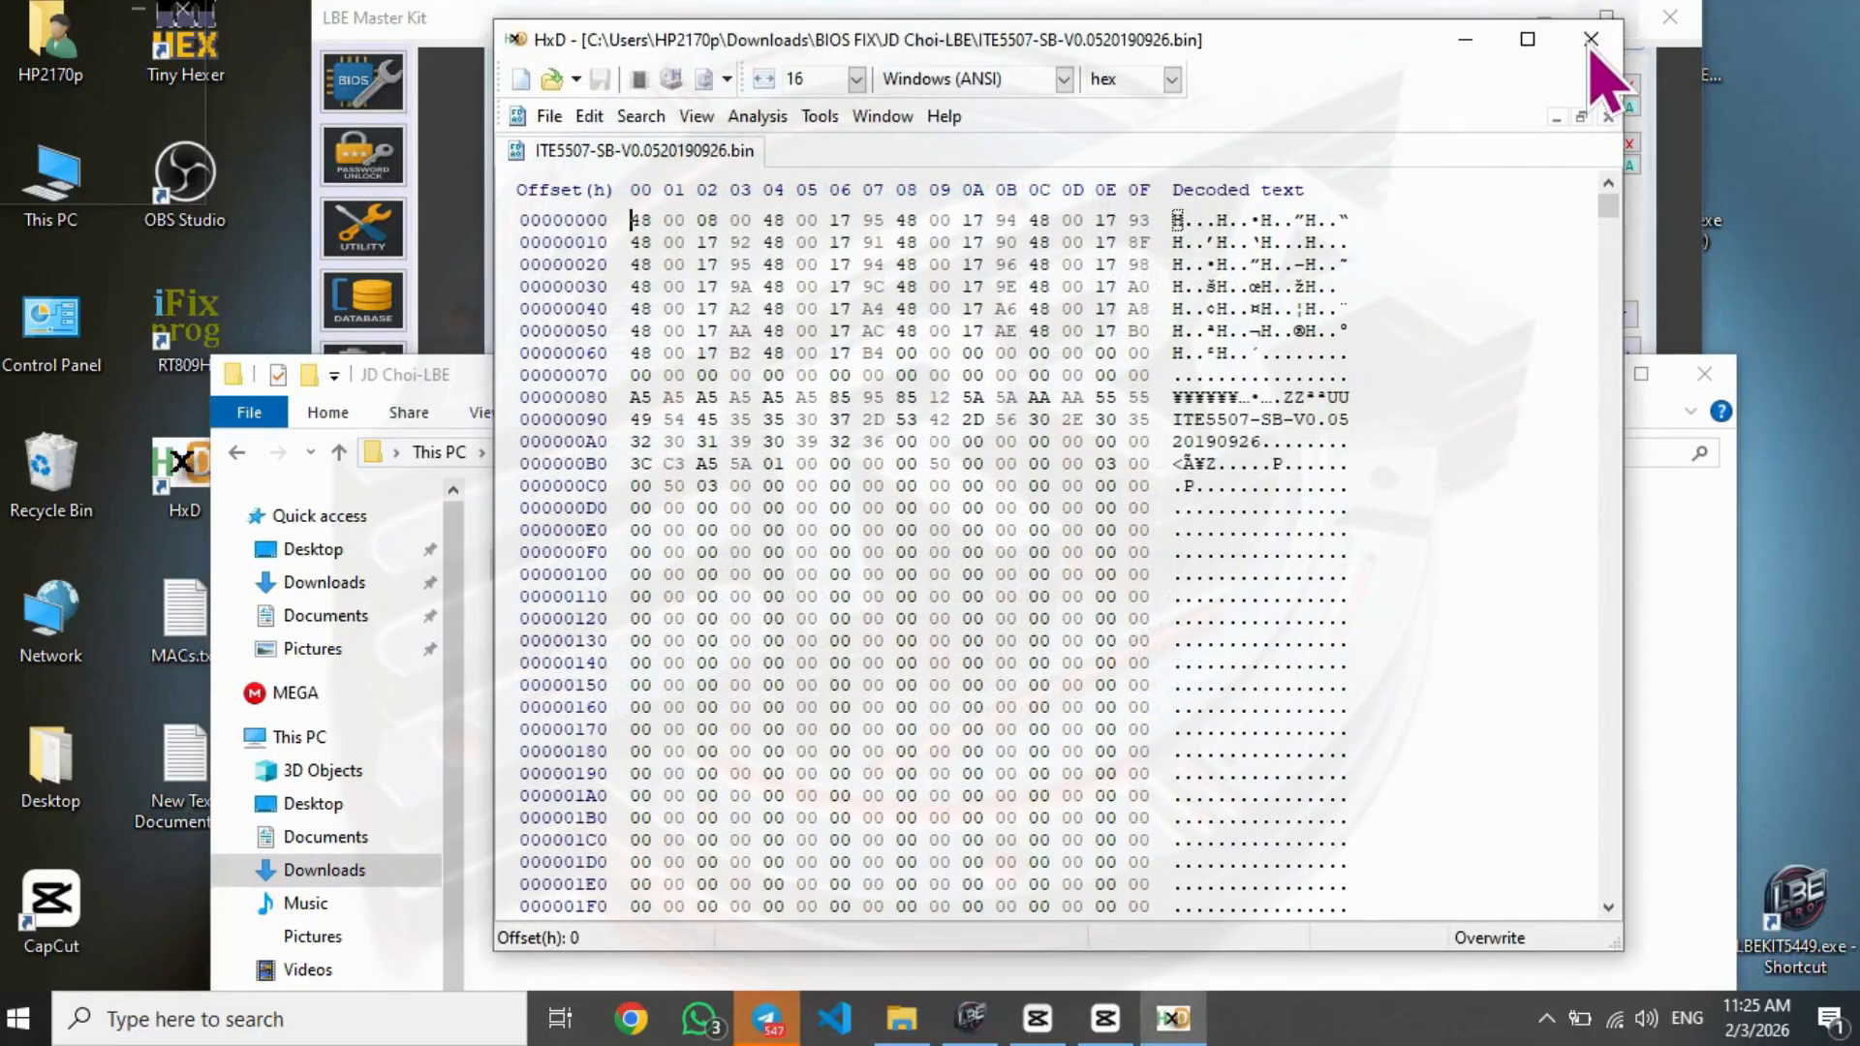
{"action": "left_click", "coordinate": [1591, 46]}
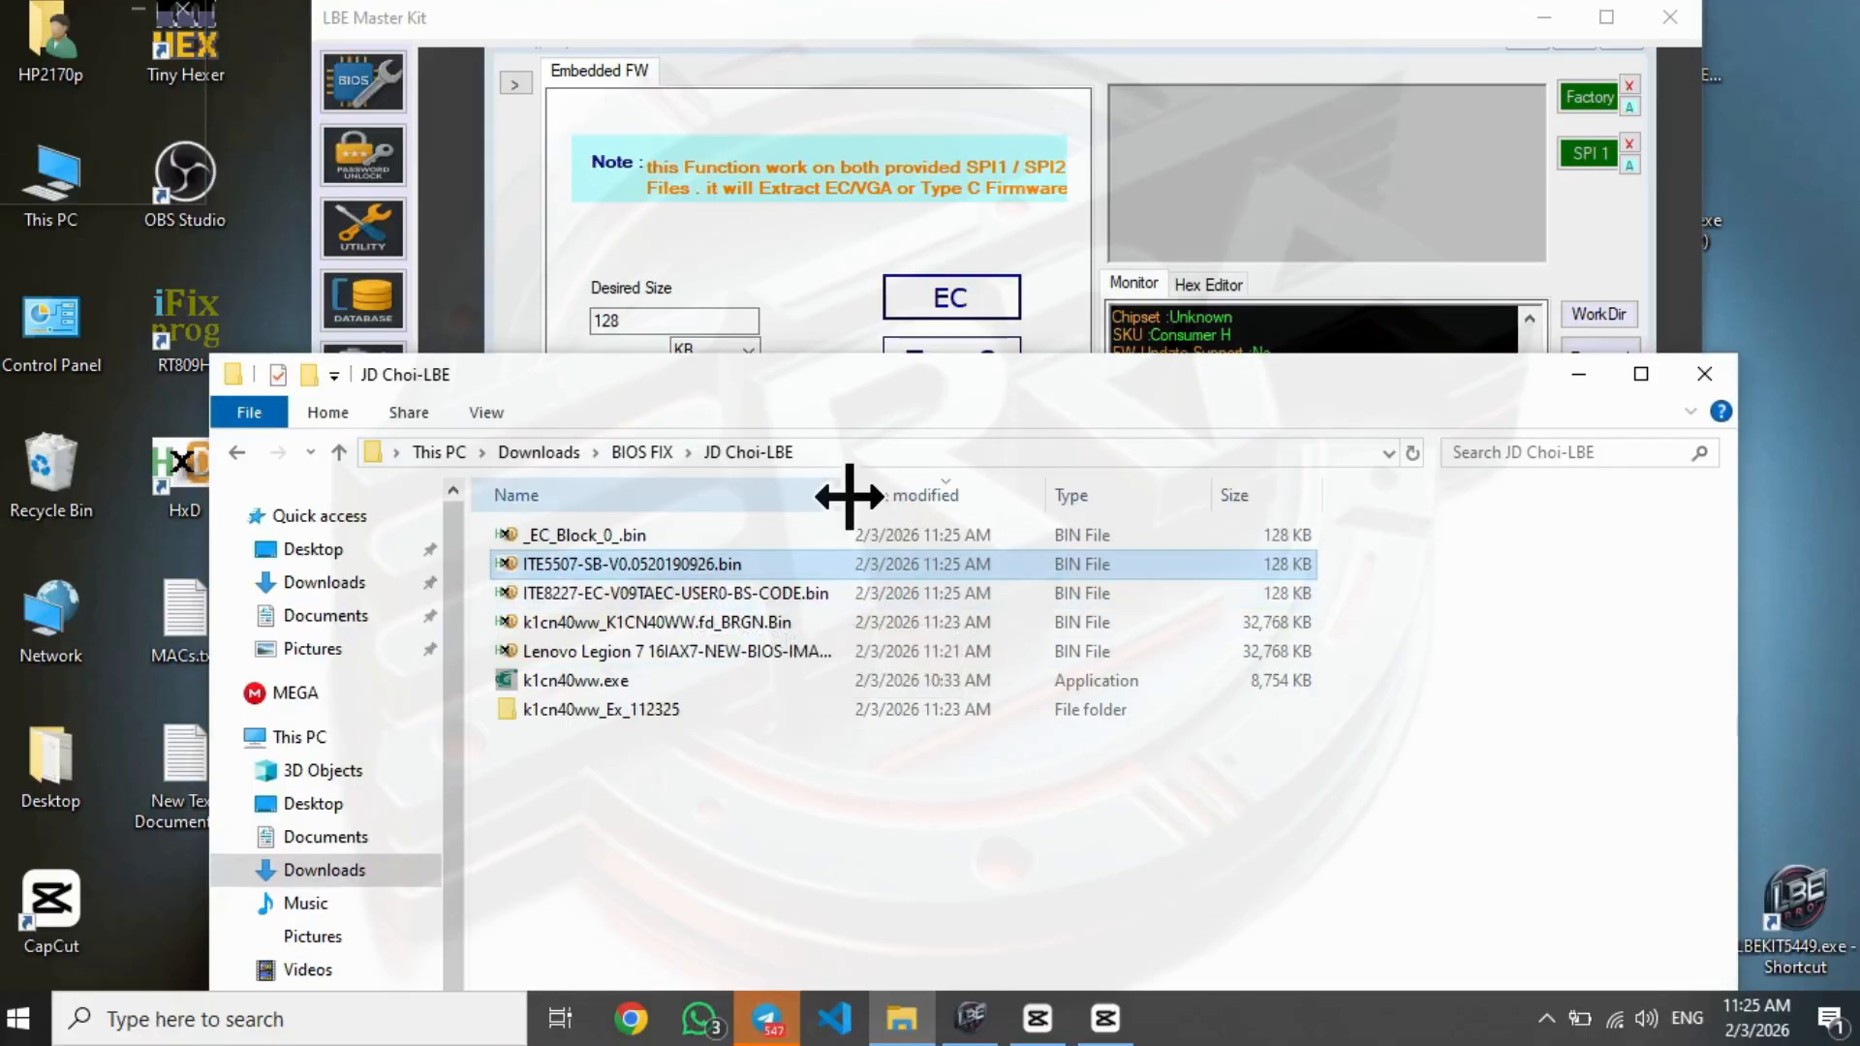
- Recheck the ITE8227 and ITE5507 firmware files in HxD, close them and select both files together in the folder
{"action": "left_click_drag", "start_coordinate": [849, 491], "coordinate": [920, 490]}
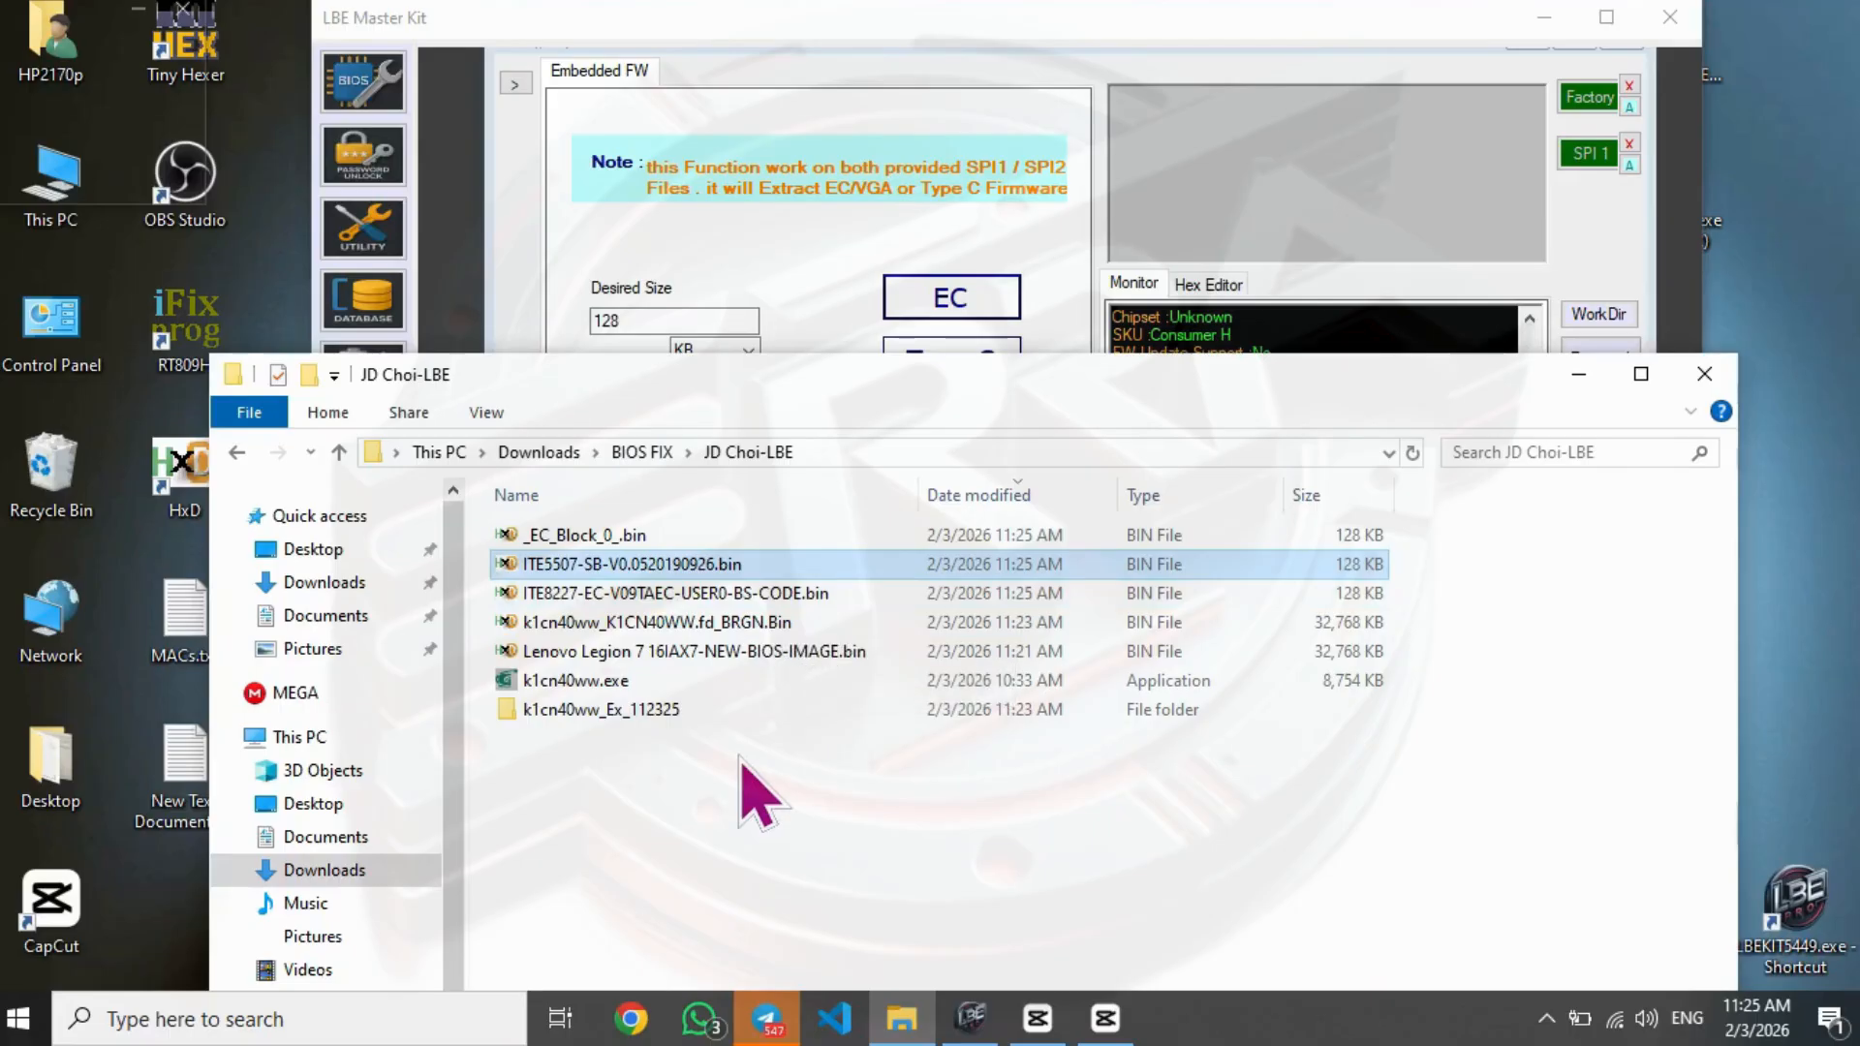
{"action": "left_click", "coordinate": [658, 595]}
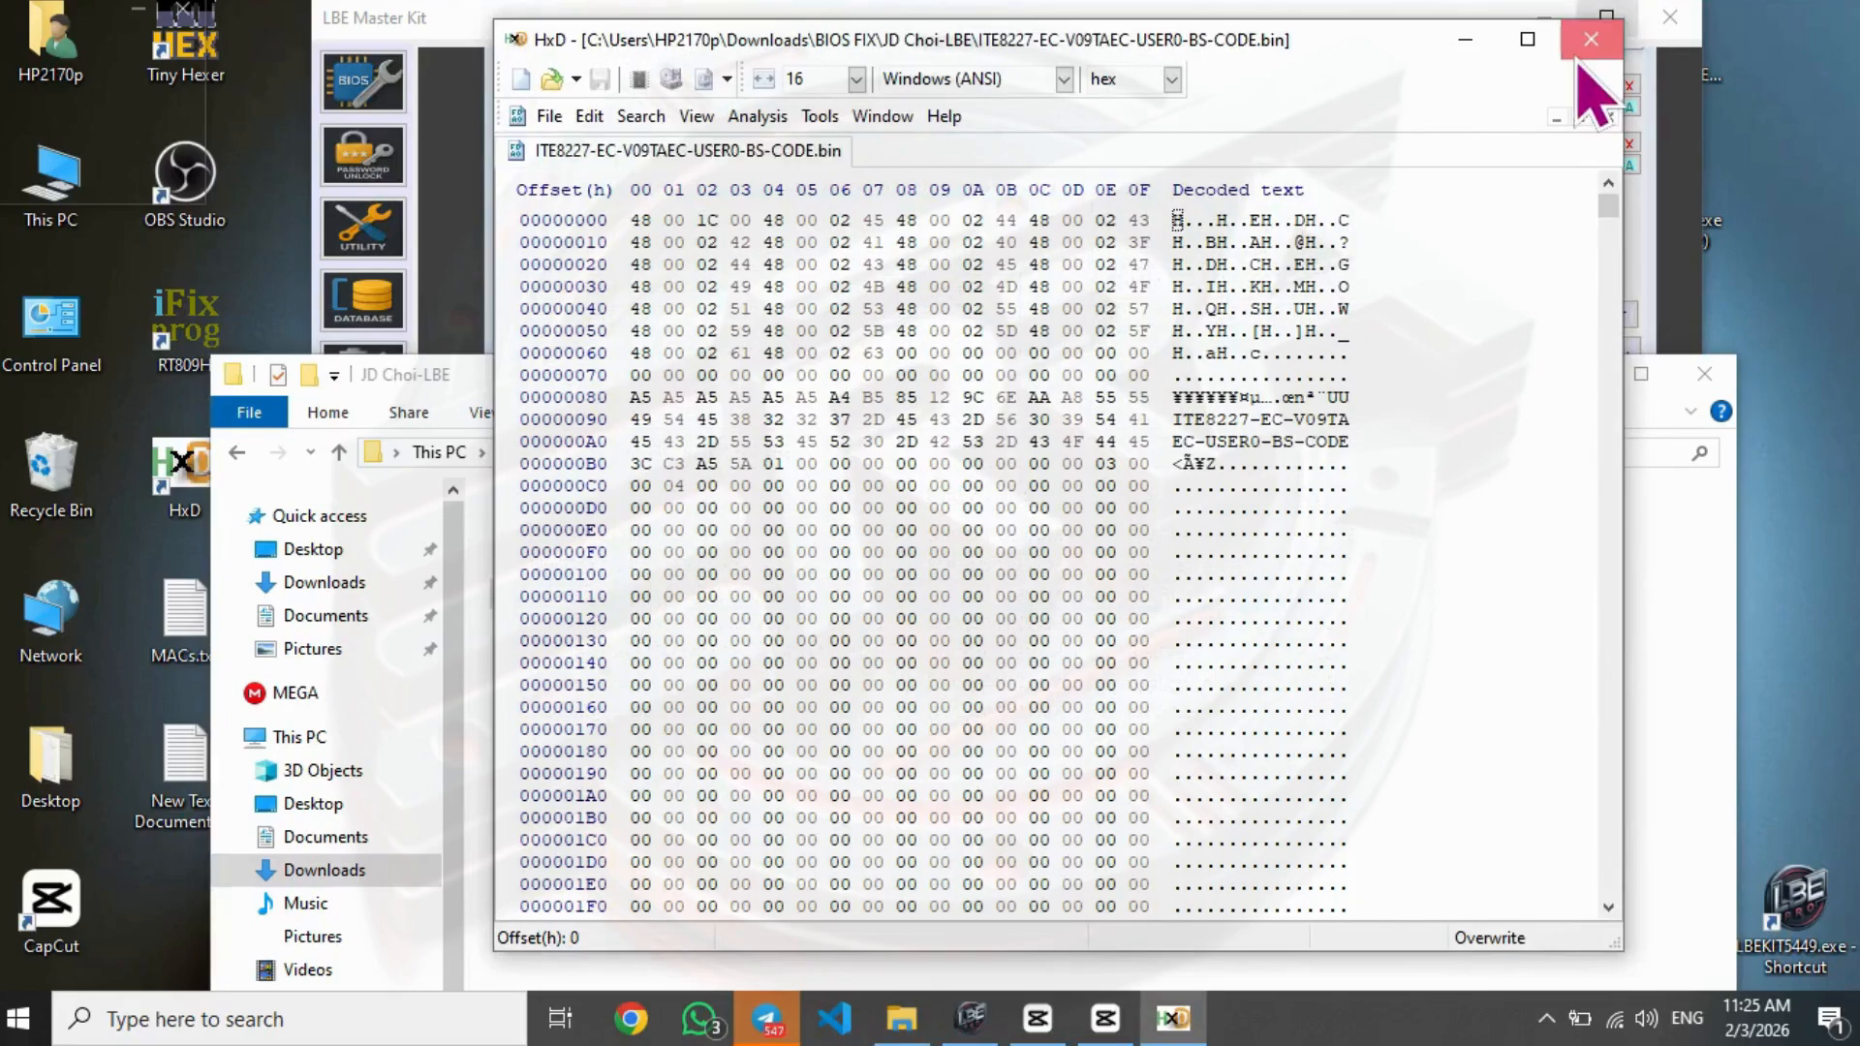
{"action": "left_click", "coordinate": [1589, 35]}
{"action": "left_click", "coordinate": [647, 568]}
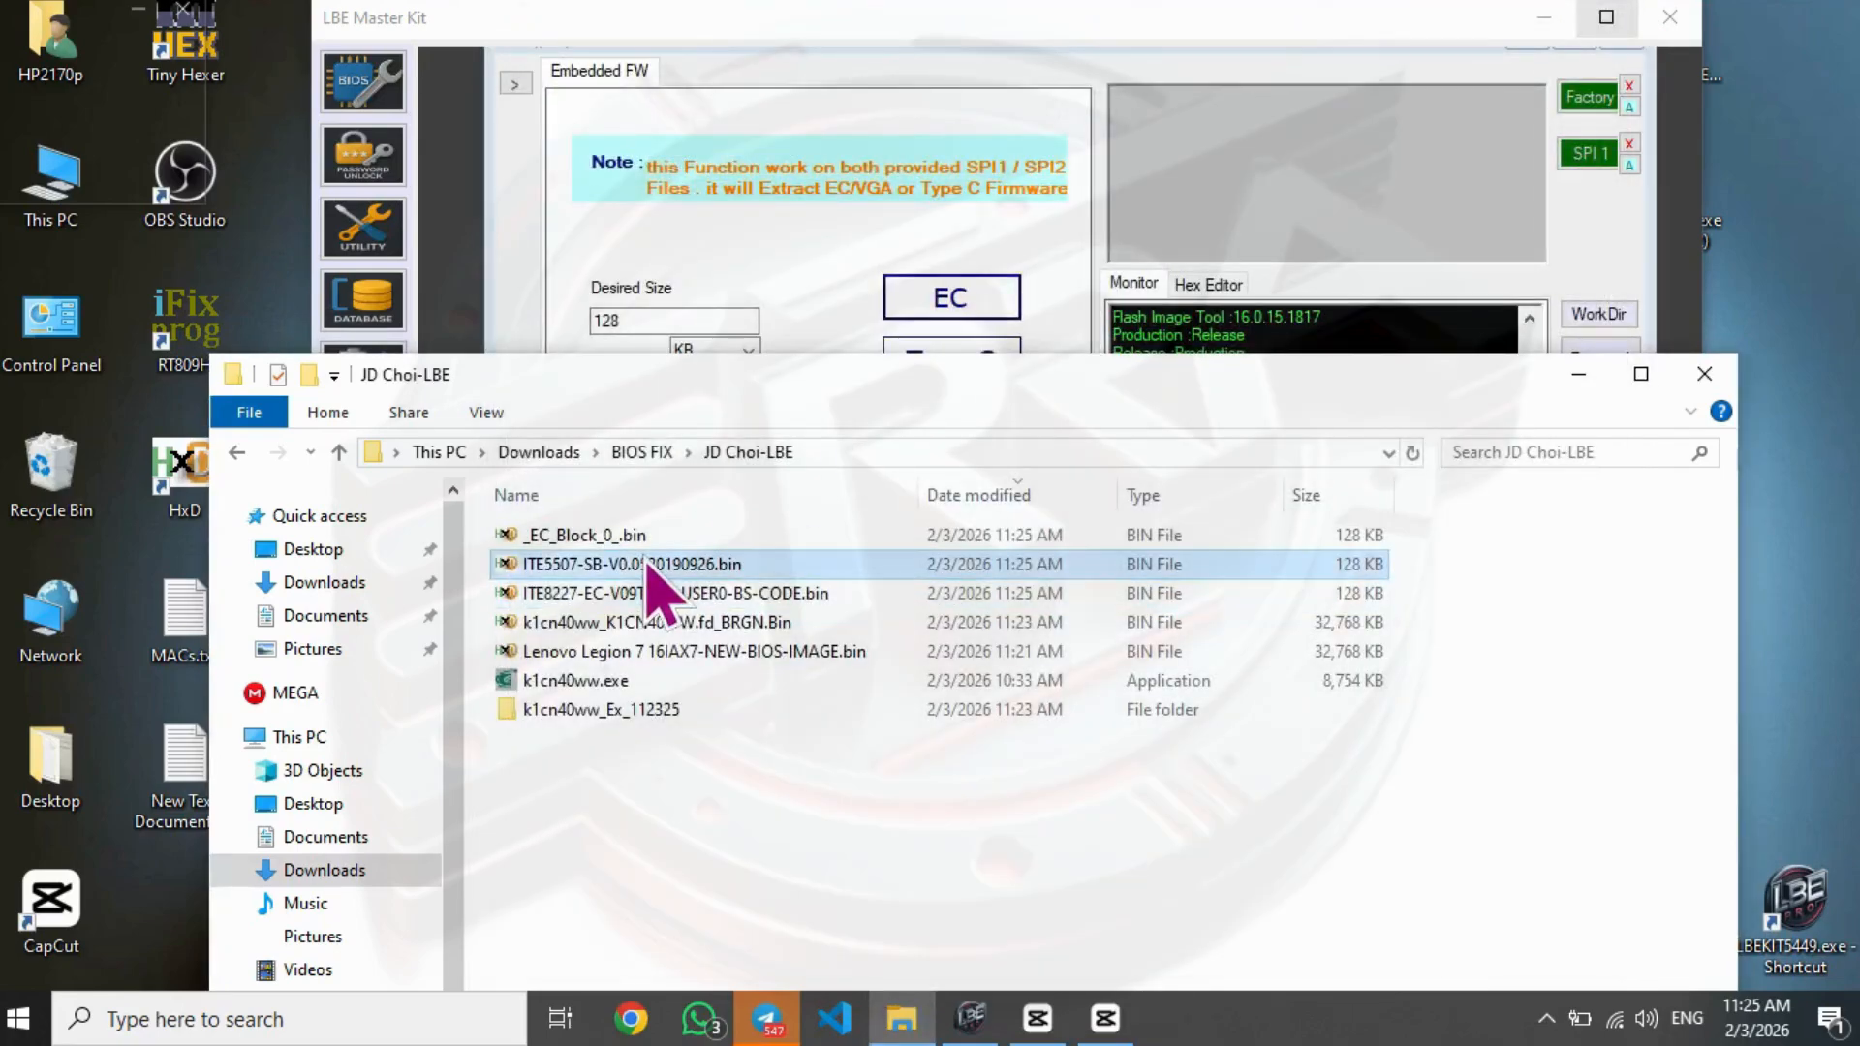
{"action": "double_click", "coordinate": [647, 565]}
{"action": "left_click", "coordinate": [1590, 34]}
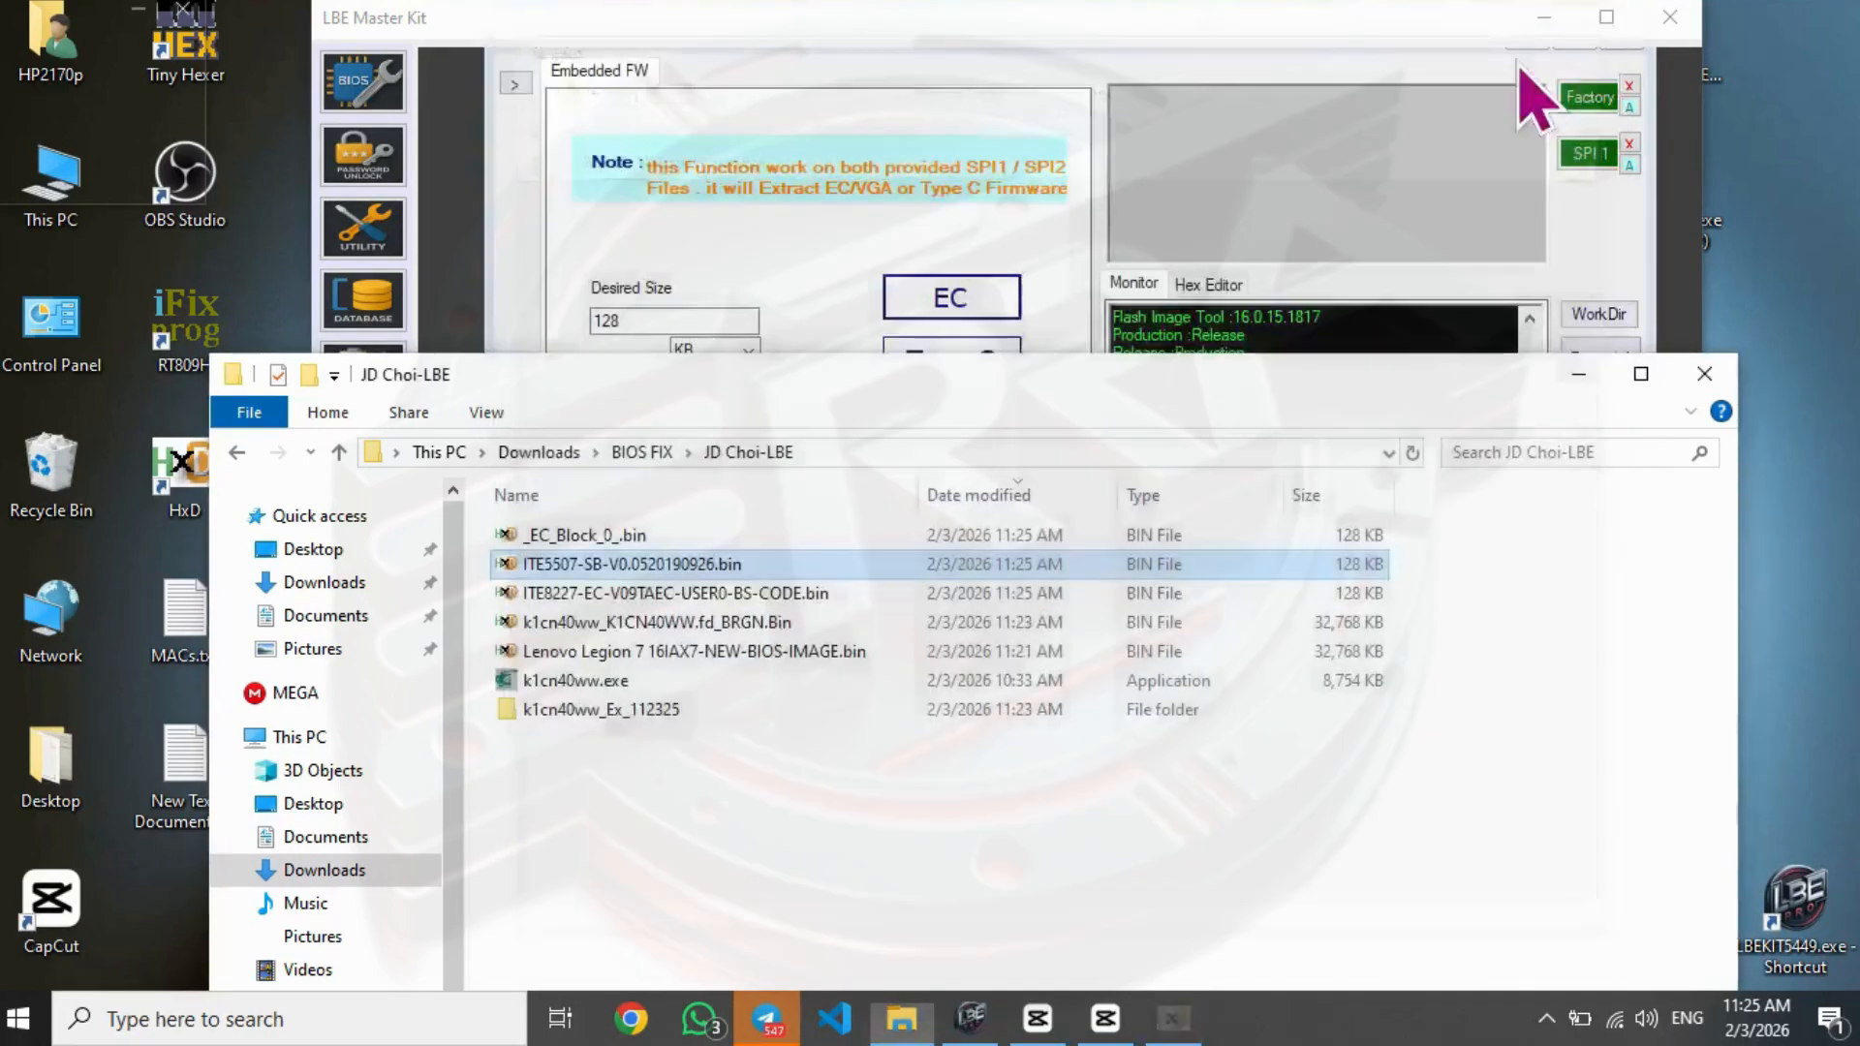
{"action": "left_click", "coordinate": [624, 594], "text": "ctrl"}
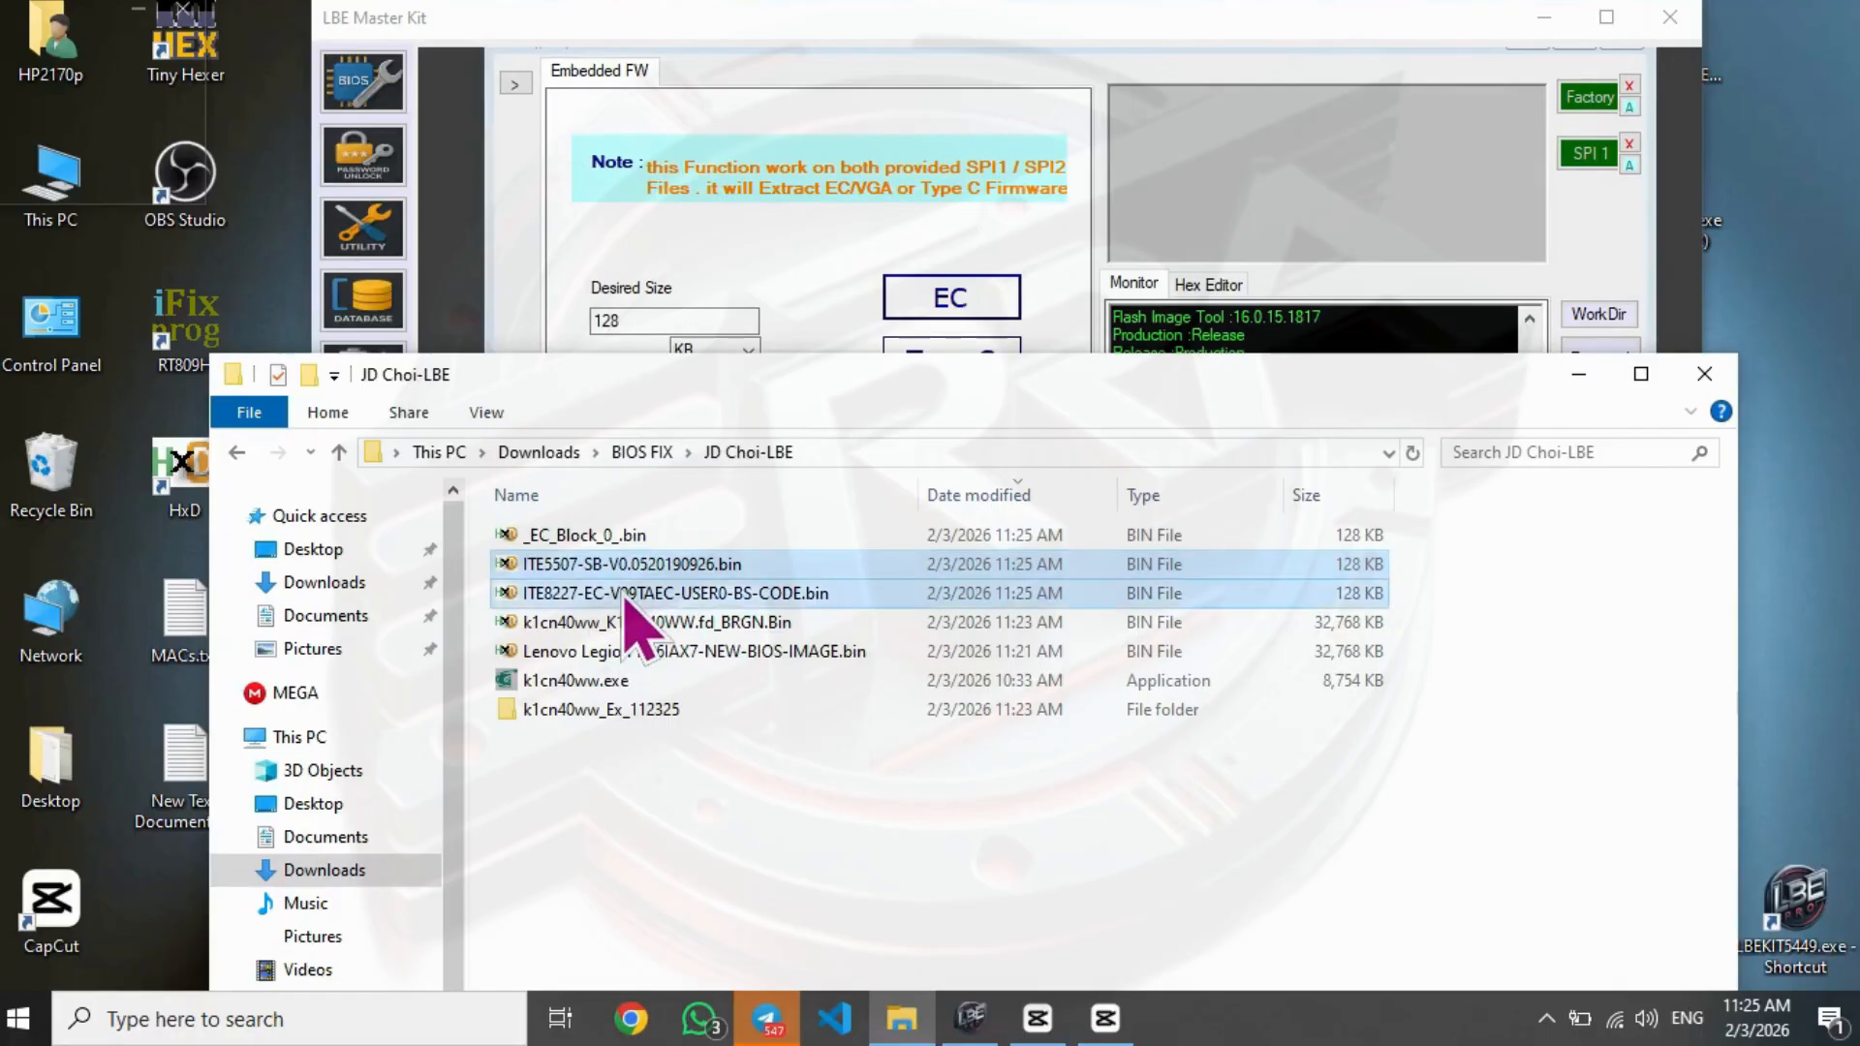
- Compare ITE8227-EC-V09TAEC-USER0-BS-CODE.bin with ITE5507-SB-V0.0520190926.bin in WinMerge and close the comparison
{"action": "right_click", "coordinate": [623, 596]}
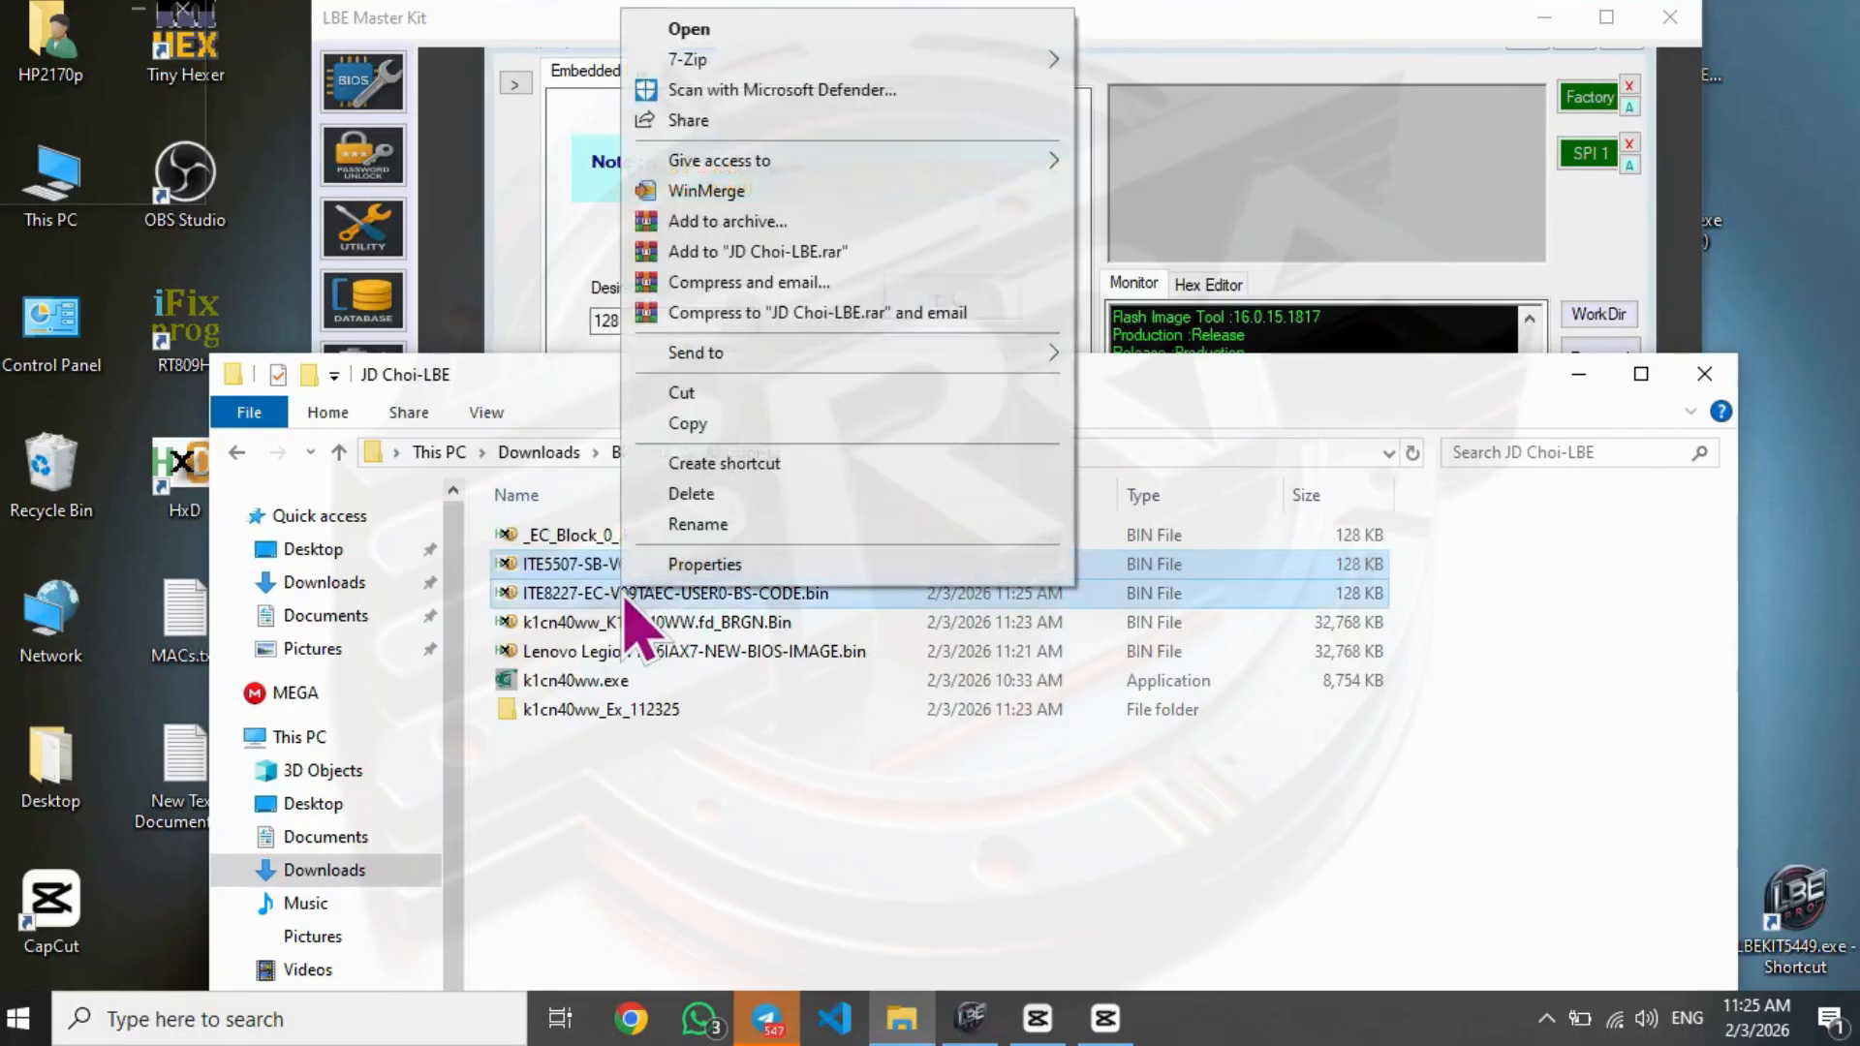
{"action": "left_click", "coordinate": [735, 199]}
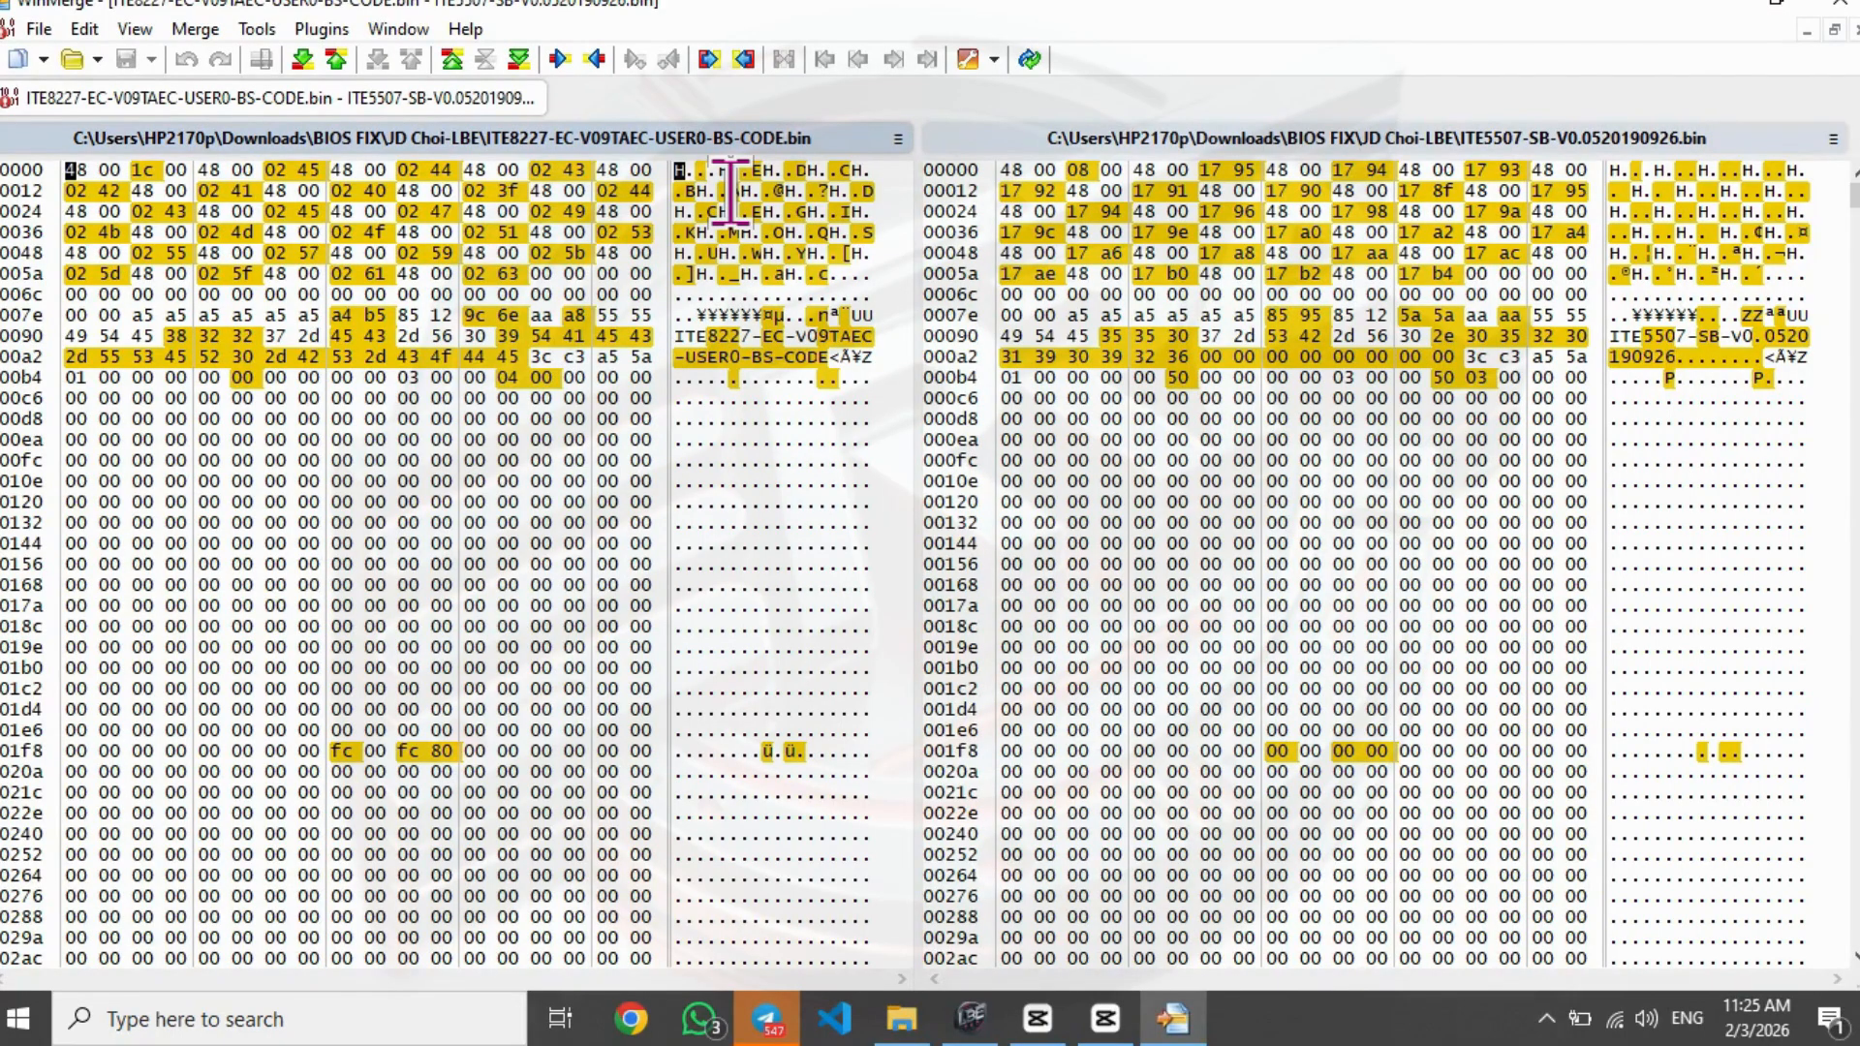
{"action": "left_click", "coordinate": [1840, 4]}
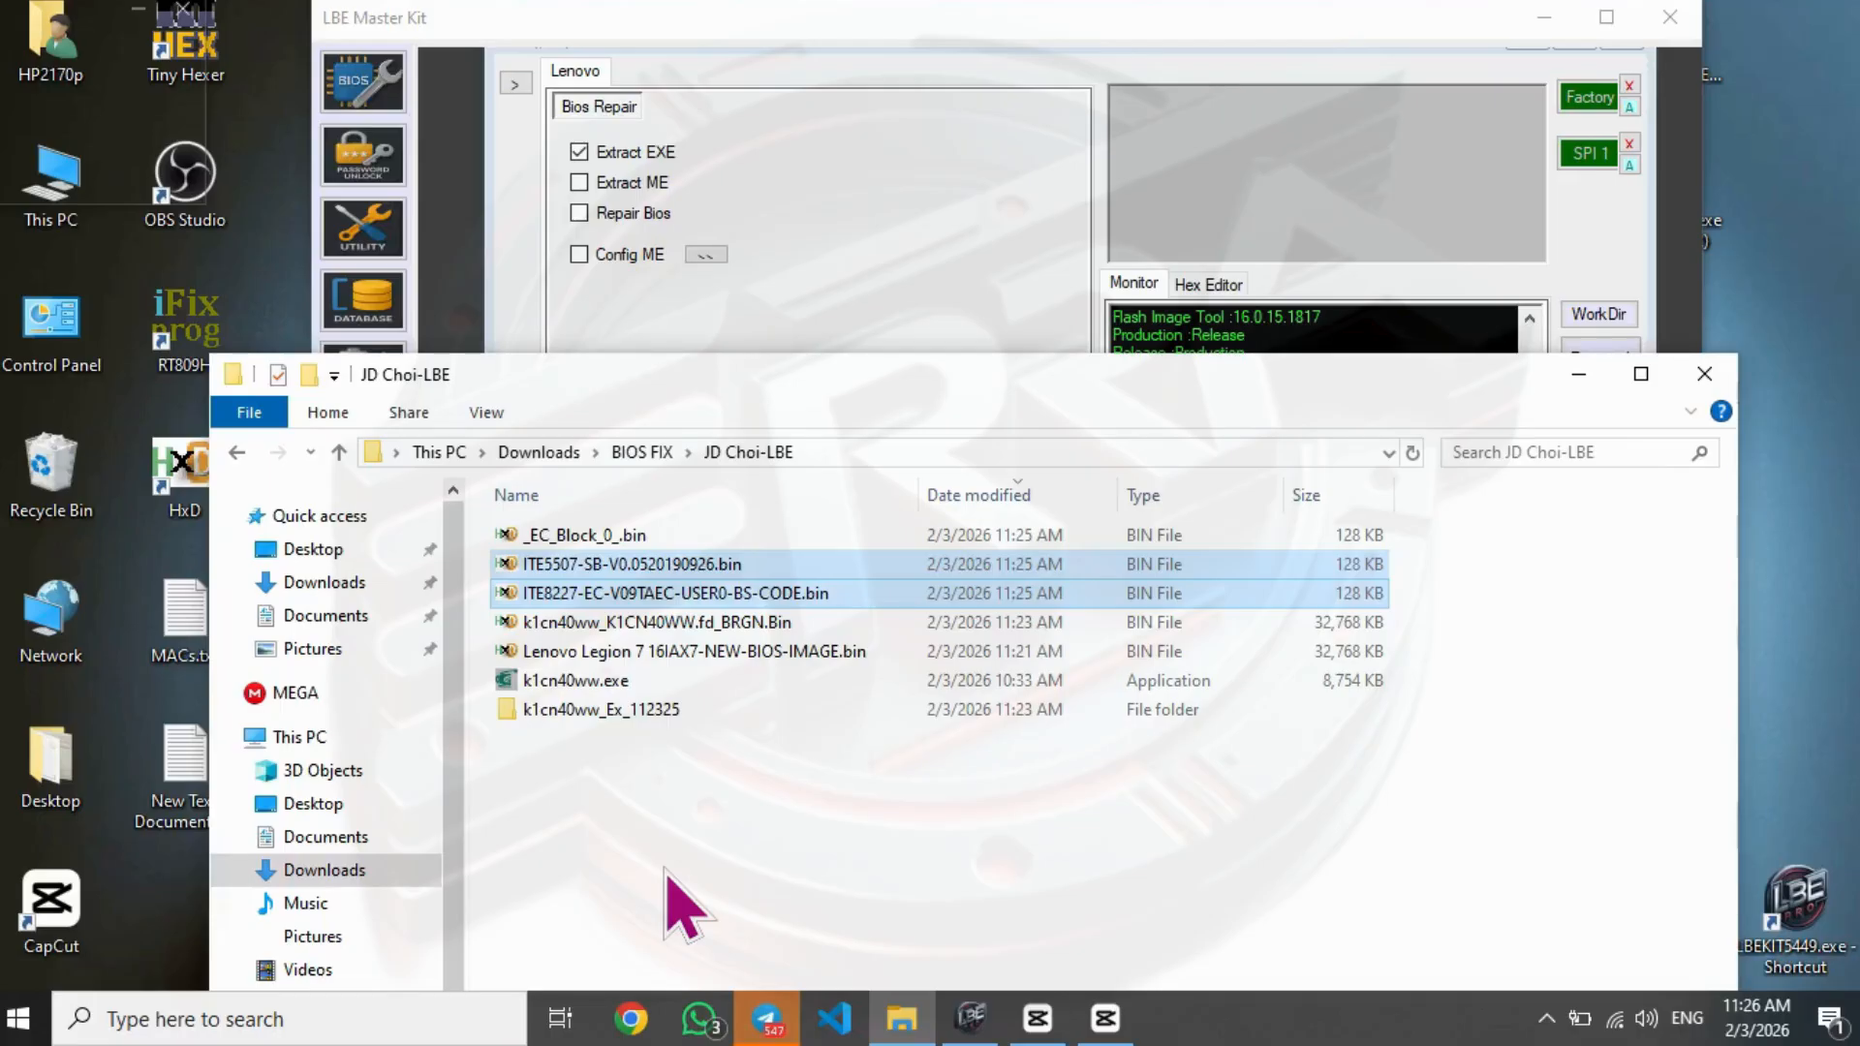
- Toggle the customer's folder sorting by date modified back to newest first, and clear the desktop by closing the folder and minimizing LBE Master Kit
{"action": "left_click", "coordinate": [976, 494]}
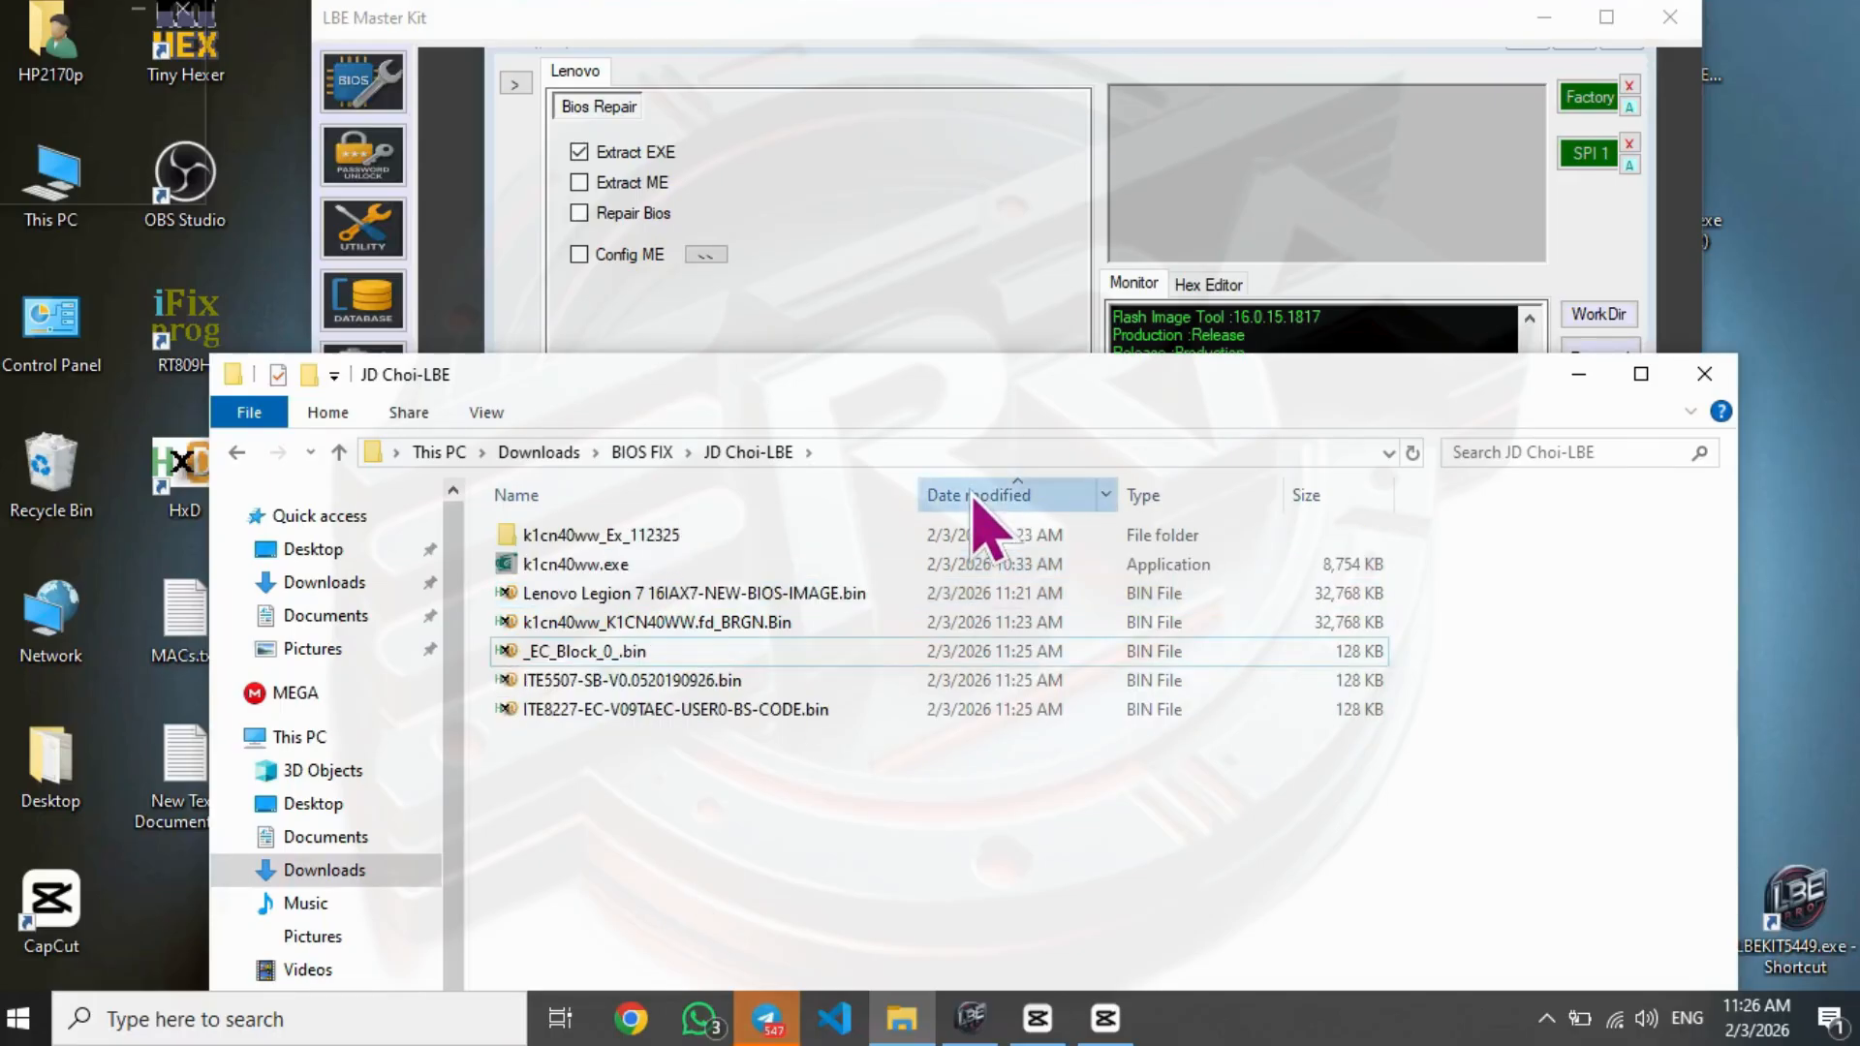
{"action": "left_click", "coordinate": [977, 494]}
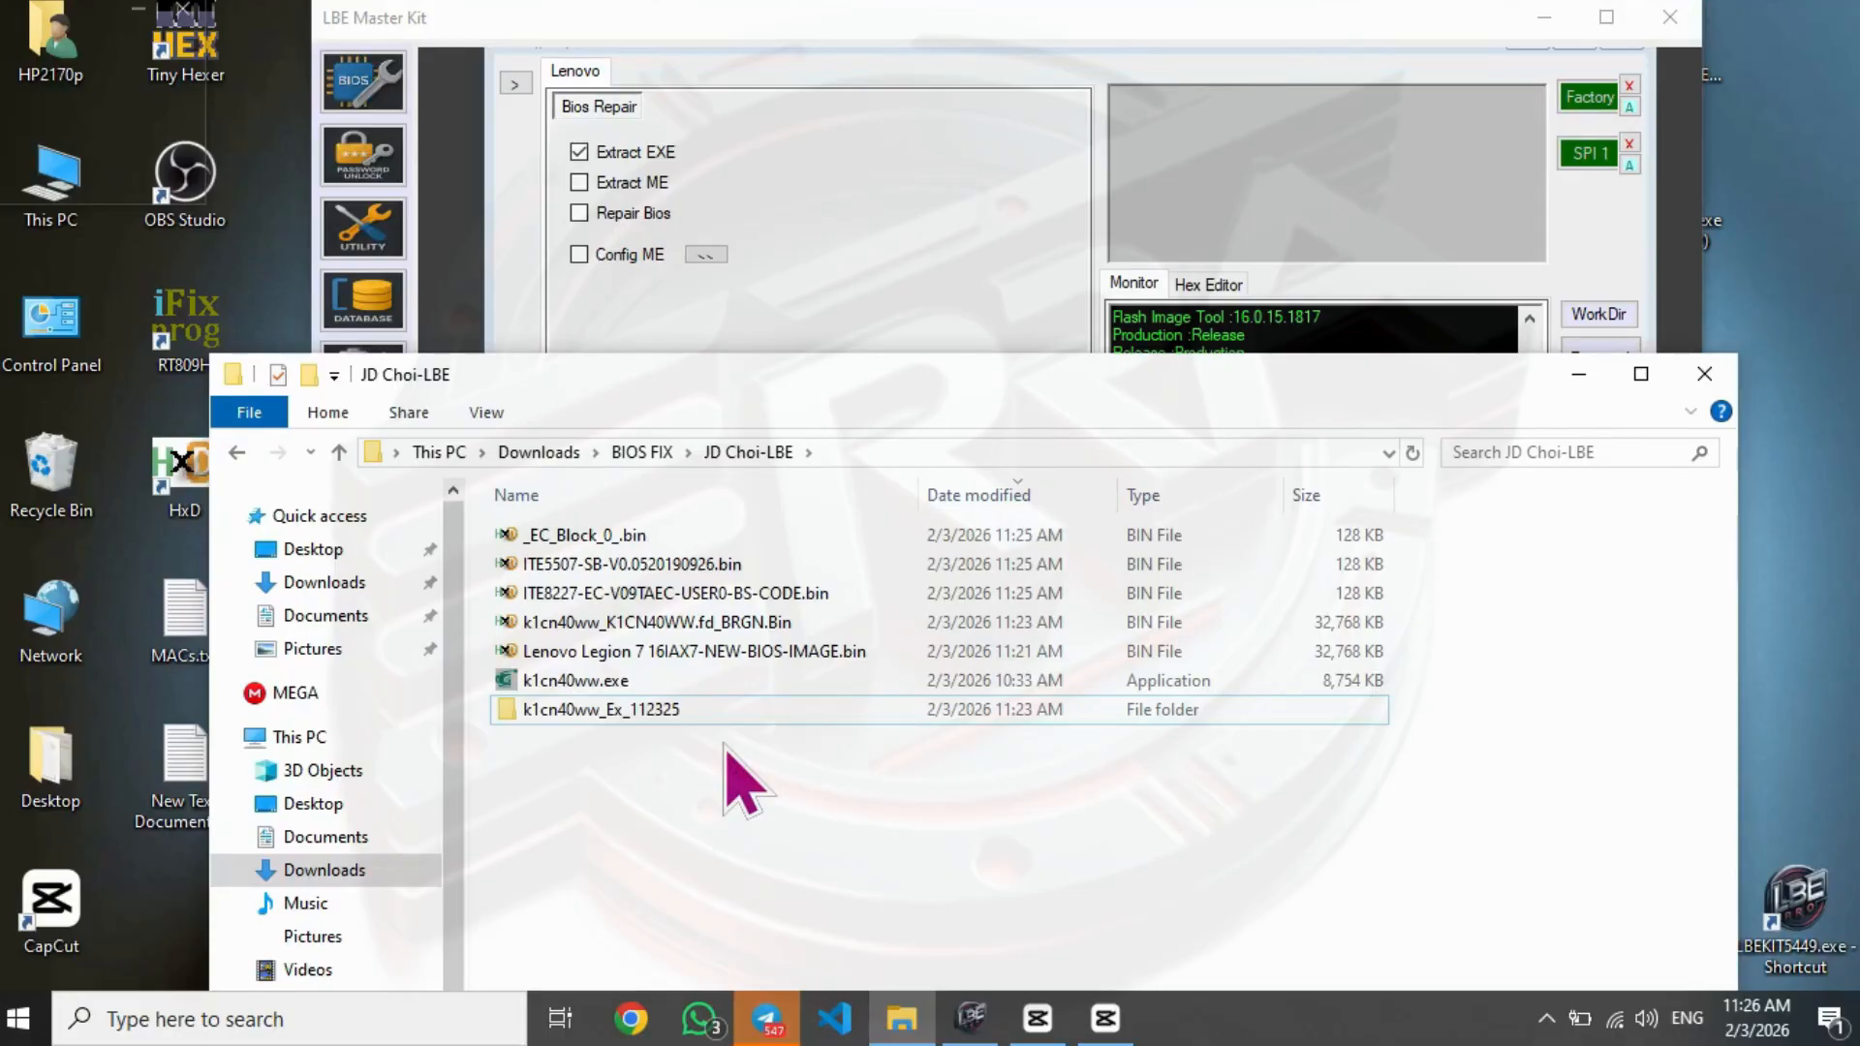
{"action": "left_click", "coordinate": [1705, 377]}
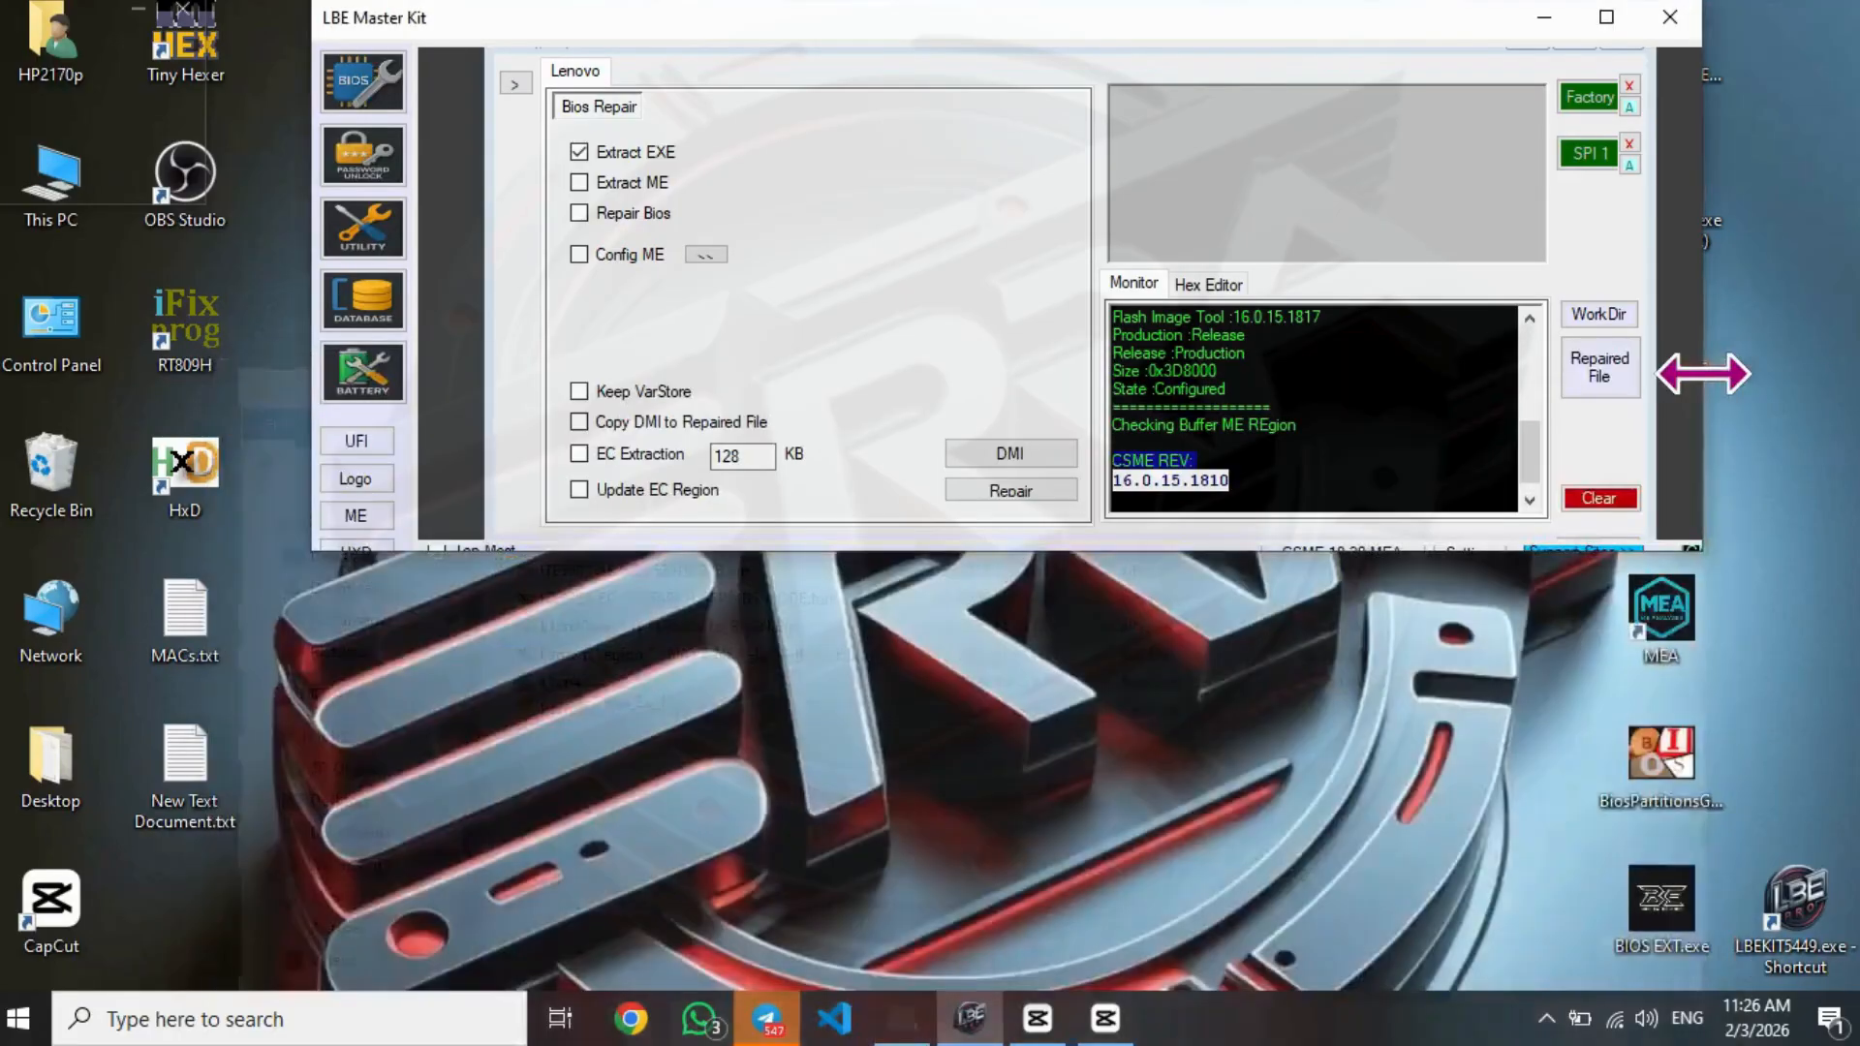
{"action": "left_click", "coordinate": [1543, 18]}
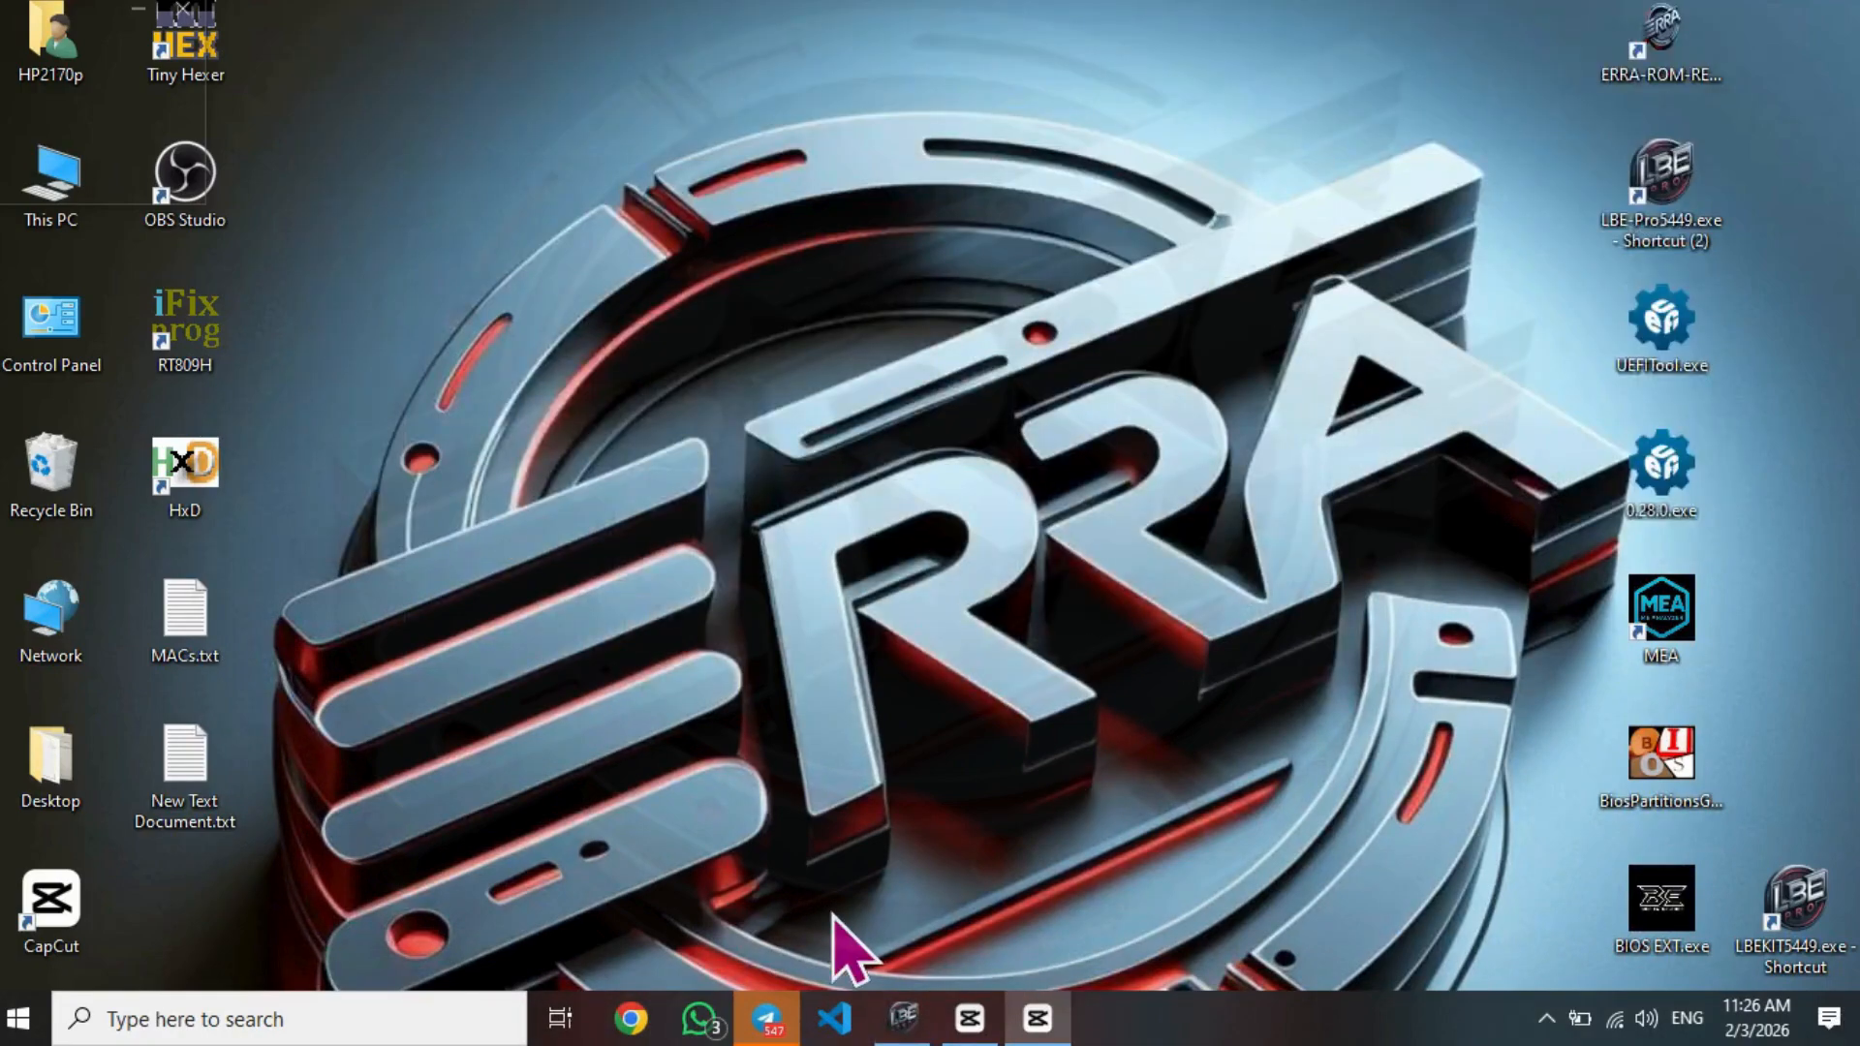